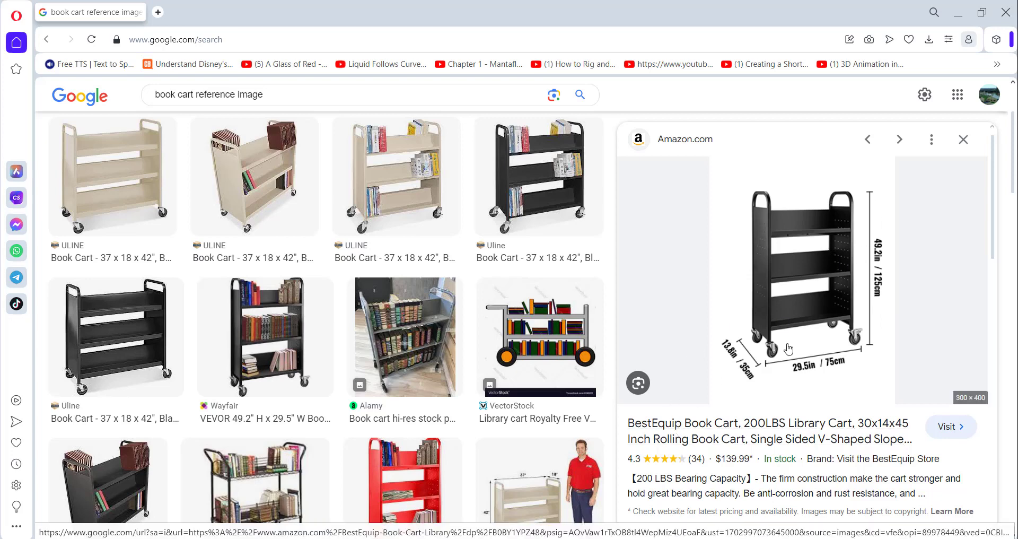
# Switch to Blender and delete the default camera, cube and light from the scene
pyautogui.click(632, 538)
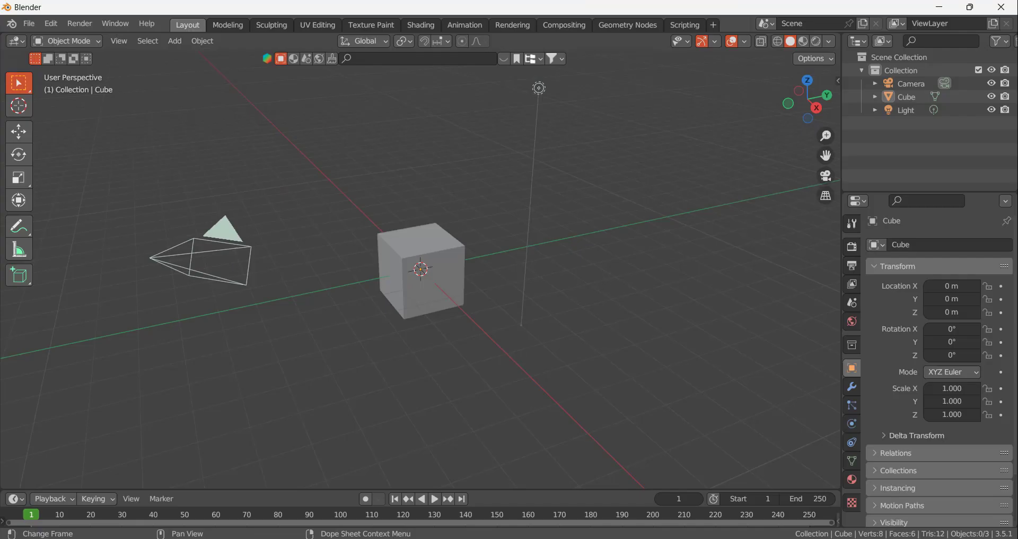
pyautogui.moveTo(476, 311)
pyautogui.mouseDown(button='middle')
pyautogui.moveTo(496, 314)
pyautogui.moveTo(477, 310)
pyautogui.mouseUp(button='middle')
pyautogui.moveTo(185, 111); pyautogui.dragTo(644, 364)
pyautogui.press('x')
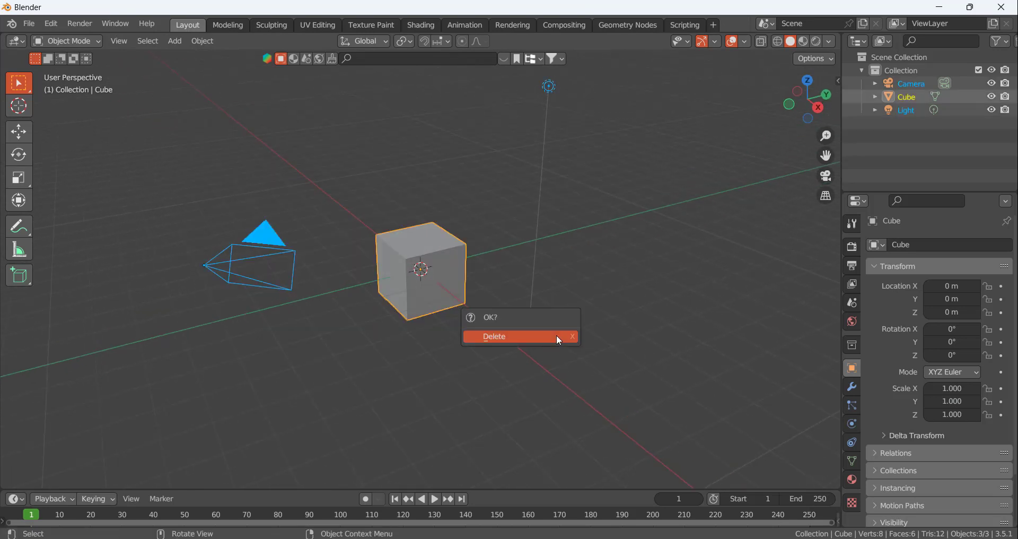
pyautogui.click(556, 335)
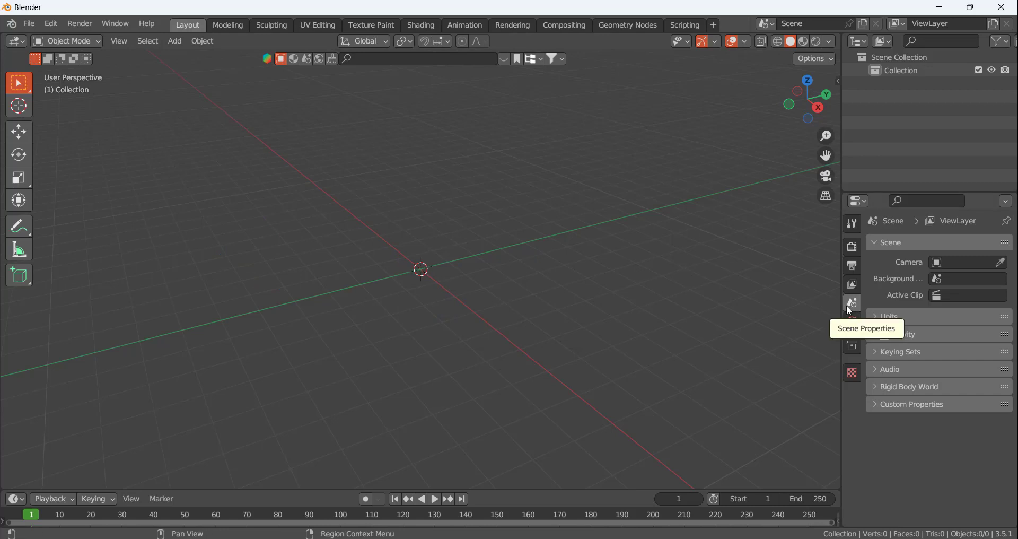
# Set the scene's length unit to centimeters
pyautogui.click(878, 316)
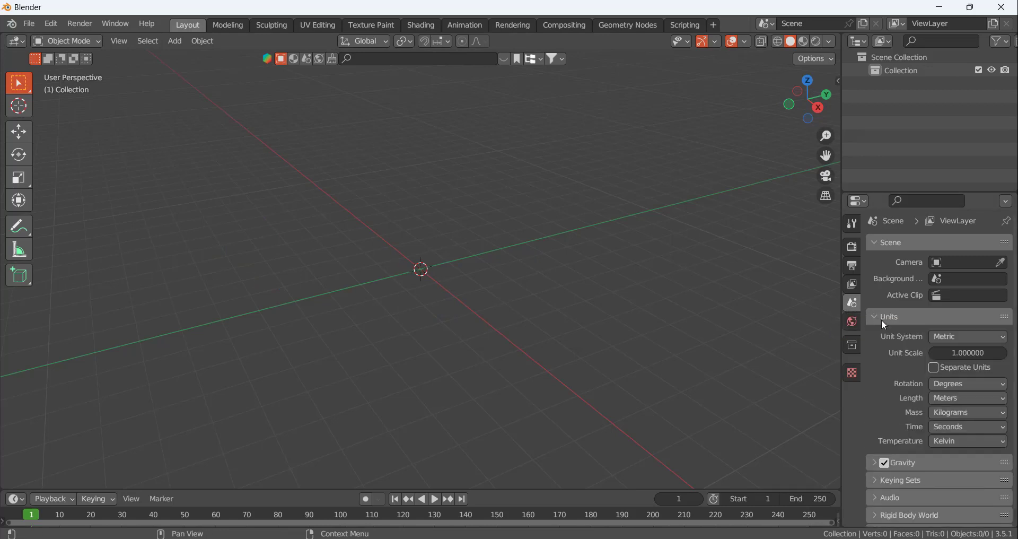
pyautogui.click(950, 399)
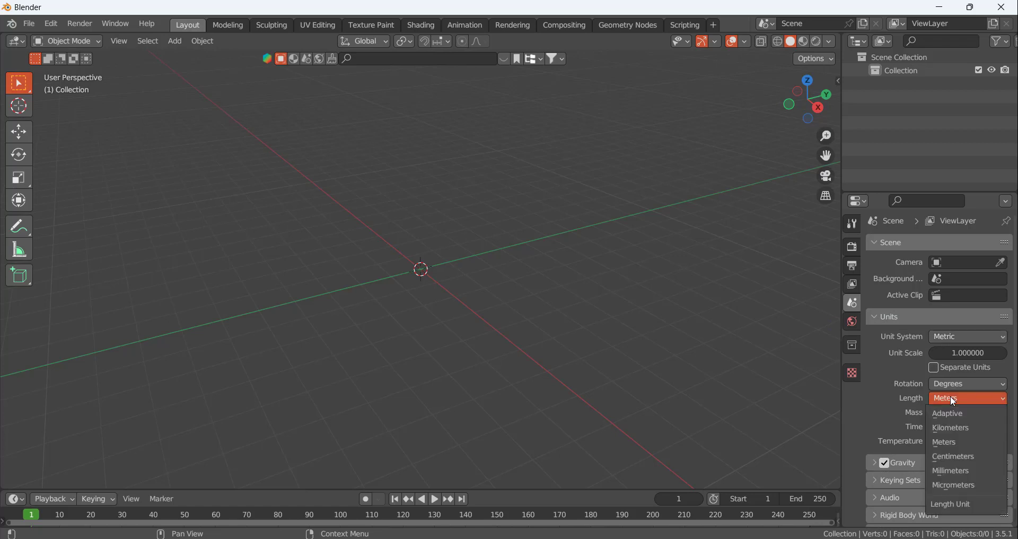
pyautogui.click(953, 461)
# Check the cart's dimensions in the browser reference image and add a mesh plane with a size of 75 cm in Blender
pyautogui.click(618, 538)
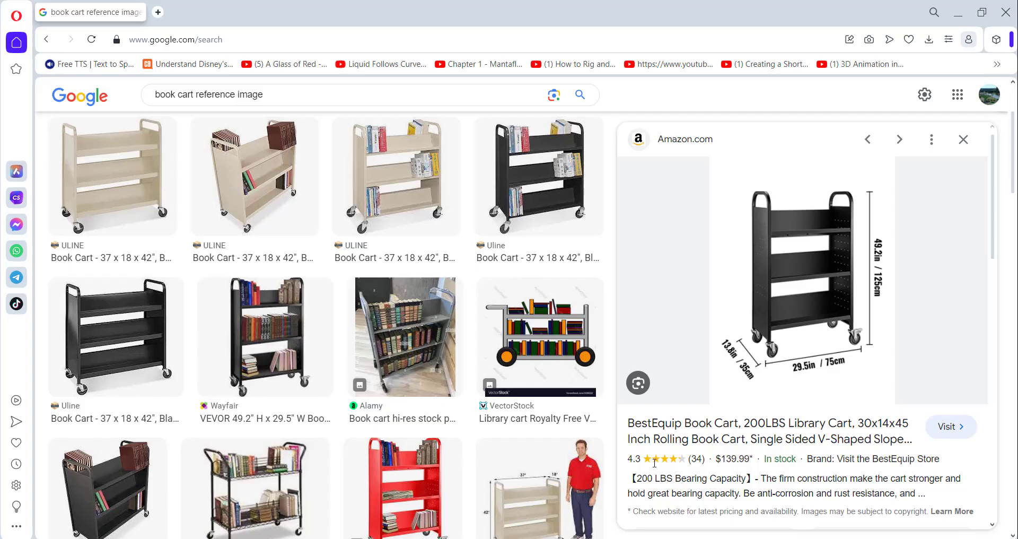
pyautogui.click(595, 538)
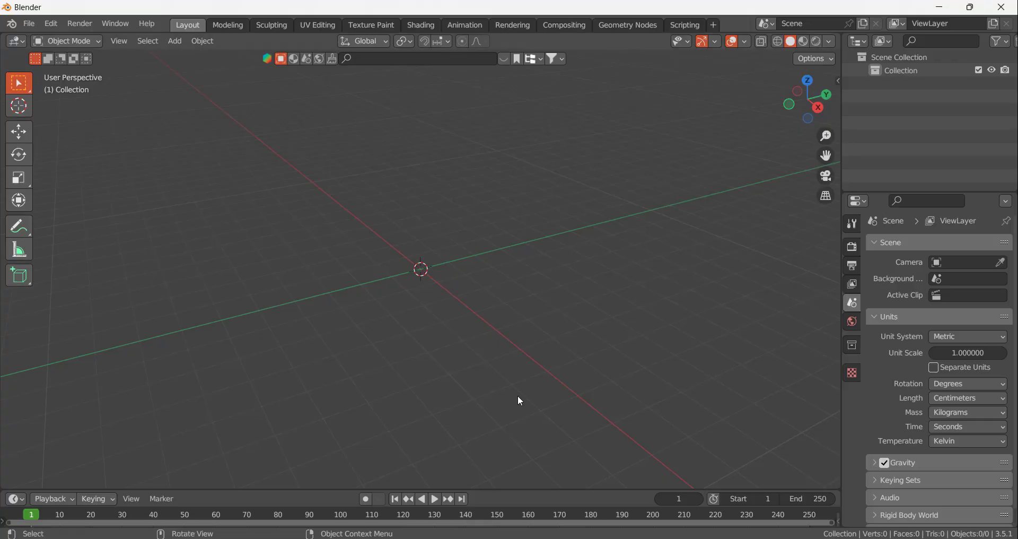
pyautogui.moveTo(431, 312); pyautogui.dragTo(431, 310, button='middle')
pyautogui.hotkey('shift', 'a')
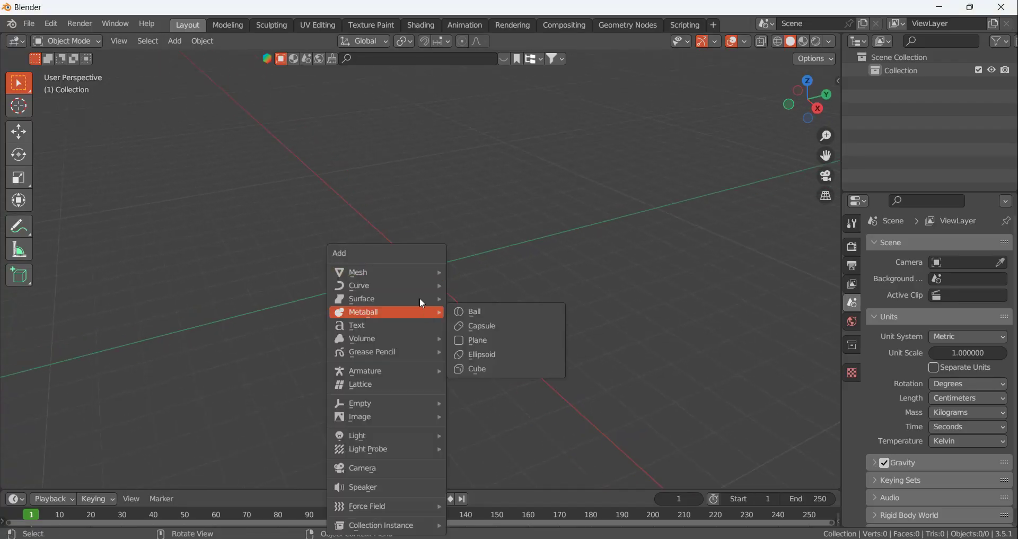
pyautogui.moveTo(404, 275)
pyautogui.click(493, 272)
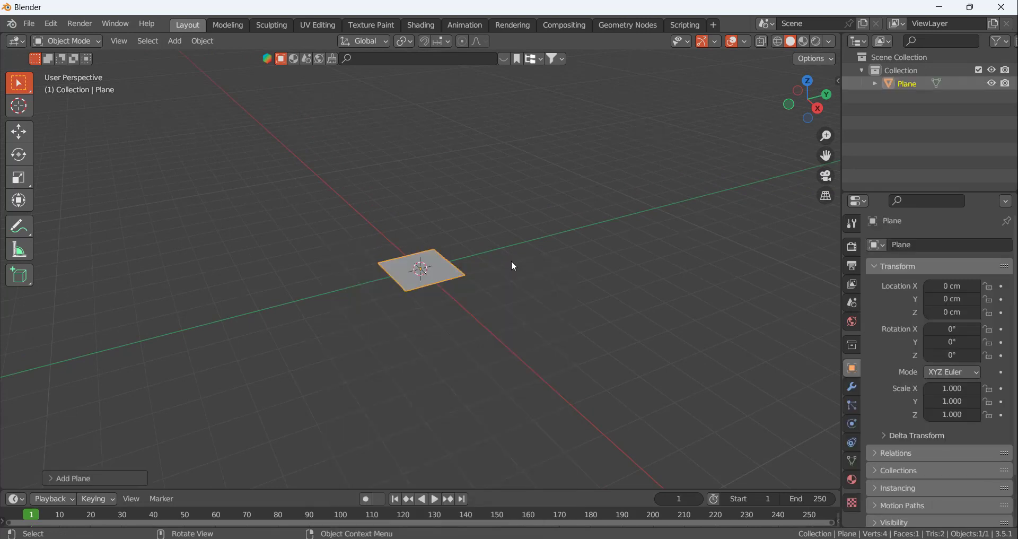
pyautogui.click(80, 476)
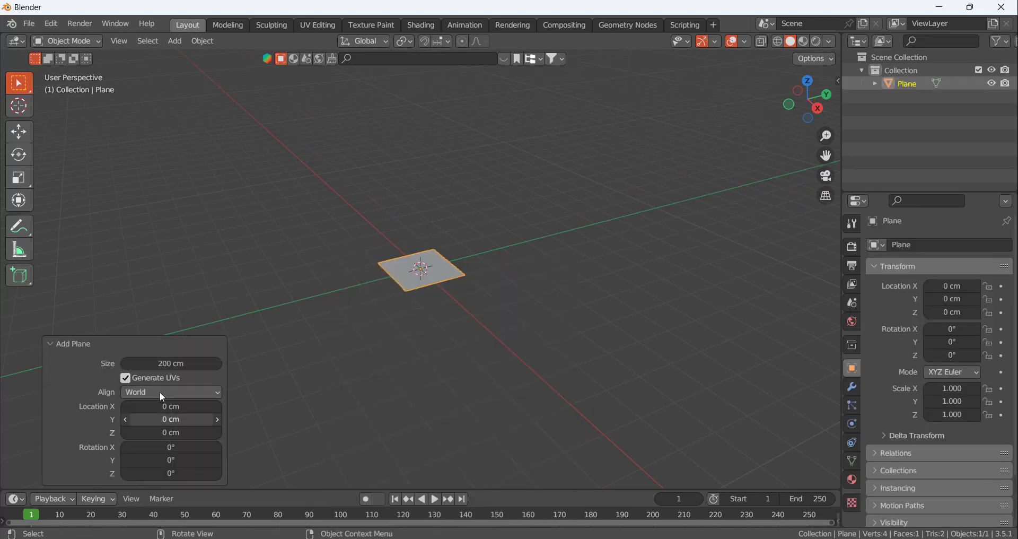
pyautogui.click(182, 366)
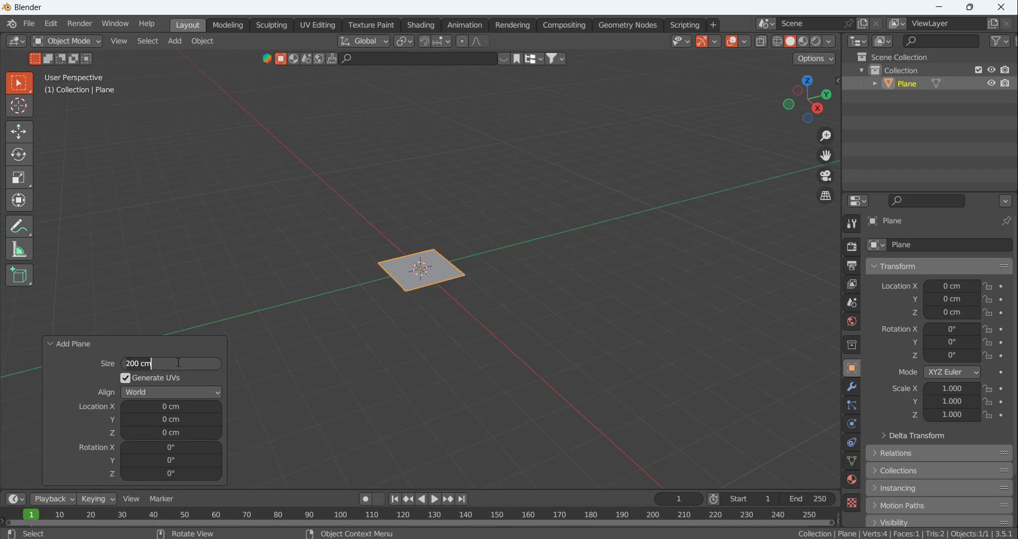
pyautogui.write('75')
pyautogui.press('Return')
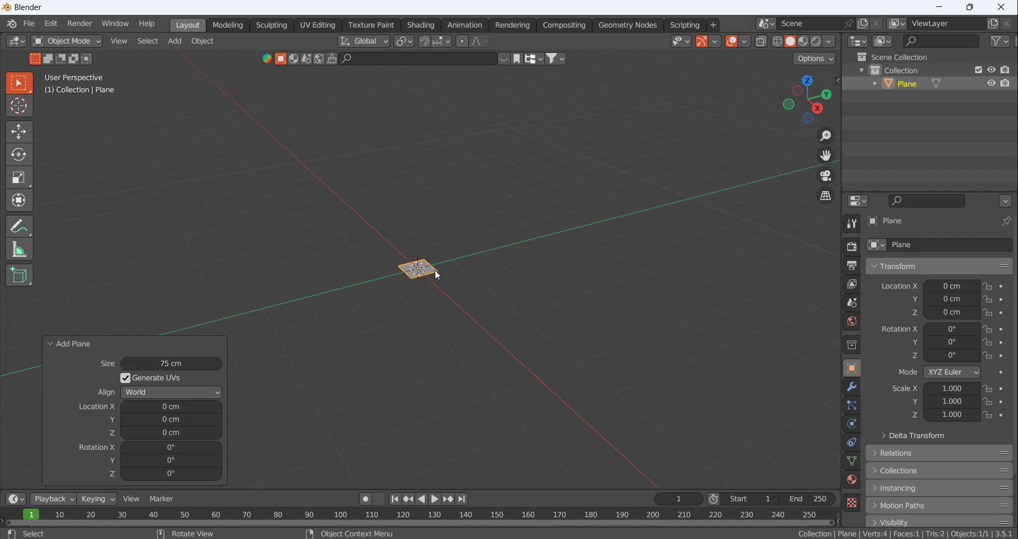
pyautogui.scroll(6, 438, 275)
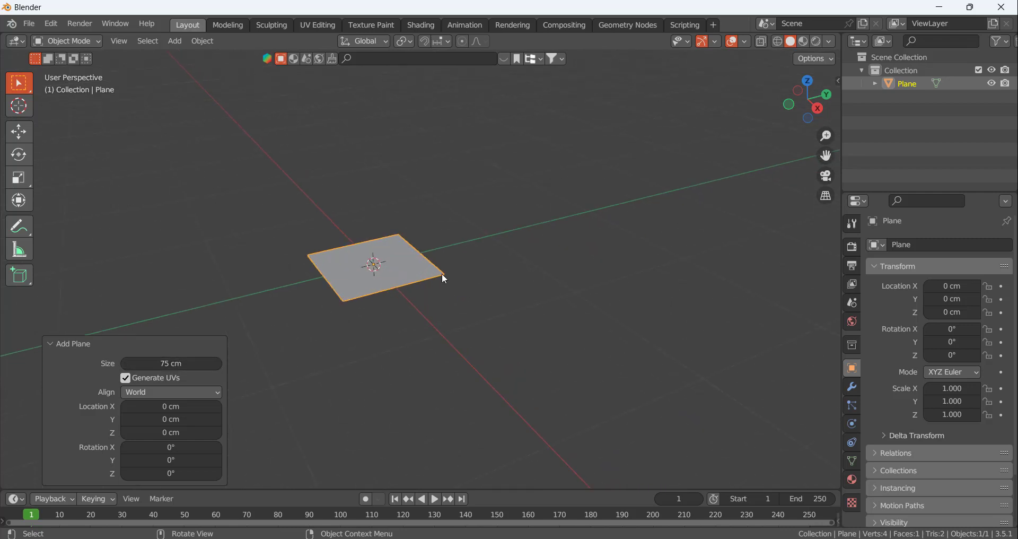
# Recheck the cart dimensions in the browser and add a second mesh plane of 75 cm at the origin in Blender
pyautogui.hotkey('alt', 'Tab')
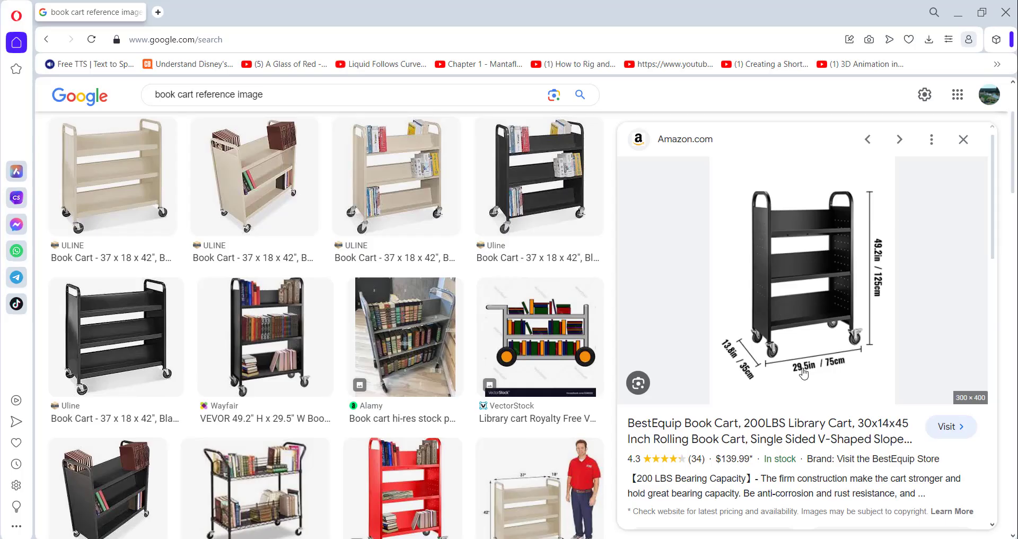
pyautogui.hotkey('alt', 'Tab')
pyautogui.click(434, 407)
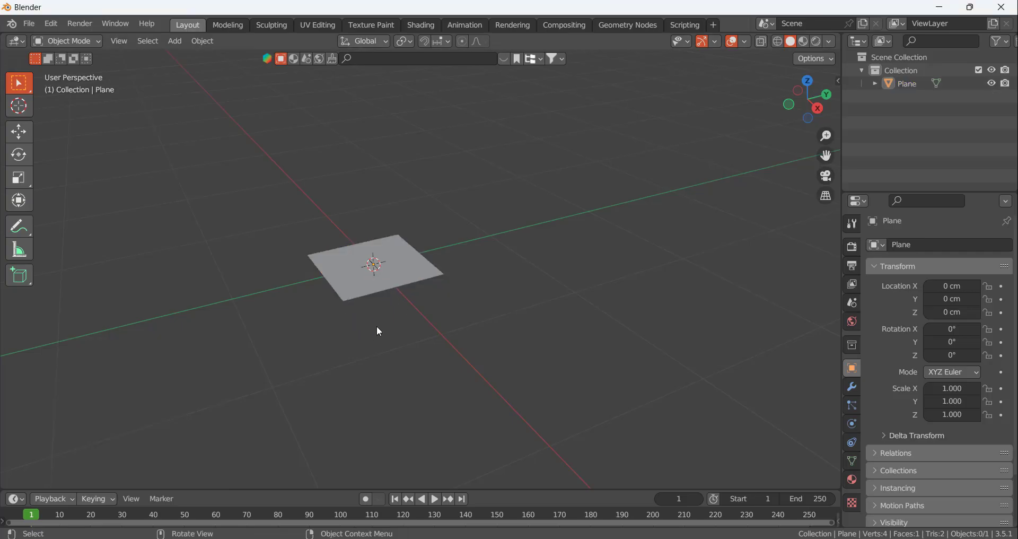
pyautogui.hotkey('shift', 'a')
pyautogui.moveTo(352, 271)
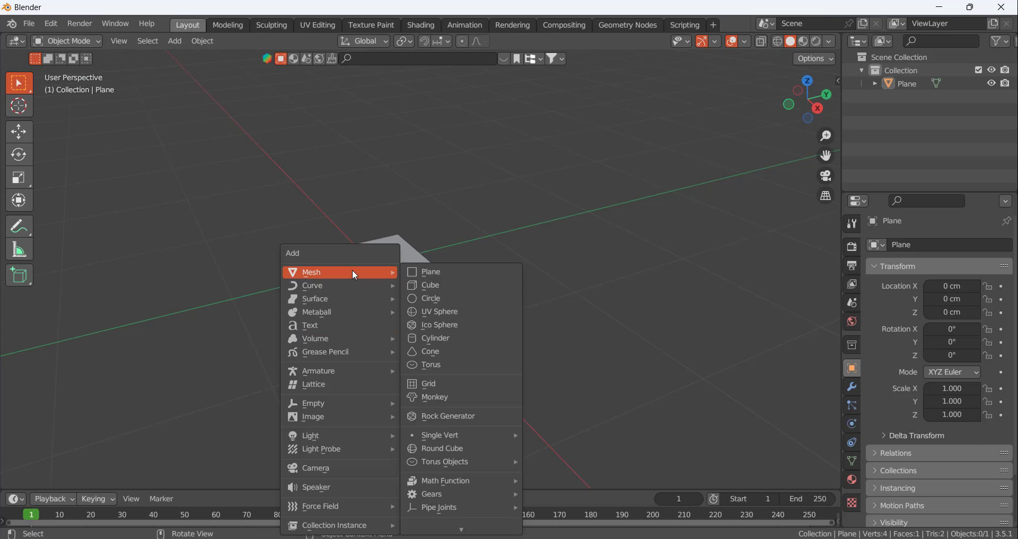
pyautogui.click(420, 273)
# Rotate the second plane 90° about the global X axis and show its transform properties in the viewport
pyautogui.moveTo(477, 272)
pyautogui.mouseDown(button='middle')
pyautogui.moveTo(436, 277)
pyautogui.moveTo(464, 276)
pyautogui.mouseUp(button='middle')
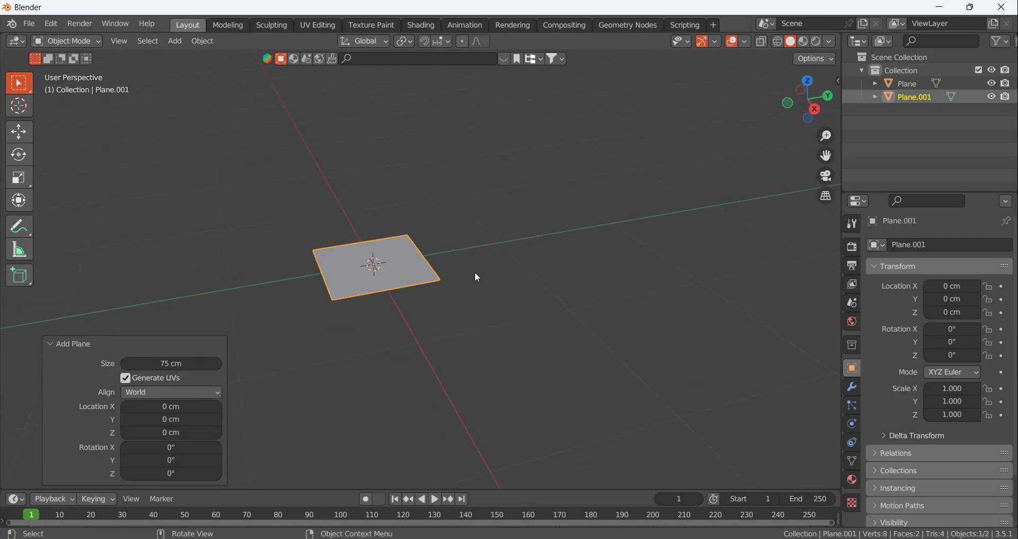
pyautogui.press('r')
pyautogui.write('x')
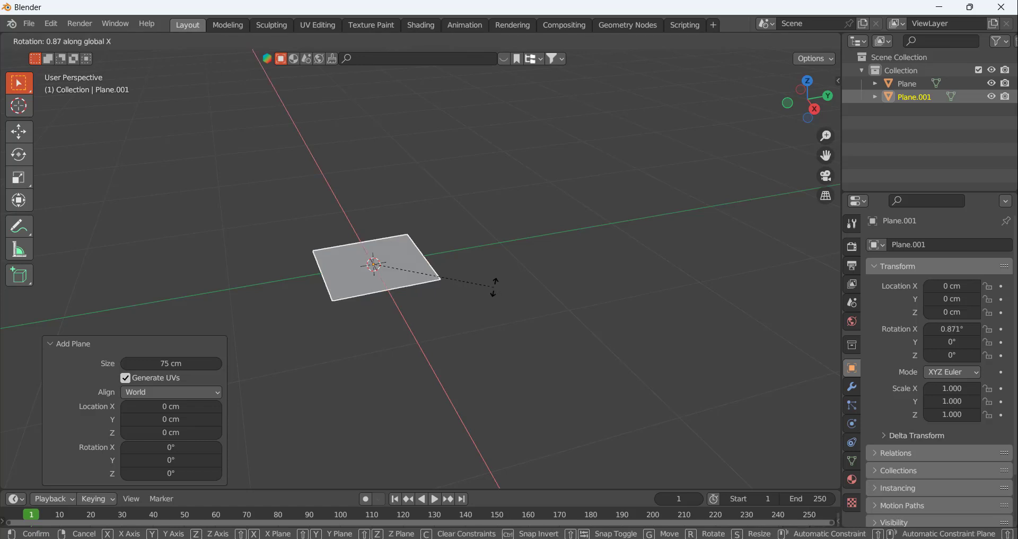
pyautogui.write('90')
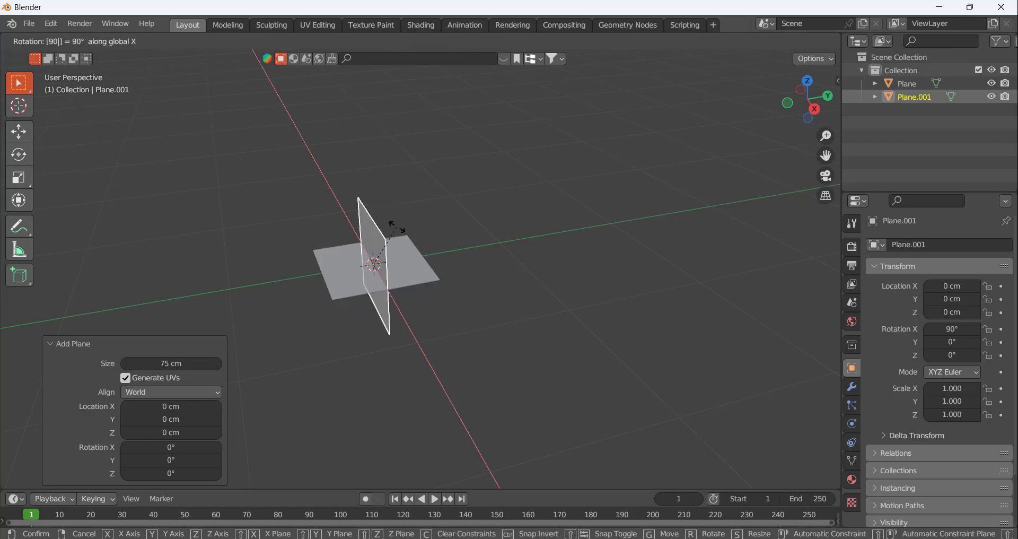
pyautogui.press('Return')
pyautogui.moveTo(414, 237)
pyautogui.mouseDown(button='middle')
pyautogui.moveTo(383, 205)
pyautogui.moveTo(411, 218)
pyautogui.mouseUp(button='middle')
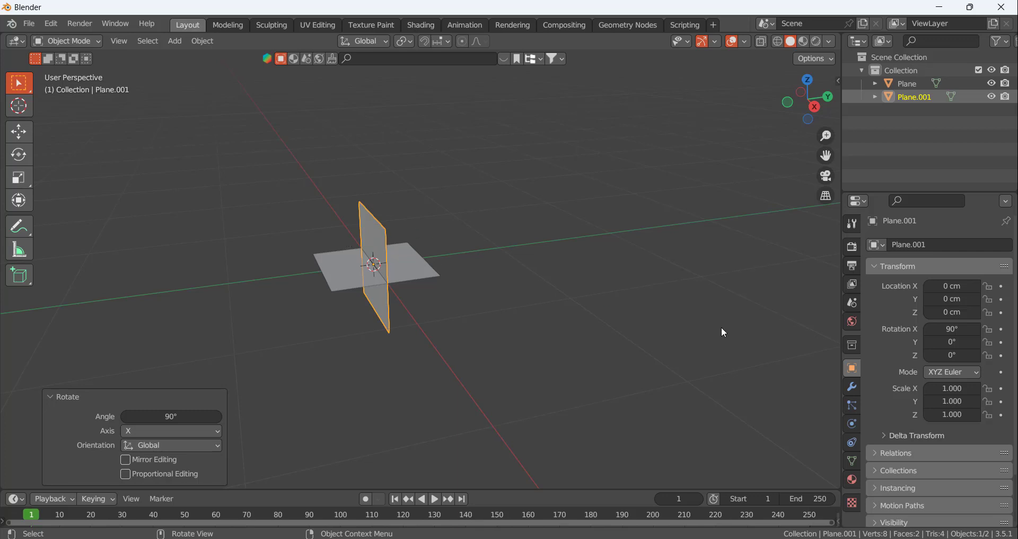
pyautogui.press('n')
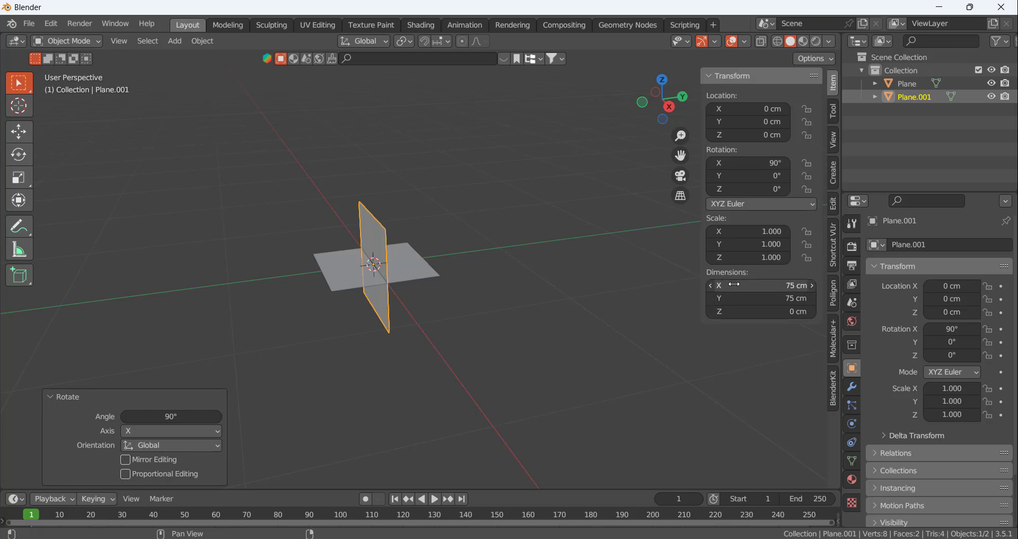
# Try resizing the upright plane to 315 cm in X and 45 cm in Y
pyautogui.moveTo(772, 286); pyautogui.dragTo(811, 285)
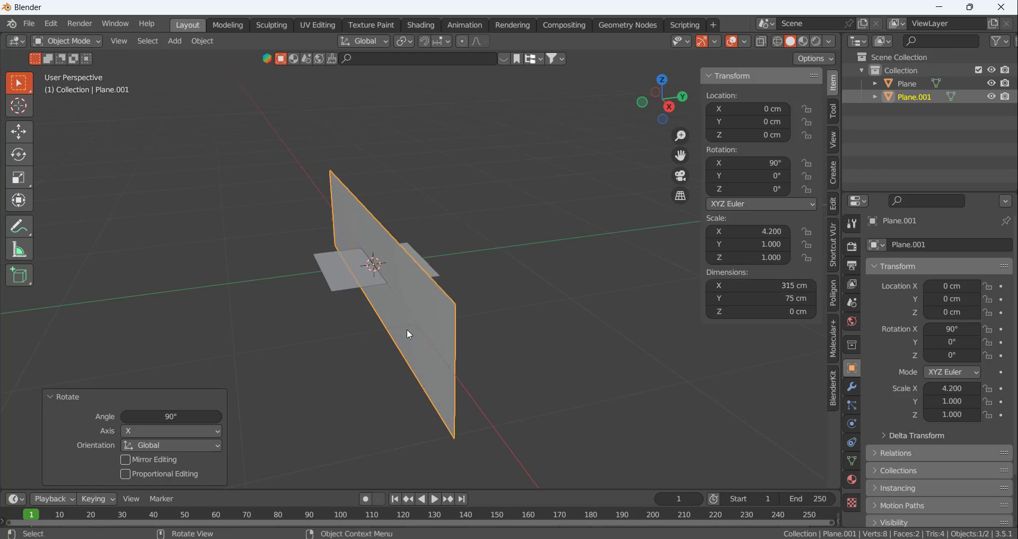
pyautogui.click(758, 298)
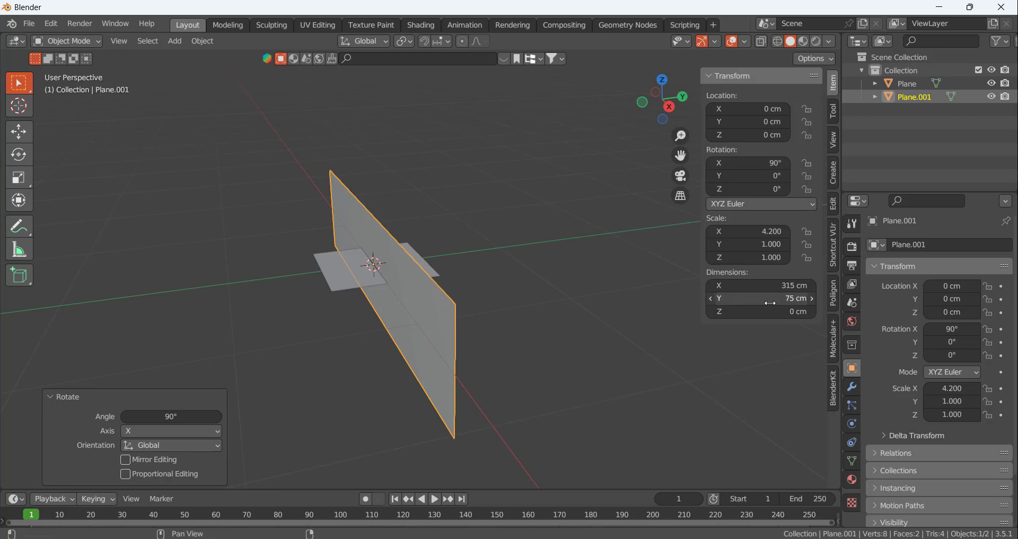
pyautogui.write('175')
pyautogui.press('Return')
pyautogui.moveTo(785, 299); pyautogui.dragTo(750, 298)
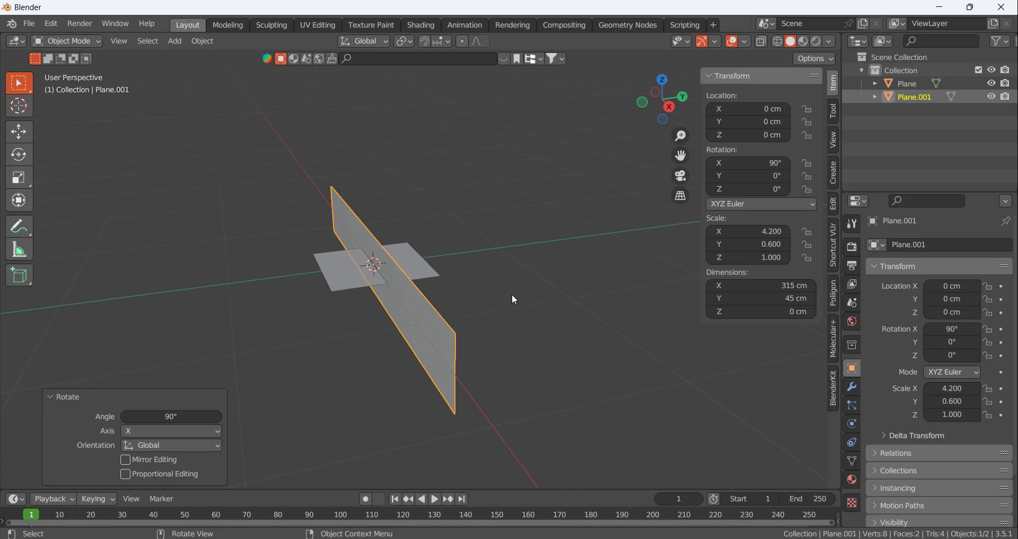
# Set the upright plane's X and Y dimensions back to 75 cm each
pyautogui.click(769, 286)
pyautogui.write('7')
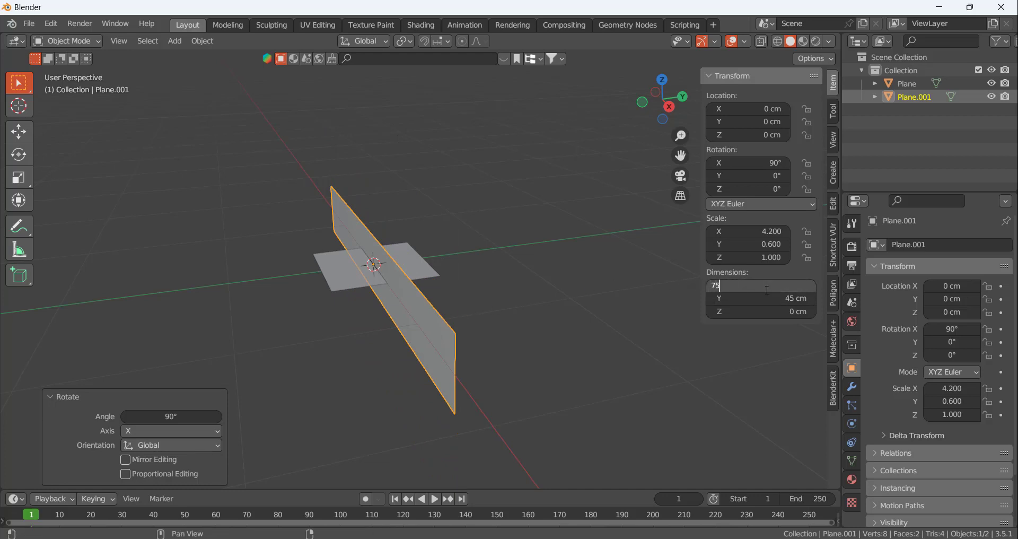
pyautogui.write('5')
pyautogui.press('Tab')
pyautogui.write('75')
pyautogui.press('Return')
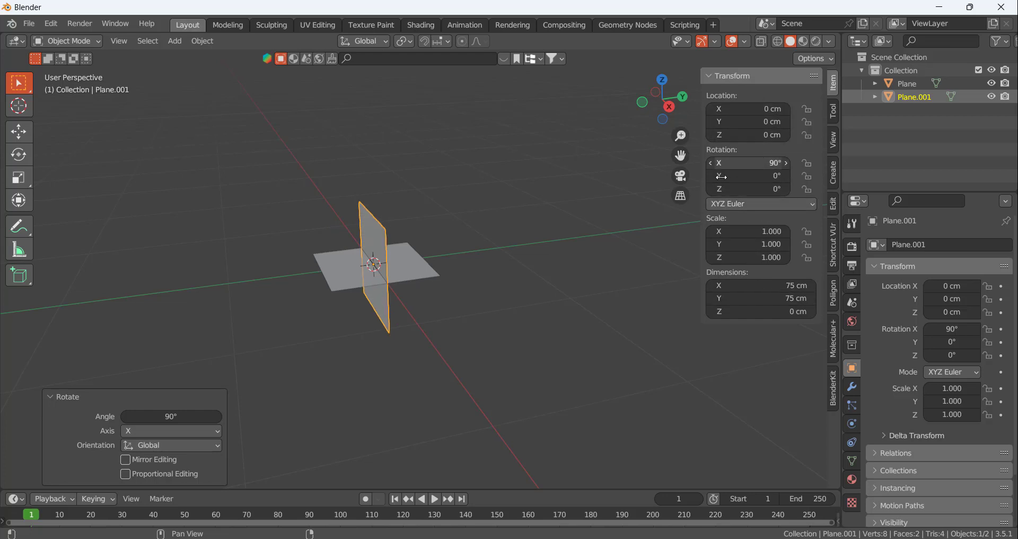
# Apply location, rotation and scale to the upright plane
pyautogui.moveTo(437, 229); pyautogui.dragTo(399, 225, button='middle')
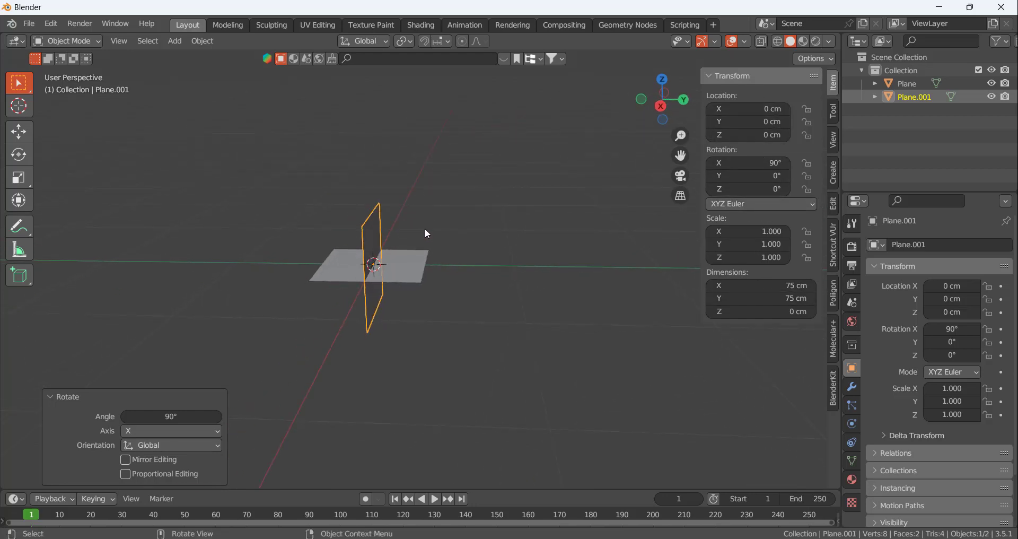
pyautogui.press('a')
pyautogui.hotkey('alt', 'a')
pyautogui.click(378, 224)
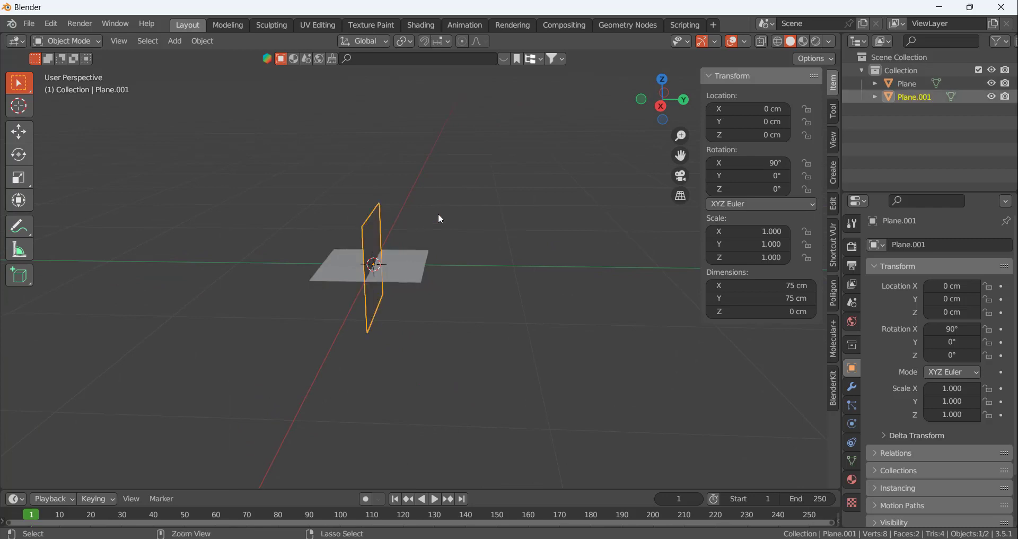
pyautogui.hotkey('ctrl', 'a')
pyautogui.click(422, 229)
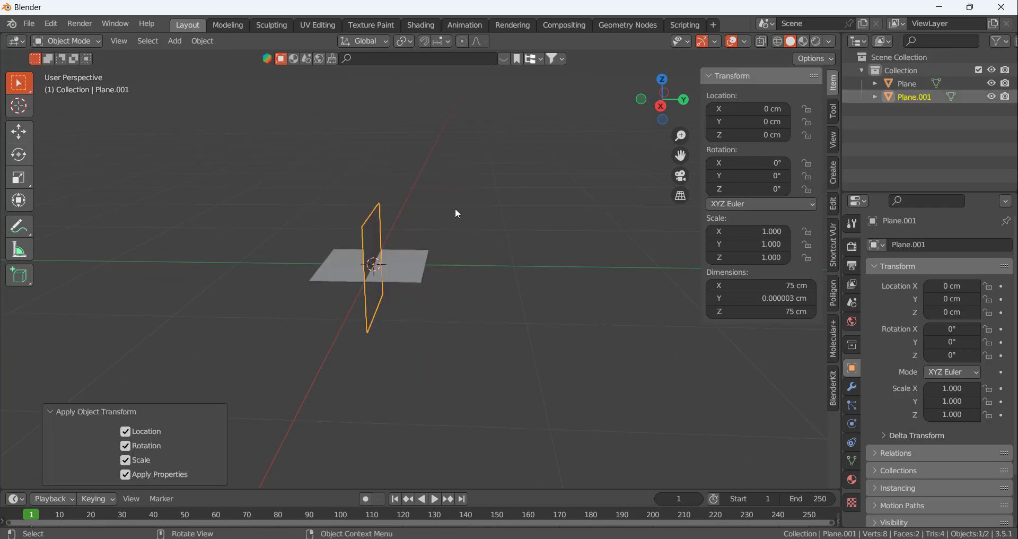
# Set the upright plane's Y dimension to 0 cm
pyautogui.moveTo(455, 208); pyautogui.dragTo(522, 222, button='middle')
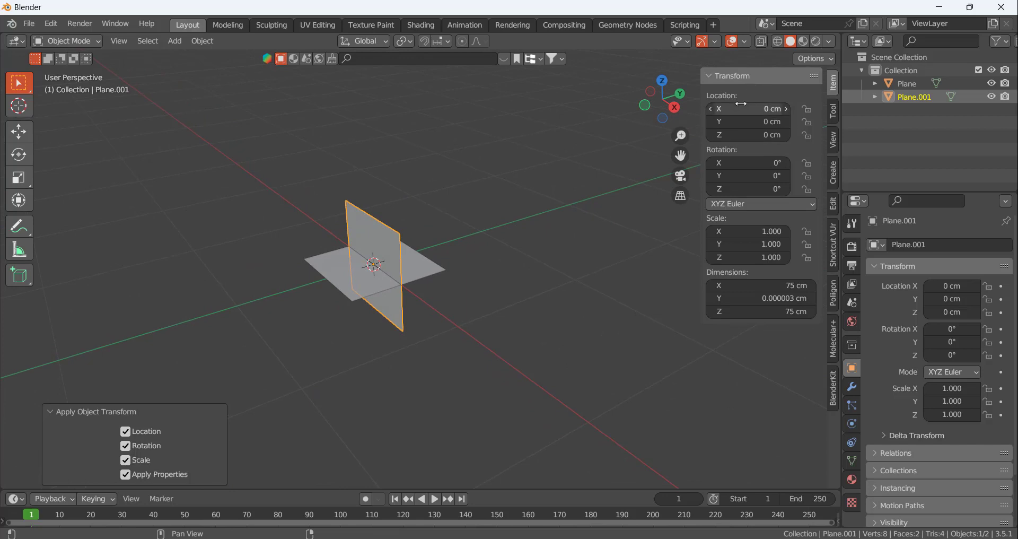
pyautogui.moveTo(514, 179)
pyautogui.mouseDown(button='middle')
pyautogui.moveTo(466, 174)
pyautogui.moveTo(531, 182)
pyautogui.mouseUp(button='middle')
pyautogui.doubleClick(753, 298)
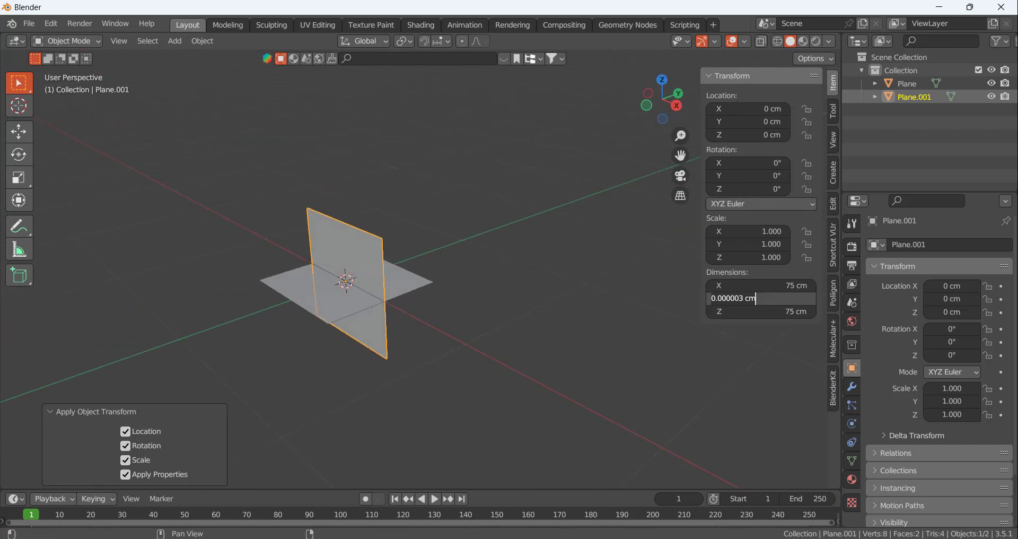
pyautogui.press('Return')
pyautogui.moveTo(475, 282)
pyautogui.mouseDown(button='middle')
pyautogui.moveTo(477, 291)
pyautogui.moveTo(464, 291)
pyautogui.mouseUp(button='middle')
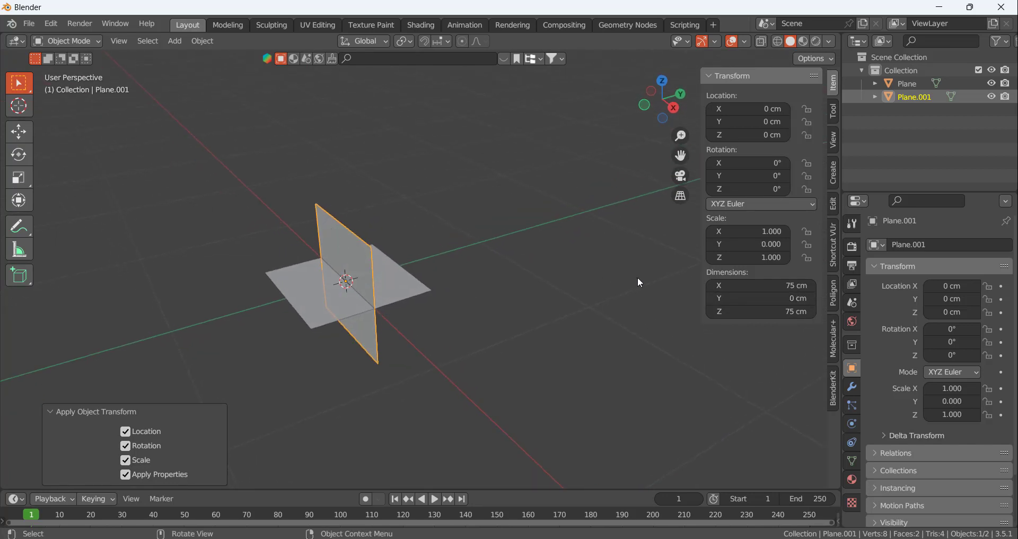
# Check the cart's height in the browser reference image and set the upright plane's Z dimension to 125 cm in Blender
pyautogui.moveTo(748, 316); pyautogui.dragTo(774, 315)
pyautogui.hotkey('alt', 'Tab')
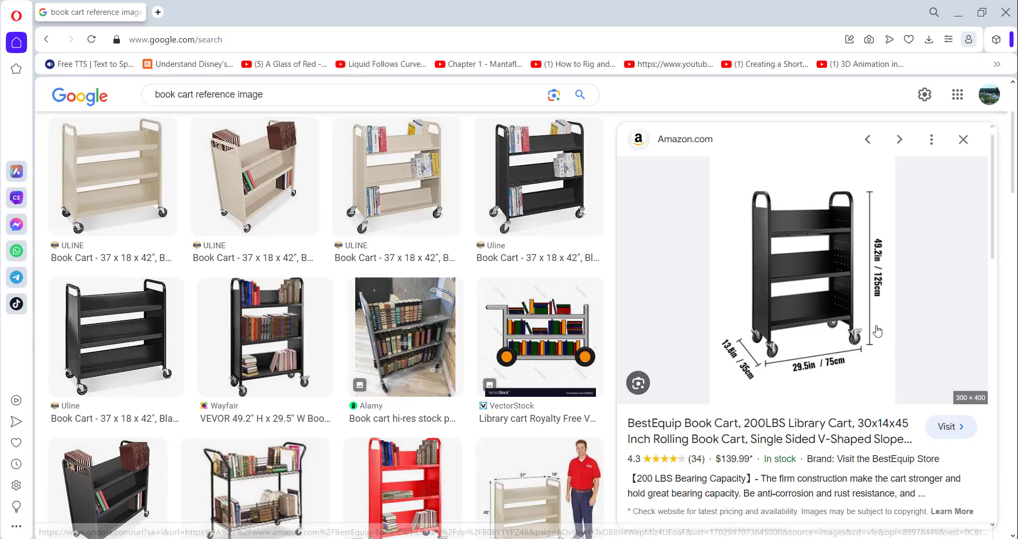
pyautogui.hotkey('alt', 'Tab')
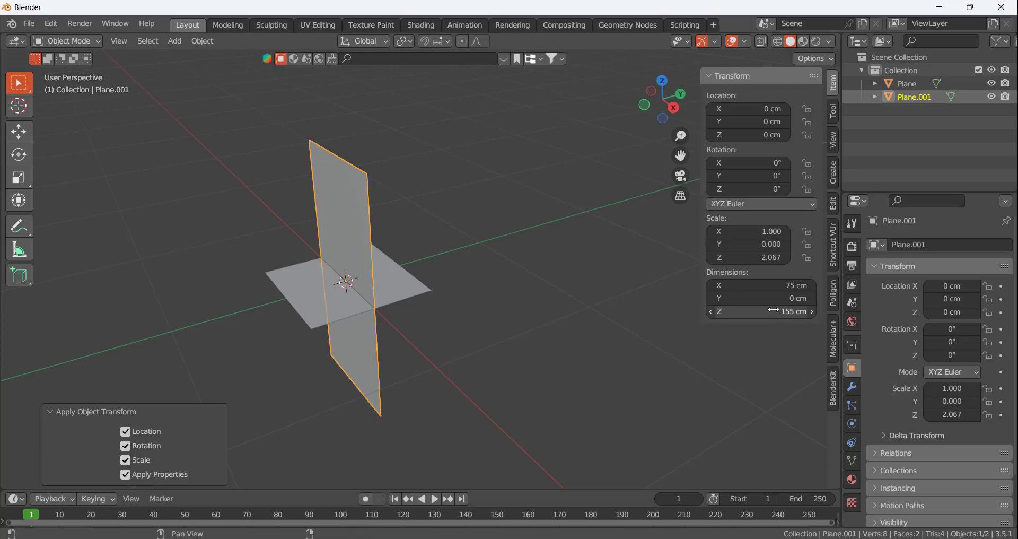
pyautogui.click(753, 311)
pyautogui.write('125')
pyautogui.press('Return')
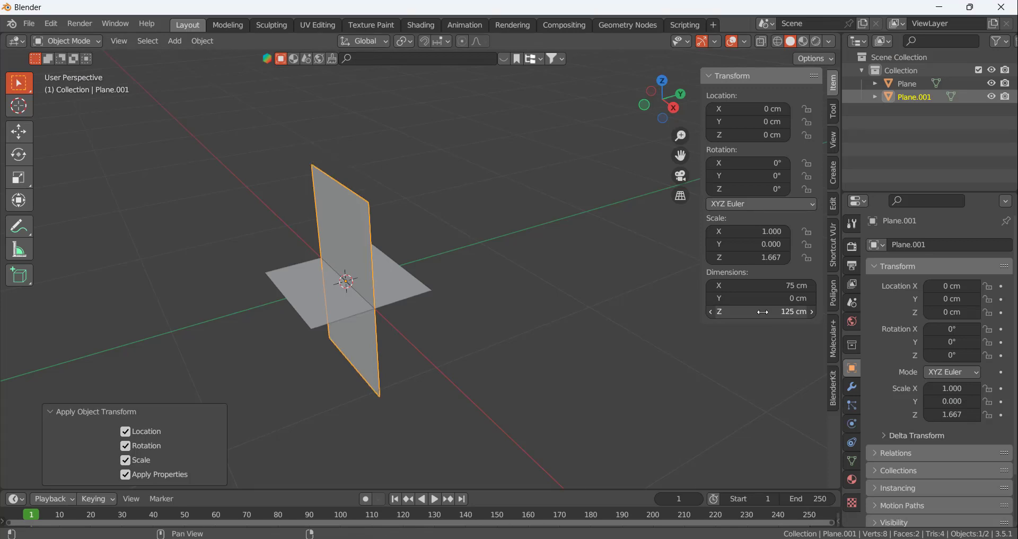
# Check the cart's depth in the browser reference image and set the upright plane's X dimension to 35 cm in Blender
pyautogui.hotkey('alt', 'Tab')
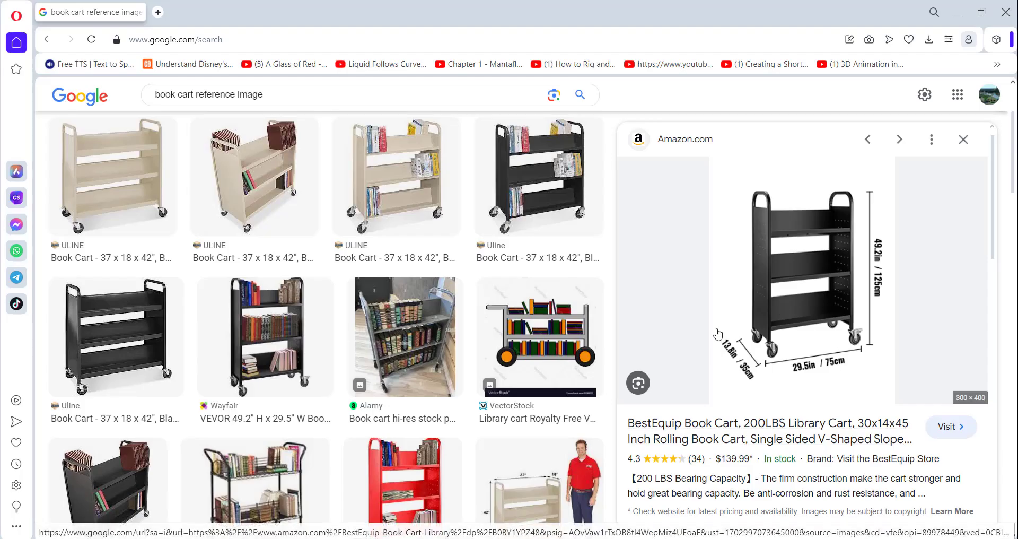
pyautogui.hotkey('alt', 'Tab')
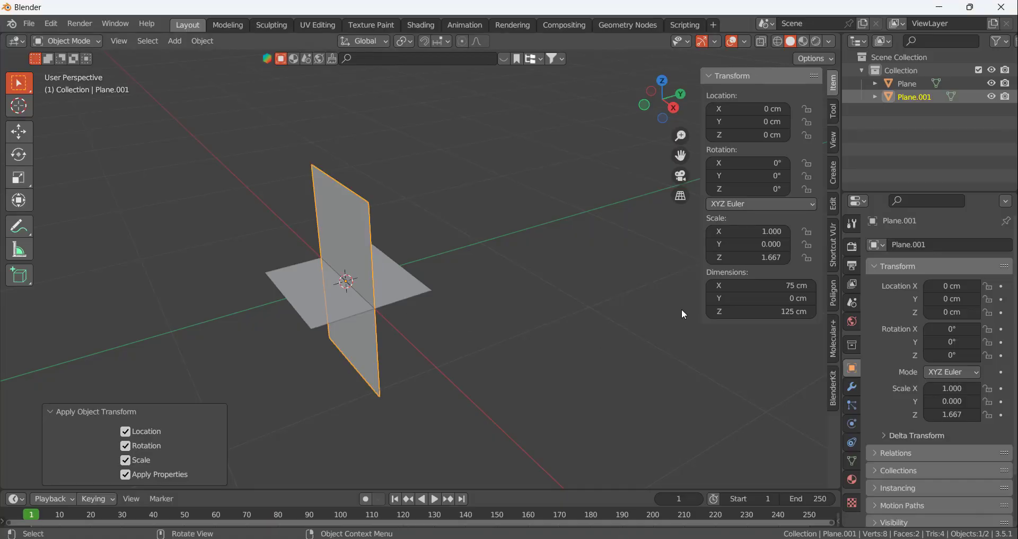
pyautogui.click(777, 286)
pyautogui.write('35')
pyautogui.press('Return')
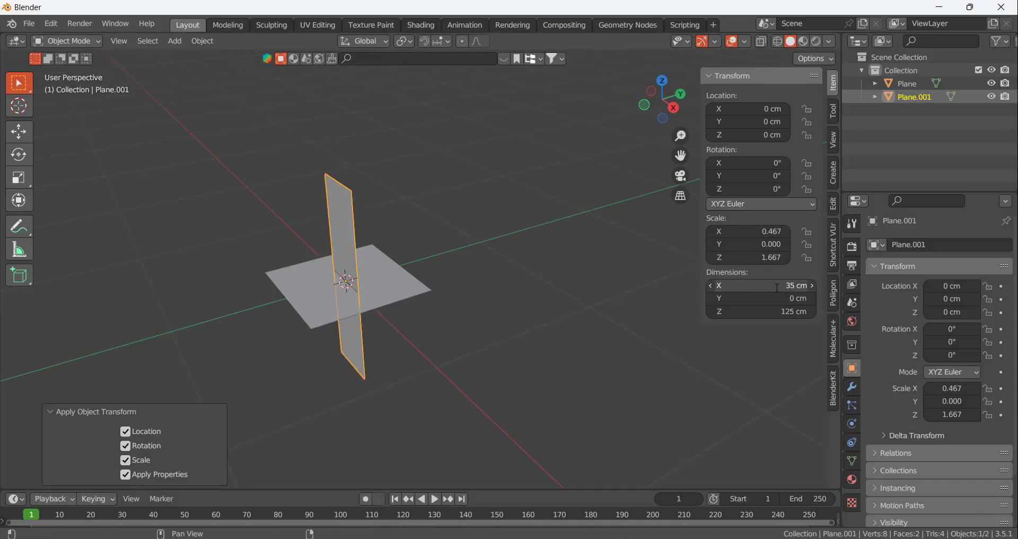
# Apply all transforms to the resized upright plane
pyautogui.click(517, 240)
pyautogui.moveTo(493, 223); pyautogui.dragTo(466, 233, button='middle')
pyautogui.click(352, 225)
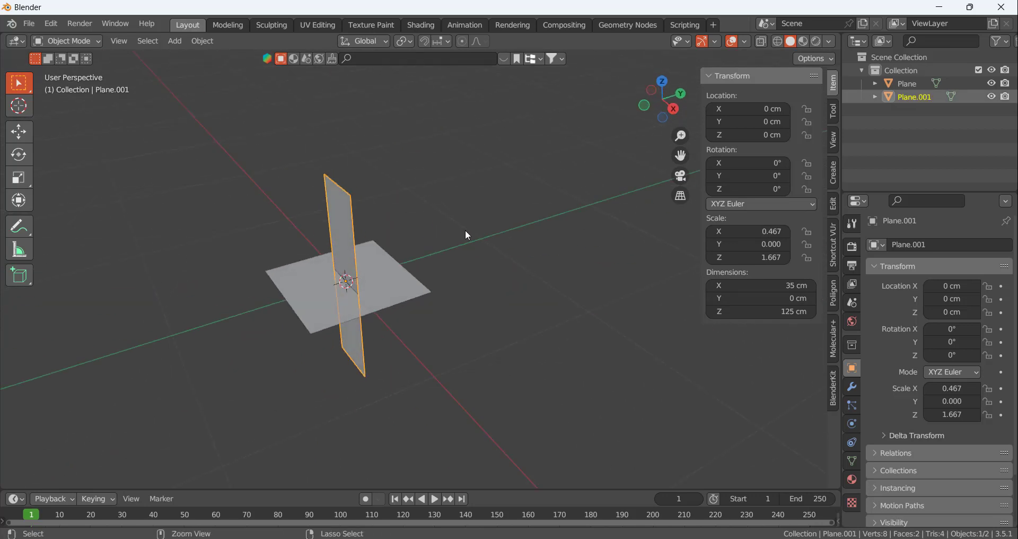
pyautogui.hotkey('ctrl', 'a')
pyautogui.click(466, 231)
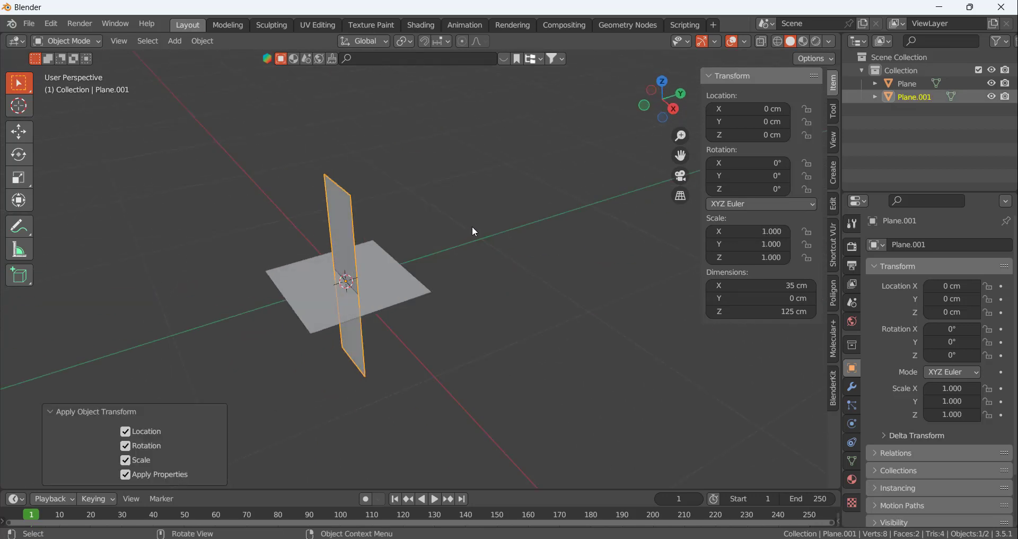
# In Edit Mode, move the upright plane's mesh about -37.35 cm along Y to the edge of the flat plane
pyautogui.moveTo(472, 229); pyautogui.dragTo(620, 230, button='middle')
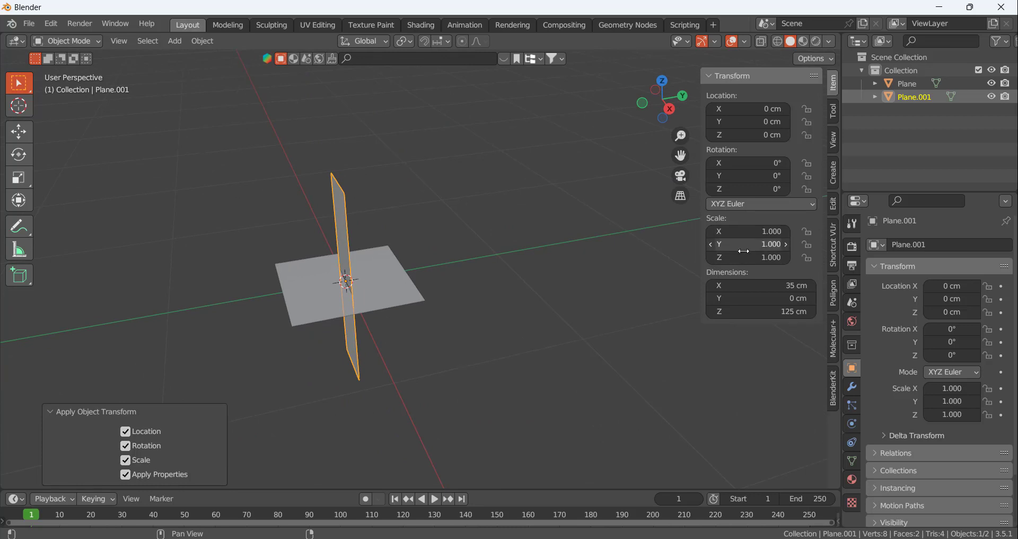
pyautogui.click(470, 197)
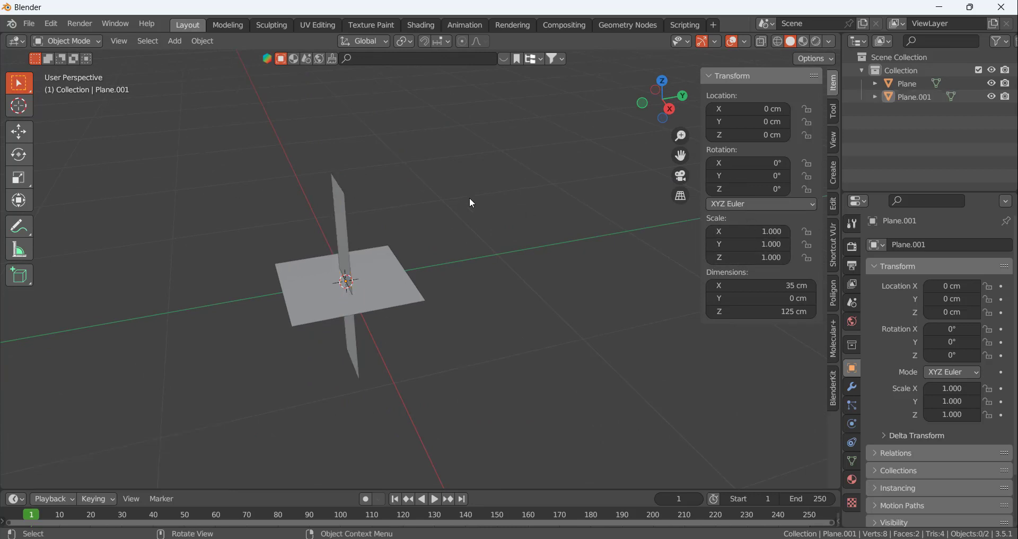
pyautogui.click(348, 234)
pyautogui.moveTo(348, 234); pyautogui.dragTo(382, 205, button='middle')
pyautogui.press('Tab')
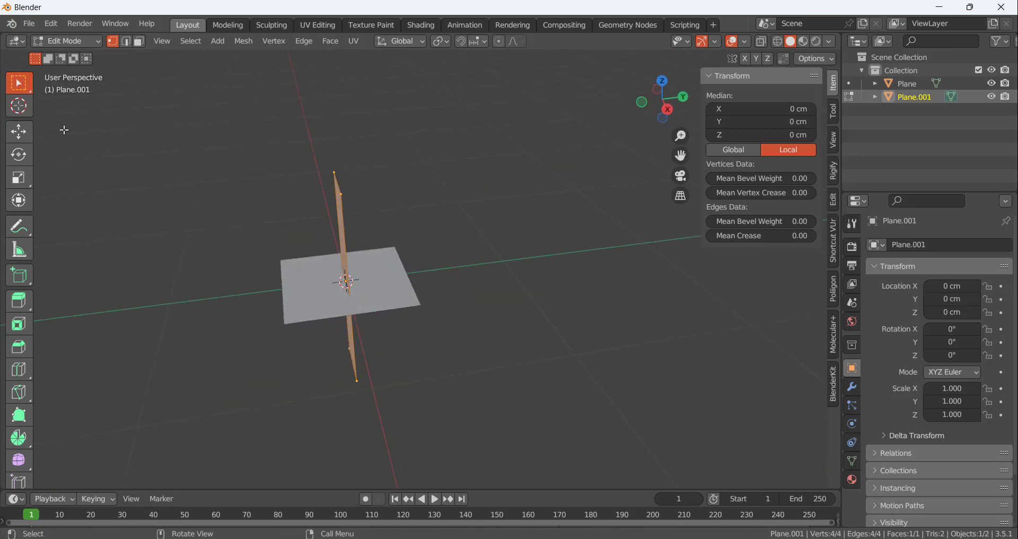
pyautogui.click(27, 128)
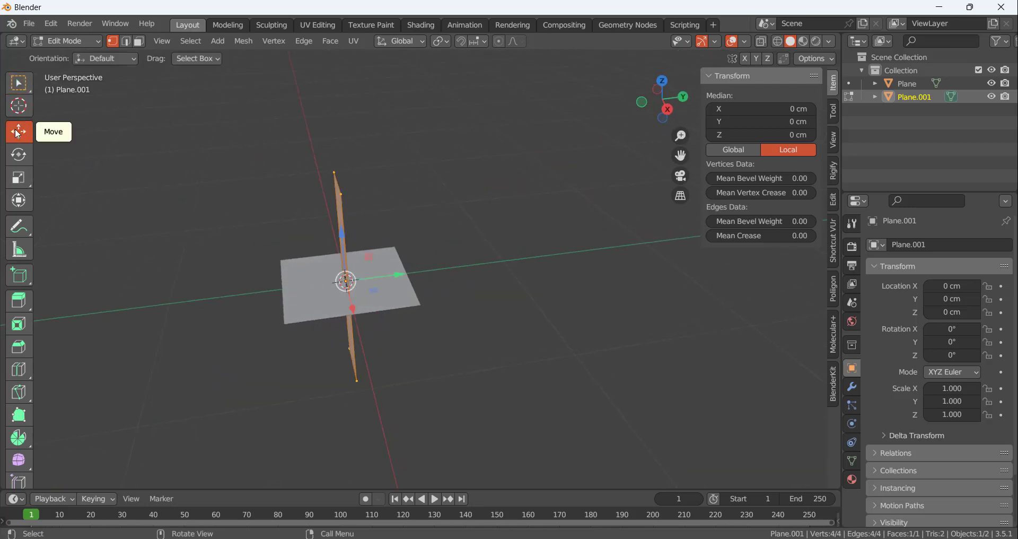
pyautogui.moveTo(401, 275); pyautogui.dragTo(334, 277)
pyautogui.press('KP_1')
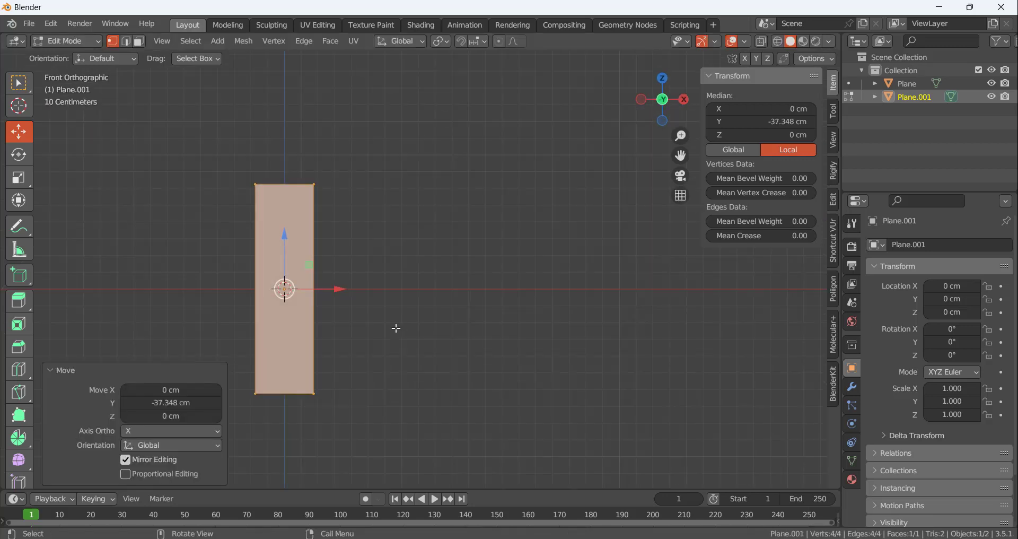
pyautogui.press('KP_3')
pyautogui.moveTo(285, 291); pyautogui.dragTo(335, 295, button='middle')
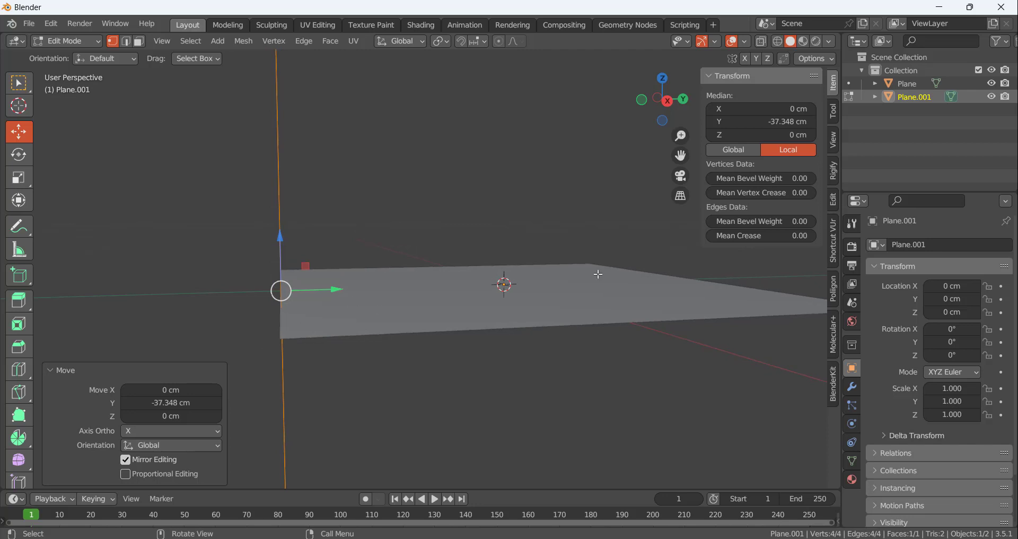
pyautogui.moveTo(552, 413); pyautogui.dragTo(524, 288, button='middle')
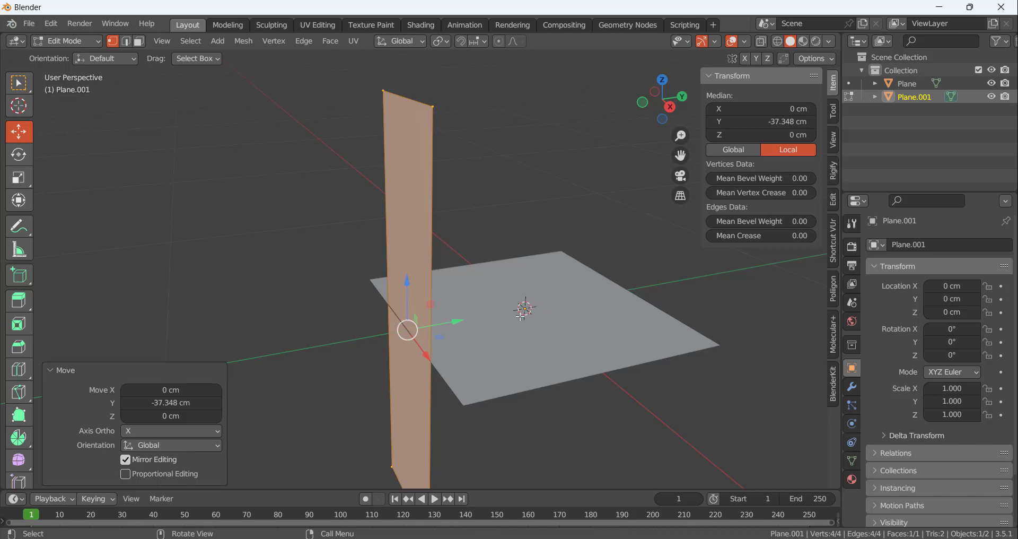
pyautogui.scroll(-2, 492, 246)
pyautogui.moveTo(501, 228); pyautogui.dragTo(449, 341, button='middle')
pyautogui.click(528, 200)
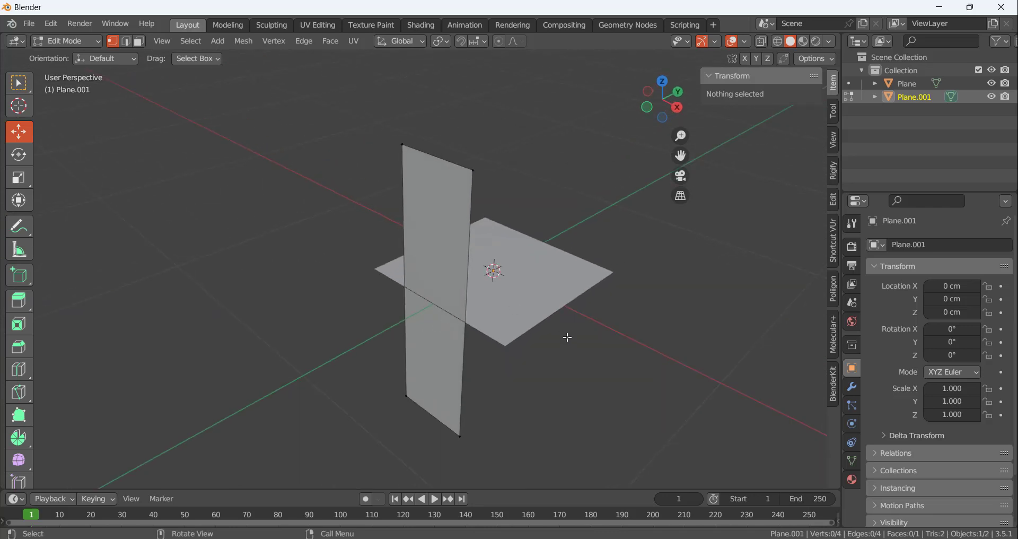
# Return to Object Mode and delete the flat guide plane
pyautogui.press('Tab')
pyautogui.click(508, 295)
pyautogui.moveTo(584, 342); pyautogui.dragTo(539, 329, button='middle')
pyautogui.press('x')
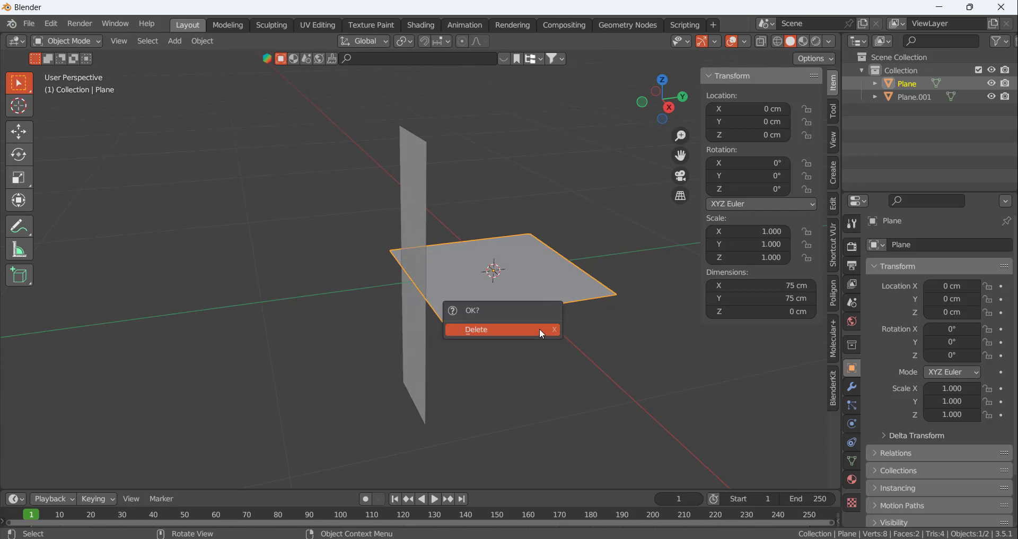
pyautogui.click(540, 329)
# Raise the upright plane's whole mesh along Z to a median height of about 73.4 cm
pyautogui.click(416, 240)
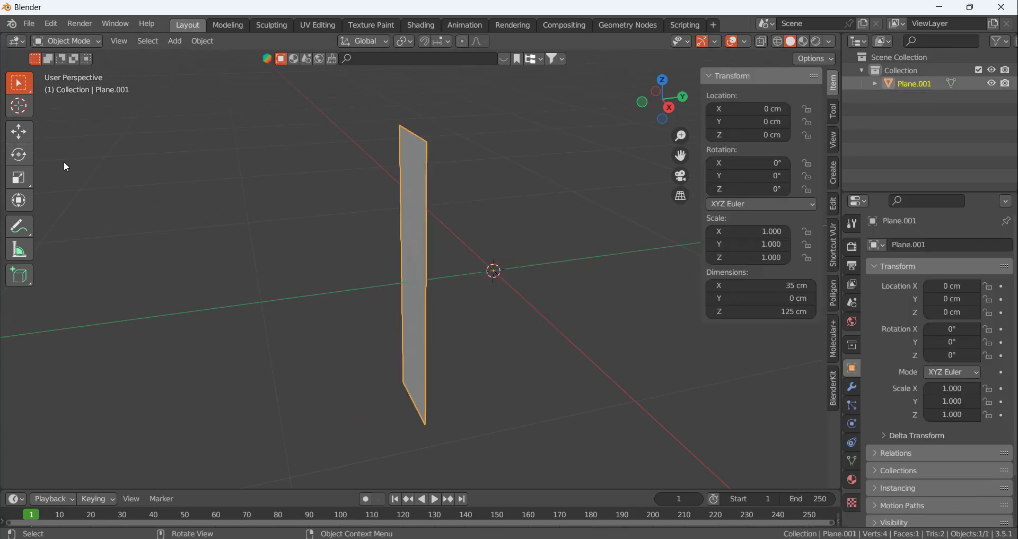
pyautogui.press('Tab')
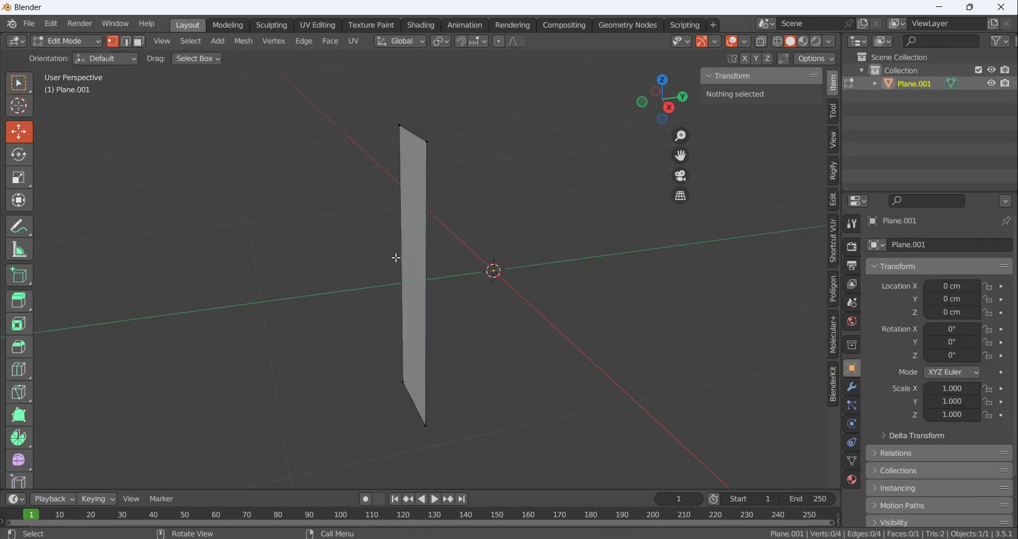
pyautogui.press('a')
pyautogui.press('KP_1')
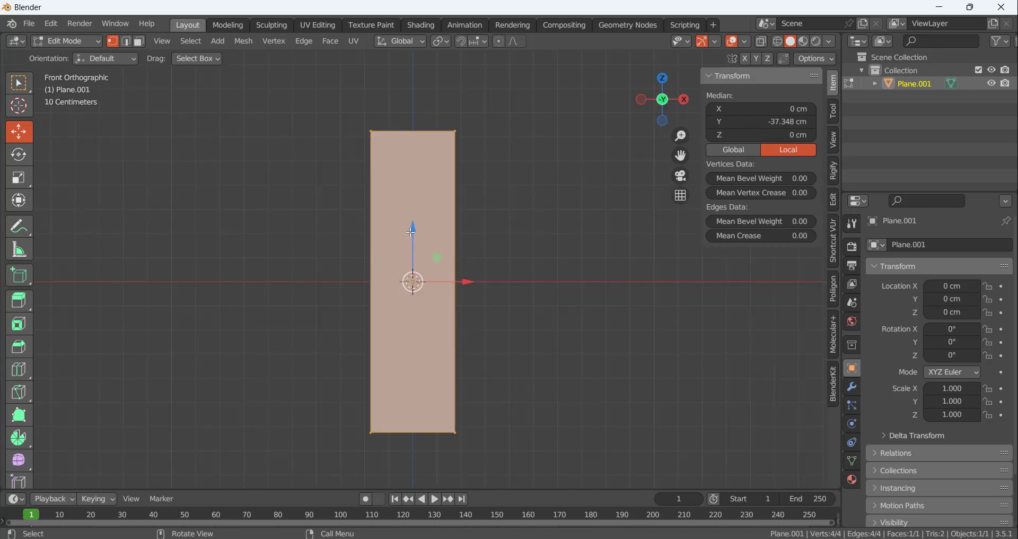
pyautogui.moveTo(411, 232); pyautogui.dragTo(421, 52)
pyautogui.moveTo(490, 260); pyautogui.dragTo(533, 234, button='middle')
pyautogui.click(533, 234)
# Delete only the face of the upright plane, keeping its edges and vertices
pyautogui.press('3')
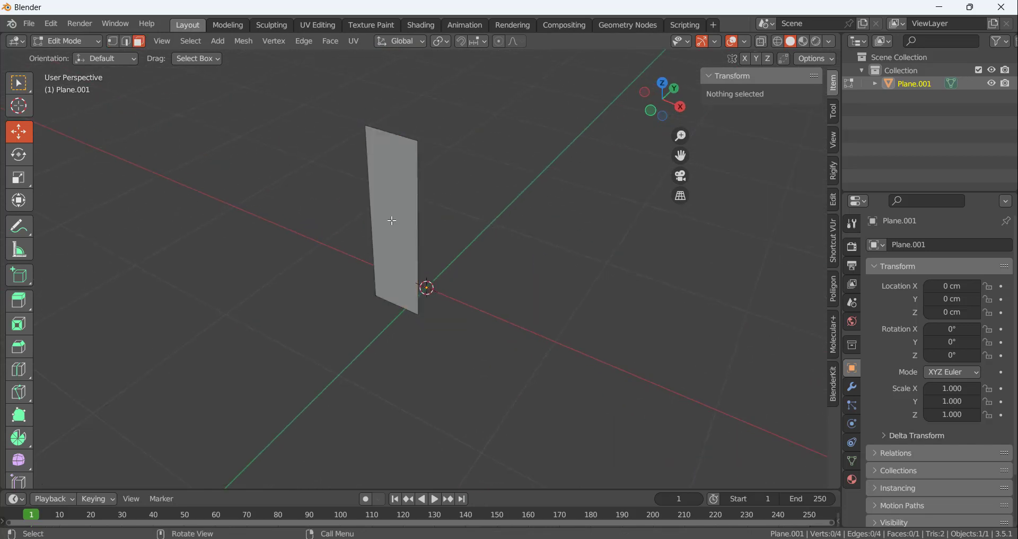
pyautogui.click(397, 221)
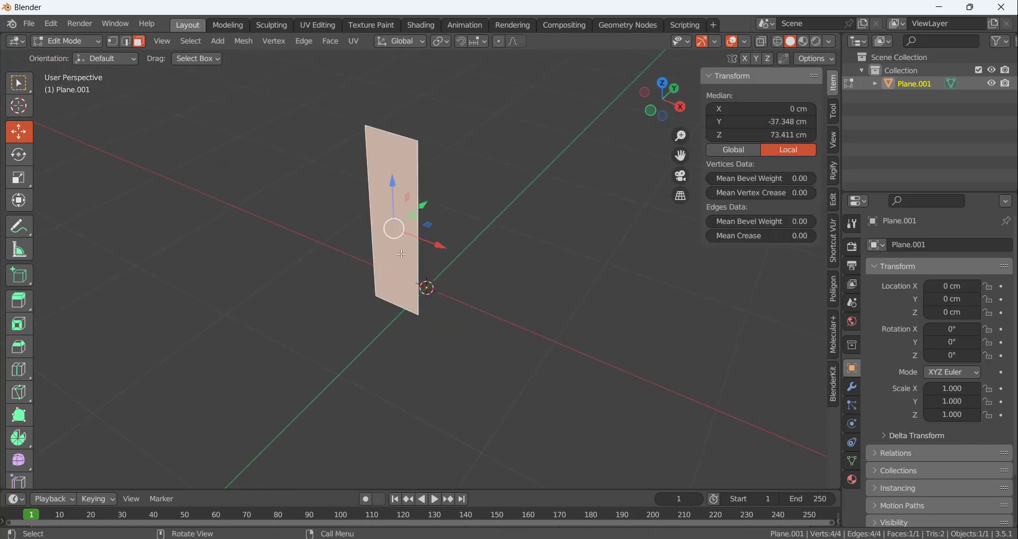
pyautogui.press('x')
pyautogui.press('s')
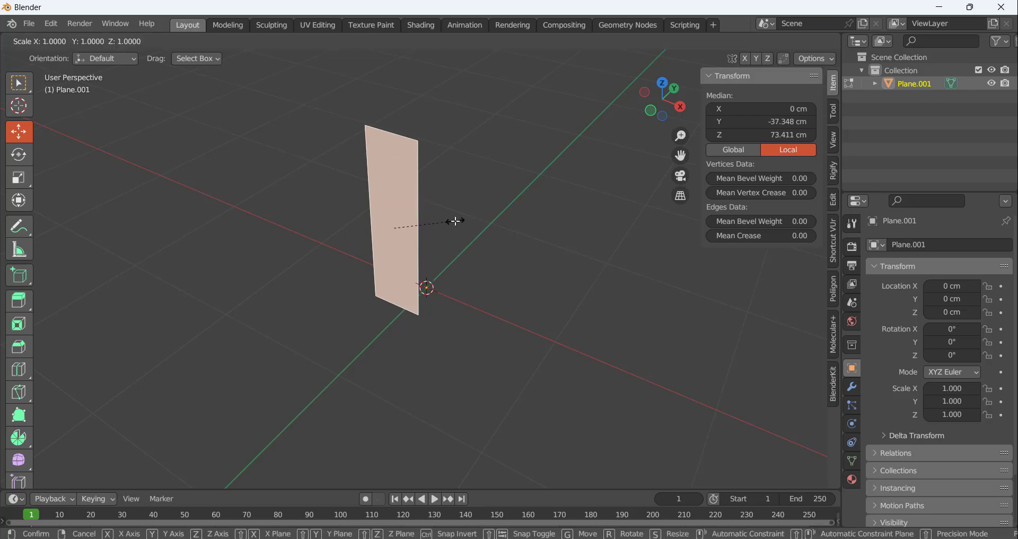
pyautogui.press('Escape')
pyautogui.press('x')
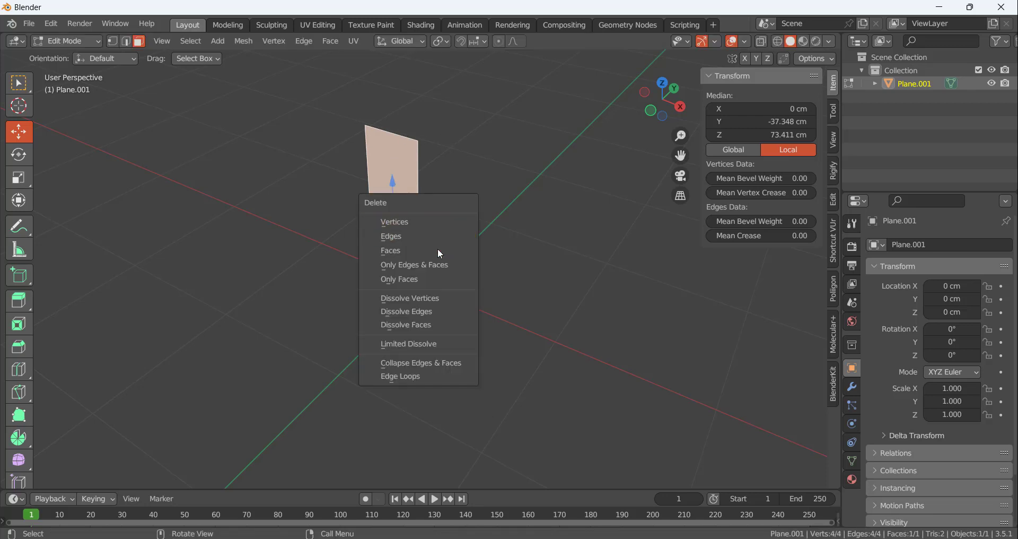
pyautogui.click(408, 280)
# Delete the bottom edge of the rectangular outline
pyautogui.moveTo(448, 242); pyautogui.dragTo(430, 188, button='middle')
pyautogui.press('1')
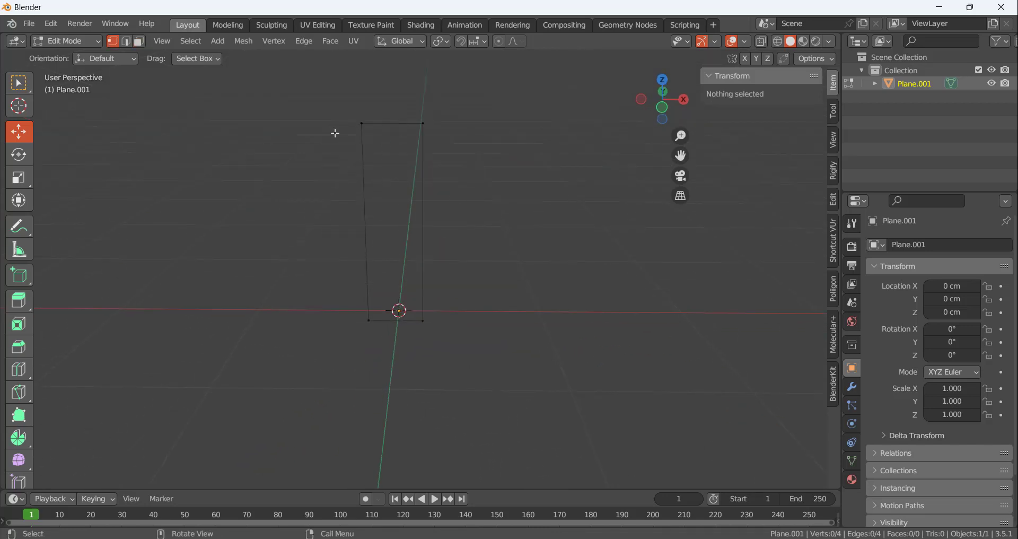
pyautogui.press('2')
pyautogui.click(381, 127)
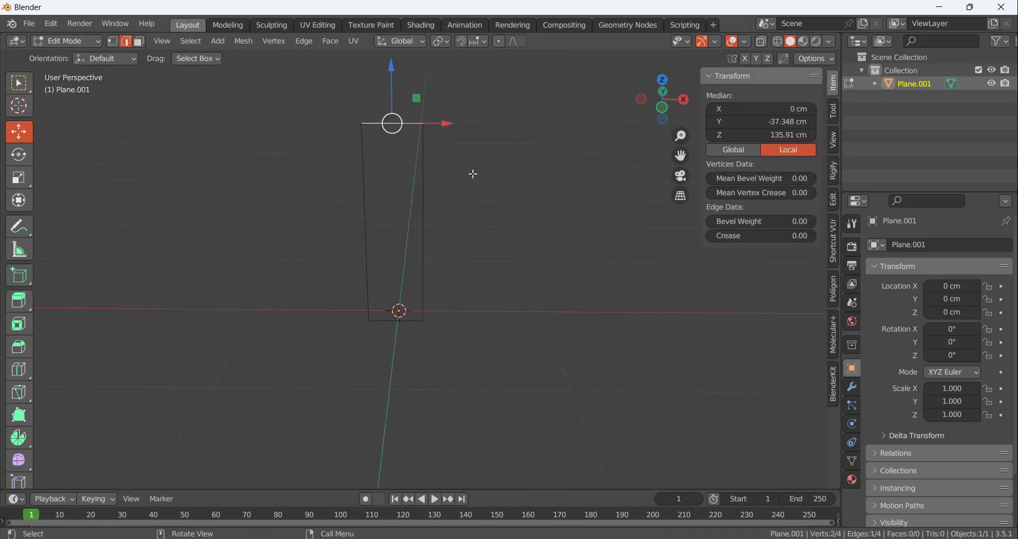
pyautogui.click(429, 176)
pyautogui.click(387, 323)
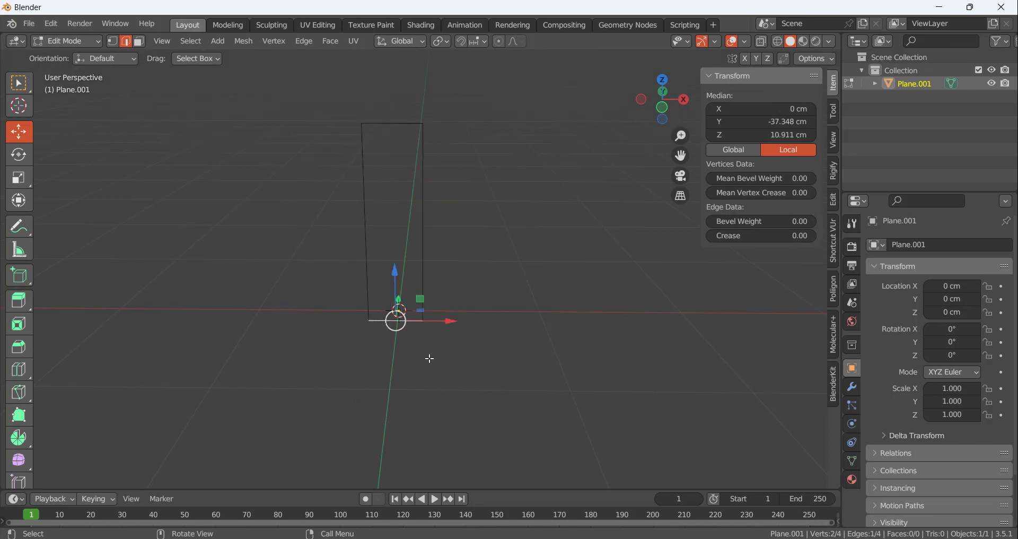
pyautogui.press('x')
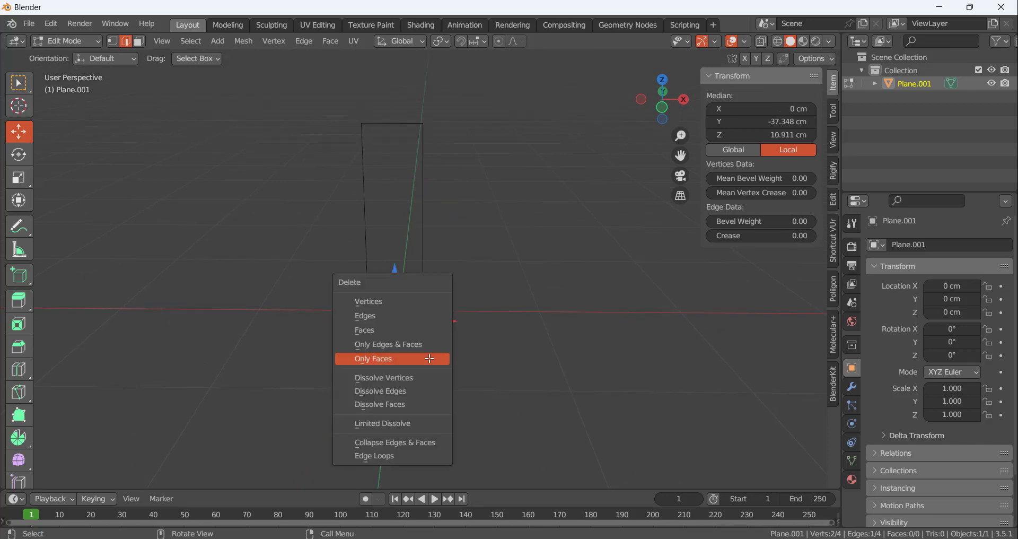
pyautogui.click(387, 314)
# Round the two top corner vertices with a vertex bevel about 11 cm wide with 4 segments, and return to Object Mode
pyautogui.moveTo(482, 284); pyautogui.dragTo(446, 289, button='middle')
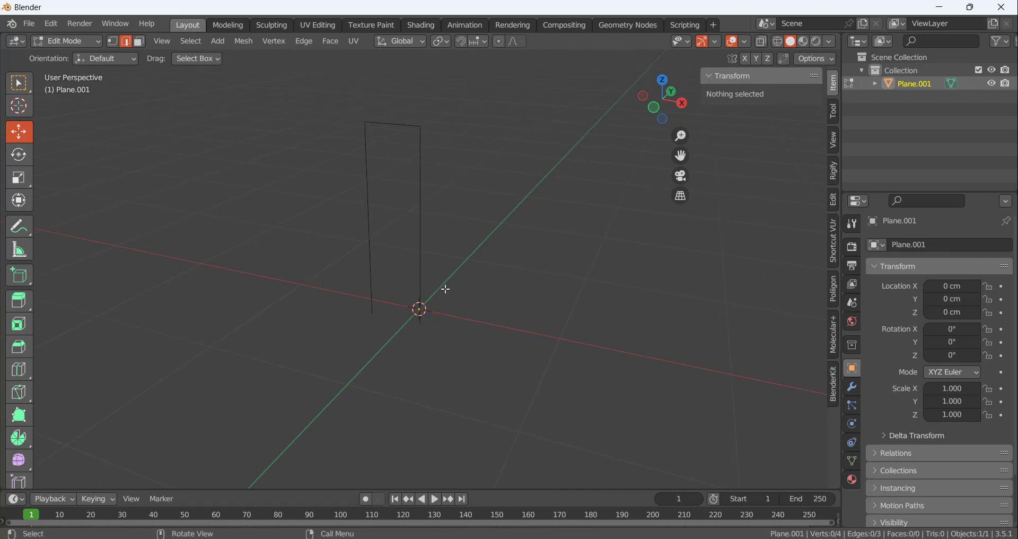
pyautogui.press('1')
pyautogui.moveTo(386, 223); pyautogui.dragTo(394, 225, button='middle')
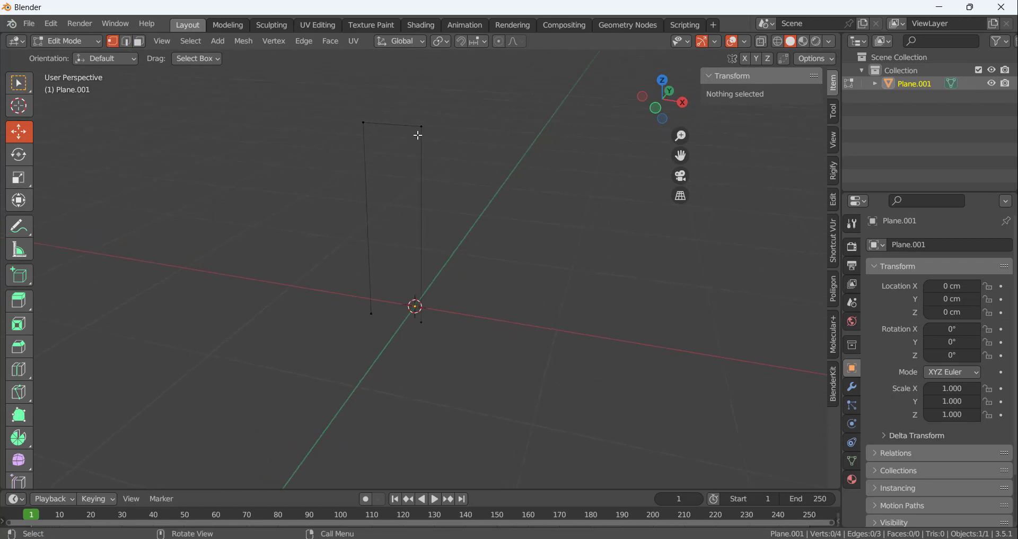
pyautogui.click(419, 128)
pyautogui.keyDown('shift'); pyautogui.click(365, 124); pyautogui.keyUp('shift')
pyautogui.press('ctrl')
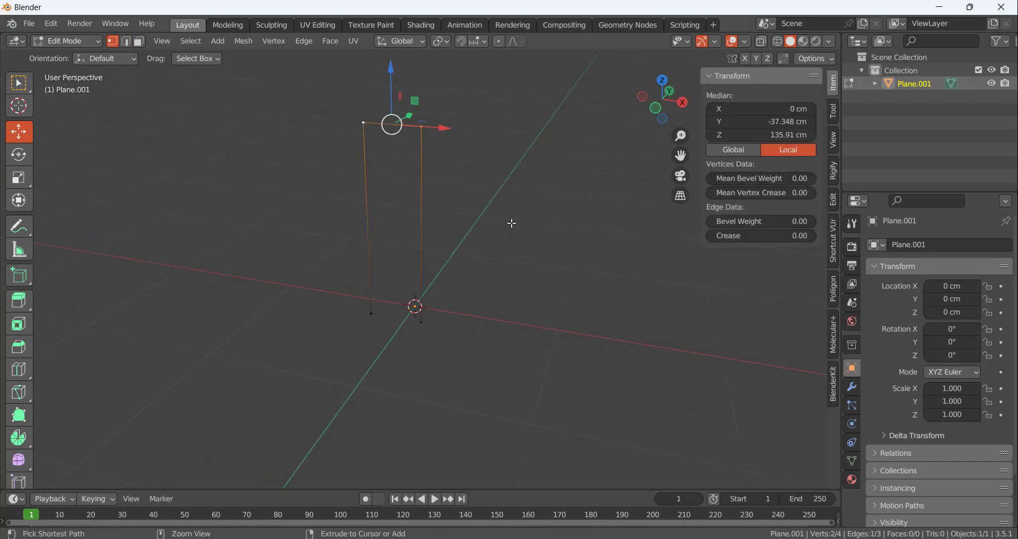
pyautogui.hotkey('ctrl', 'b')
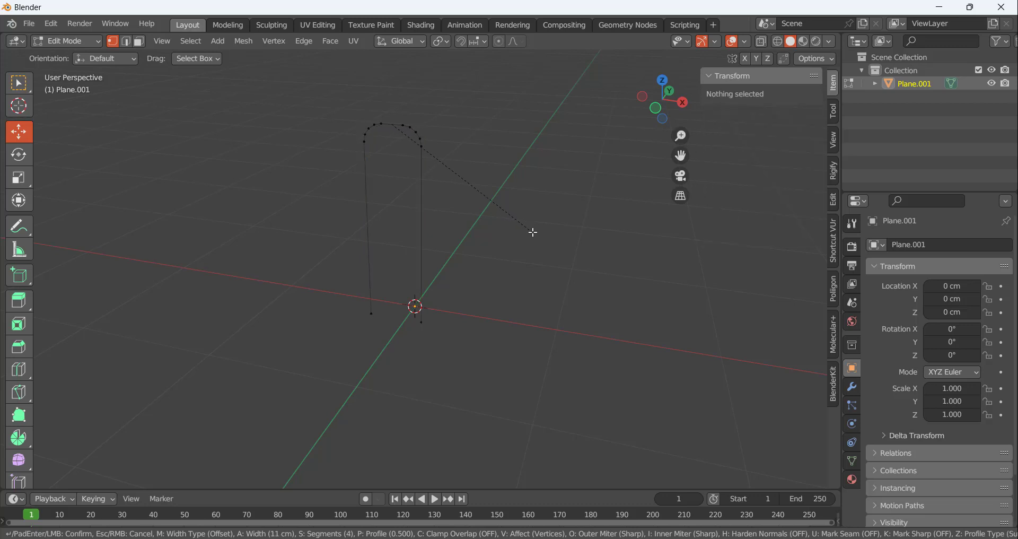
pyautogui.click(533, 232)
pyautogui.moveTo(527, 227); pyautogui.dragTo(547, 217, button='middle')
pyautogui.press('Tab')
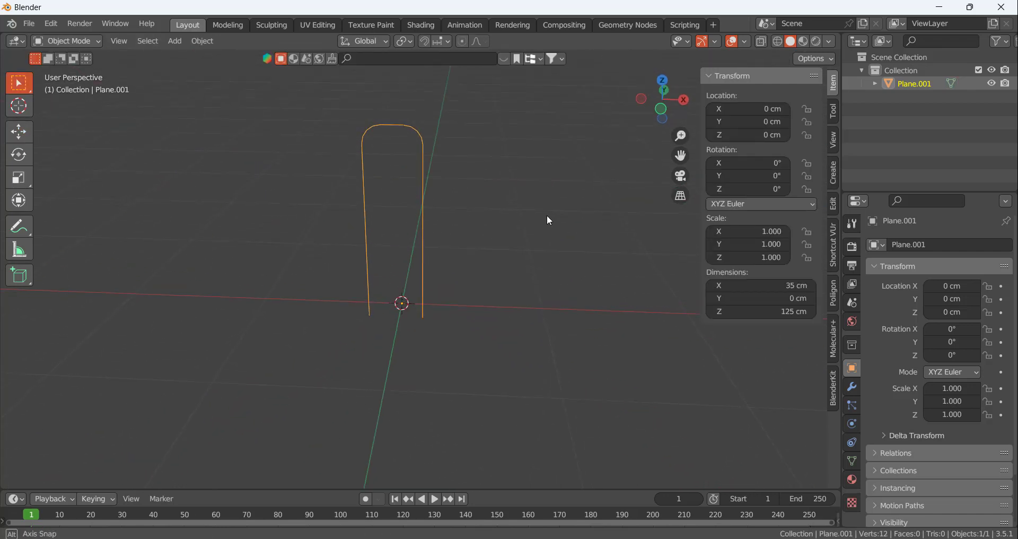
# Convert the rounded frame outline from a mesh to a curve
pyautogui.moveTo(408, 199); pyautogui.dragTo(387, 225, button='middle')
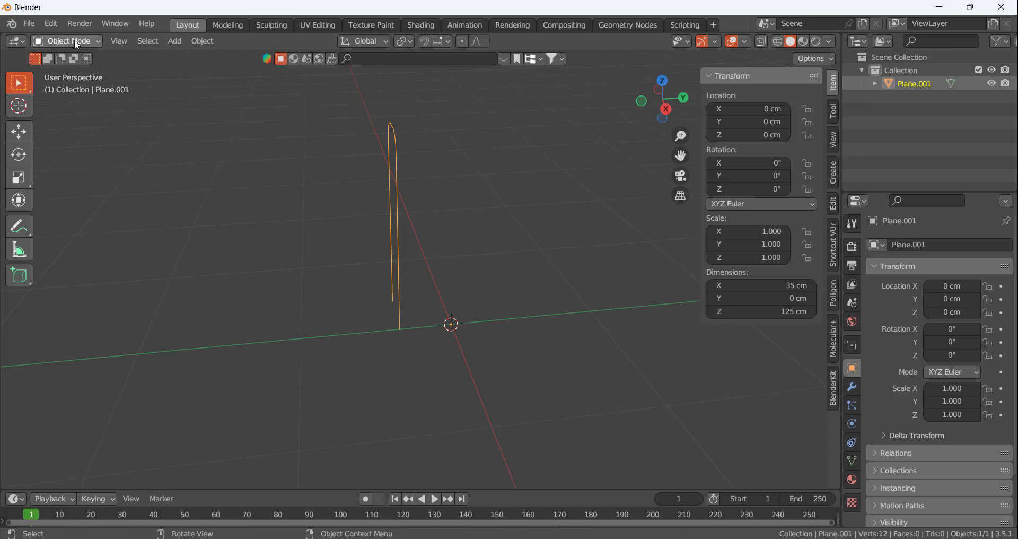
pyautogui.rightClick(252, 104)
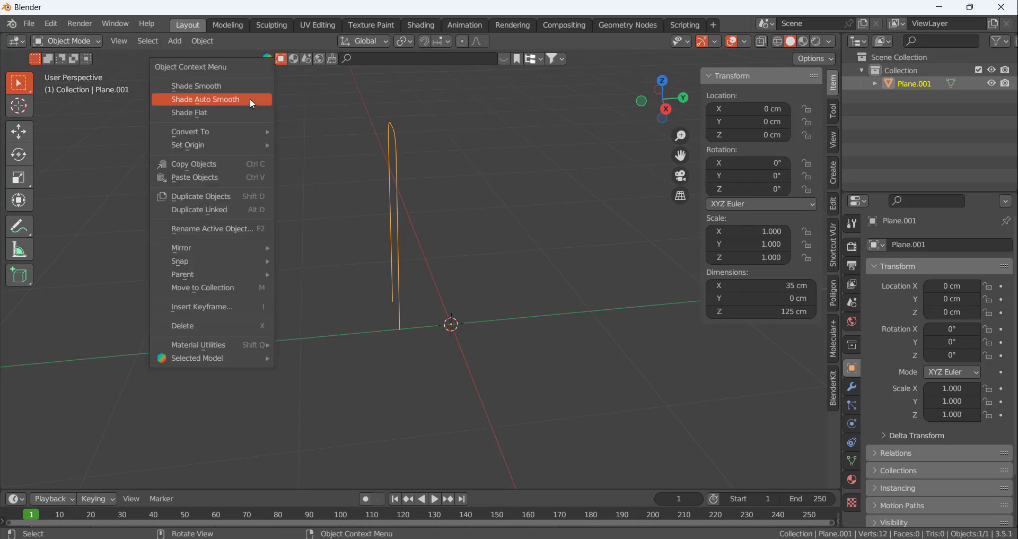
pyautogui.moveTo(252, 137)
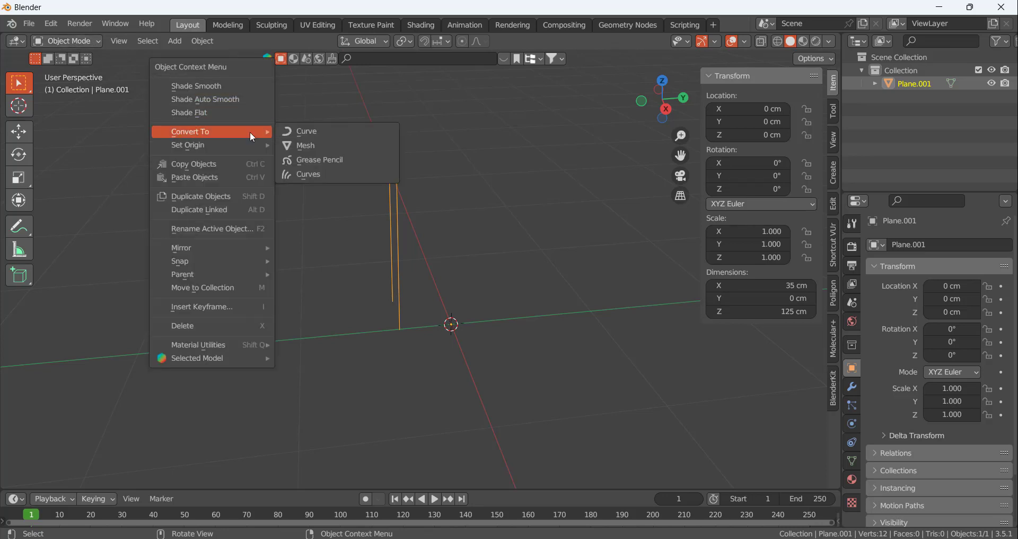
pyautogui.click(319, 131)
pyautogui.moveTo(329, 206); pyautogui.dragTo(377, 128, button='middle')
pyautogui.press('Tab')
pyautogui.press('Tab')
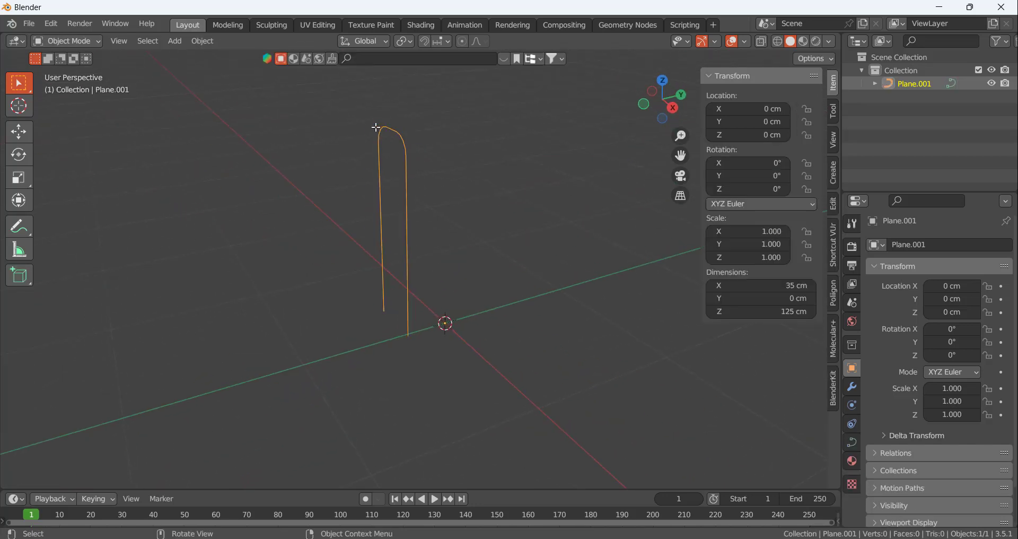
pyautogui.moveTo(480, 211); pyautogui.dragTo(724, 350, button='middle')
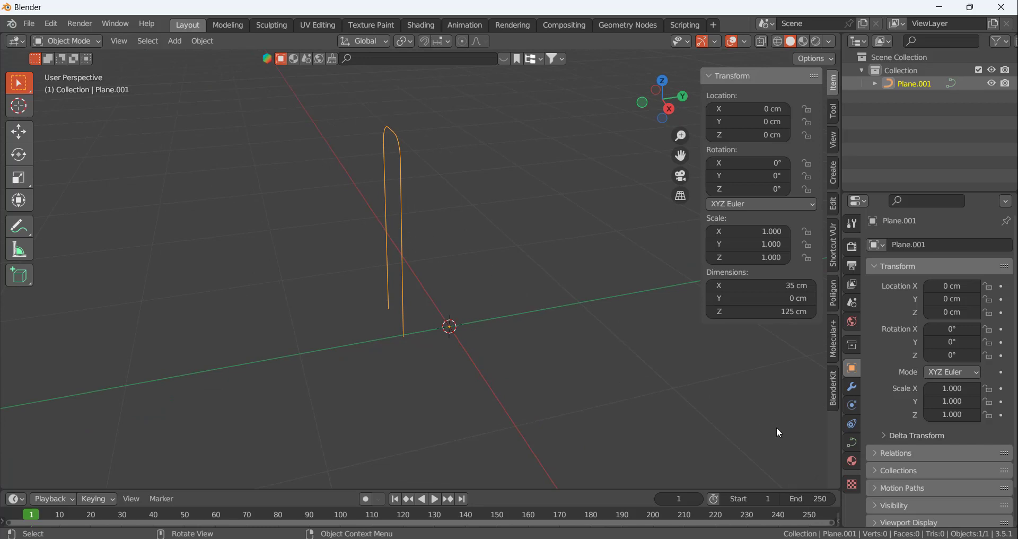
# Give the frame curve a round bevel with a depth of 4 cm
pyautogui.click(854, 444)
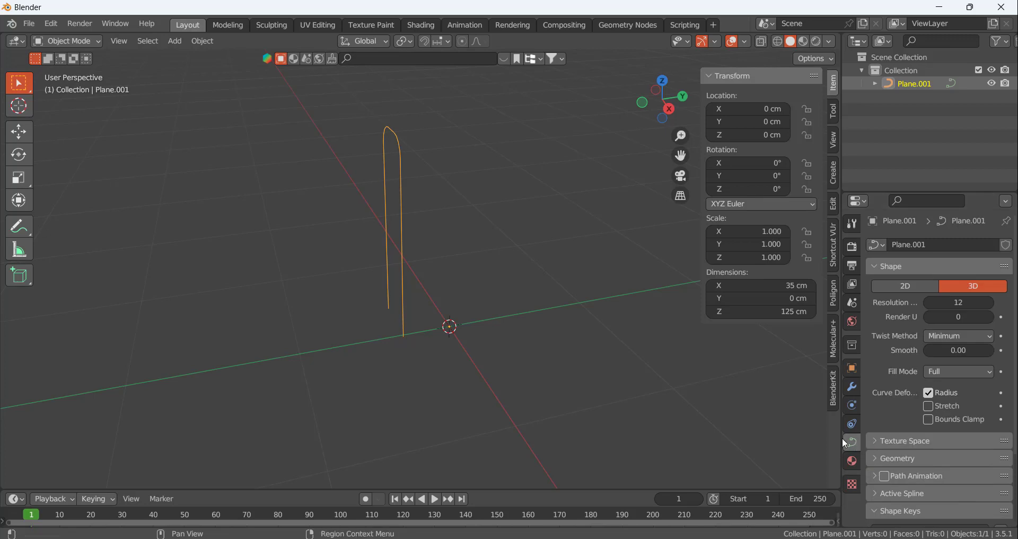
pyautogui.scroll(-3, 901, 449)
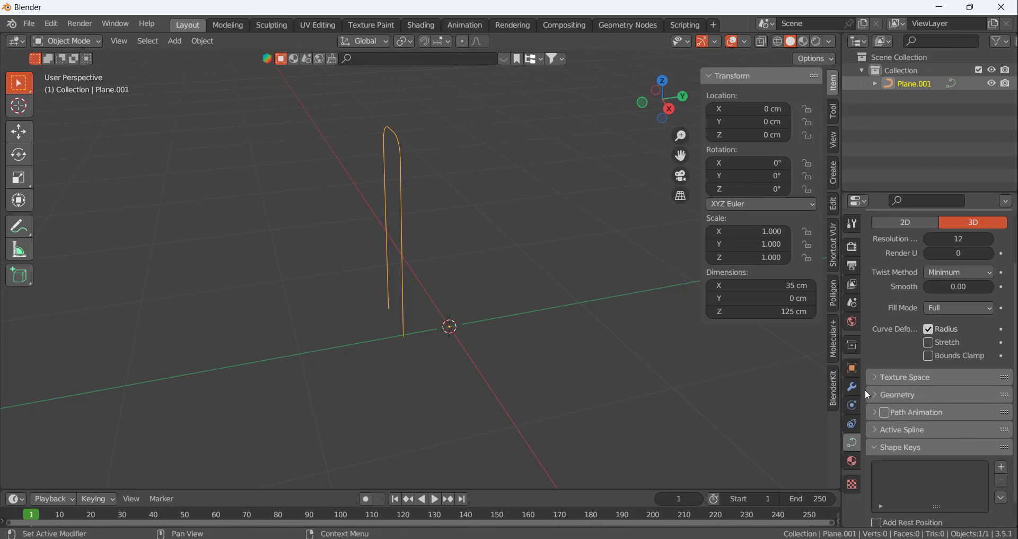
pyautogui.click(886, 394)
pyautogui.scroll(-5, 910, 406)
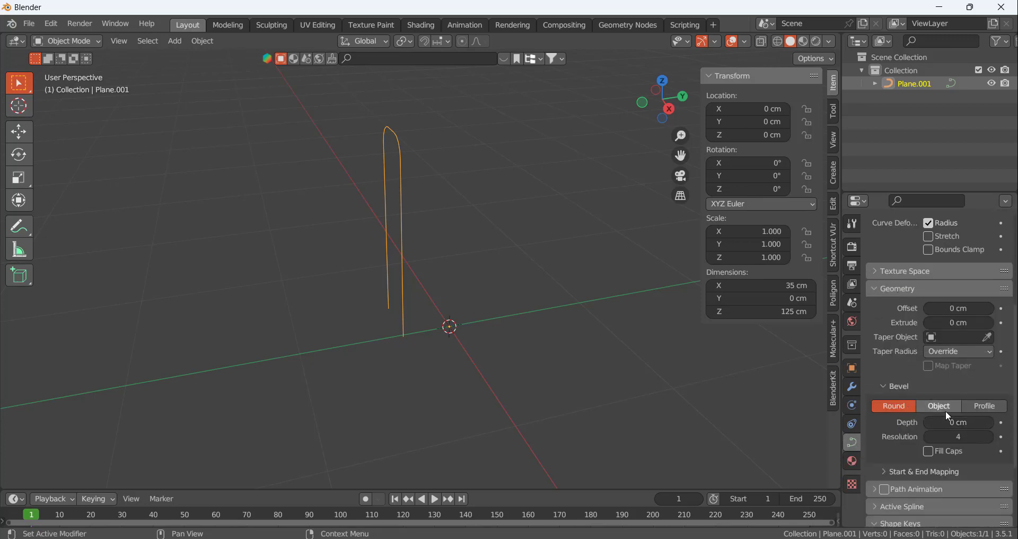
pyautogui.moveTo(933, 422)
pyautogui.mouseDown()
pyautogui.moveTo(963, 422)
pyautogui.moveTo(950, 422)
pyautogui.mouseUp()
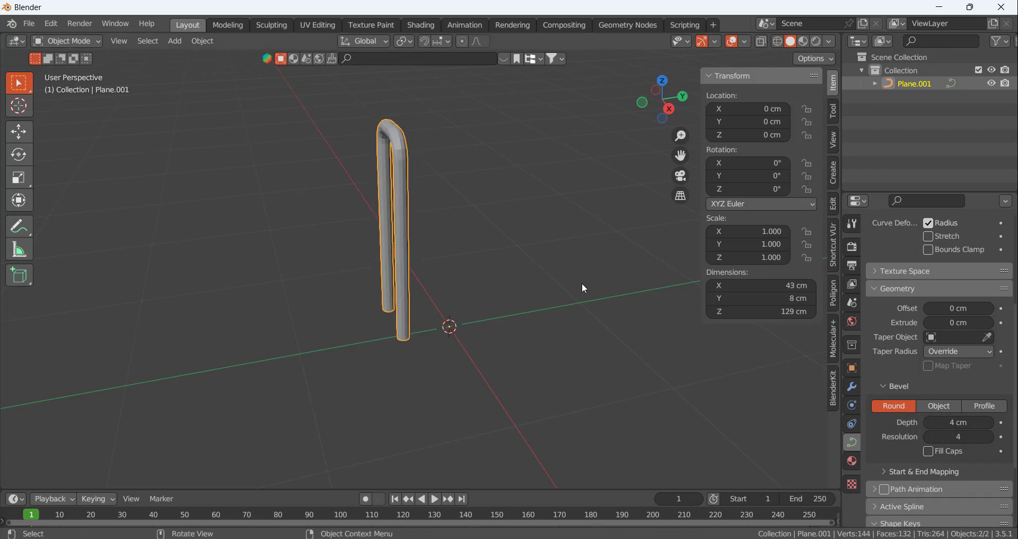
# Switch the curve's bevel to a custom profile and bulge it outward with a new control point at about 0.80, 0.83
pyautogui.moveTo(581, 282); pyautogui.dragTo(820, 390, button='middle')
pyautogui.click(948, 408)
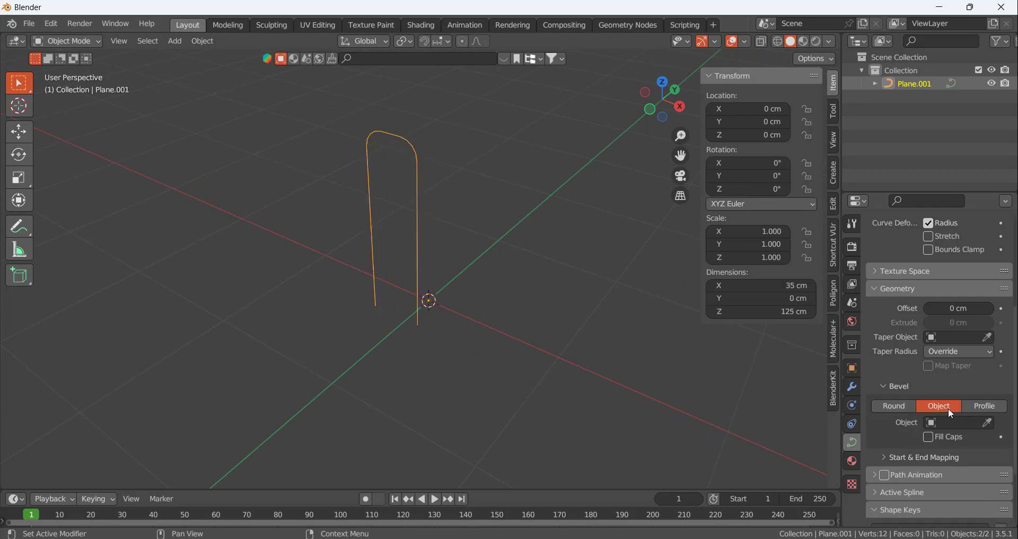
pyautogui.click(979, 406)
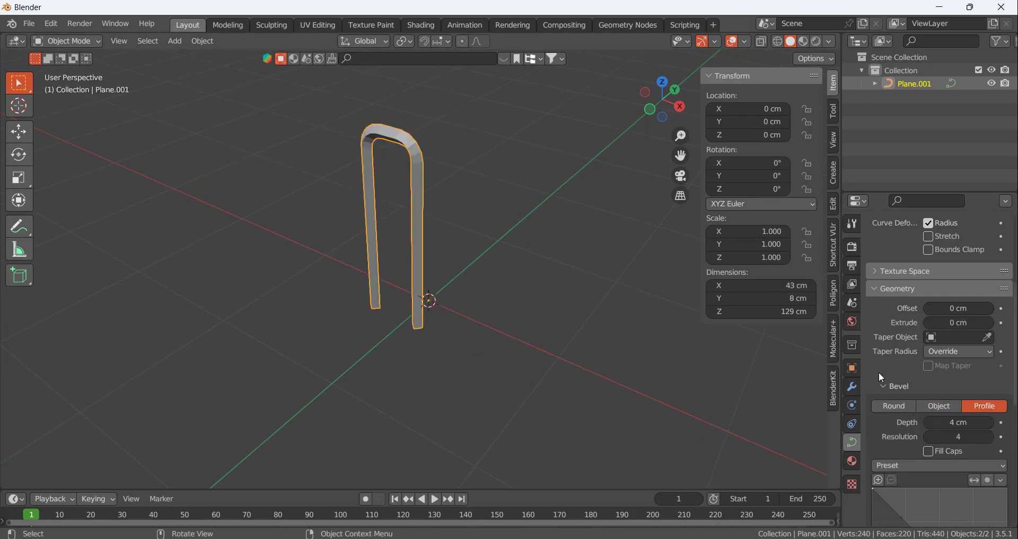
pyautogui.scroll(-4, 907, 479)
pyautogui.scroll(-5, 933, 444)
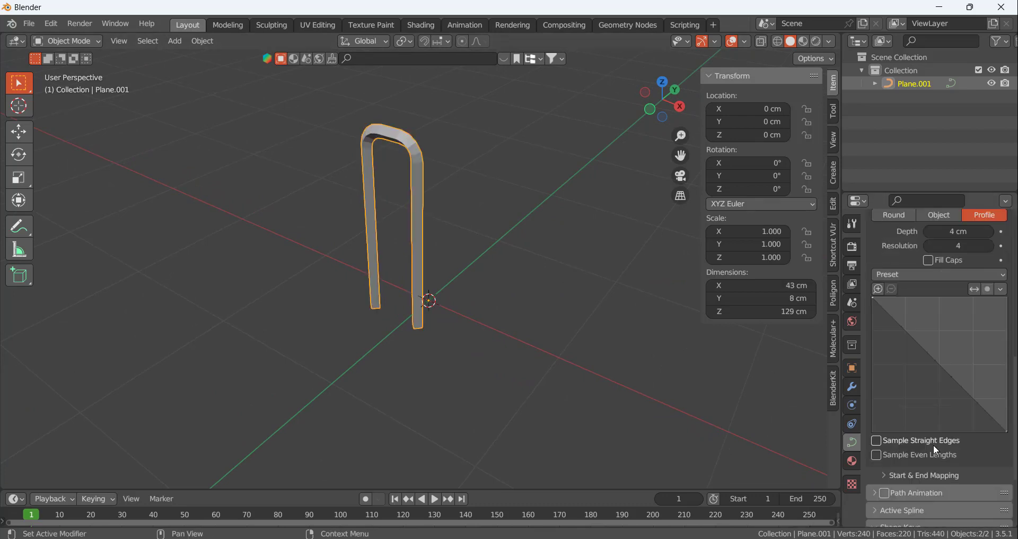
pyautogui.click(931, 356)
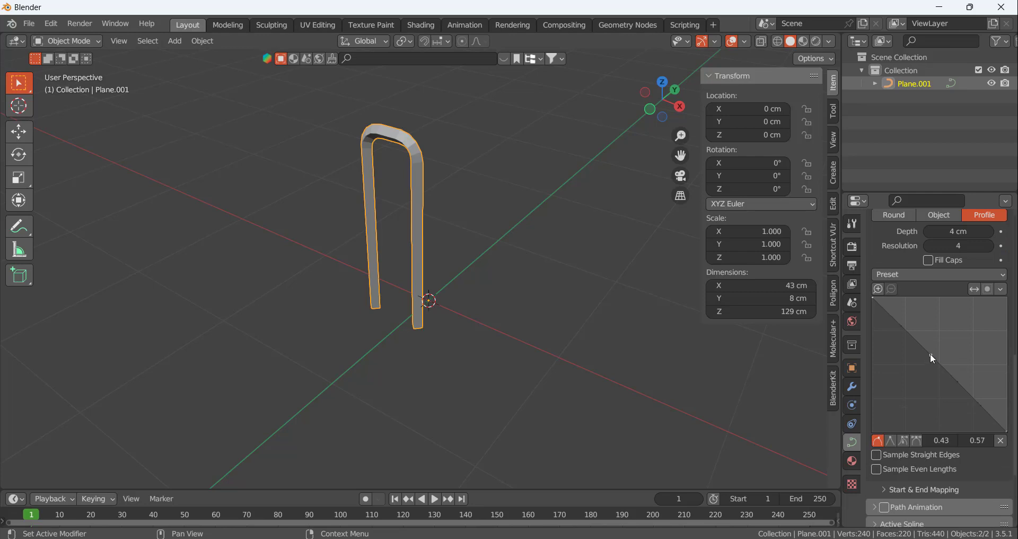
pyautogui.moveTo(931, 353); pyautogui.dragTo(981, 319)
# Adjust the bevel profile's control point to about 0.84, 0.83 and deselect the frame
pyautogui.moveTo(421, 175); pyautogui.dragTo(412, 100, button='middle')
pyautogui.scroll(-3, 412, 119)
pyautogui.scroll(8, 411, 121)
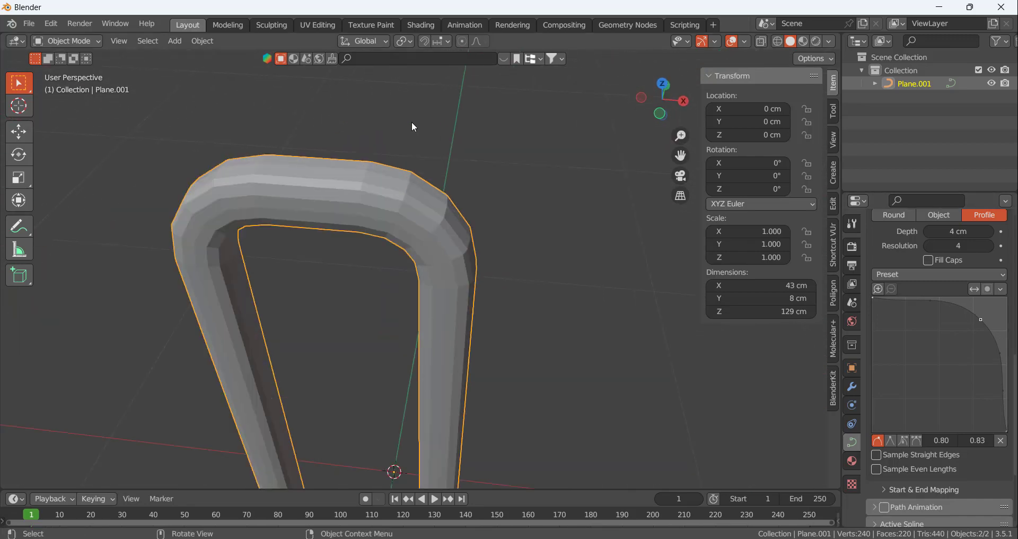
pyautogui.moveTo(414, 153); pyautogui.dragTo(287, 183, button='middle')
pyautogui.moveTo(980, 320); pyautogui.dragTo(987, 320)
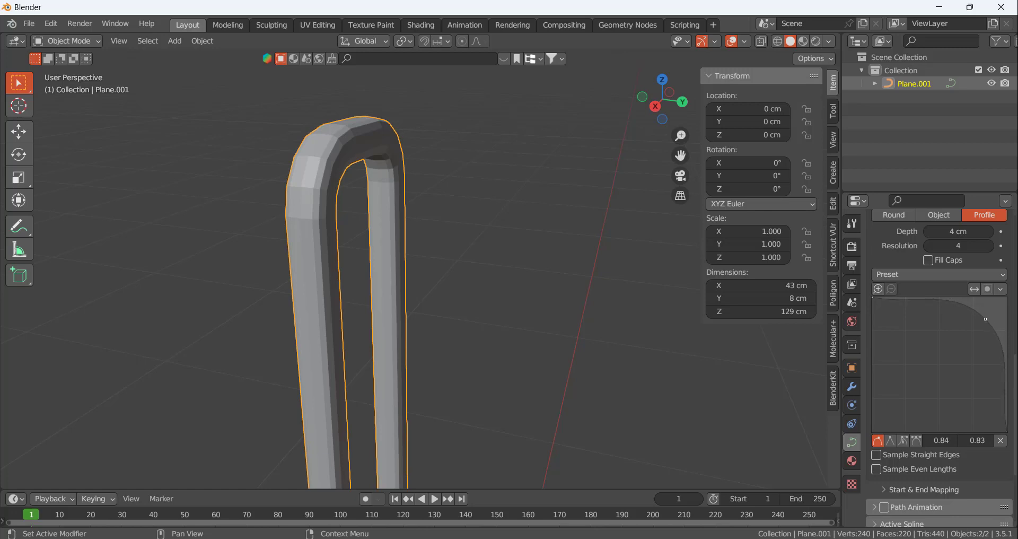
pyautogui.click(462, 244)
pyautogui.moveTo(454, 233); pyautogui.dragTo(554, 234, button='middle')
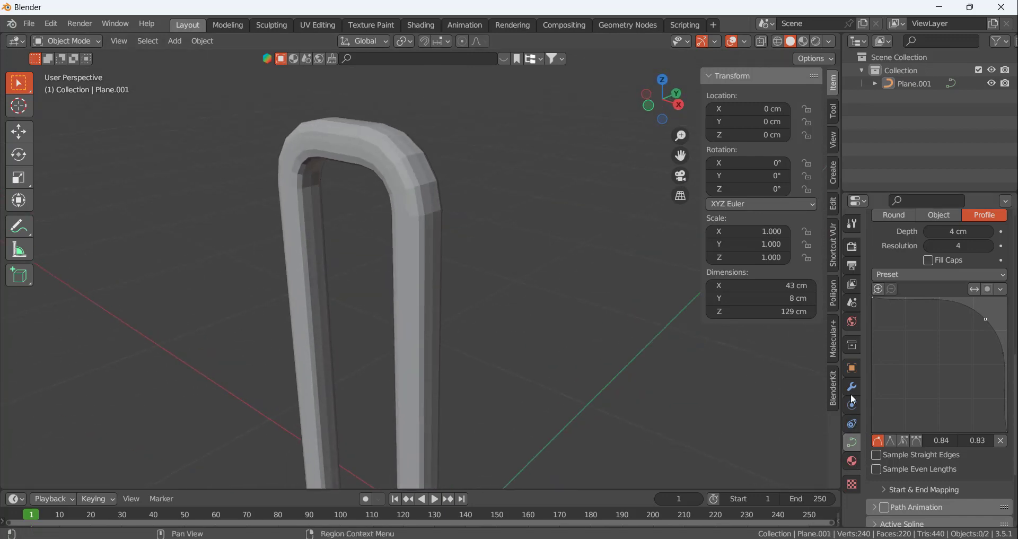
# Set the bevel resolution of the frame curve to 6
pyautogui.scroll(5, 922, 368)
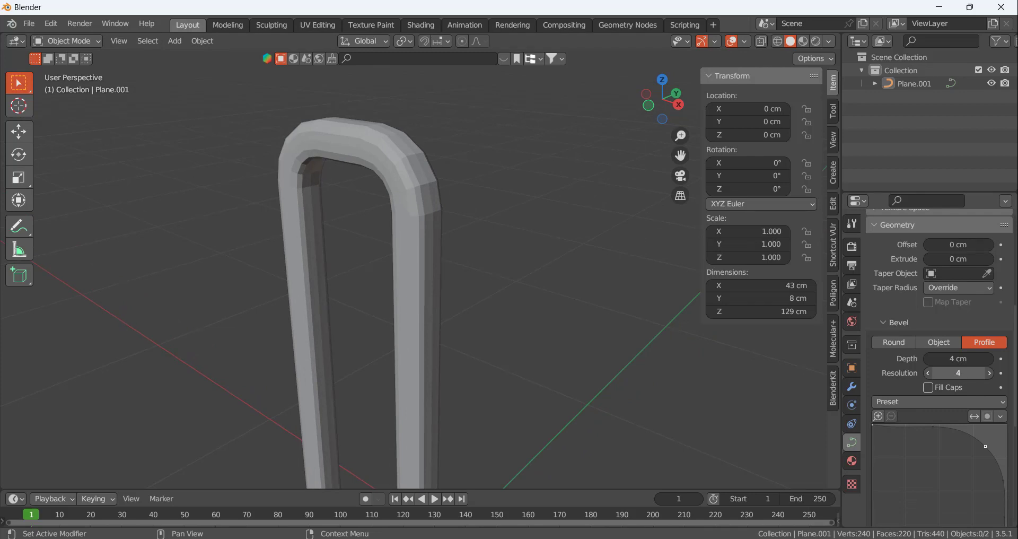
pyautogui.moveTo(958, 374); pyautogui.dragTo(972, 373)
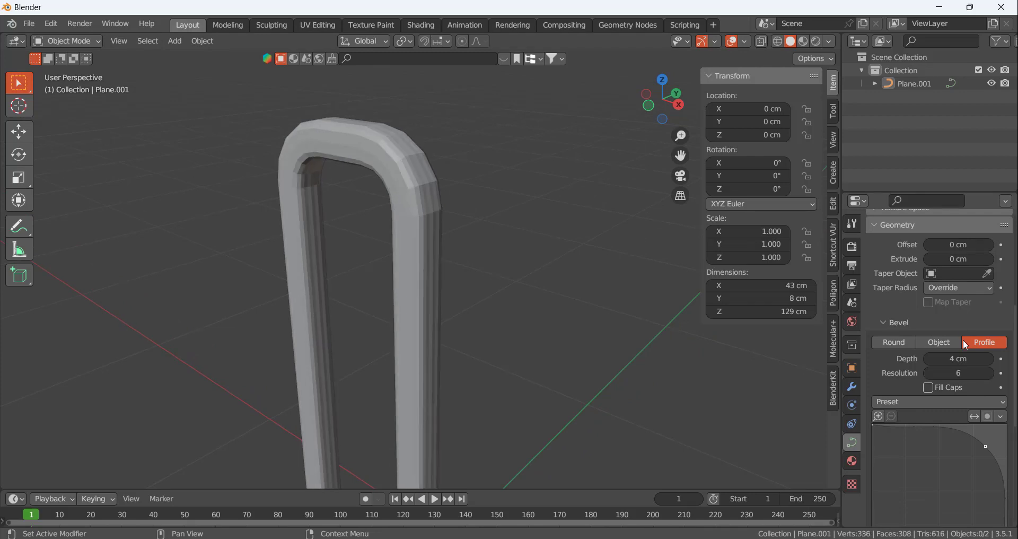
pyautogui.scroll(4, 953, 329)
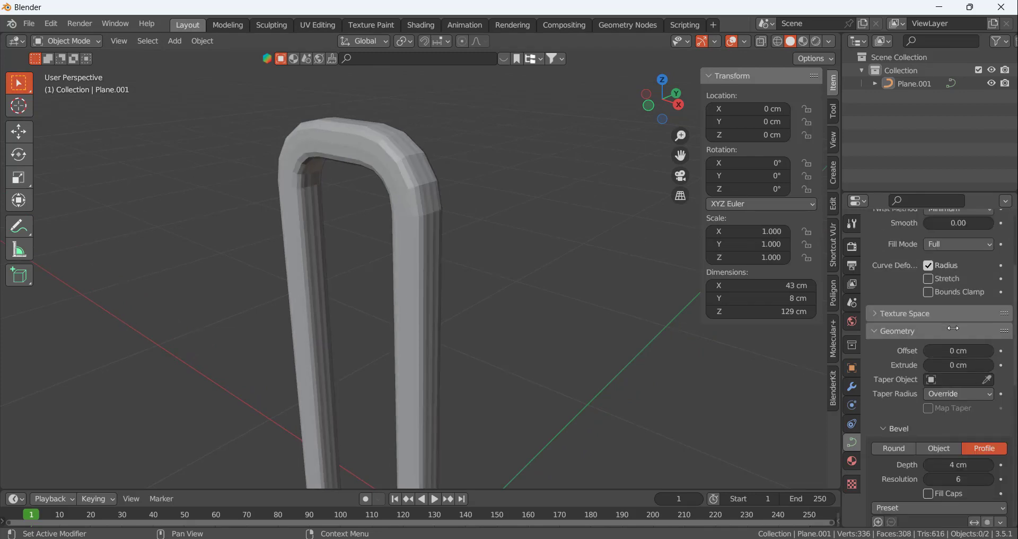
# Select the tube frame and apply Shade Smooth to it
pyautogui.click(423, 199)
pyautogui.rightClick(422, 198)
pyautogui.click(502, 148)
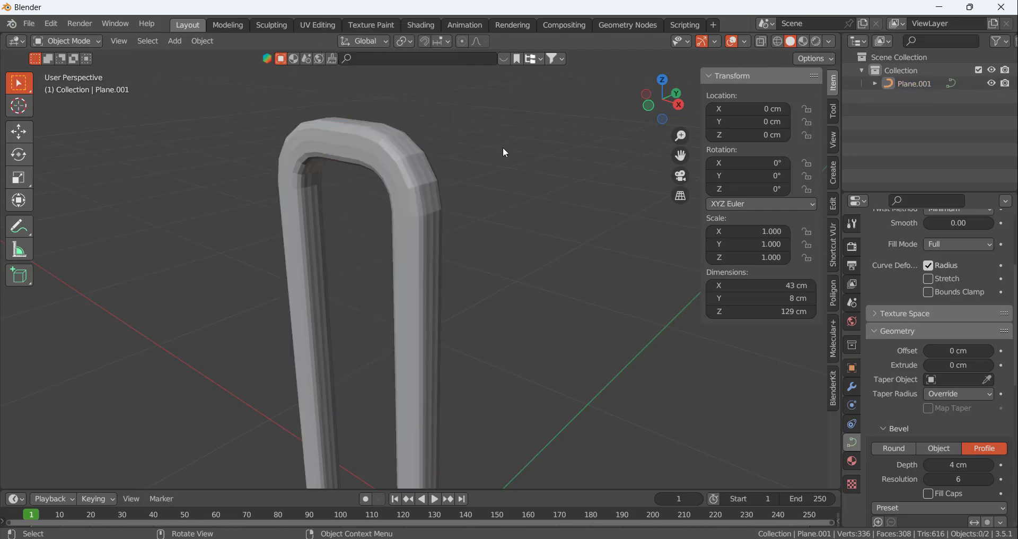
pyautogui.click(295, 129)
pyautogui.rightClick(306, 139)
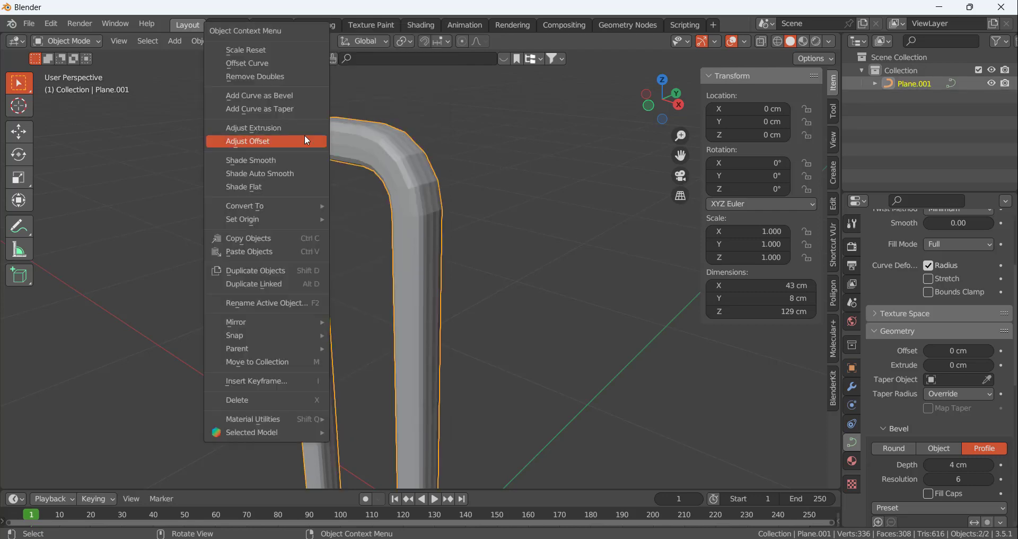
pyautogui.click(266, 160)
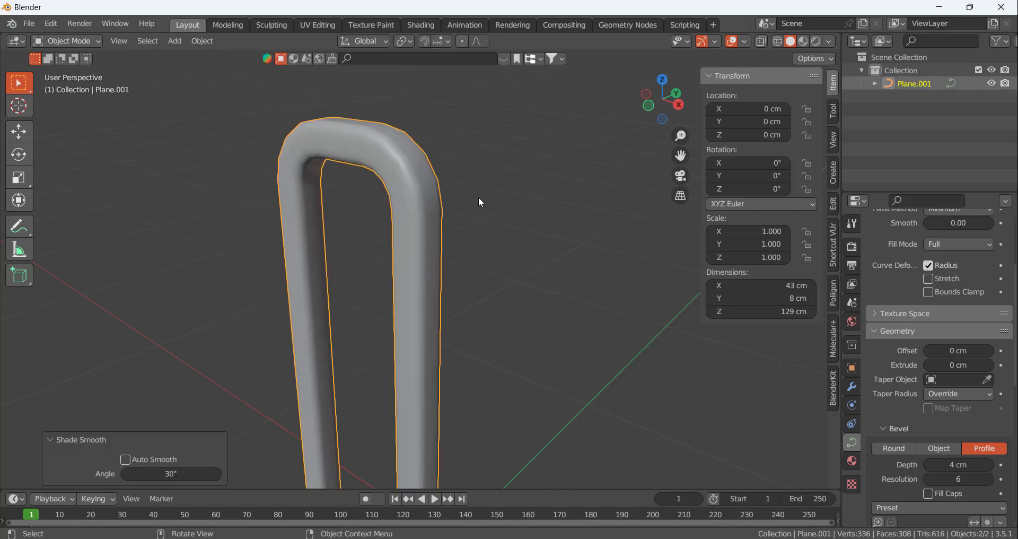
# Examine the smoothed tube frame's rounded top and leg ends from several angles
pyautogui.moveTo(481, 202); pyautogui.dragTo(434, 225, button='middle')
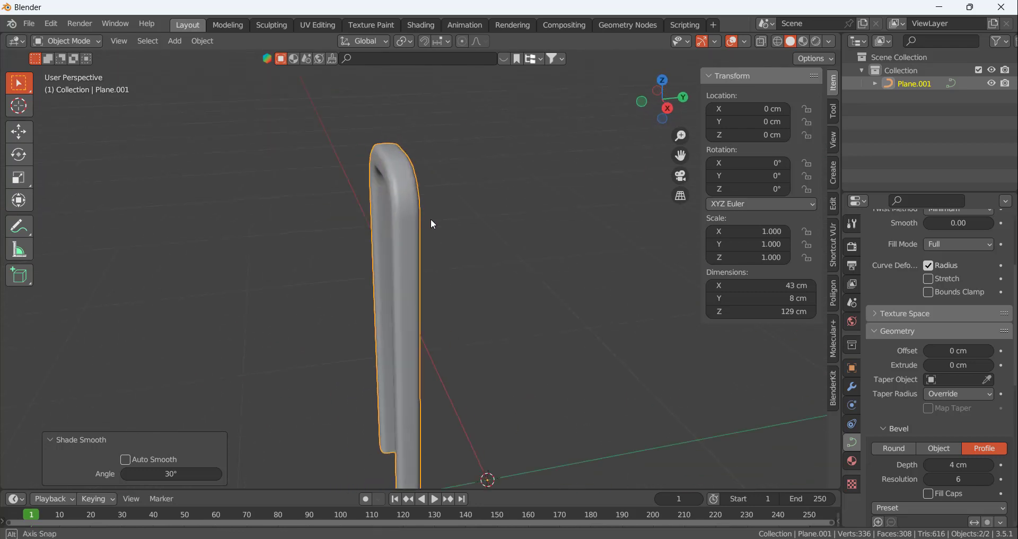
pyautogui.scroll(-5, 486, 244)
pyautogui.scroll(4, 549, 345)
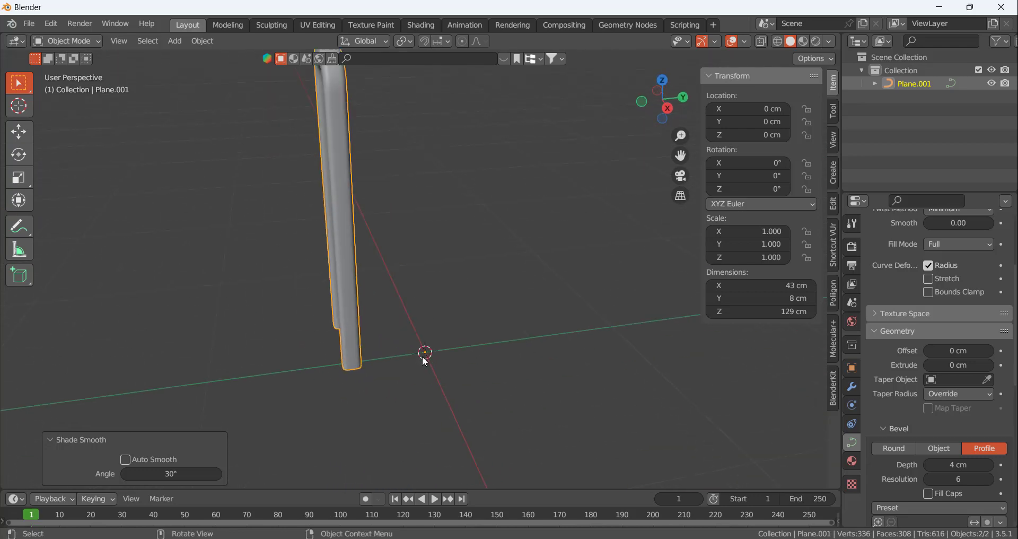
pyautogui.moveTo(469, 354); pyautogui.dragTo(505, 289, button='middle')
pyautogui.click(517, 296)
pyautogui.moveTo(405, 232); pyautogui.dragTo(416, 200, button='middle')
pyautogui.scroll(5, 415, 213)
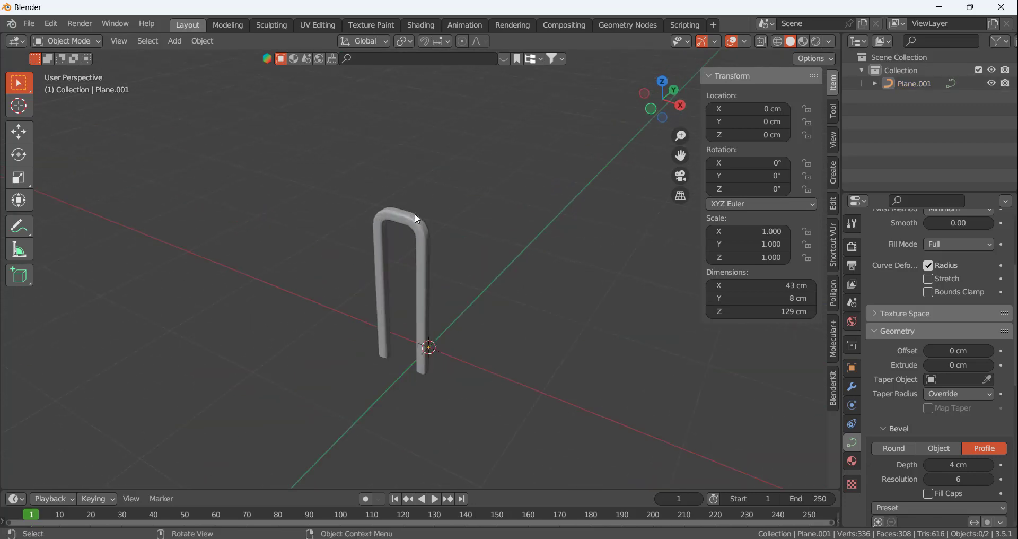
pyautogui.scroll(-3, 356, 241)
pyautogui.moveTo(356, 241); pyautogui.dragTo(364, 298, button='middle')
# Add a Mirror modifier to the tube frame and mirror it along Y only instead of X
pyautogui.press('a')
pyautogui.click(852, 387)
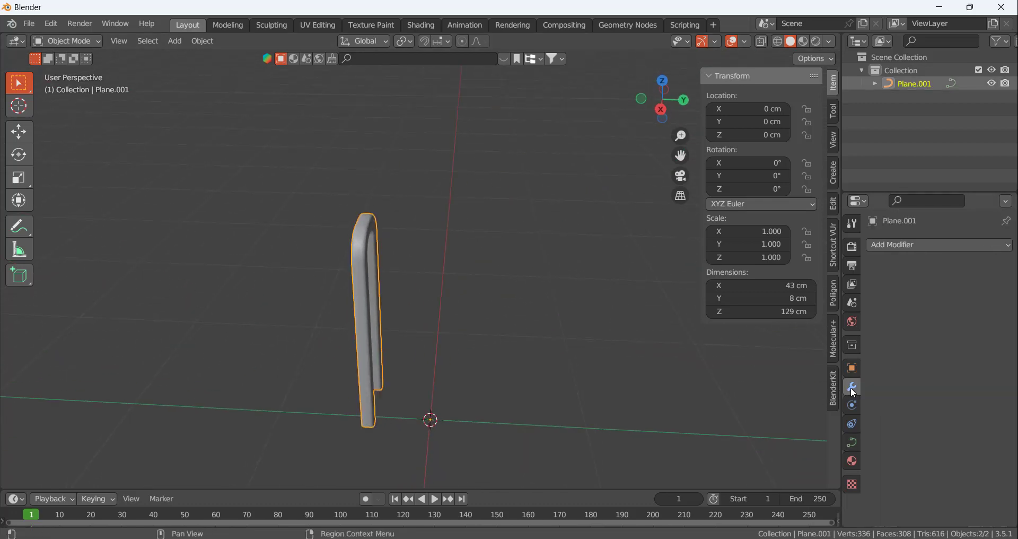
pyautogui.click(871, 247)
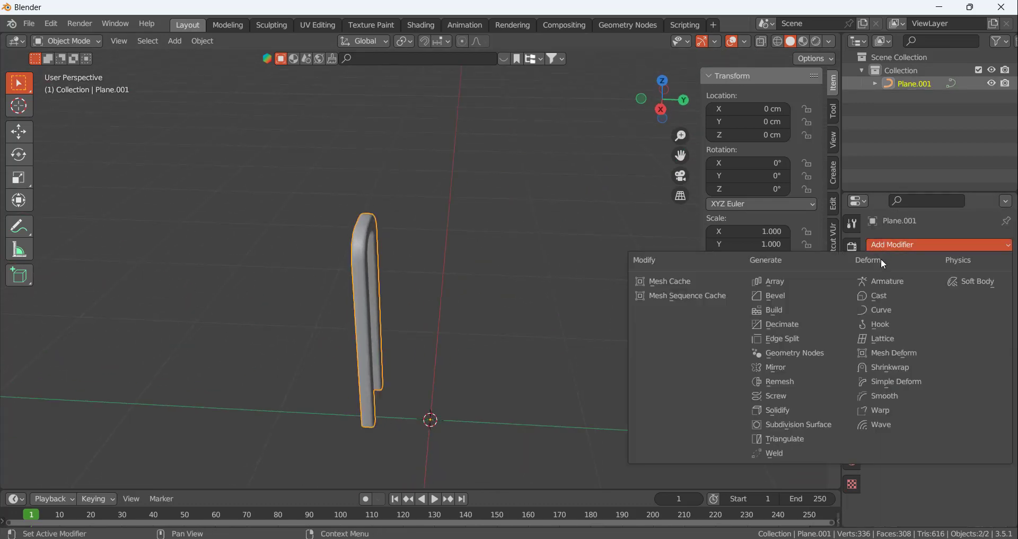
pyautogui.click(783, 374)
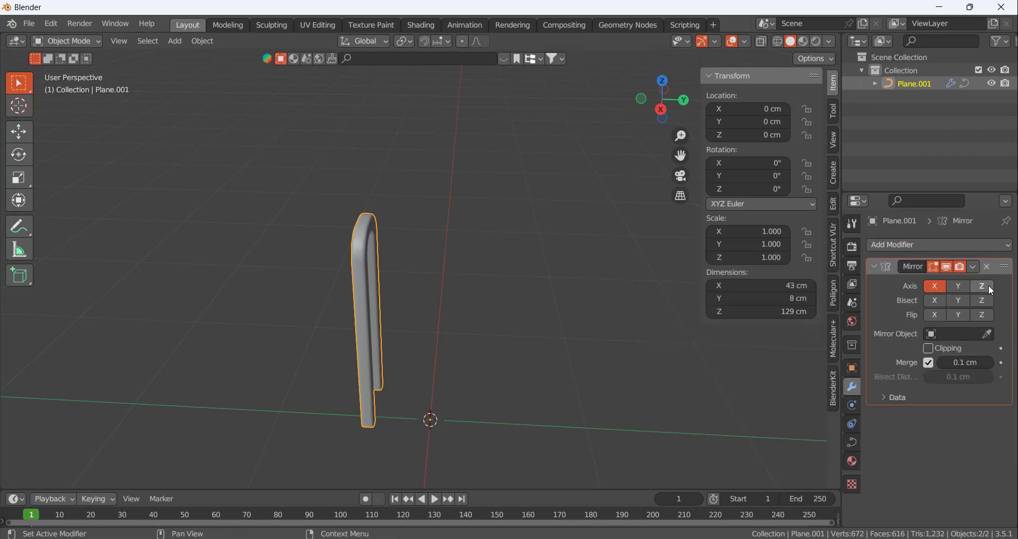
pyautogui.click(959, 285)
pyautogui.click(935, 285)
pyautogui.moveTo(616, 321); pyautogui.dragTo(439, 407, button='middle')
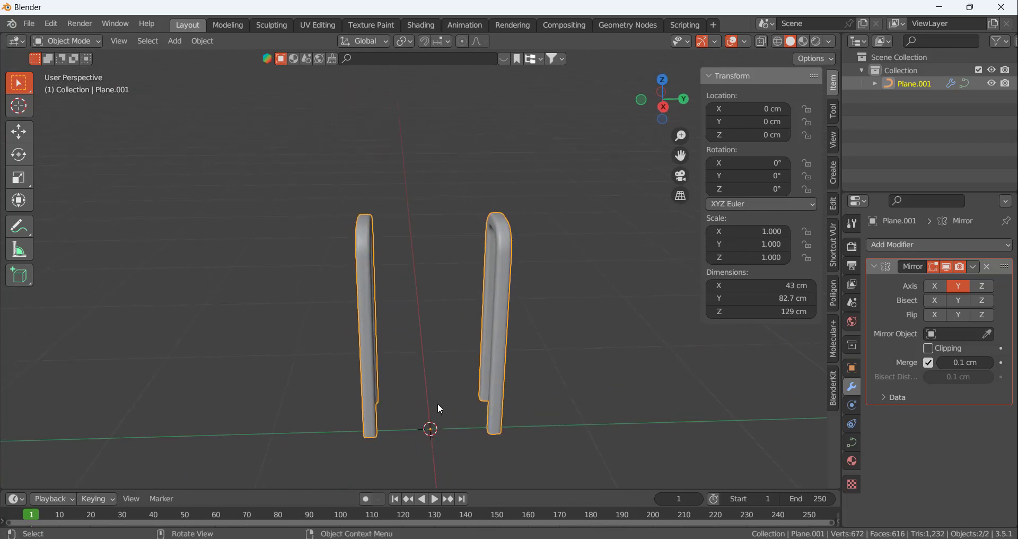
# Compare the two side frames with the book cart reference image in the browser and return to Blender
pyautogui.moveTo(471, 357); pyautogui.dragTo(506, 330, button='middle')
pyautogui.hotkey('alt', 'Tab')
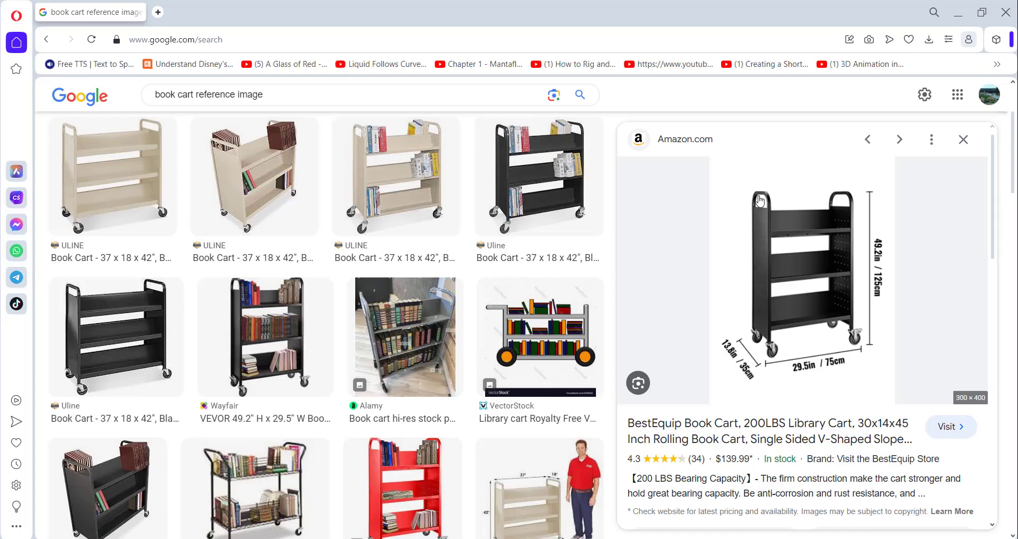
pyautogui.hotkey('alt', 'Tab')
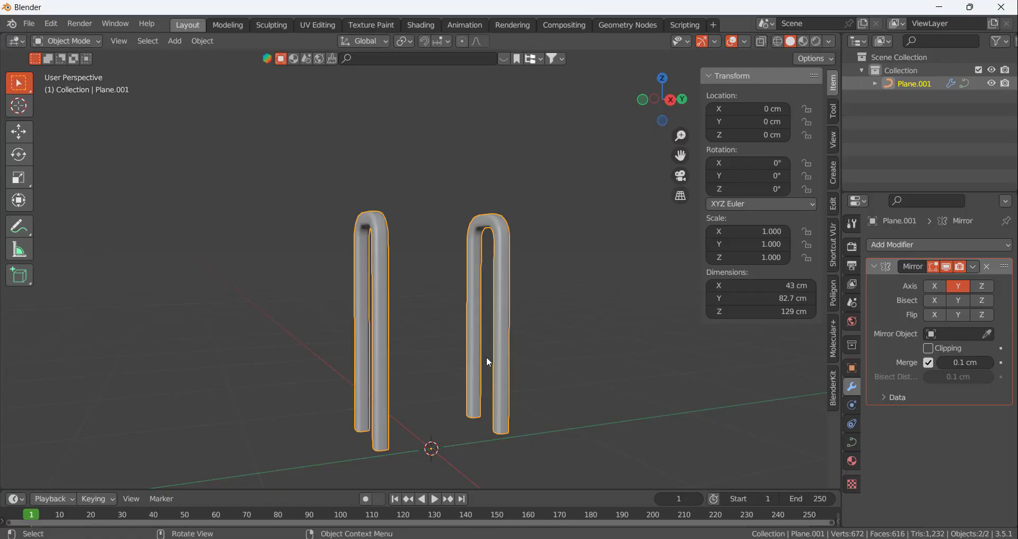
pyautogui.moveTo(484, 359); pyautogui.dragTo(445, 402, button='middle')
pyautogui.moveTo(563, 383); pyautogui.dragTo(551, 374, button='middle')
pyautogui.hotkey('alt', 'Tab')
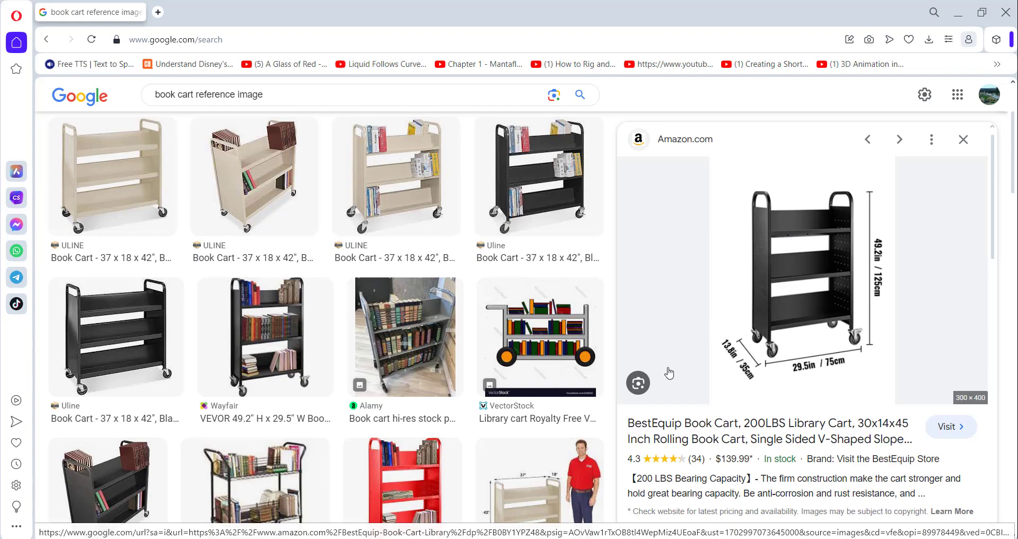
pyautogui.hotkey('alt', 'Tab')
# Add a 75 cm mesh plane at the world origin between the side frames
pyautogui.moveTo(461, 323); pyautogui.dragTo(434, 324, button='middle')
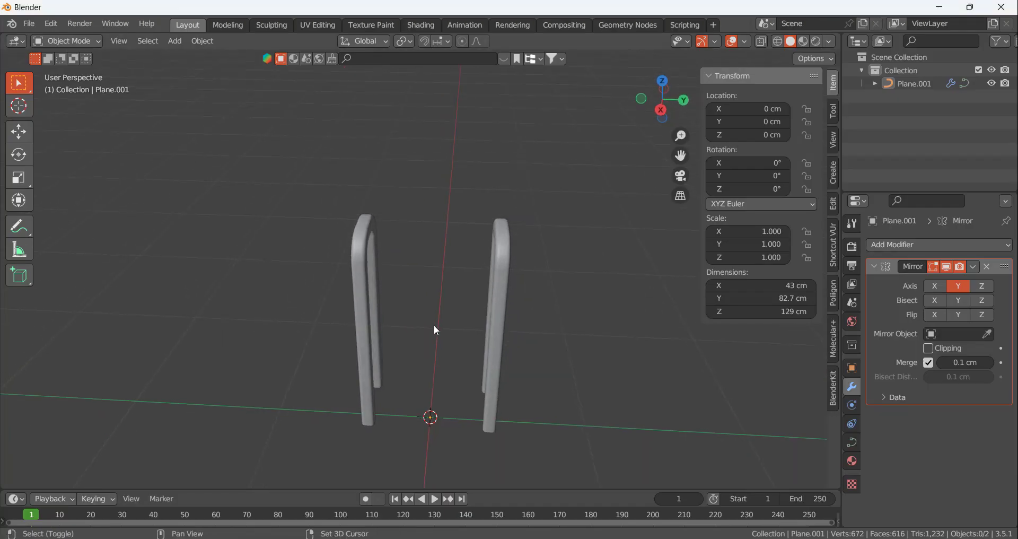
pyautogui.hotkey('shift', 'a')
pyautogui.moveTo(409, 275)
pyautogui.click(476, 271)
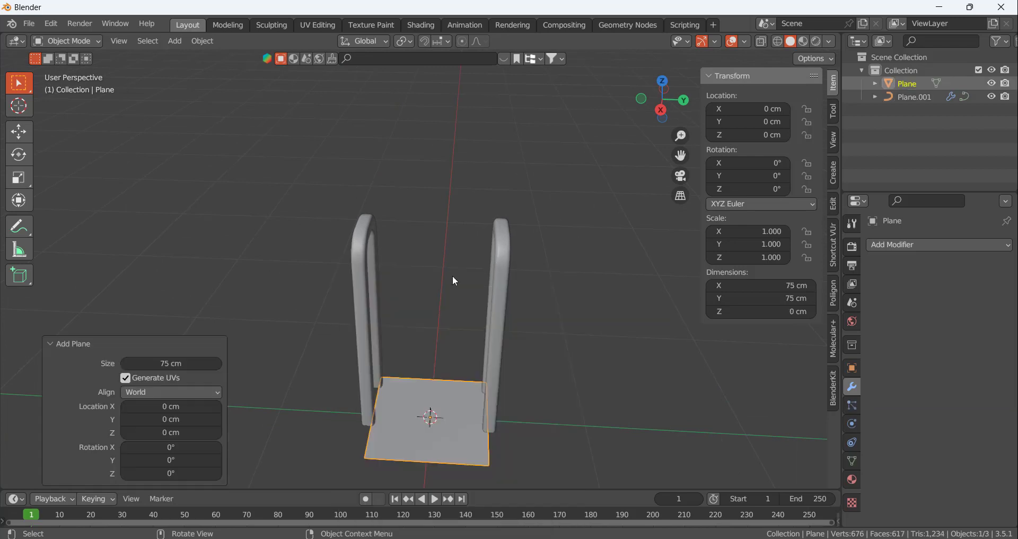
pyautogui.moveTo(453, 276); pyautogui.dragTo(437, 386, button='middle')
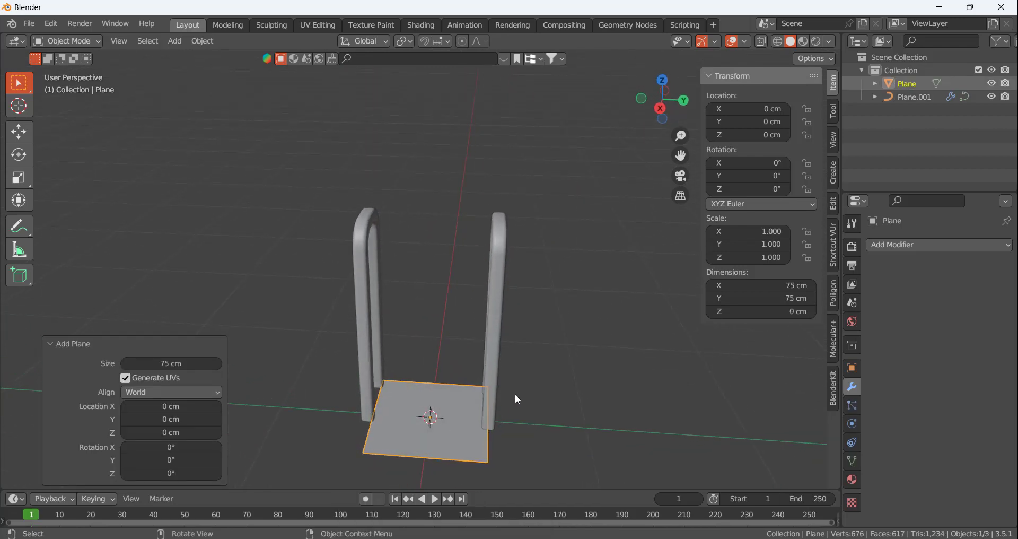
# Rotate the new plane 90° about the X axis and apply all its transforms
pyautogui.write('rx90')
pyautogui.press('Return')
pyautogui.moveTo(518, 399); pyautogui.dragTo(479, 363, button='middle')
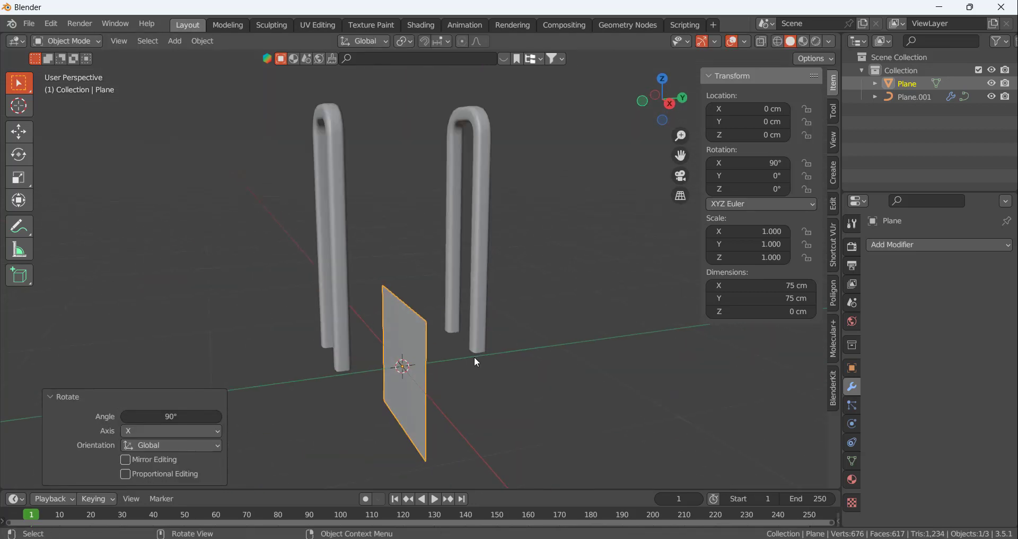
pyautogui.hotkey('ctrl', 'a')
pyautogui.click(474, 357)
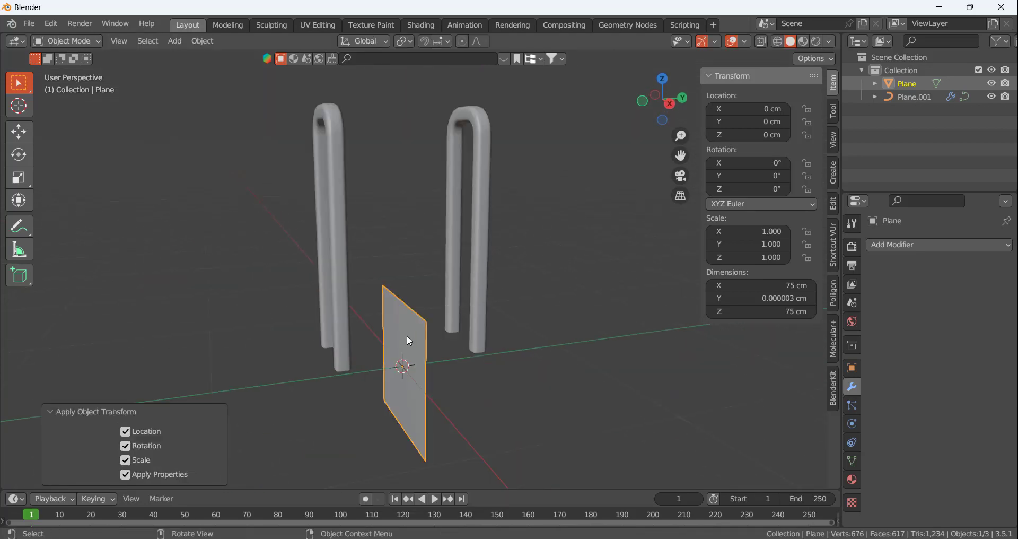
# Raise the plane's geometry about 82.6 cm and scale it by about 0.462 along X to fit between the frame tubes
pyautogui.click(407, 336)
pyautogui.press('Tab')
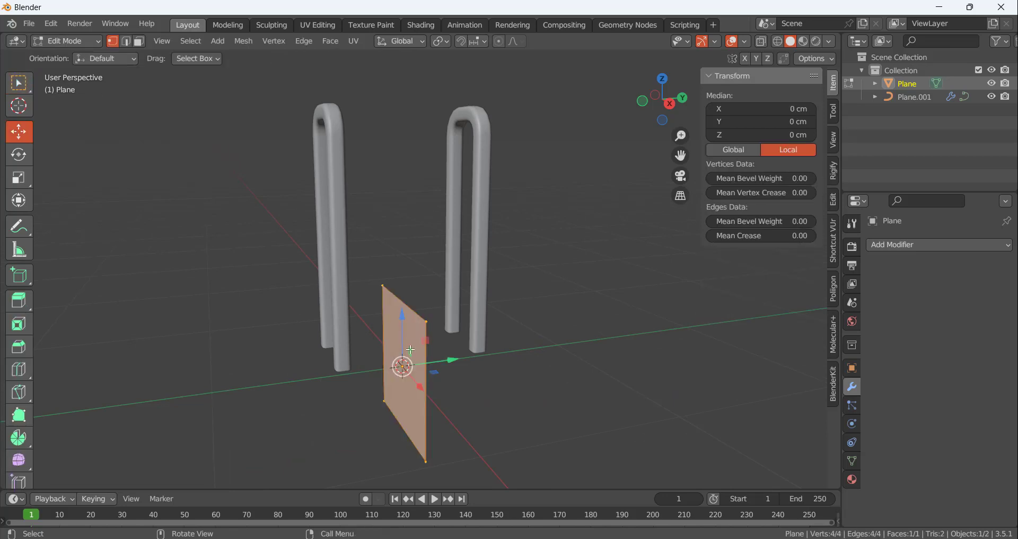
pyautogui.moveTo(406, 338)
pyautogui.mouseDown(button='middle')
pyautogui.moveTo(385, 333)
pyautogui.moveTo(375, 352)
pyautogui.moveTo(416, 323)
pyautogui.mouseUp(button='middle')
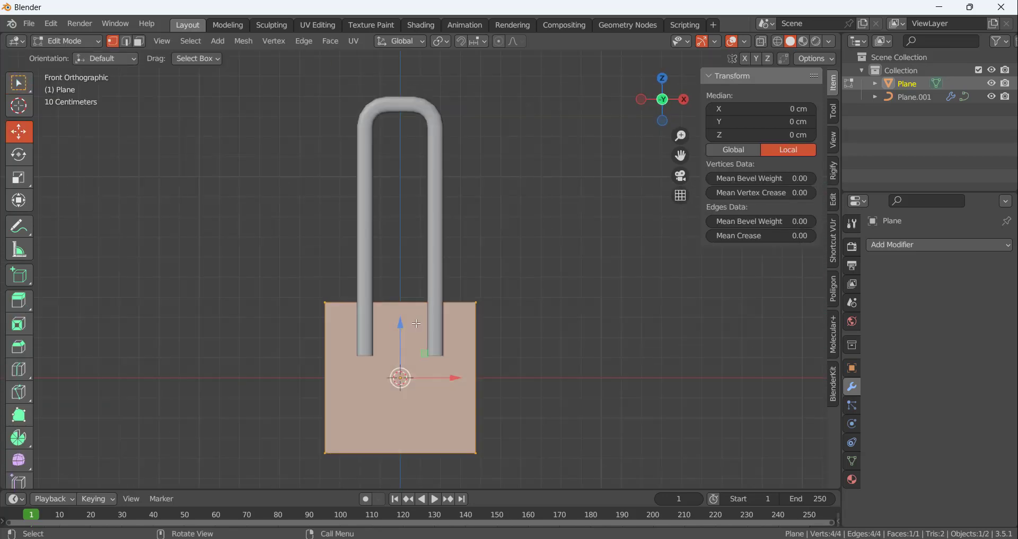
pyautogui.moveTo(402, 331); pyautogui.dragTo(389, 166)
pyautogui.press('s')
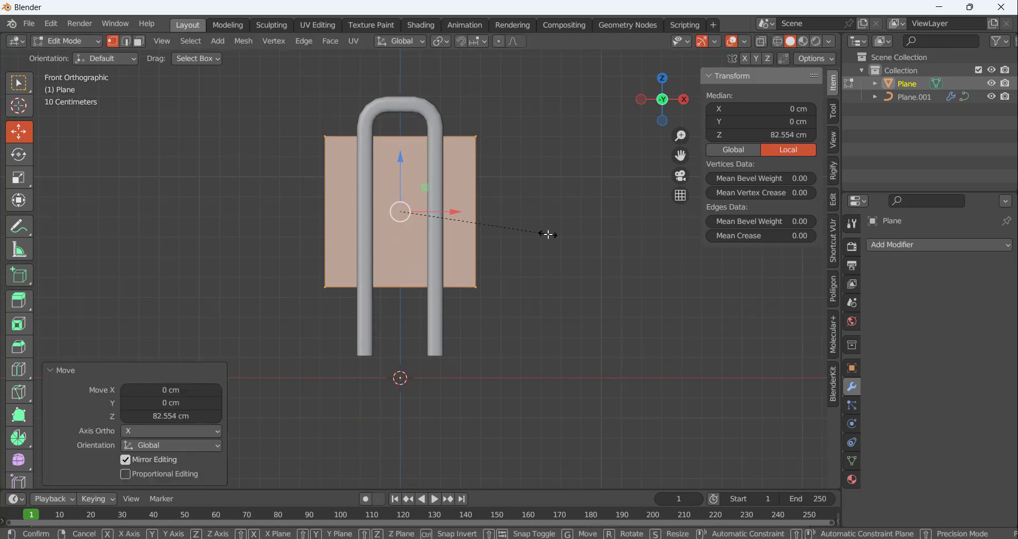
pyautogui.press('x')
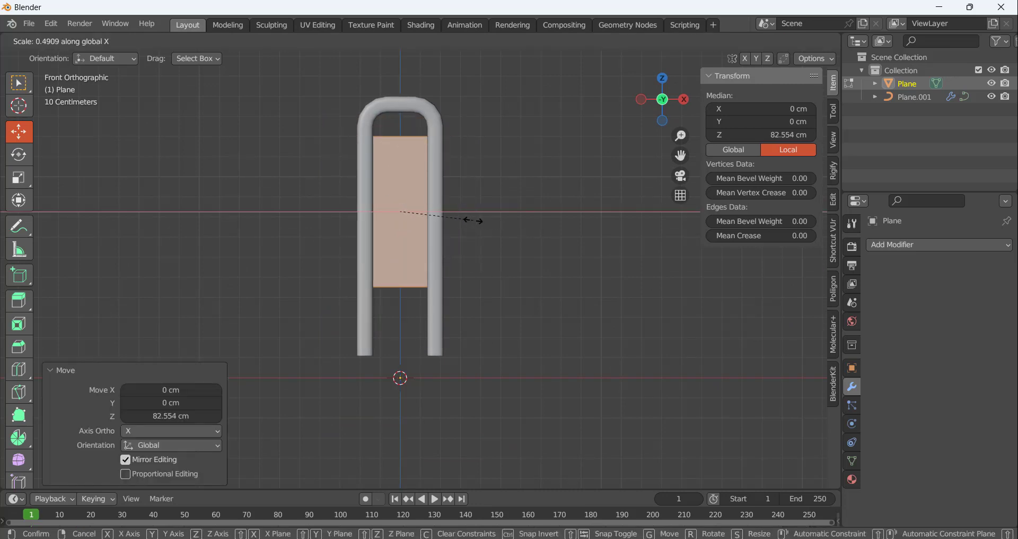
pyautogui.click(470, 219)
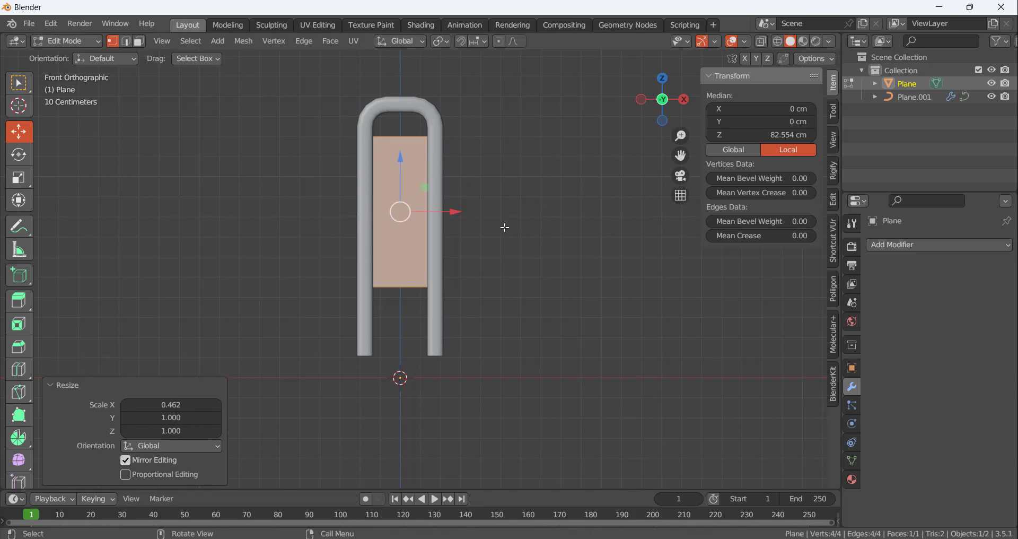
# Shift the panel along Y to about -37.8 cm, inside one side frame, and turn on X-ray display
pyautogui.press('KP_3')
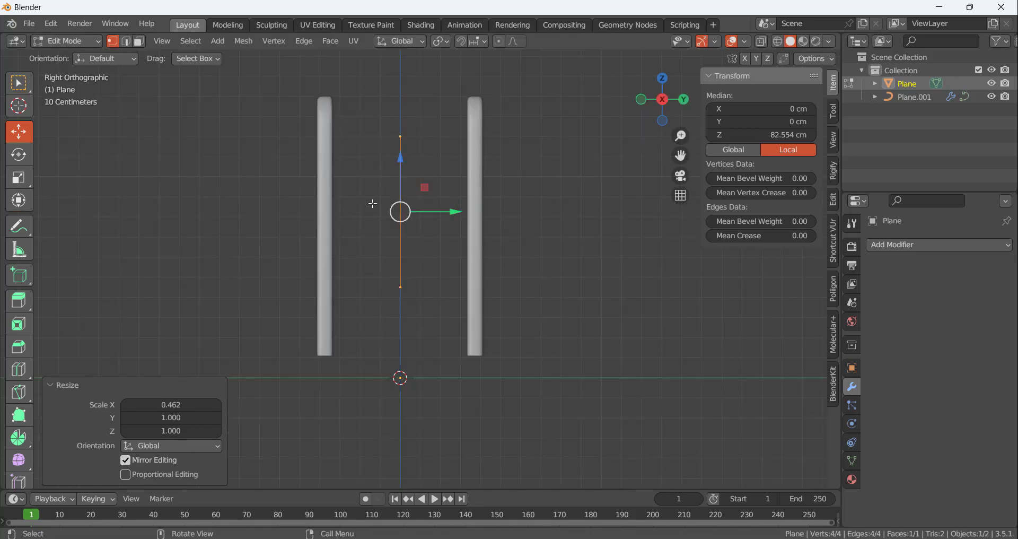
pyautogui.moveTo(455, 209); pyautogui.dragTo(407, 219)
pyautogui.click(764, 44)
pyautogui.scroll(3, 331, 212)
pyautogui.scroll(-3, 395, 239)
# Lower the panel's bottom edge about 24.3 cm and check it against the book cart reference image in the browser
pyautogui.moveTo(366, 258); pyautogui.dragTo(496, 302, button='middle')
pyautogui.scroll(1, 496, 302)
pyautogui.click(493, 300)
pyautogui.moveTo(268, 239); pyautogui.dragTo(395, 307)
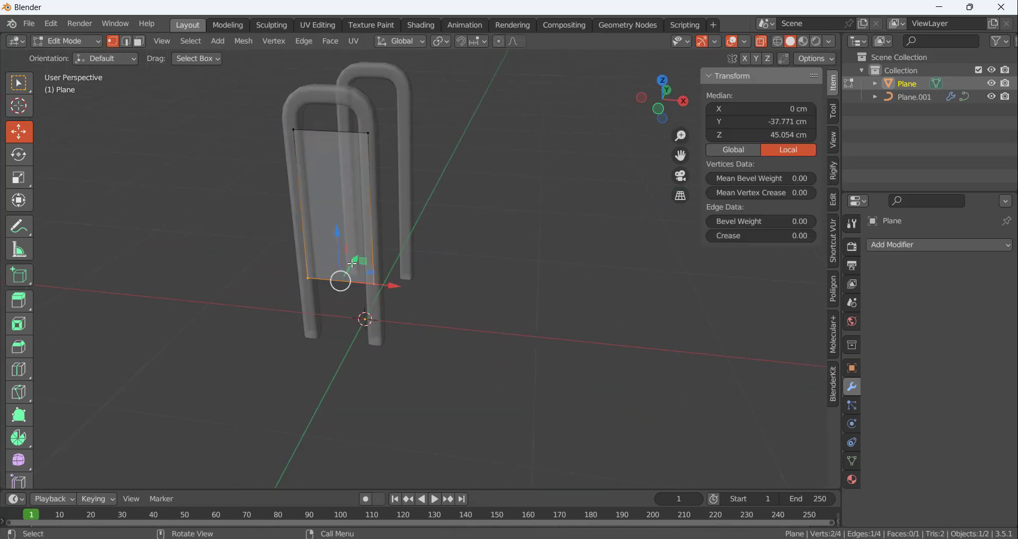
pyautogui.moveTo(338, 229); pyautogui.dragTo(338, 270)
pyautogui.click(578, 538)
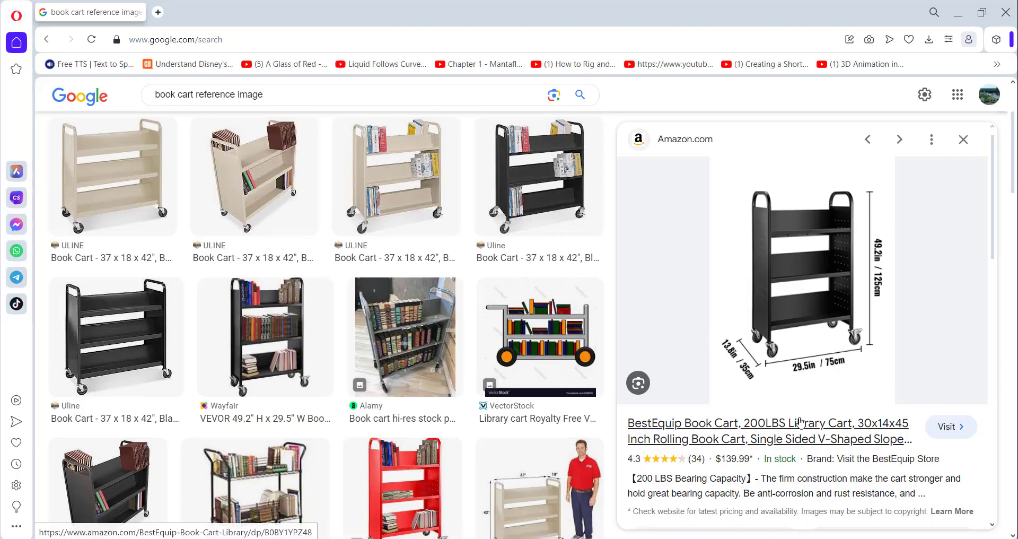
pyautogui.click(626, 538)
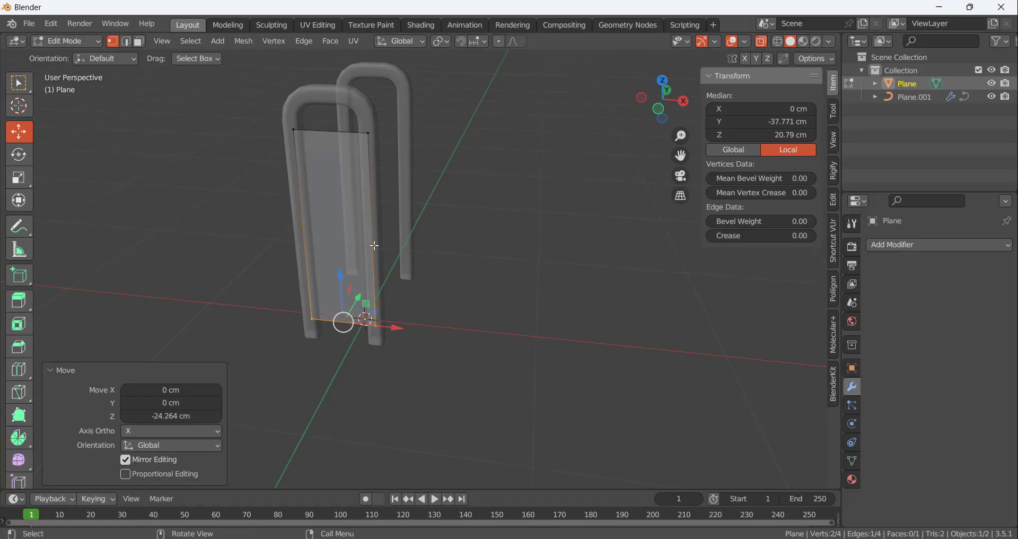
# Fine-tune the height of the panel's bottom edge and compare it with the reference image again
pyautogui.scroll(1, 344, 340)
pyautogui.scroll(1, 344, 340)
pyautogui.moveTo(358, 292); pyautogui.dragTo(362, 305, button='middle')
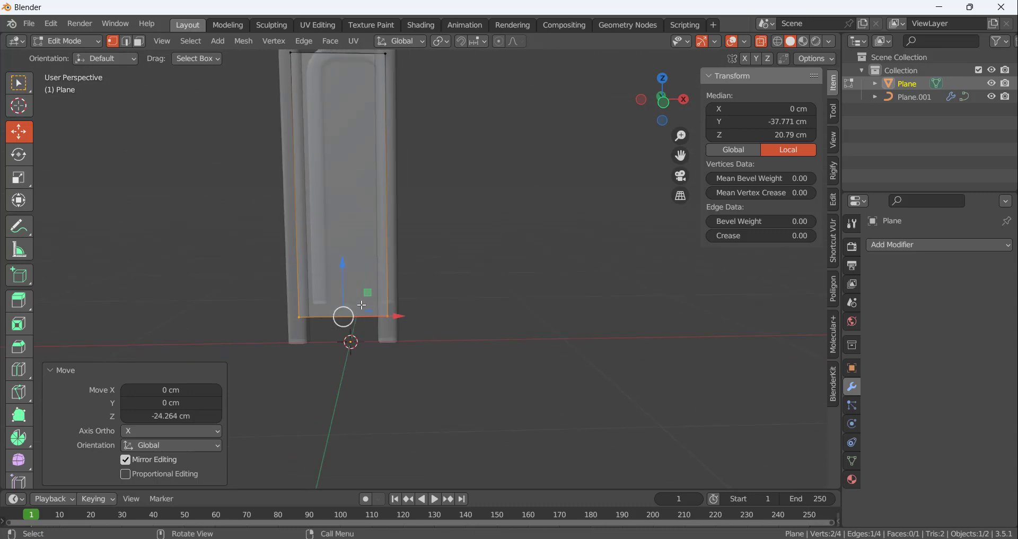
pyautogui.moveTo(342, 260); pyautogui.dragTo(343, 258)
pyautogui.moveTo(514, 361); pyautogui.dragTo(639, 508, button='middle')
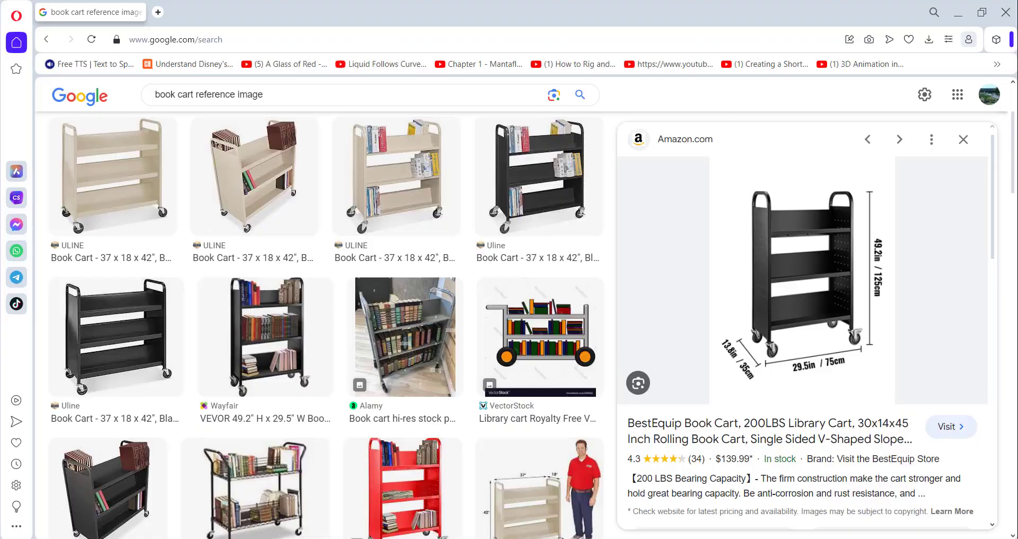
pyautogui.hotkey('alt', 'Tab')
pyautogui.click(593, 243)
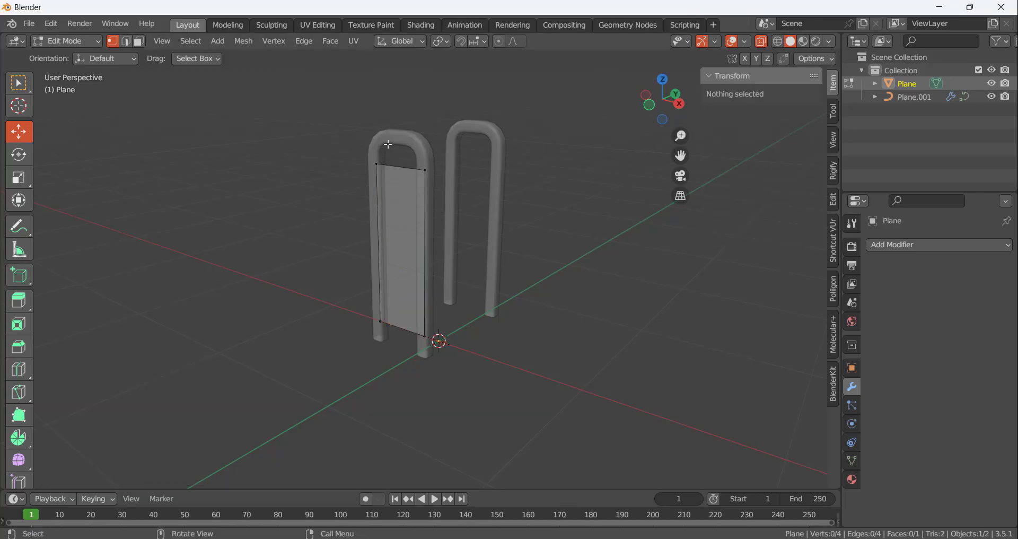
# Lower the panel's top edge slightly for a panel height of about 95.1 cm and leave edit mode
pyautogui.moveTo(361, 141); pyautogui.dragTo(436, 183)
pyautogui.moveTo(401, 122); pyautogui.dragTo(402, 127)
pyautogui.click(610, 329)
pyautogui.moveTo(497, 264); pyautogui.dragTo(348, 273, button='middle')
pyautogui.click(448, 169)
pyautogui.click(504, 118)
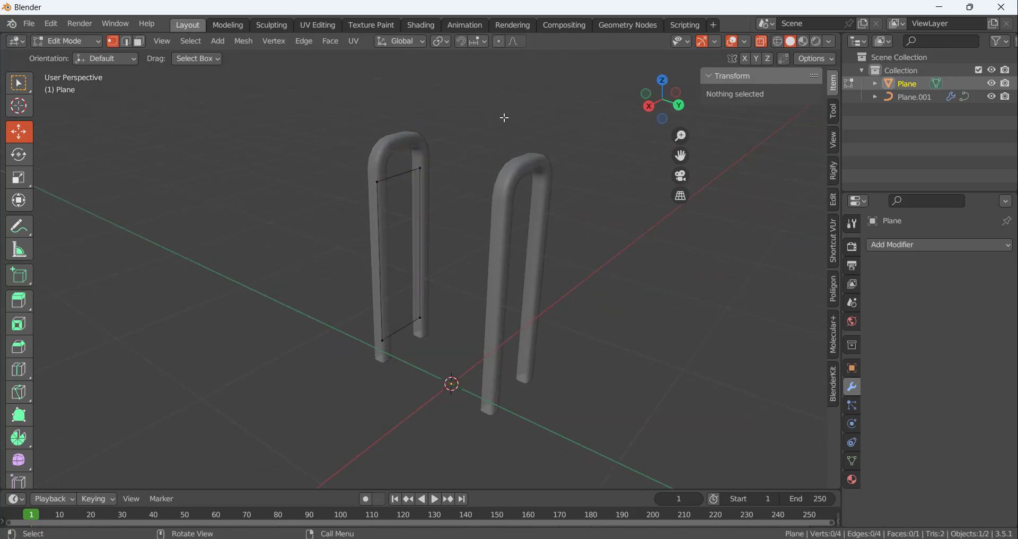
pyautogui.press('Tab')
# Turn off X-ray display and add a Solidify modifier to the side panel
pyautogui.moveTo(404, 253); pyautogui.dragTo(667, 115, button='middle')
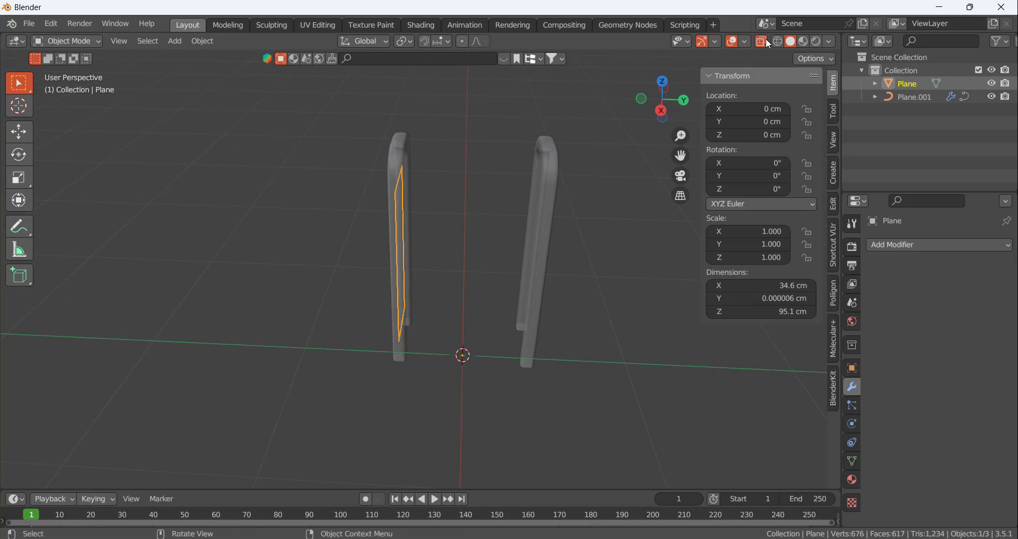
pyautogui.click(492, 145)
pyautogui.moveTo(493, 144); pyautogui.dragTo(393, 193, button='middle')
pyautogui.click(393, 193)
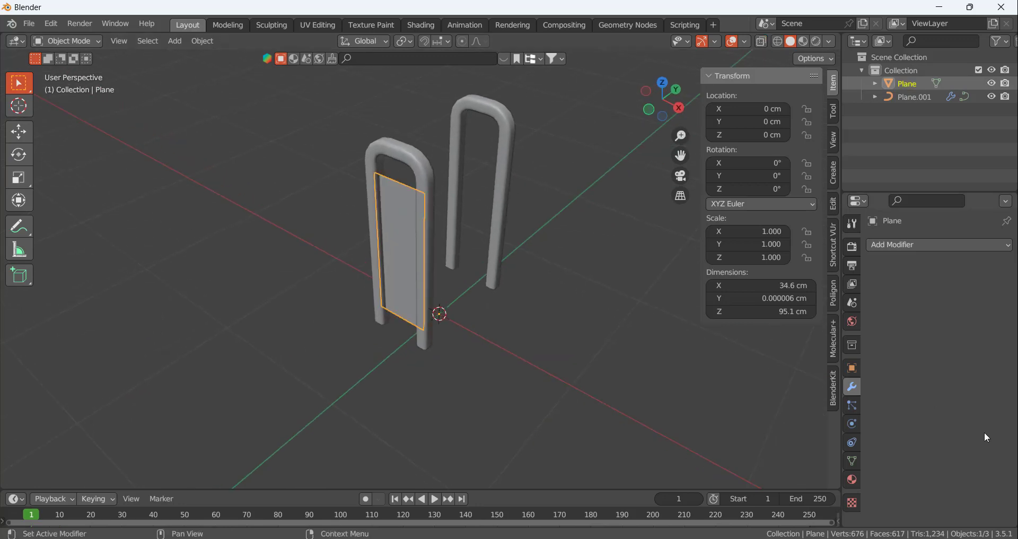
pyautogui.click(907, 244)
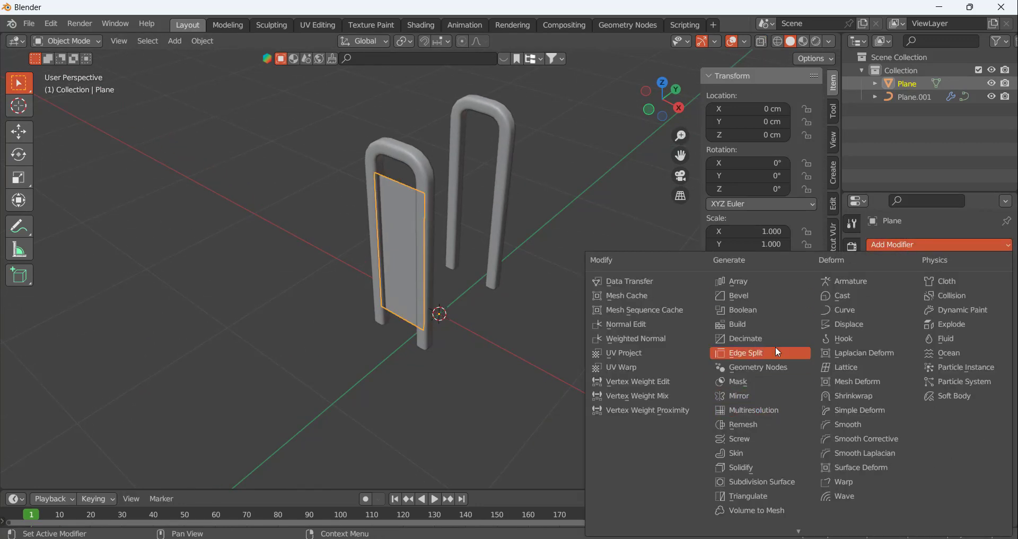
pyautogui.click(737, 467)
pyautogui.scroll(5, 497, 231)
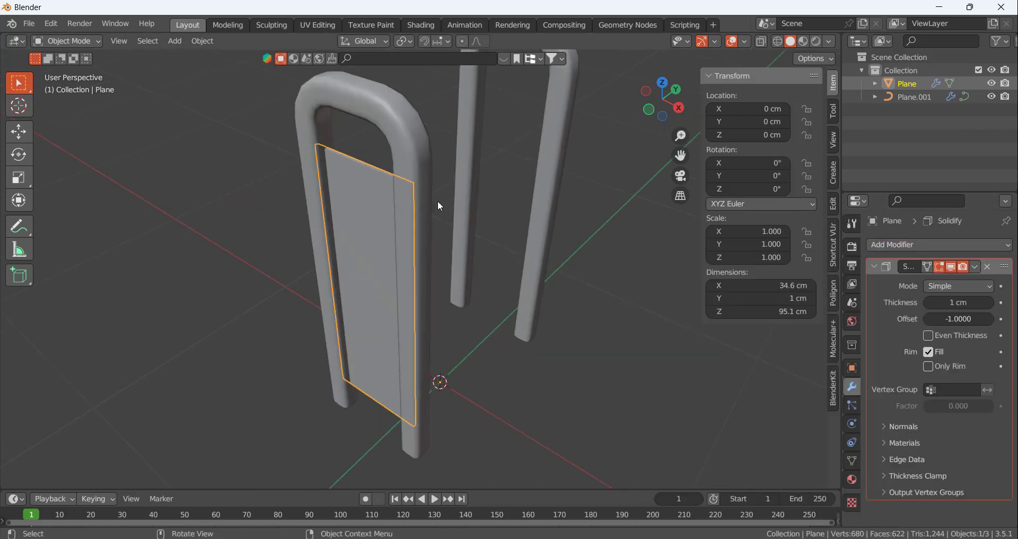
pyautogui.scroll(1, 387, 154)
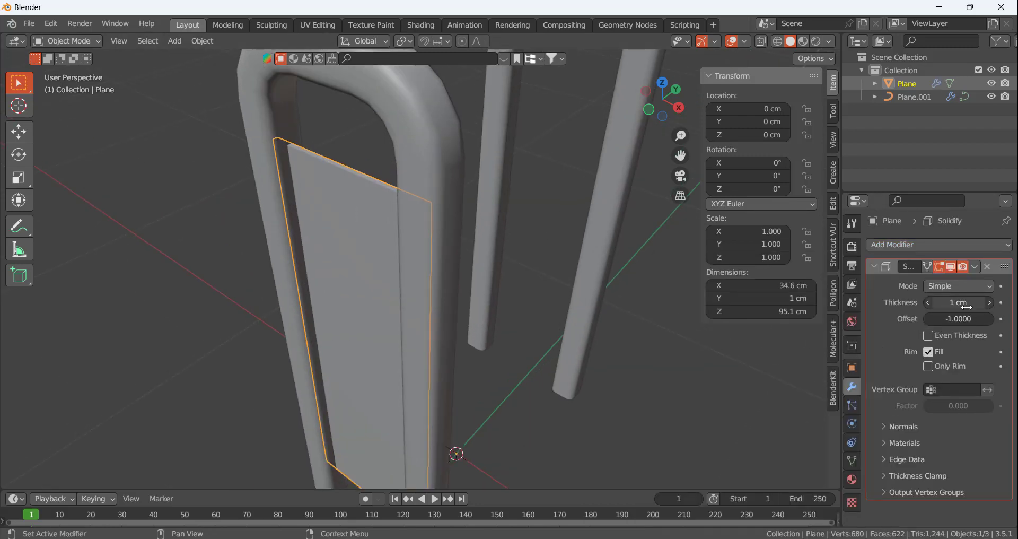
# Enable even thickness on the panel's Solidify modifier, with a thickness of 7 cm and an offset of 0
pyautogui.click(932, 334)
pyautogui.moveTo(955, 303); pyautogui.dragTo(987, 302)
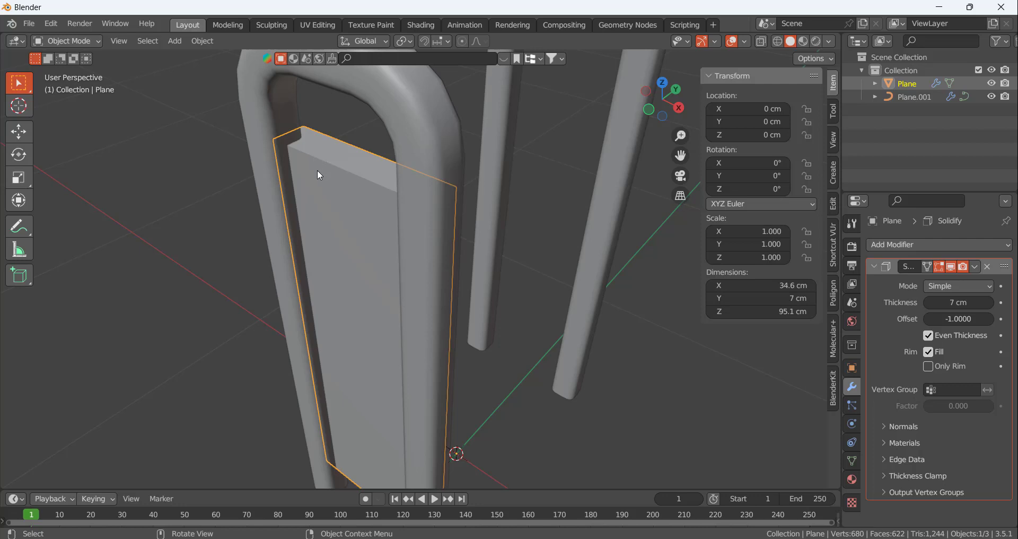
pyautogui.click(955, 318)
pyautogui.write('0')
pyautogui.press('Return')
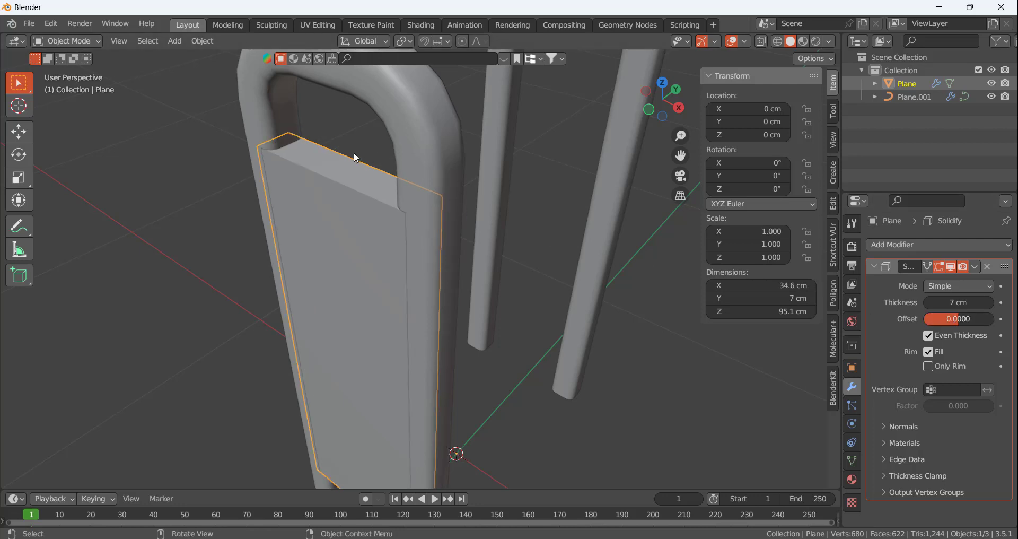
# Try Solidify thicknesses of -1 cm and 0.01 cm on the side panel
pyautogui.moveTo(354, 152); pyautogui.dragTo(371, 173, button='middle')
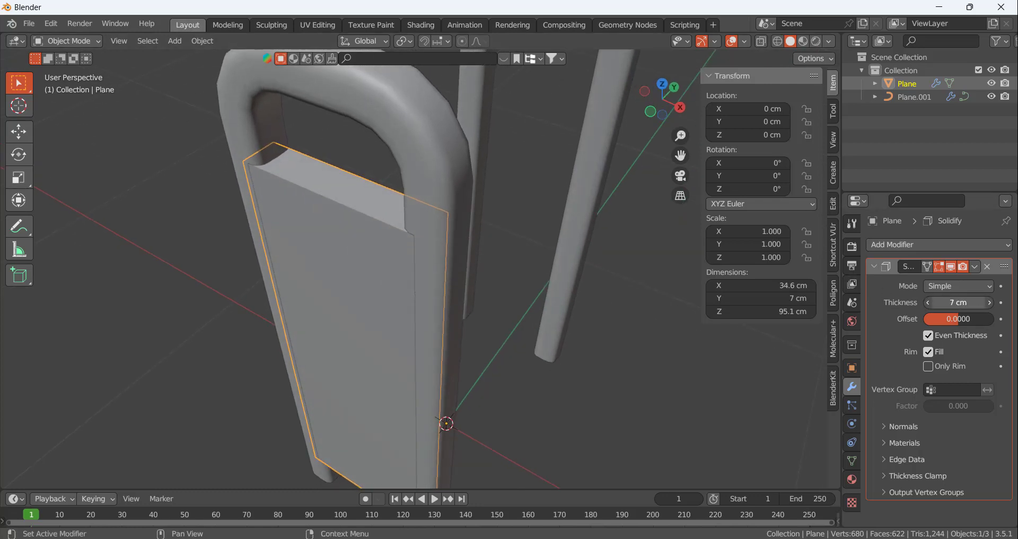
pyautogui.press('BackSpace')
pyautogui.moveTo(957, 302); pyautogui.dragTo(957, 302)
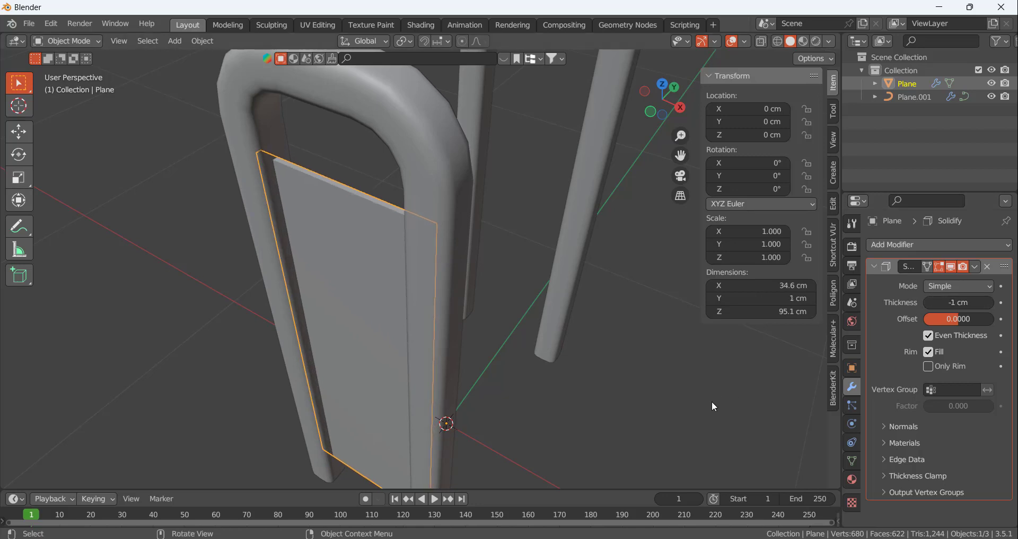
pyautogui.click(965, 300)
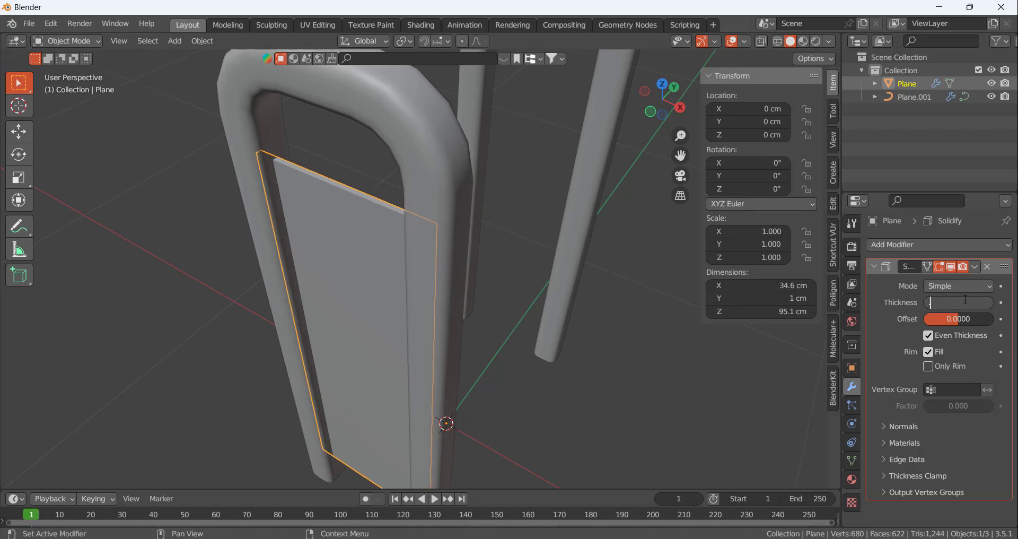
pyautogui.press('Return')
# Inspect the thin panel inside the frame and try Solidify thicknesses of 0.1 cm and 0.5 cm
pyautogui.click(530, 246)
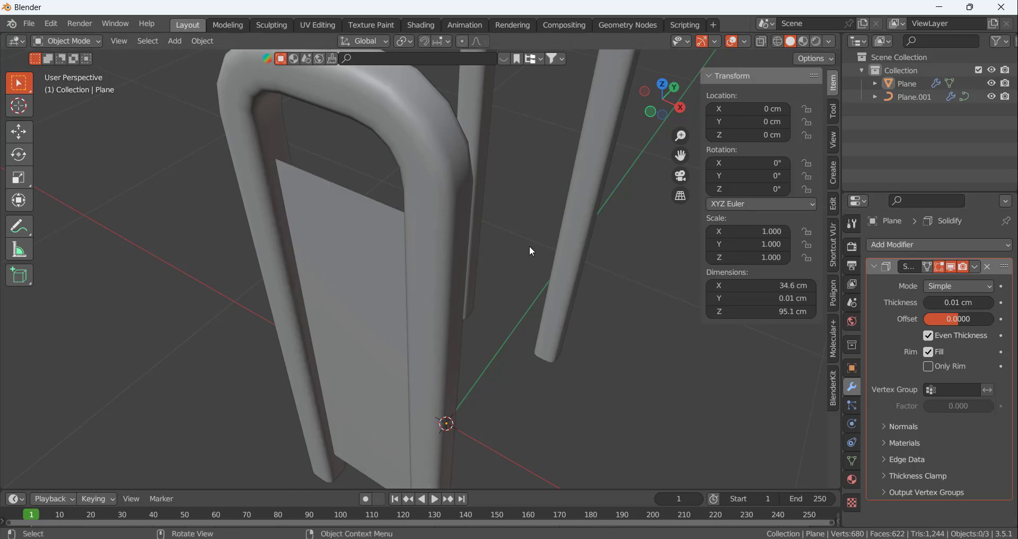
pyautogui.moveTo(530, 246); pyautogui.dragTo(333, 207, button='middle')
pyautogui.click(333, 207)
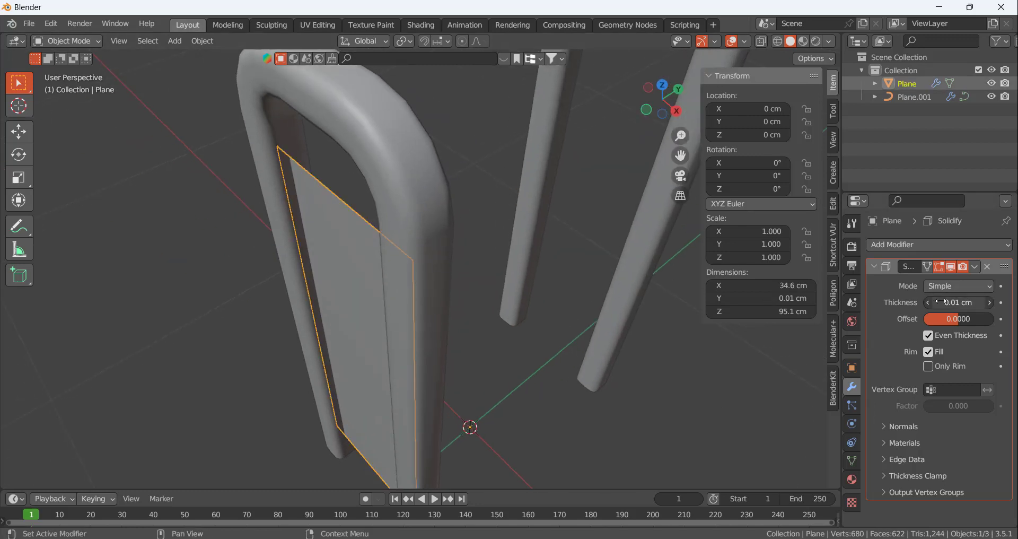
pyautogui.click(957, 303)
pyautogui.write('.1')
pyautogui.press('Return')
pyautogui.click(952, 302)
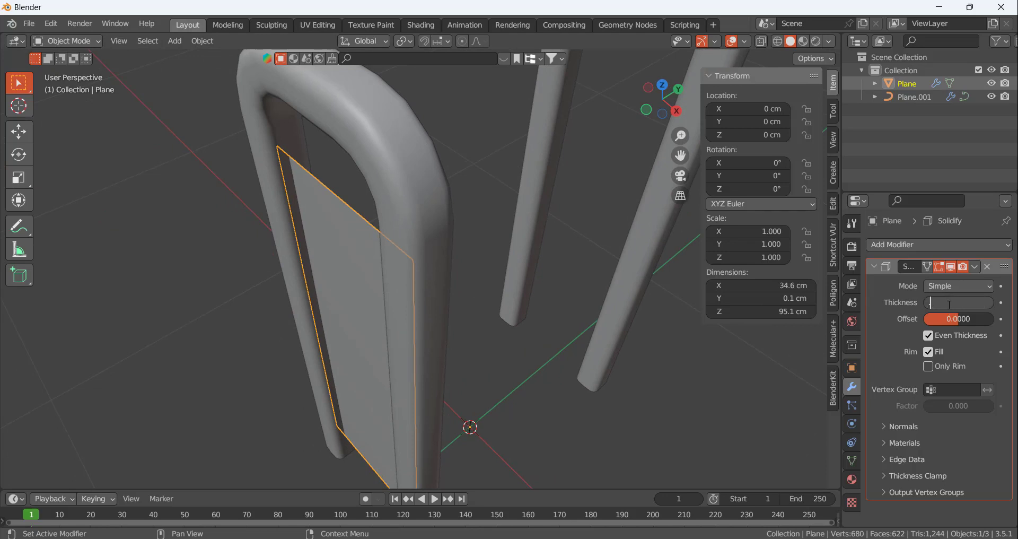
pyautogui.write('.5')
pyautogui.press('Return')
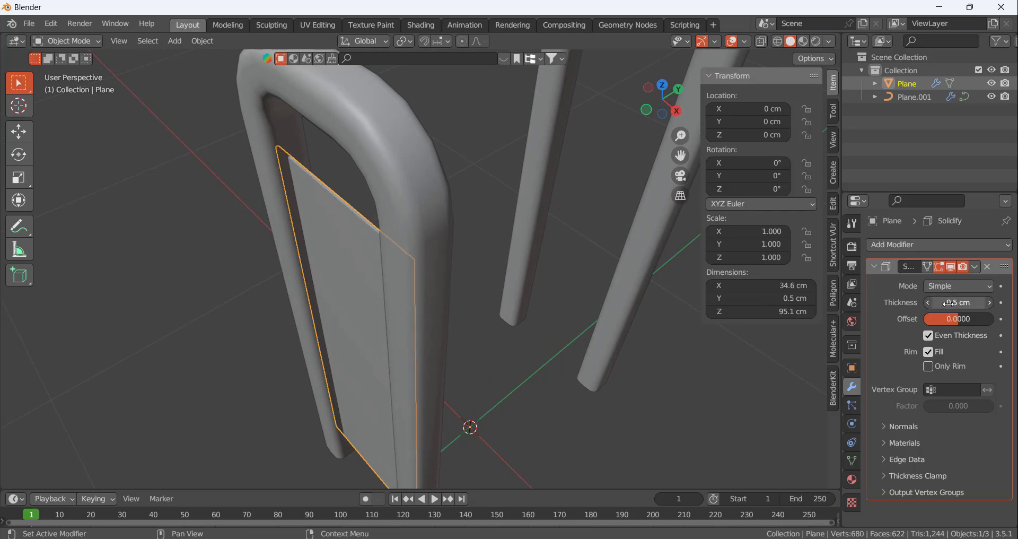
# Set the side panel's Solidify thickness to 1 cm and check how it sits in the frame
pyautogui.click(947, 303)
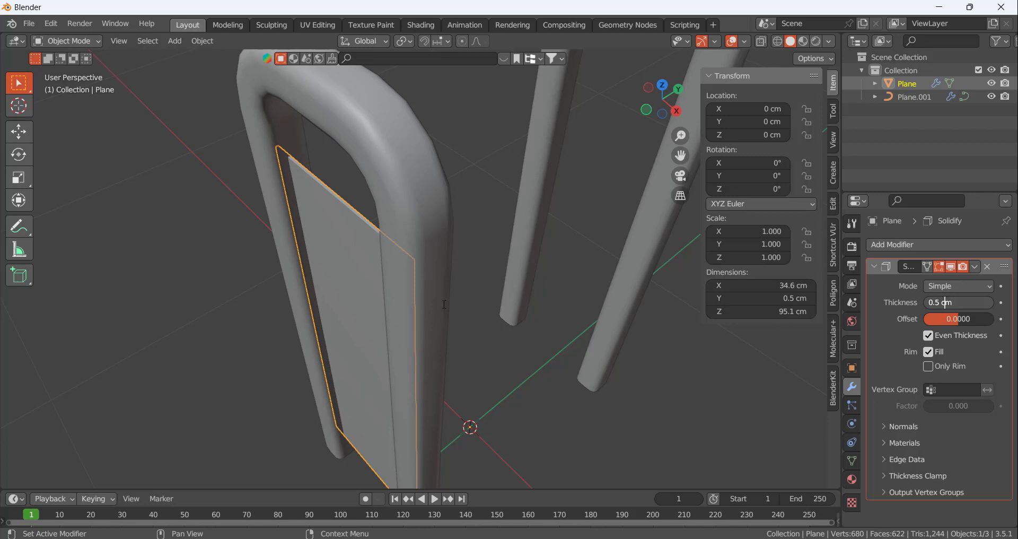
pyautogui.write('1')
pyautogui.press('Return')
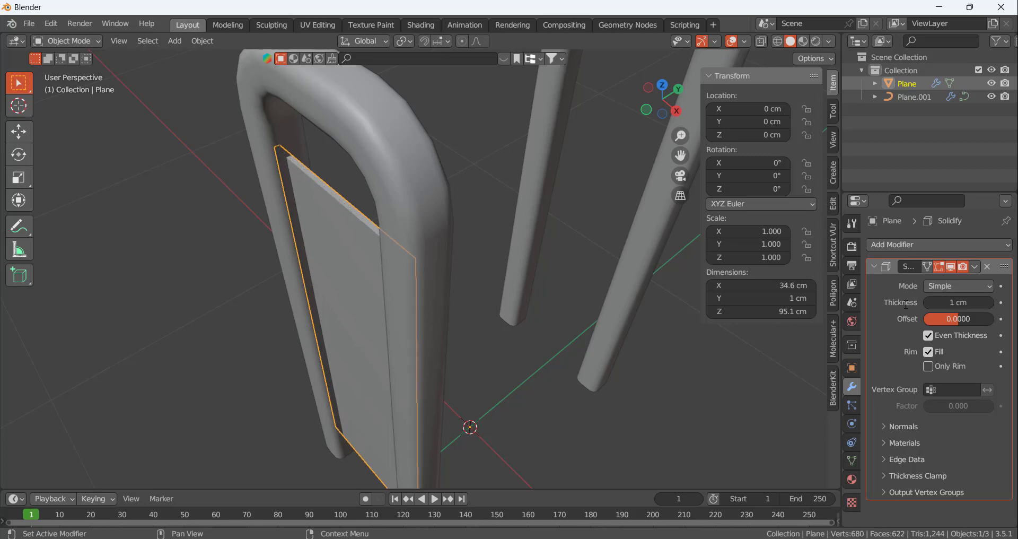
pyautogui.click(489, 102)
pyautogui.moveTo(489, 102); pyautogui.dragTo(455, 229, button='middle')
pyautogui.click(453, 229)
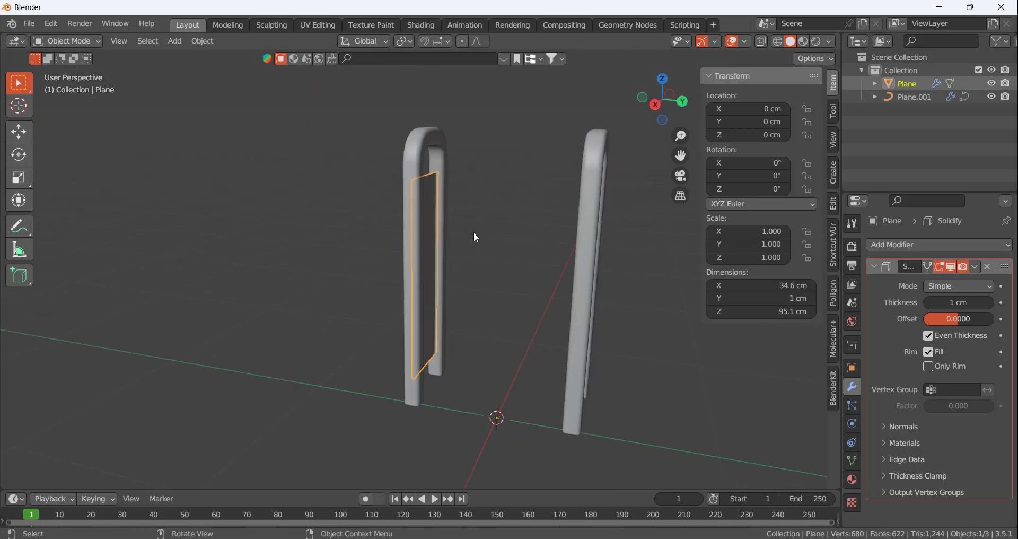
# Add a Mirror modifier to the side panel, mirror it along Y only instead of X, and inspect both side frames
pyautogui.click(874, 267)
pyautogui.click(893, 245)
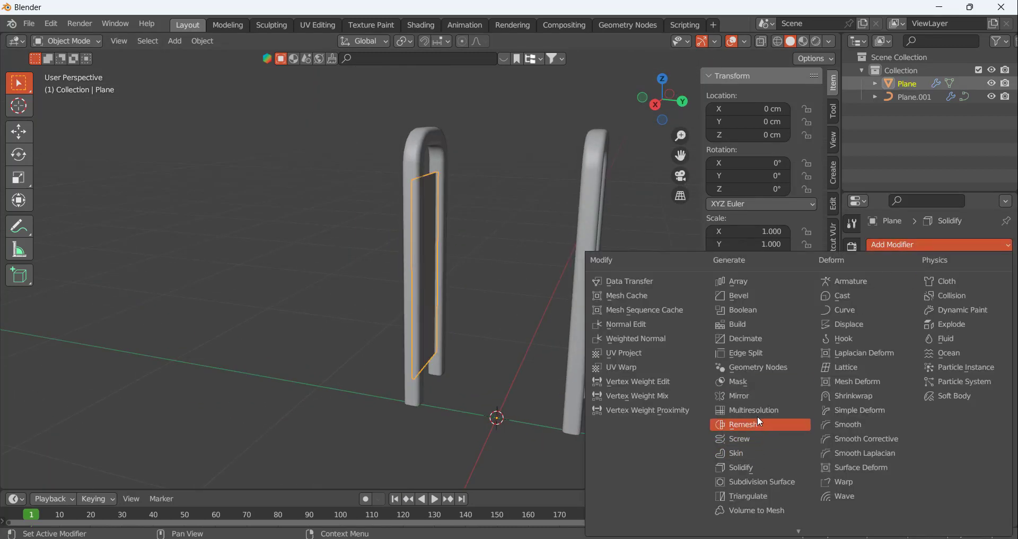
pyautogui.click(749, 395)
pyautogui.moveTo(494, 282); pyautogui.dragTo(529, 300, button='middle')
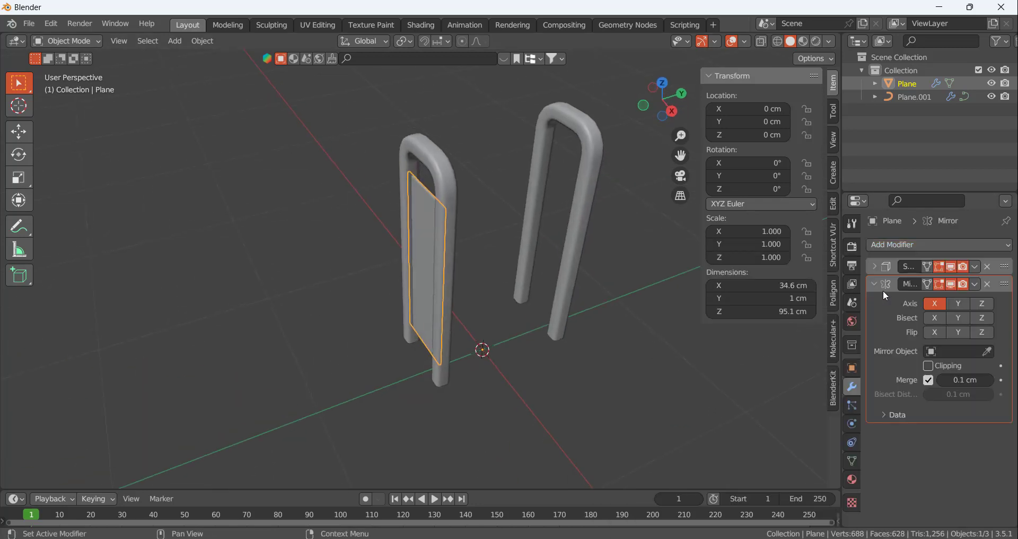
pyautogui.click(958, 304)
pyautogui.click(669, 364)
pyautogui.moveTo(670, 364); pyautogui.dragTo(863, 331, button='middle')
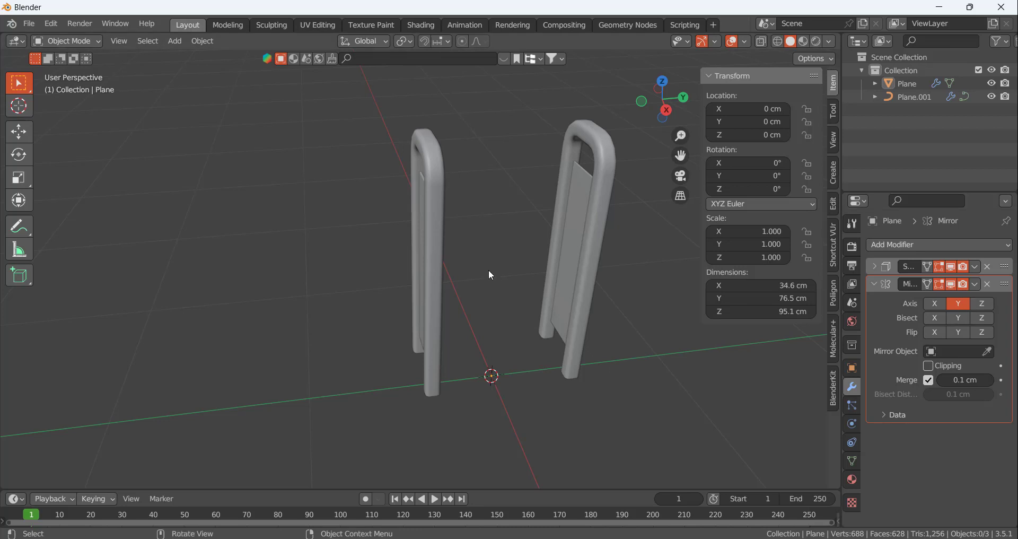
pyautogui.moveTo(489, 270); pyautogui.dragTo(442, 267, button='middle')
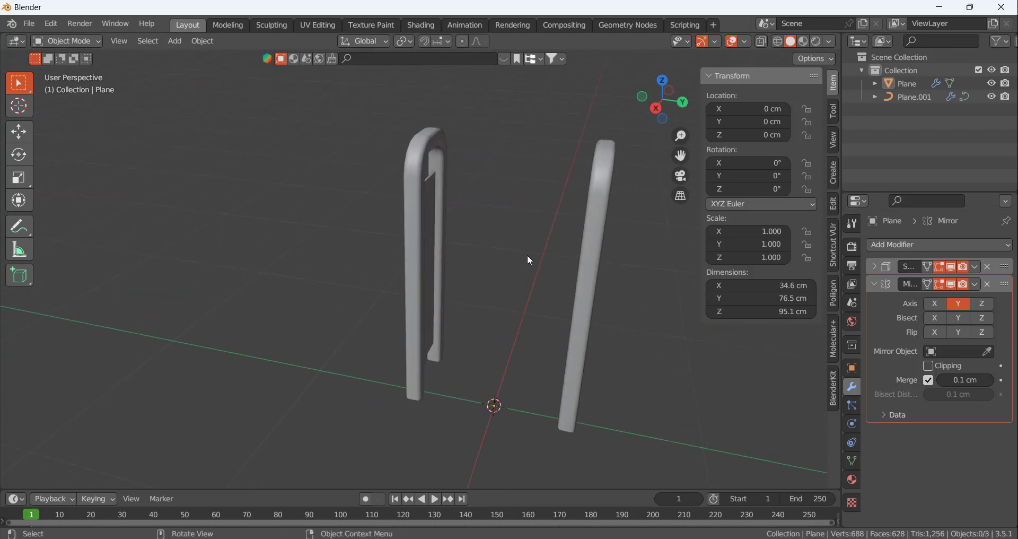
pyautogui.moveTo(530, 260); pyautogui.dragTo(510, 264, button='middle')
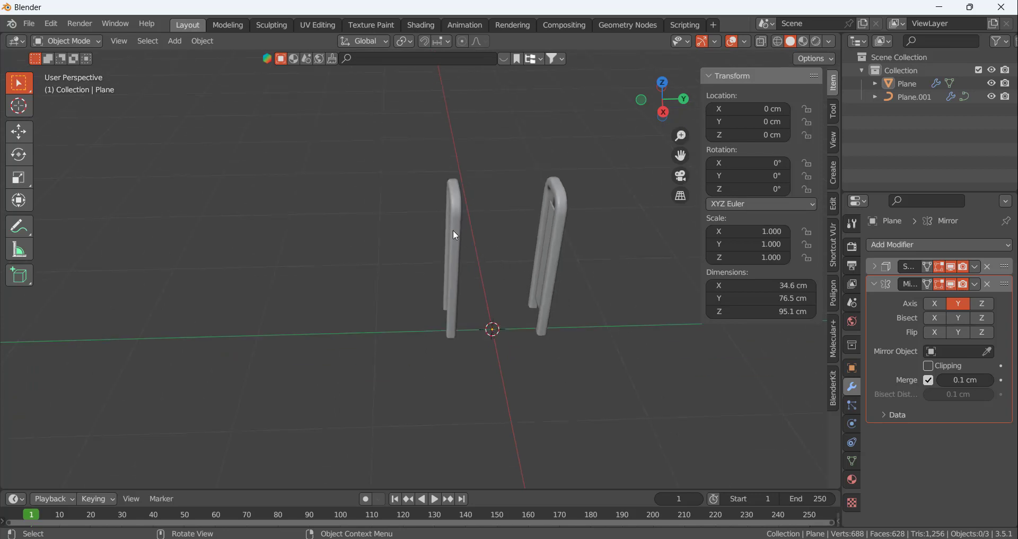
# Add a cube mesh at the origin between the two side frames and set its size to 38 cm
pyautogui.moveTo(455, 235); pyautogui.dragTo(401, 200, button='middle')
pyautogui.hotkey('shift', 'a')
pyautogui.moveTo(481, 249)
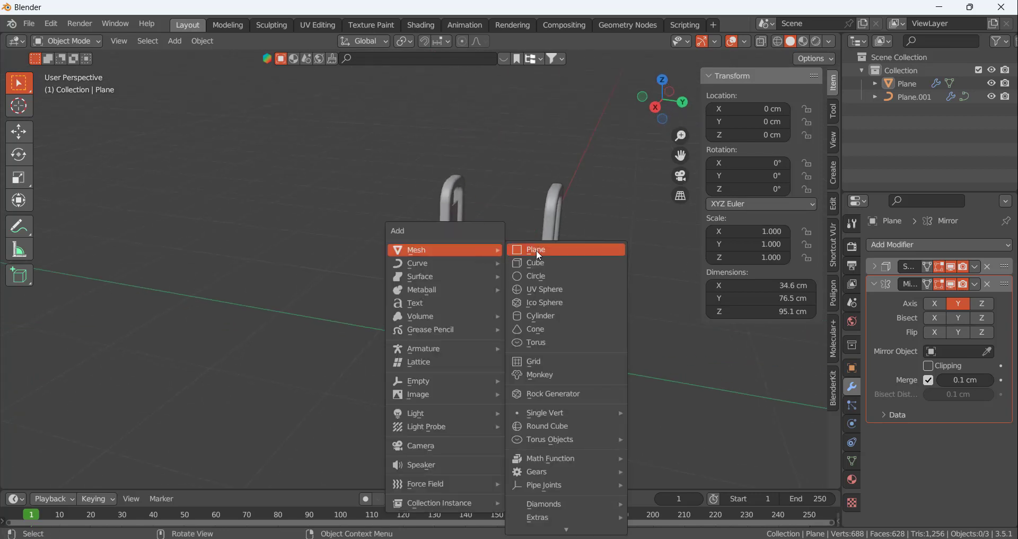
pyautogui.click(551, 265)
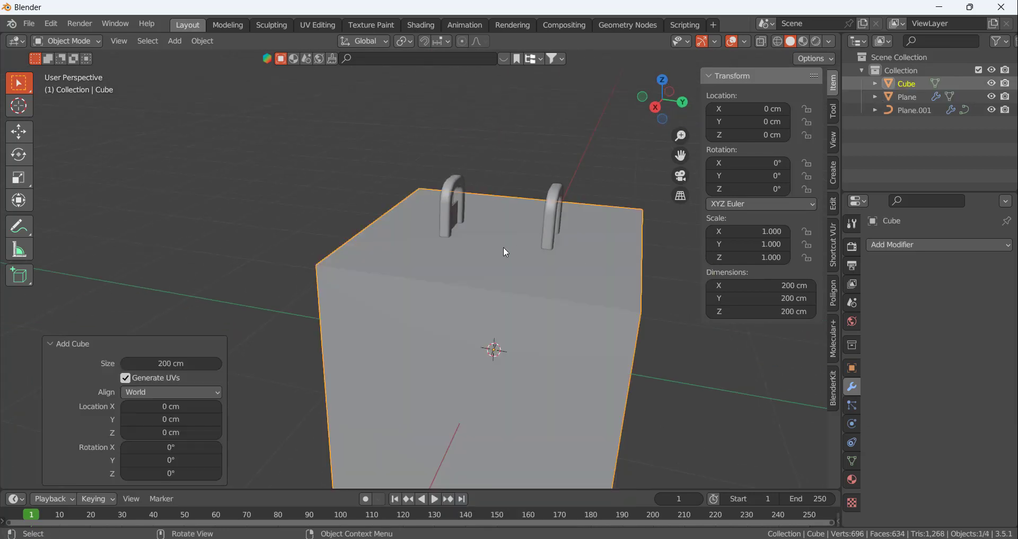
pyautogui.moveTo(506, 253); pyautogui.dragTo(528, 276, button='middle')
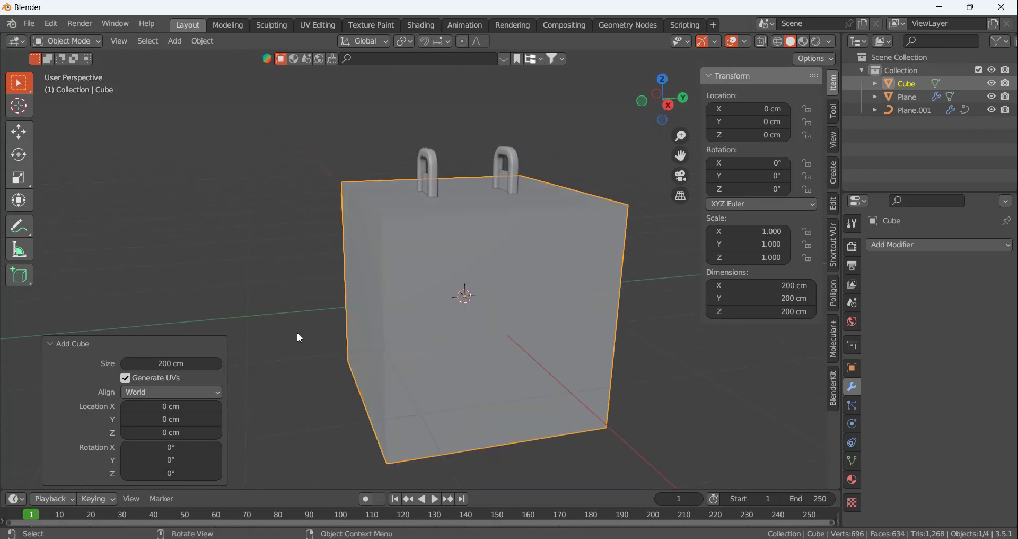
pyautogui.moveTo(170, 363); pyautogui.dragTo(605, 223)
pyautogui.moveTo(412, 345); pyautogui.dragTo(486, 355, button='middle')
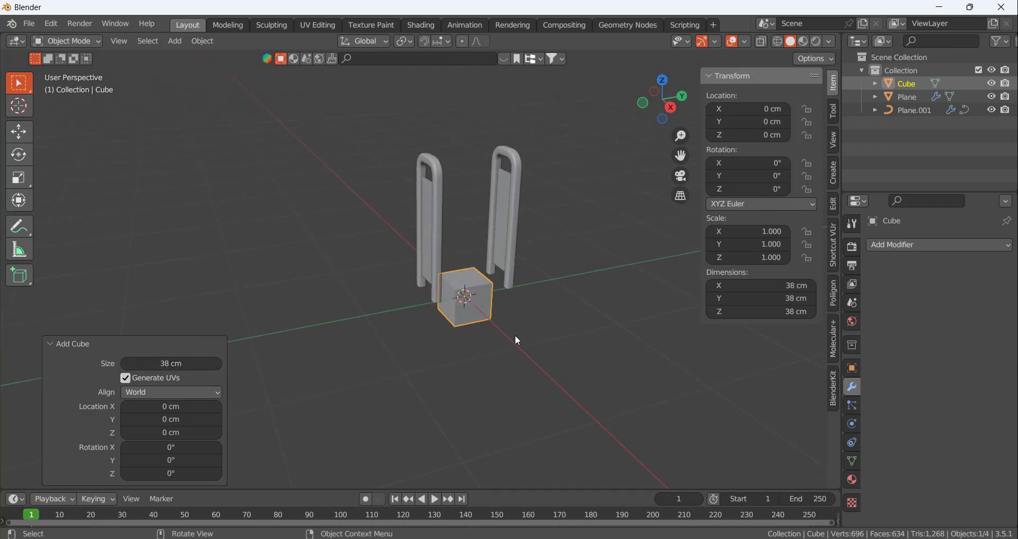
# Scale the cube down along Z into a flat shelf slab about 4.9 cm thick
pyautogui.press('s')
pyautogui.press('z')
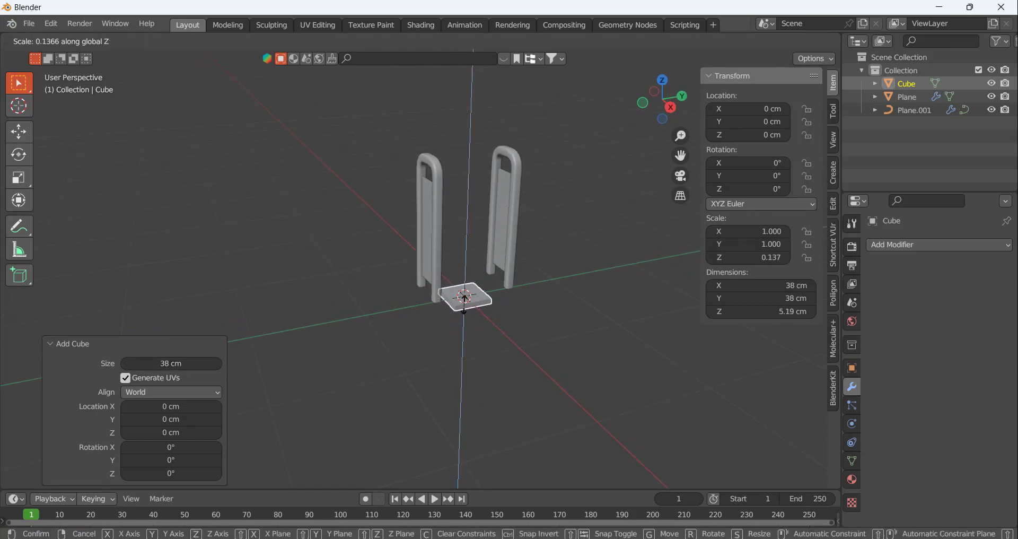
pyautogui.click(465, 299)
pyautogui.click(570, 304)
pyautogui.moveTo(570, 304); pyautogui.dragTo(465, 302, button='middle')
pyautogui.click(466, 303)
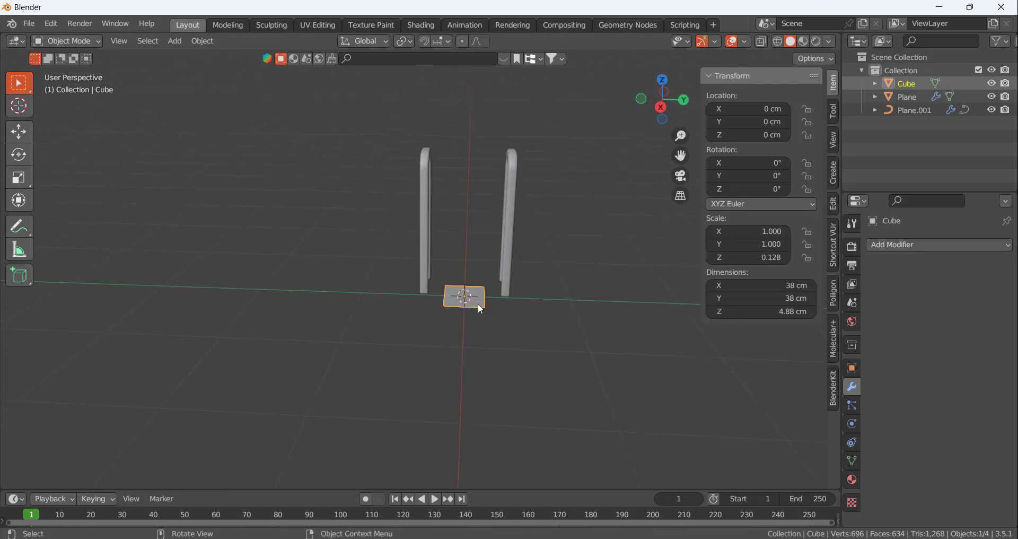
# In the right orthographic view, stretch the slab along Y to about 74.5 cm to span the gap between the frames
pyautogui.click(662, 108)
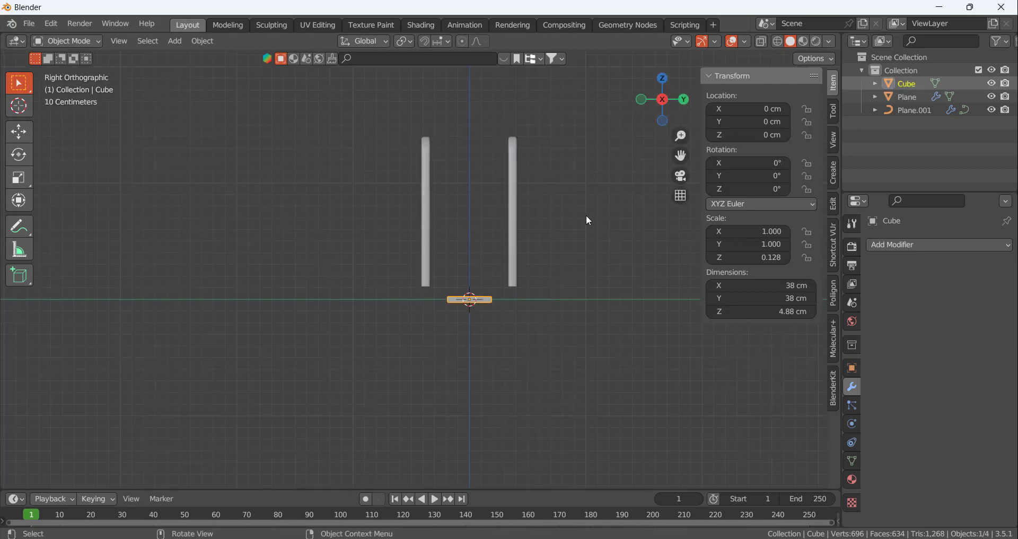
pyautogui.moveTo(598, 150); pyautogui.dragTo(613, 155, button='middle')
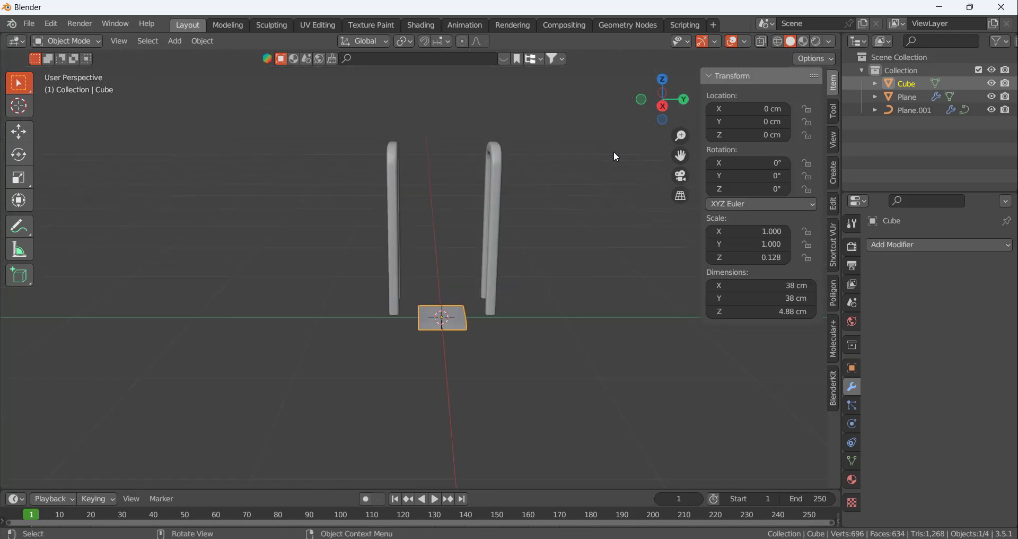
pyautogui.click(663, 106)
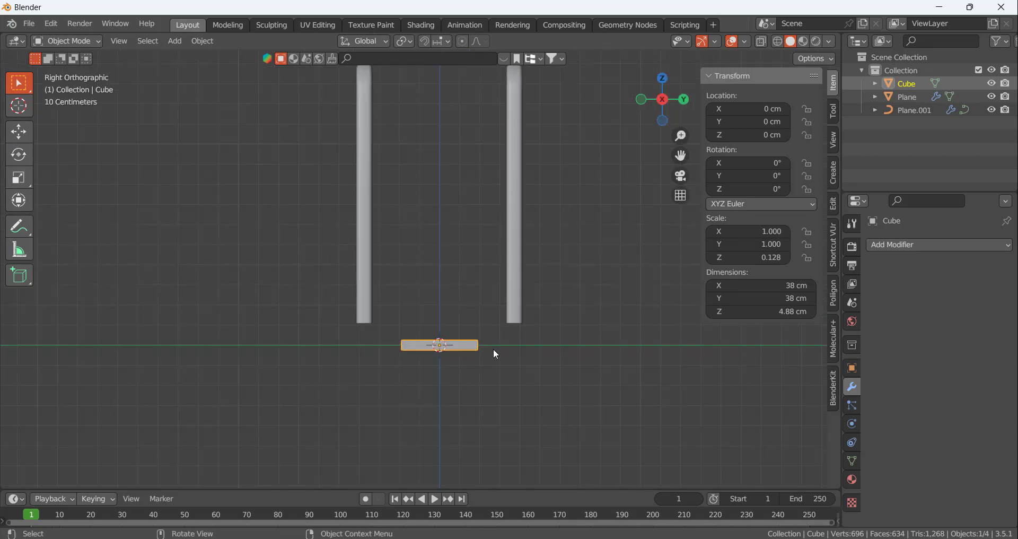
pyautogui.press('s')
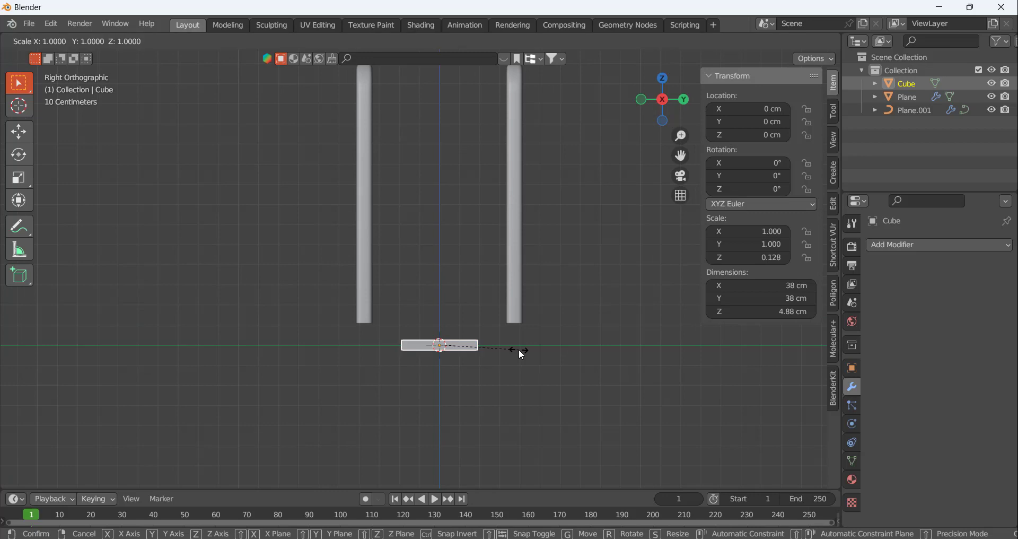
pyautogui.press('y')
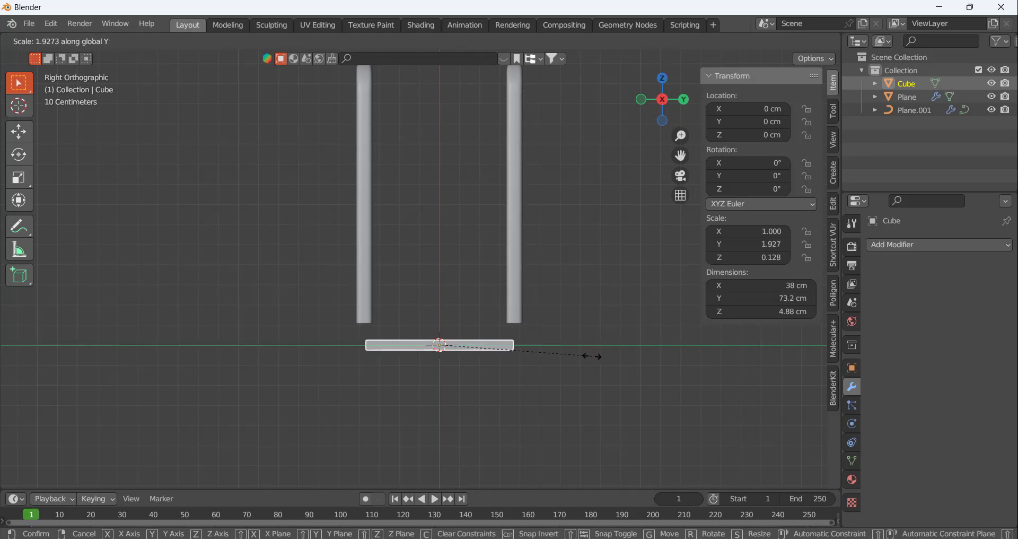
pyautogui.click(598, 361)
pyautogui.moveTo(474, 336); pyautogui.dragTo(452, 338, button='middle')
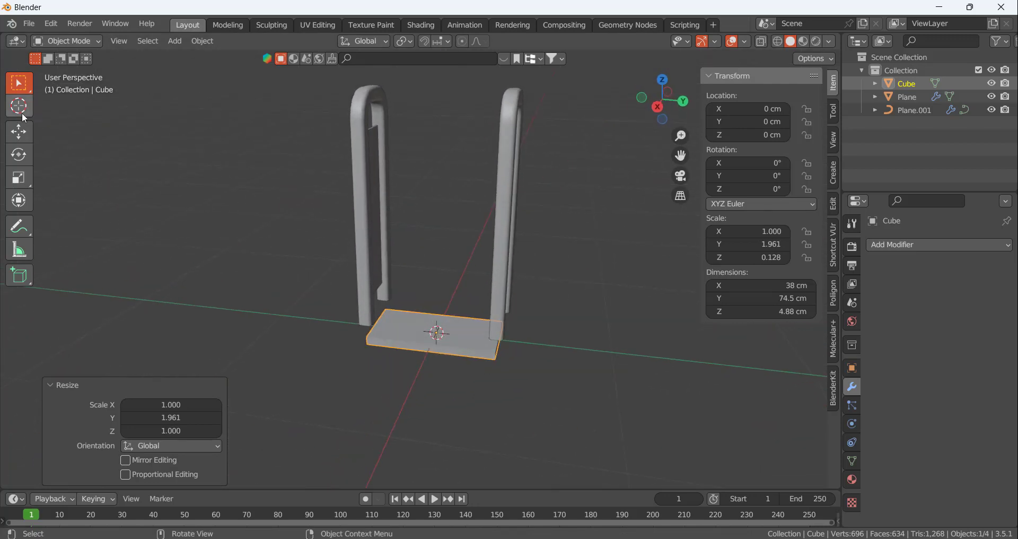
# Move the shelf straight up along Z to a height of about 107.9 cm, near the upper part of the frames
pyautogui.click(21, 131)
pyautogui.moveTo(439, 286); pyautogui.dragTo(437, 106)
pyautogui.click(429, 109)
pyautogui.scroll(3, 429, 110)
pyautogui.moveTo(395, 127); pyautogui.dragTo(414, 219, button='middle')
pyautogui.click(448, 321)
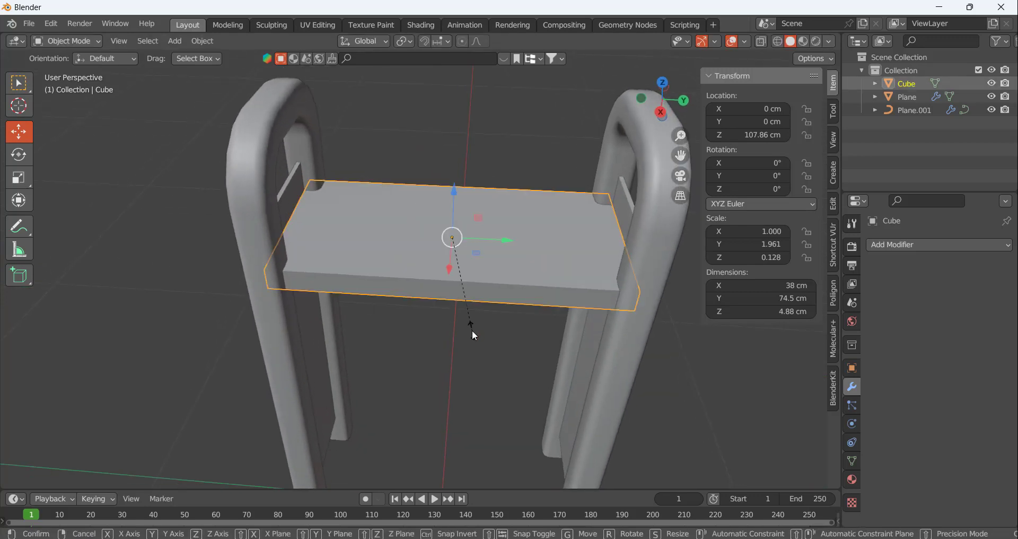
# Shorten the shelf along Y to about 67.3 cm and check its ends against the tube frames
pyautogui.press('s')
pyautogui.press('y')
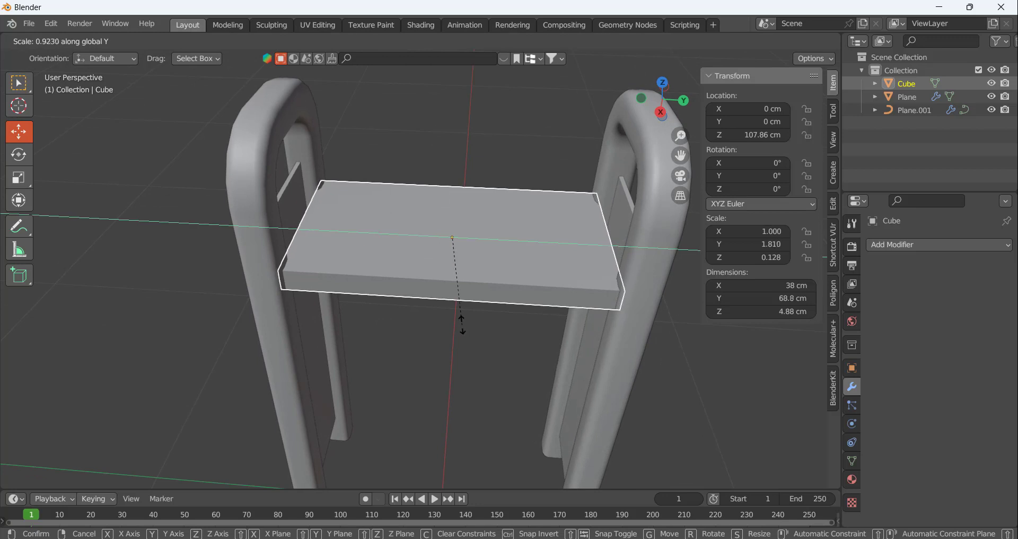
pyautogui.click(464, 324)
pyautogui.click(486, 367)
pyautogui.moveTo(487, 367); pyautogui.dragTo(457, 322, button='middle')
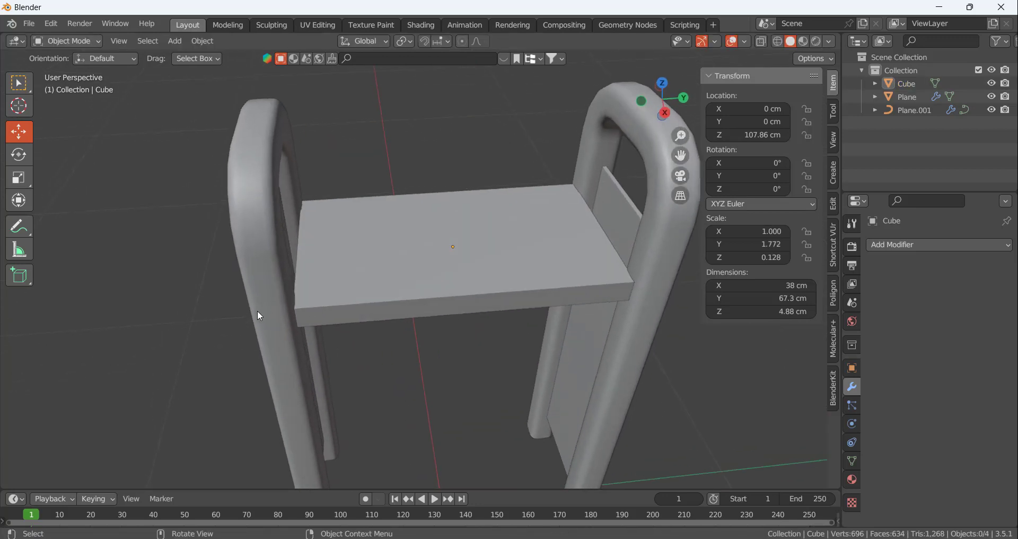
pyautogui.moveTo(634, 305); pyautogui.dragTo(604, 266, button='middle')
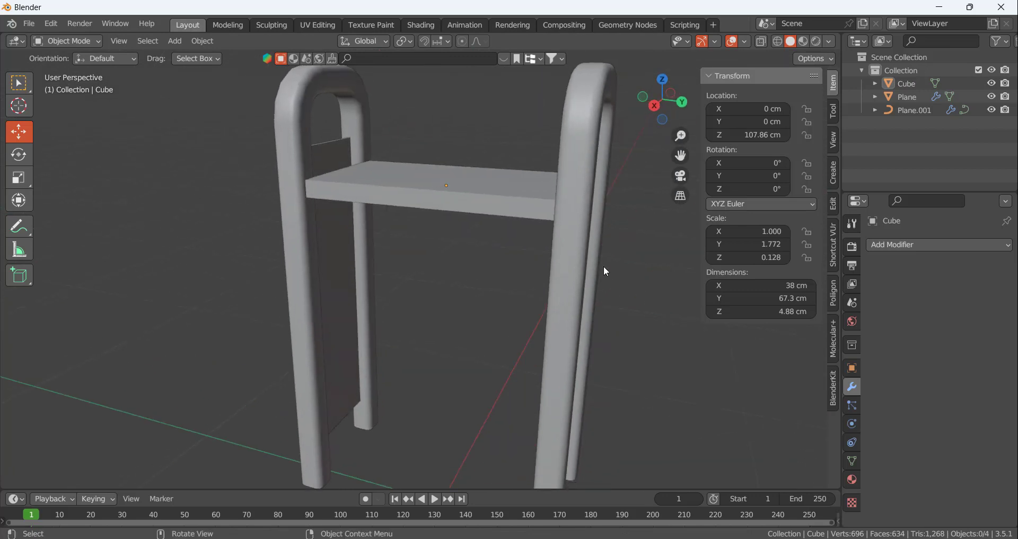
pyautogui.moveTo(571, 222)
pyautogui.mouseDown(button='middle')
pyautogui.moveTo(619, 227)
pyautogui.moveTo(545, 218)
pyautogui.moveTo(591, 221)
pyautogui.moveTo(571, 225)
pyautogui.mouseUp(button='middle')
# Change the tube frames' curve bevel from Profile to Round and reduce its depth to 1.3 cm
pyautogui.click(568, 218)
pyautogui.click(491, 323)
pyautogui.scroll(-2, 490, 319)
pyautogui.click(519, 339)
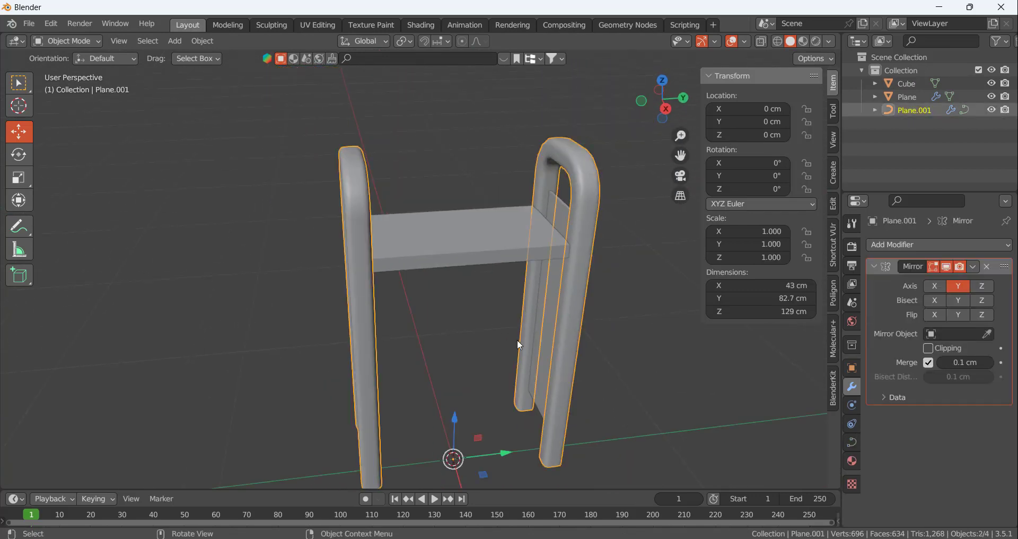
pyautogui.click(853, 442)
pyautogui.scroll(-10, 902, 388)
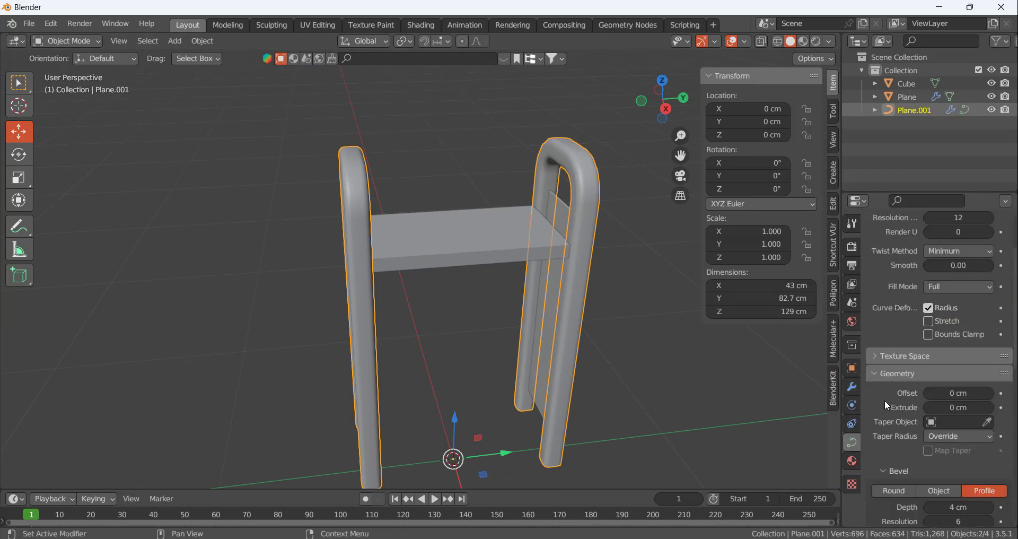
pyautogui.click(892, 363)
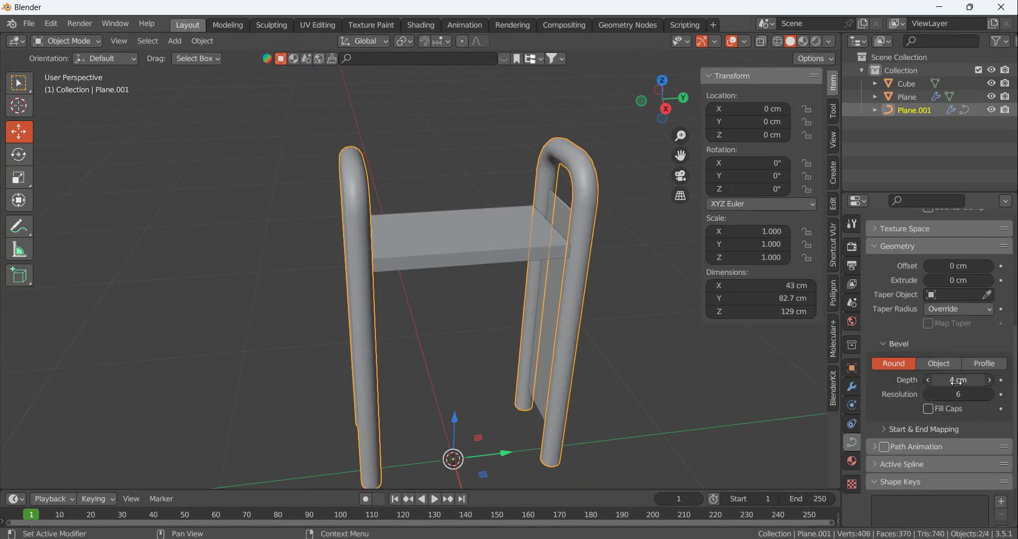
pyautogui.moveTo(958, 380)
pyautogui.mouseDown()
pyautogui.moveTo(934, 380)
pyautogui.moveTo(952, 380)
pyautogui.moveTo(942, 380)
pyautogui.mouseUp()
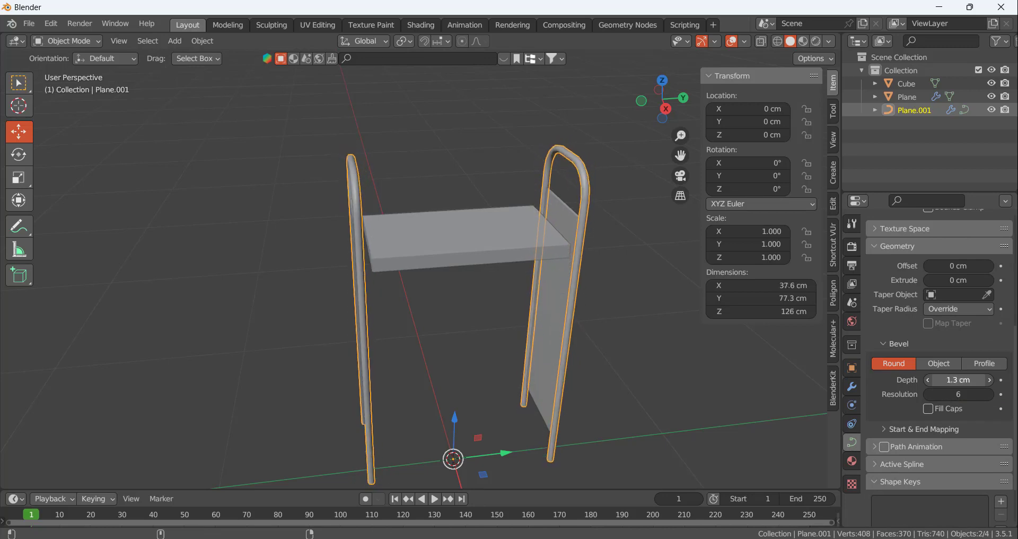
pyautogui.click(708, 377)
# Lengthen the shelf along Y to about 72.5 cm so it reaches the side panels of the thinner frames
pyautogui.scroll(4, 575, 226)
pyautogui.moveTo(514, 237); pyautogui.dragTo(483, 242, button='middle')
pyautogui.click(483, 241)
pyautogui.scroll(-4, 491, 313)
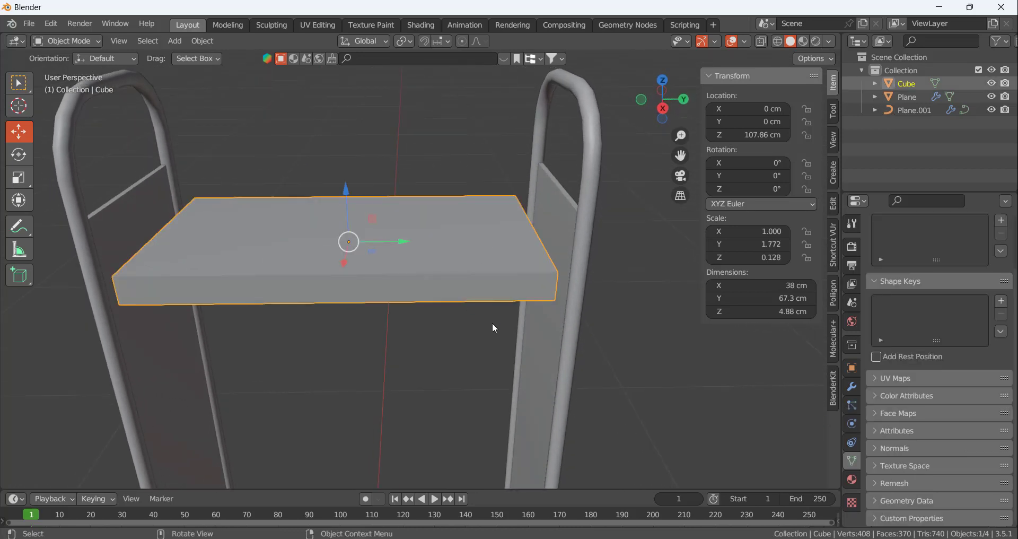
pyautogui.press('s')
pyautogui.press('y')
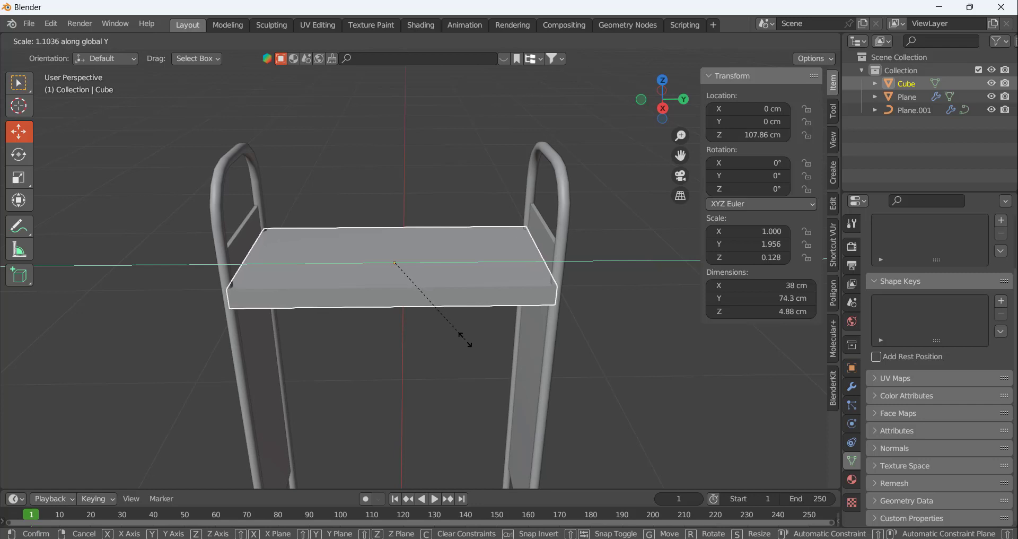
pyautogui.click(472, 345)
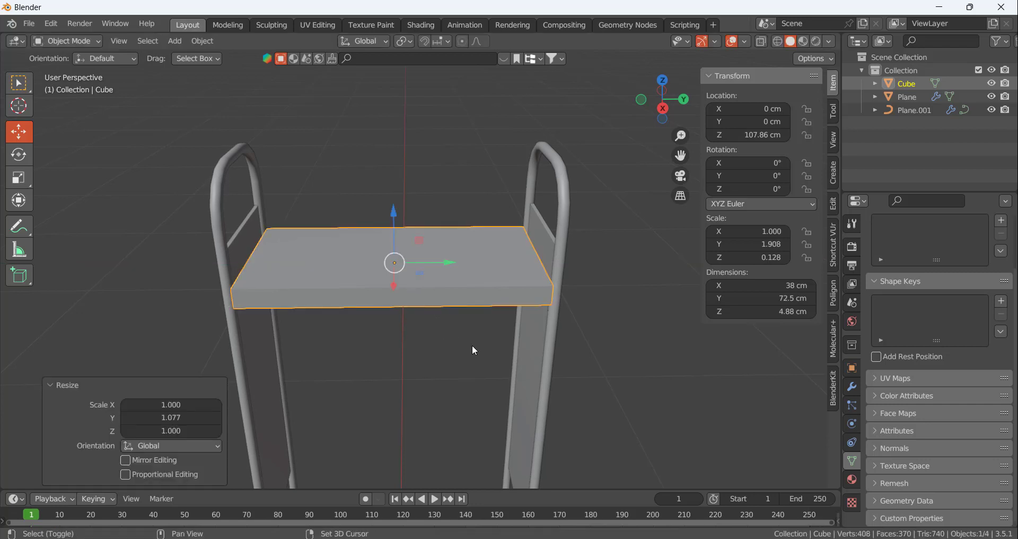
# Scale the shelf along X to a depth of about 35.2 cm to fit within the frame tubes
pyautogui.click(609, 272)
pyautogui.moveTo(608, 269); pyautogui.dragTo(539, 286, button='middle')
pyautogui.click(422, 282)
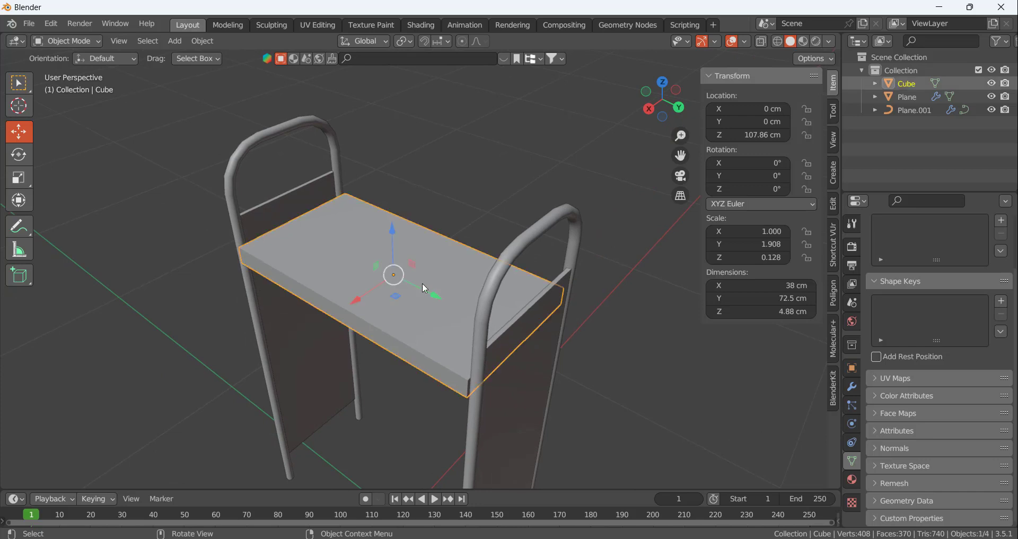
pyautogui.press('s')
pyautogui.press('x')
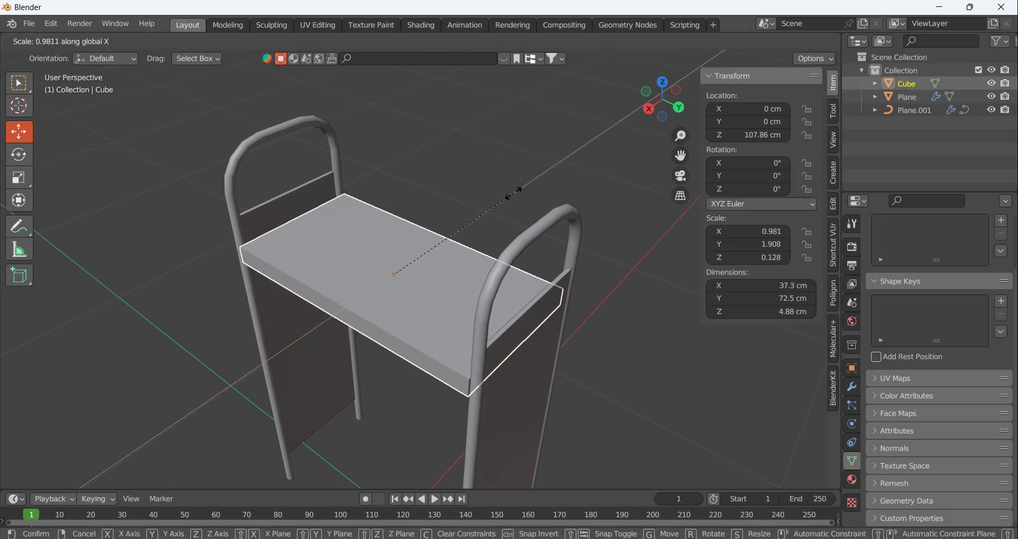
pyautogui.click(507, 183)
pyautogui.click(505, 168)
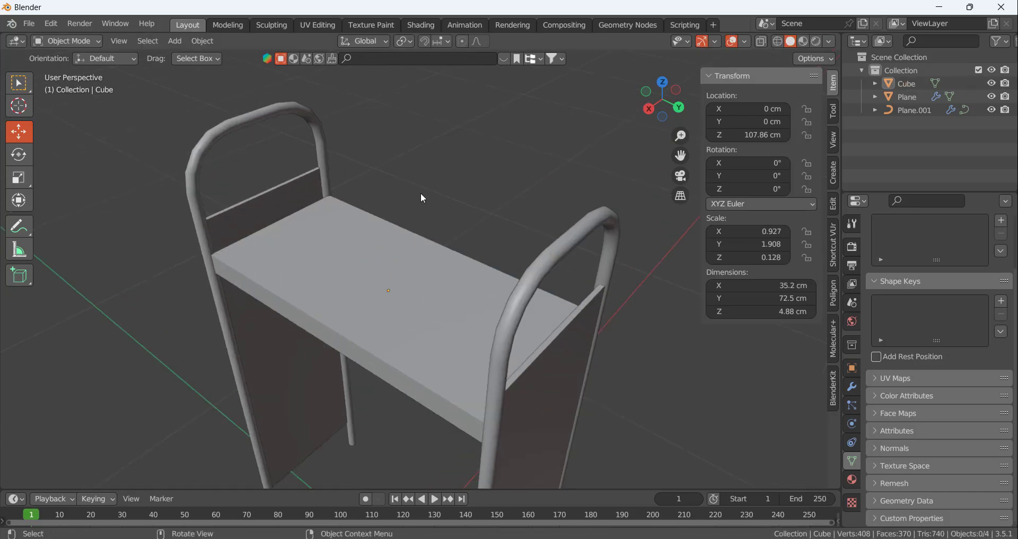
# Scale the shelf along Z to a thickness of about 3 cm
pyautogui.moveTo(421, 193); pyautogui.dragTo(564, 312, button='middle')
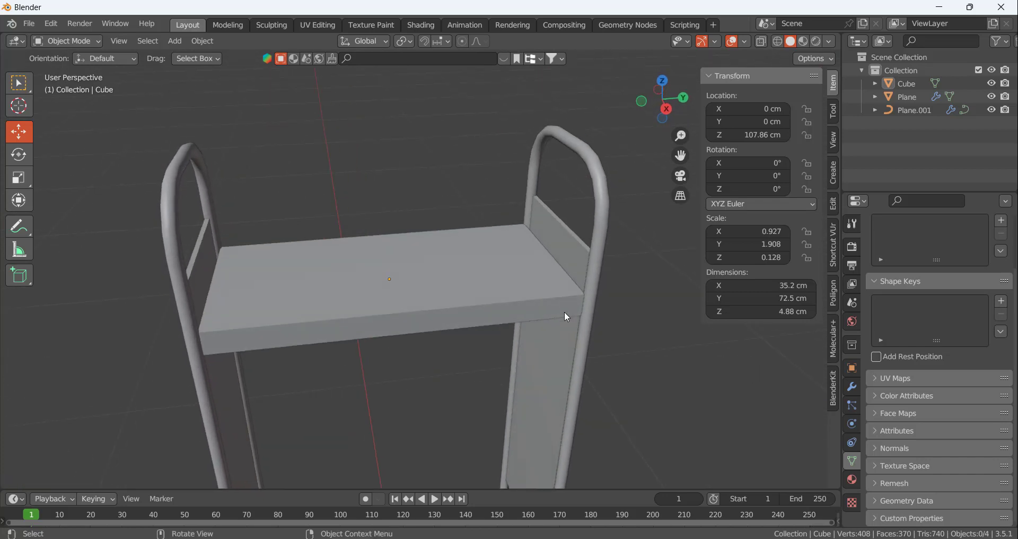
pyautogui.click(589, 294)
pyautogui.moveTo(457, 336)
pyautogui.mouseDown(button='middle')
pyautogui.moveTo(450, 305)
pyautogui.moveTo(464, 326)
pyautogui.mouseUp(button='middle')
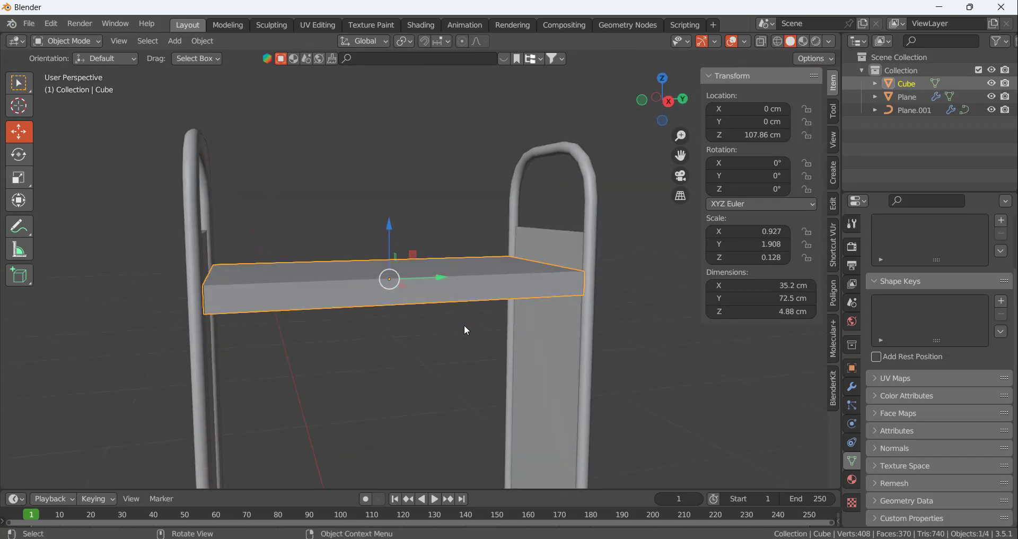
pyautogui.press('s')
pyautogui.press('z')
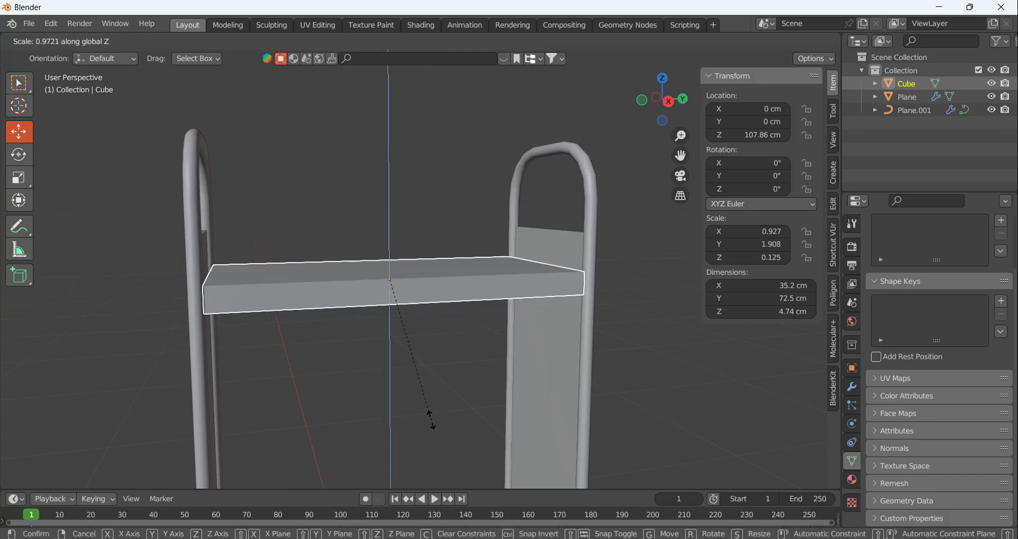
pyautogui.click(422, 367)
pyautogui.moveTo(423, 337); pyautogui.dragTo(421, 382, button='middle')
pyautogui.click(420, 378)
# Apply all transforms to the shelf
pyautogui.scroll(3, 377, 292)
pyautogui.click(321, 302)
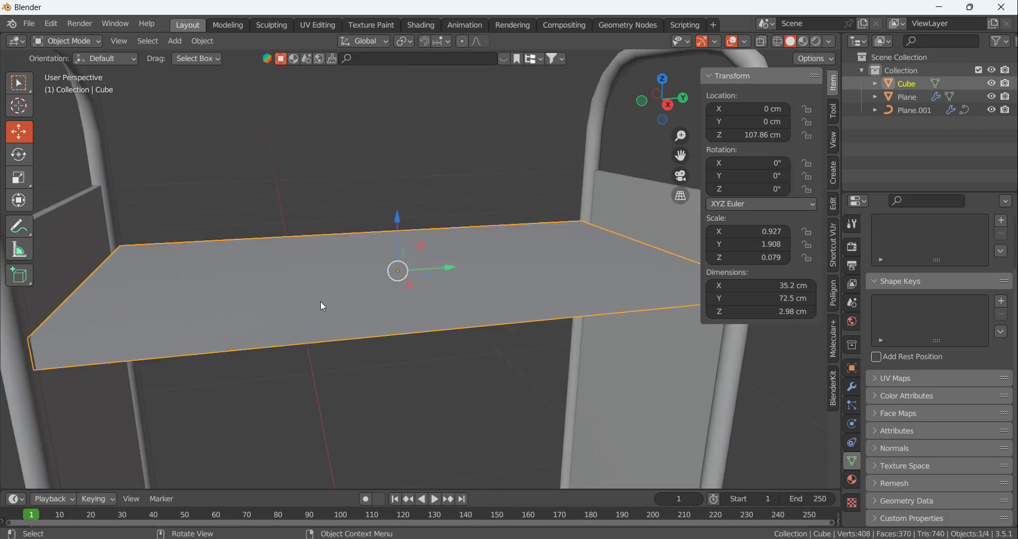
pyautogui.scroll(-2, 417, 411)
pyautogui.hotkey('ctrl', 'a')
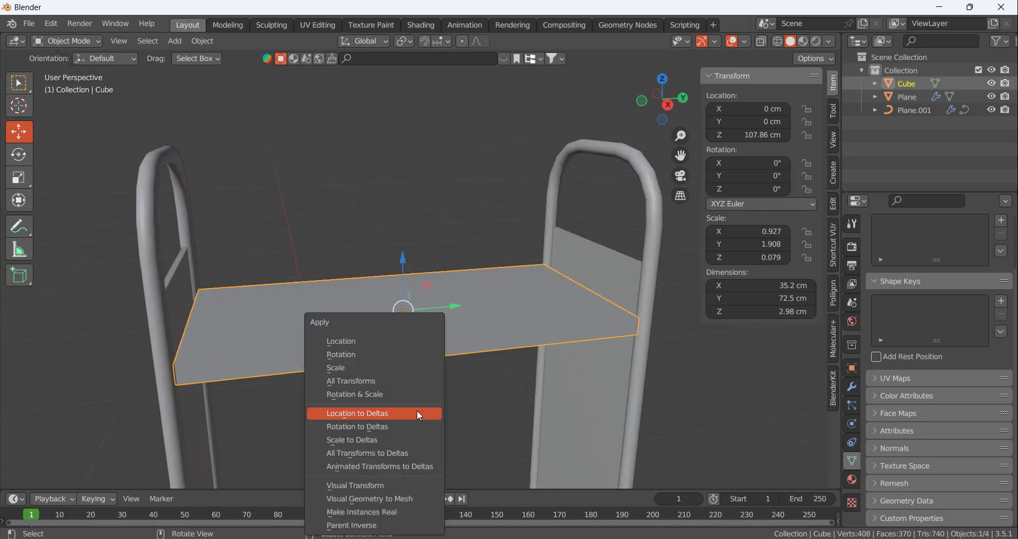
pyautogui.click(397, 381)
pyautogui.click(436, 386)
pyautogui.click(454, 375)
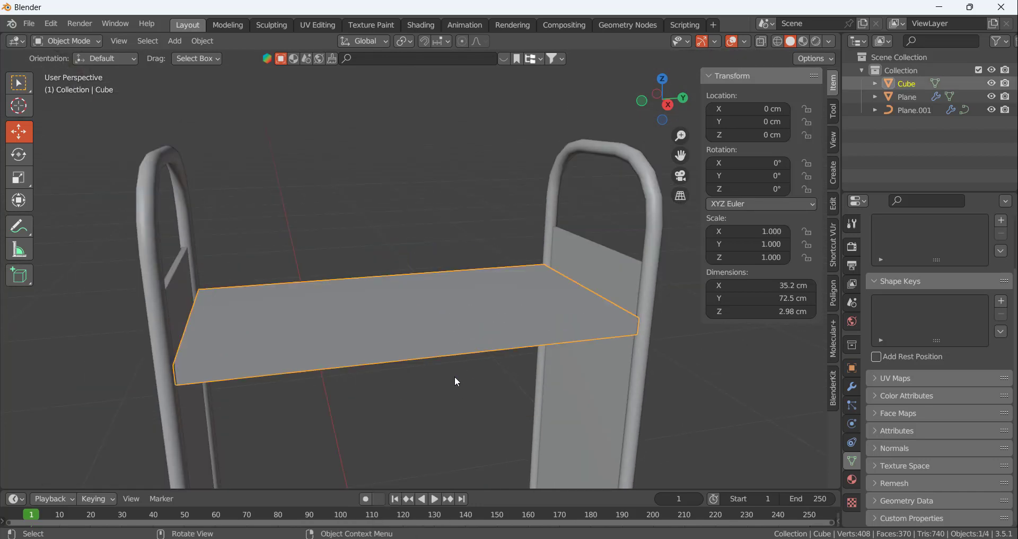
# Bevel all edges of the shelf by about 0.98 cm with 5 segments
pyautogui.moveTo(454, 375); pyautogui.dragTo(390, 396, button='middle')
pyautogui.press('Tab')
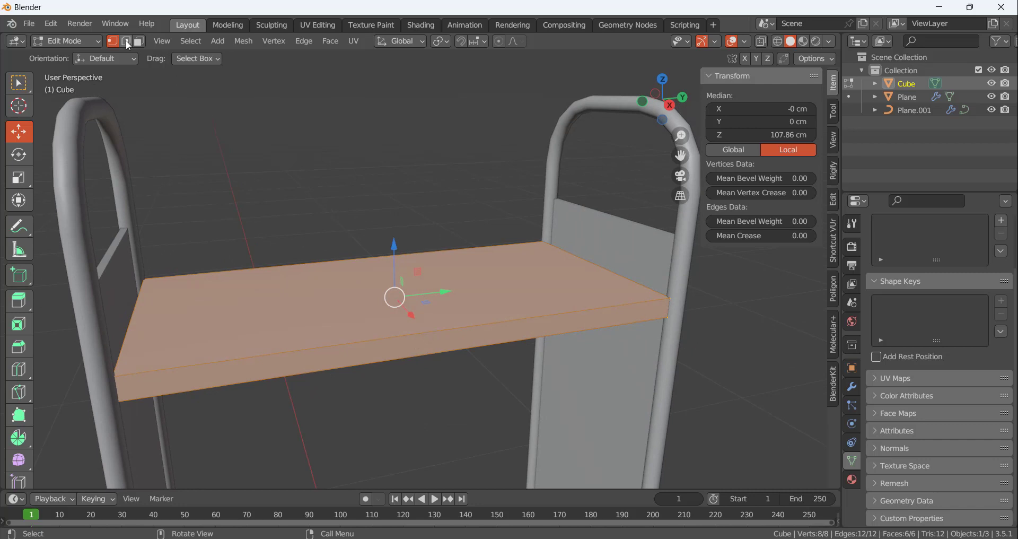
pyautogui.press('b')
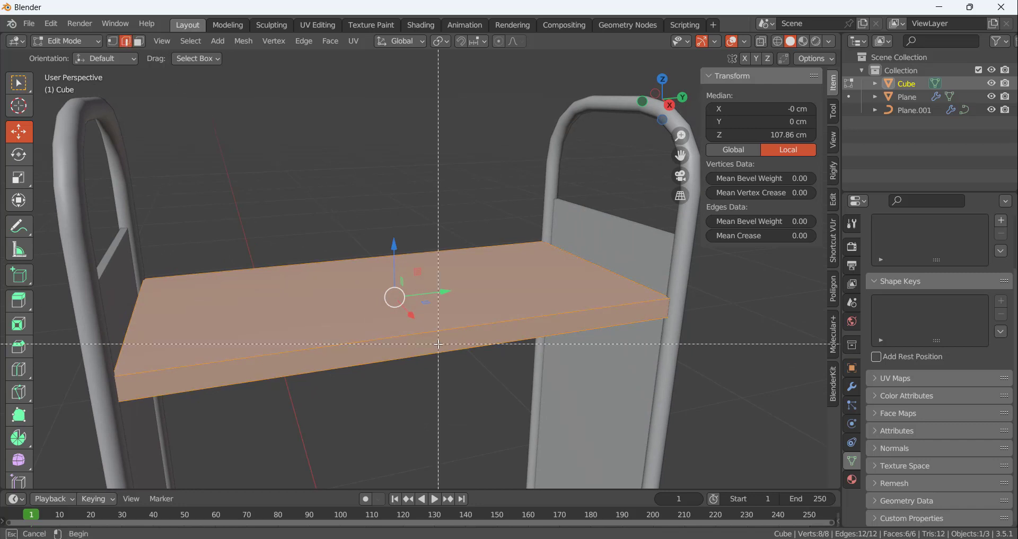
pyautogui.press('Escape')
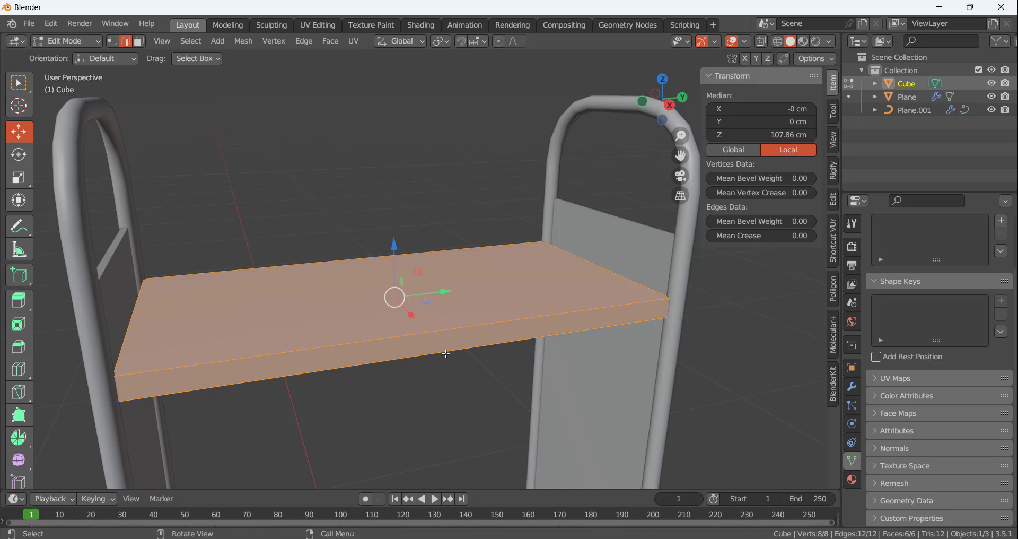
pyautogui.hotkey('ctrl', 'b')
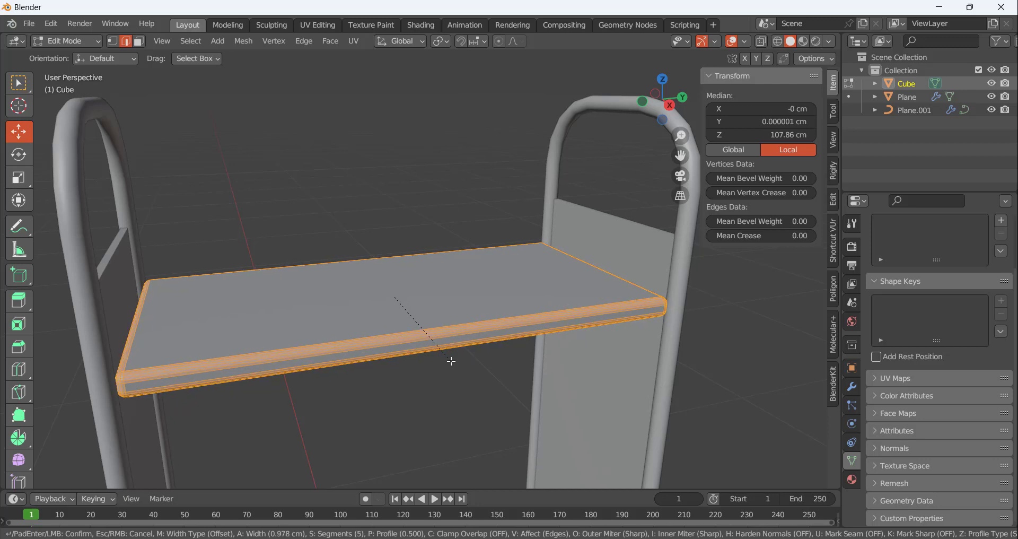
pyautogui.click(452, 362)
pyautogui.press('a')
pyautogui.moveTo(493, 357); pyautogui.dragTo(456, 381, button='middle')
pyautogui.click(462, 386)
pyautogui.press('Tab')
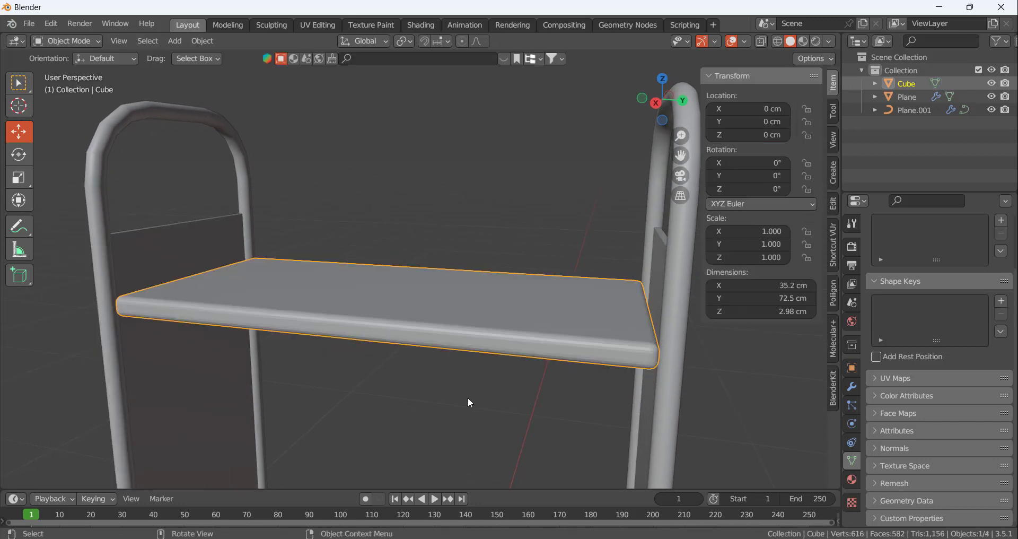
# Shade the shelf smooth and duplicate it in place
pyautogui.rightClick(456, 310)
pyautogui.click(435, 253)
pyautogui.moveTo(444, 211); pyautogui.dragTo(351, 222, button='middle')
pyautogui.click(425, 176)
pyautogui.click(391, 252)
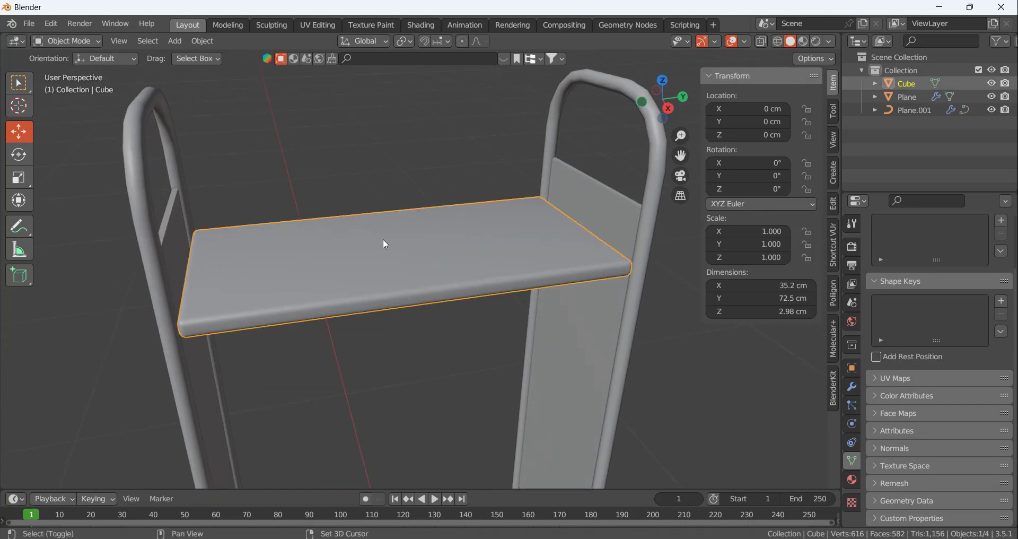
pyautogui.hotkey('shift', 'd')
pyautogui.rightClick(396, 186)
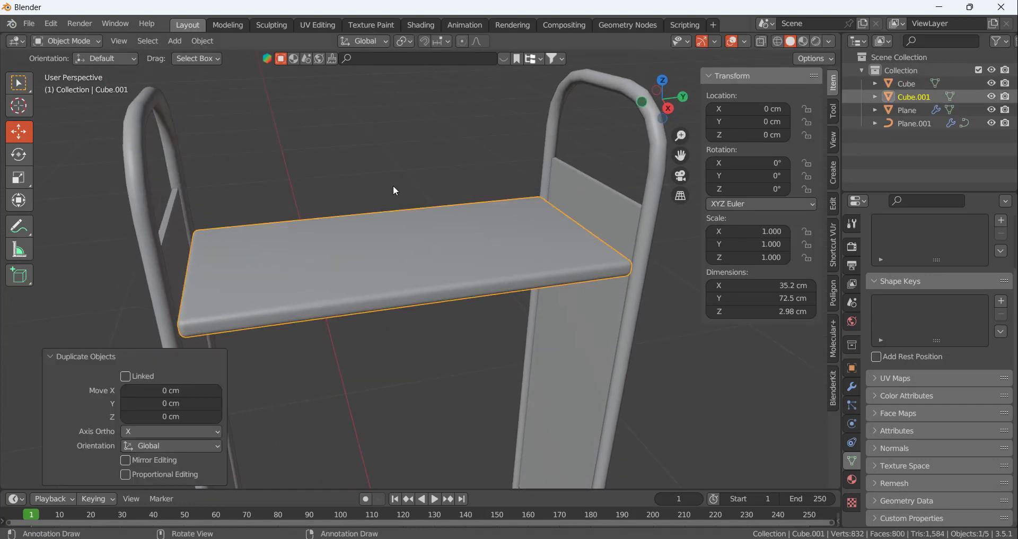
# Try to rotate the duplicated shelf 90° about the Y axis, and undo the rotation
pyautogui.scroll(-5, 409, 218)
pyautogui.write('ry')
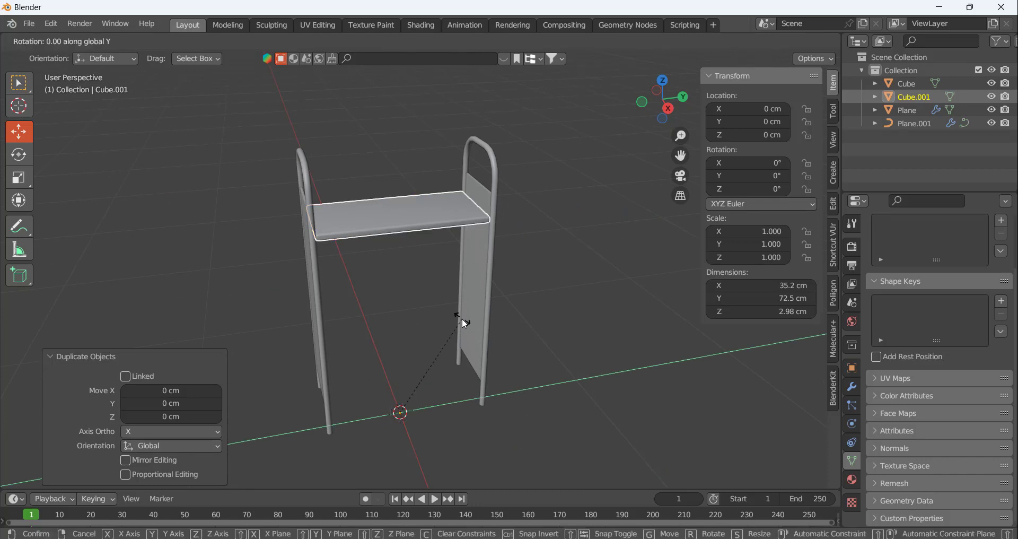
pyautogui.write('90')
pyautogui.press('Return')
pyautogui.moveTo(422, 293); pyautogui.dragTo(441, 276, button='middle')
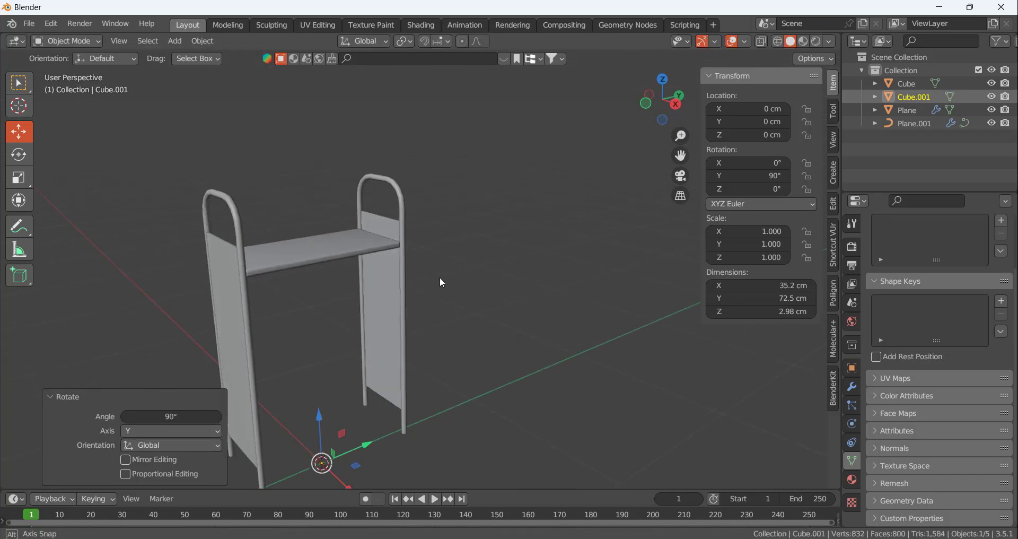
pyautogui.click(512, 240)
pyautogui.hotkey('ctrl', 'z')
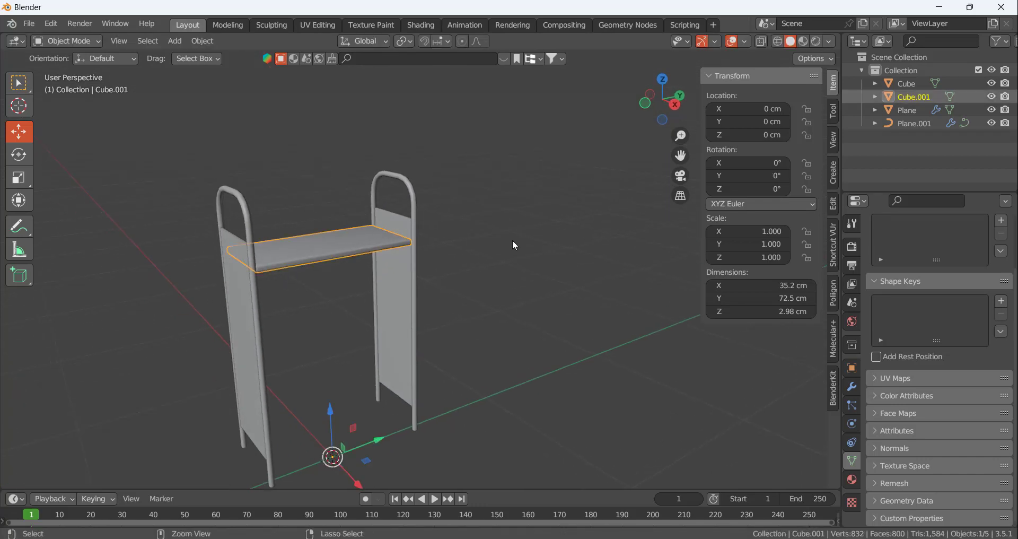
pyautogui.moveTo(367, 311); pyautogui.dragTo(436, 323, button='middle')
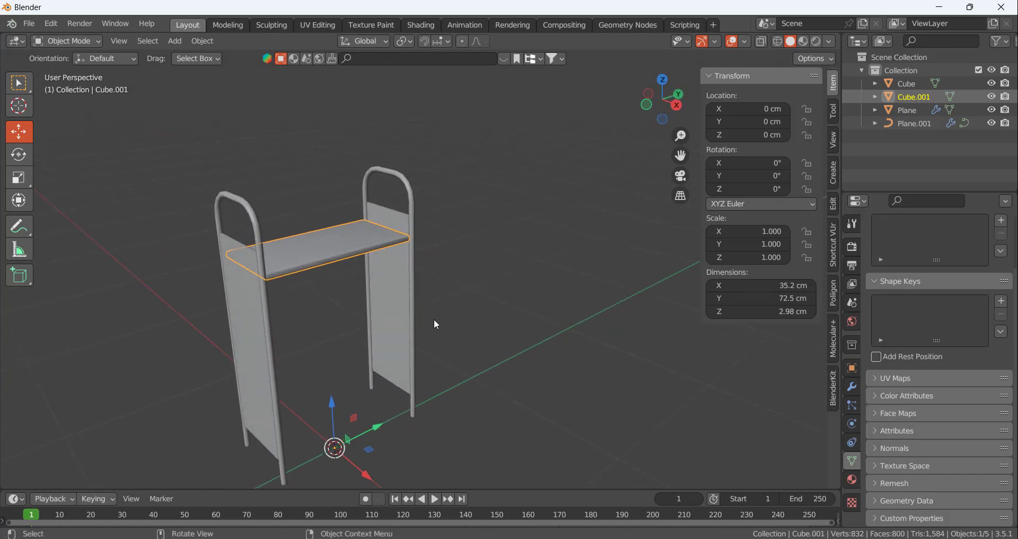
pyautogui.press('r')
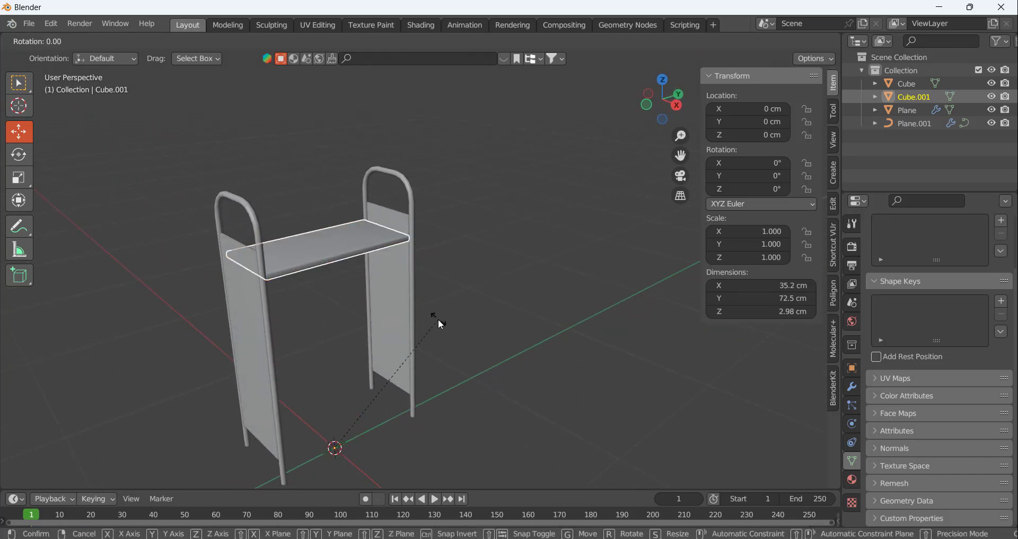
pyautogui.press('y')
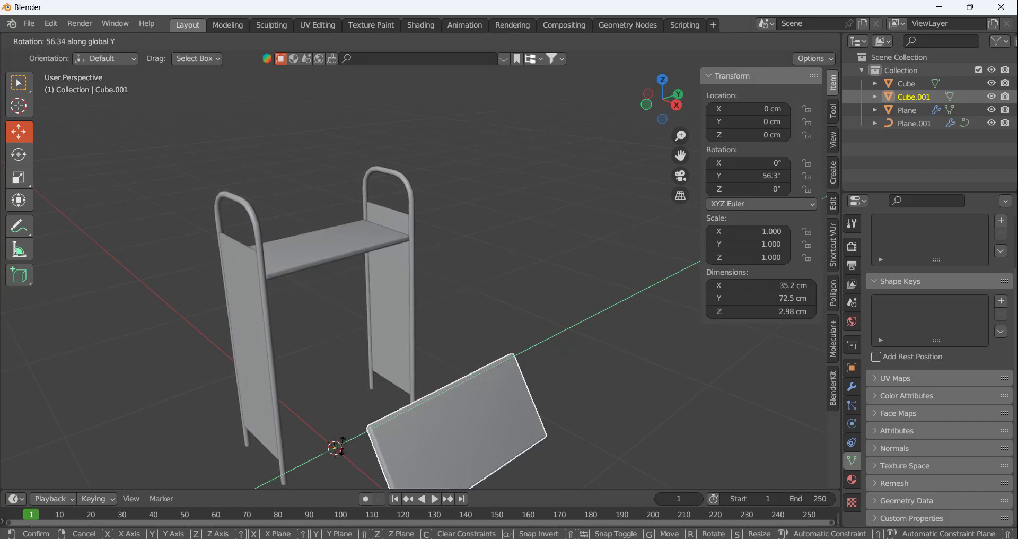
pyautogui.rightClick(505, 326)
pyautogui.click(504, 324)
pyautogui.scroll(-1, 490, 282)
pyautogui.scroll(2, 444, 308)
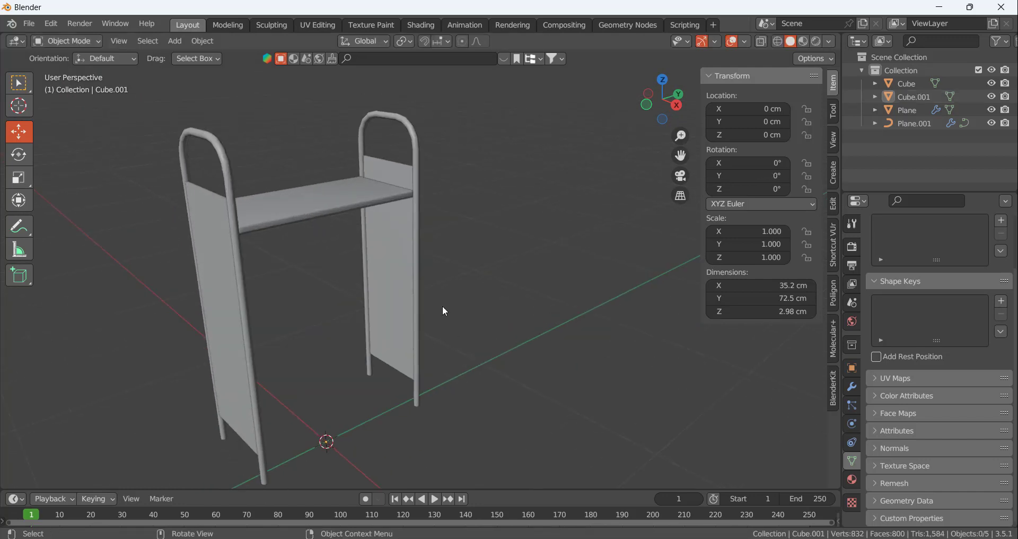
# Apply all transforms to the duplicated shelf and set its origin to its geometry
pyautogui.click(327, 192)
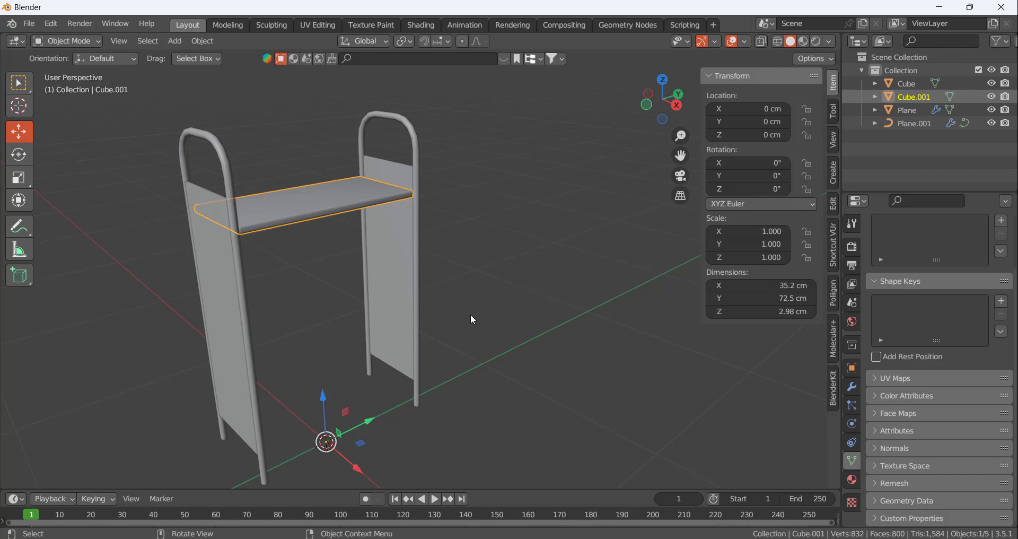
pyautogui.hotkey('ctrl', 'a')
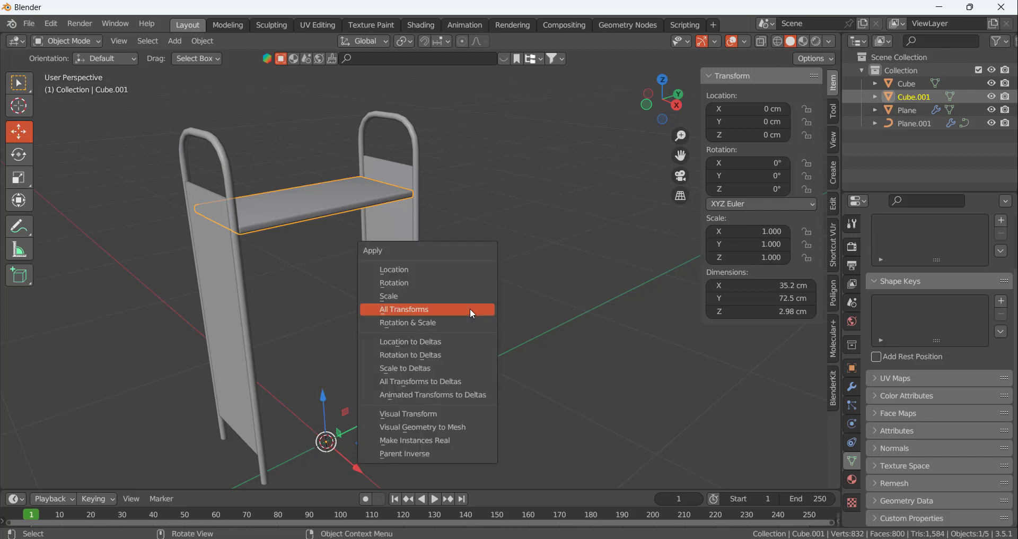
pyautogui.click(472, 312)
pyautogui.rightClick(329, 195)
pyautogui.moveTo(324, 240)
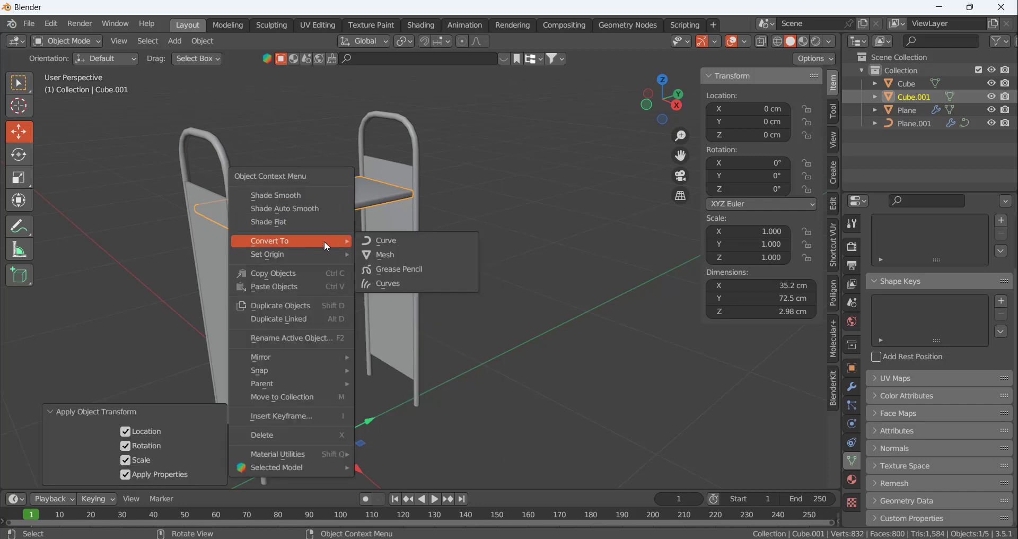
pyautogui.moveTo(323, 261)
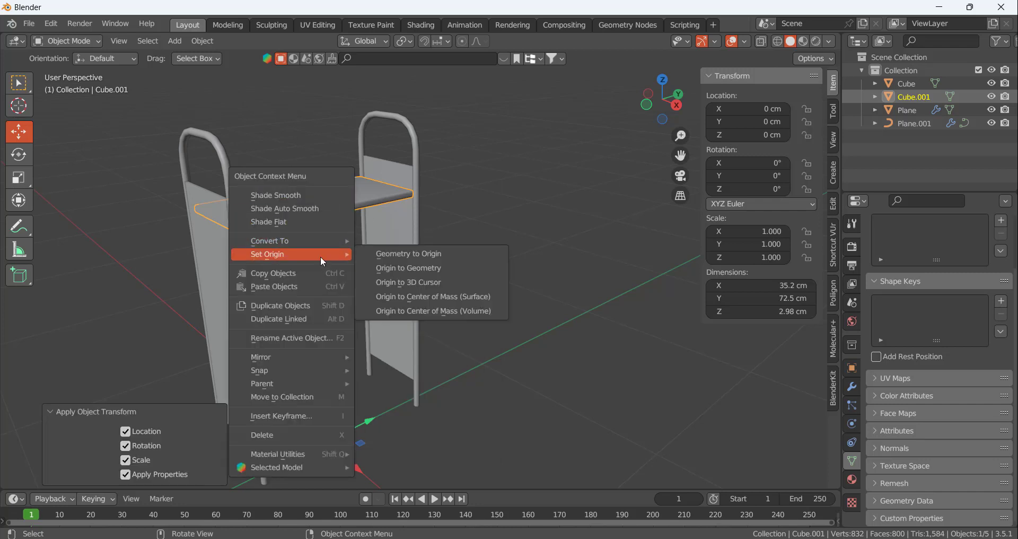
pyautogui.click(408, 269)
# Rotate the duplicated shelf 90° about the global Y axis so it stands upright
pyautogui.press('r')
pyautogui.press('y')
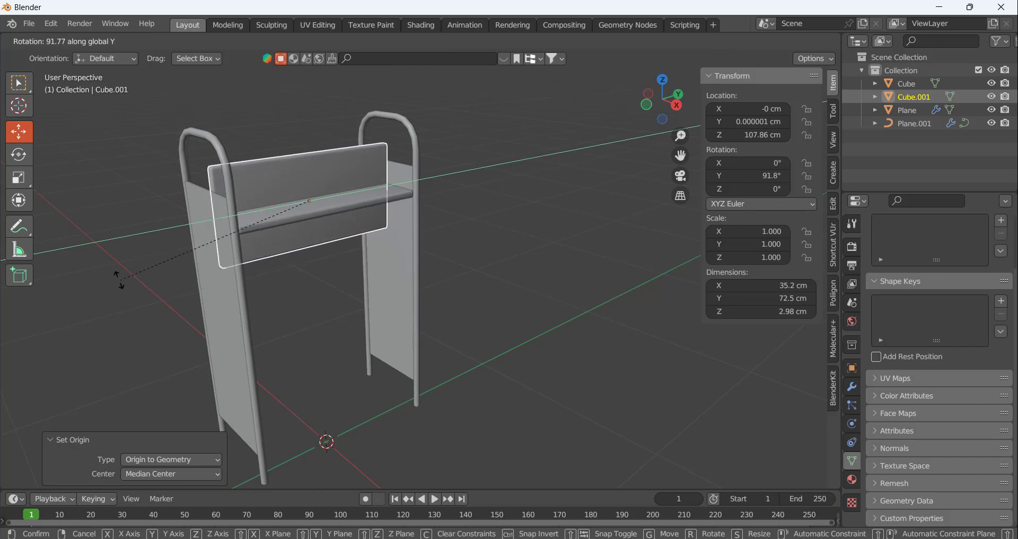
pyautogui.write('90')
pyautogui.press('Return')
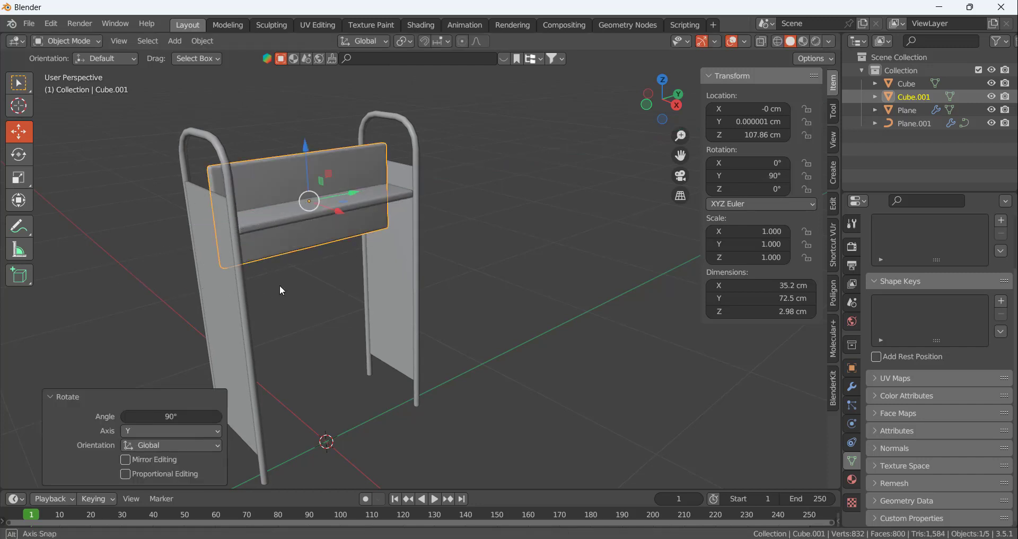
# Move the upright panel up along Z by about 17.3 cm so it stands above the shelf
pyautogui.moveTo(279, 284); pyautogui.dragTo(307, 161, button='middle')
pyautogui.press('g')
pyautogui.press('z')
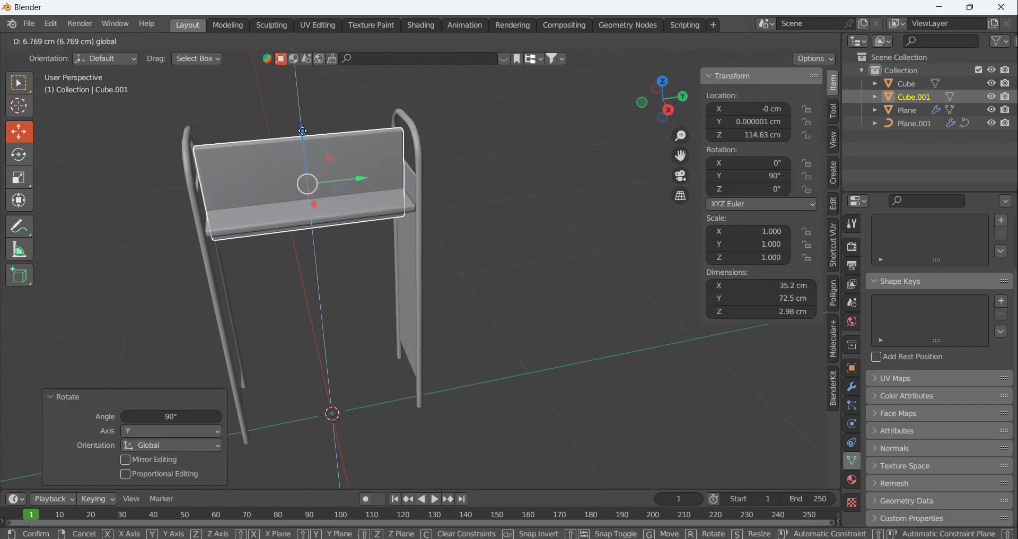
pyautogui.click(302, 101)
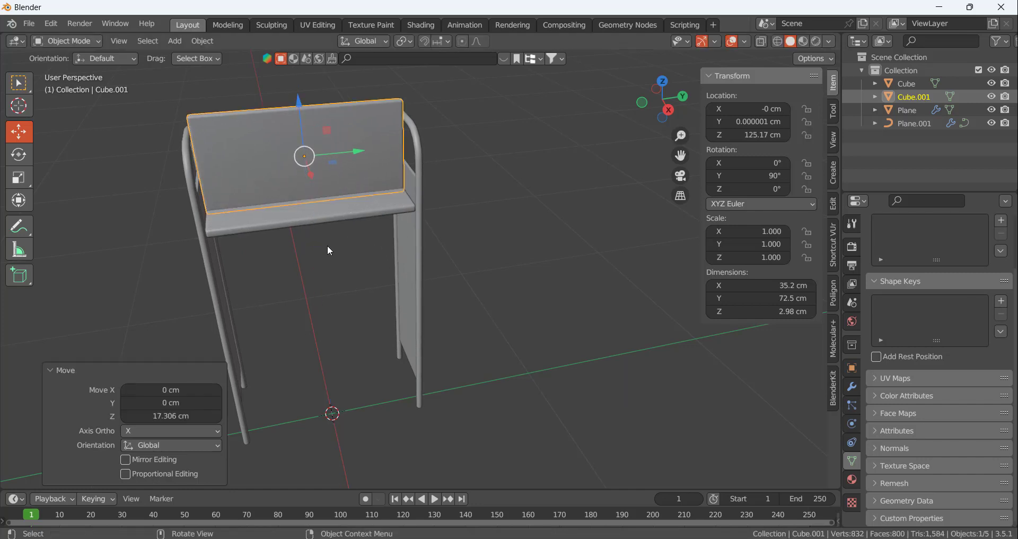
pyautogui.click(336, 288)
pyautogui.moveTo(322, 283)
pyautogui.mouseDown(button='middle')
pyautogui.moveTo(285, 271)
pyautogui.moveTo(341, 282)
pyautogui.mouseUp(button='middle')
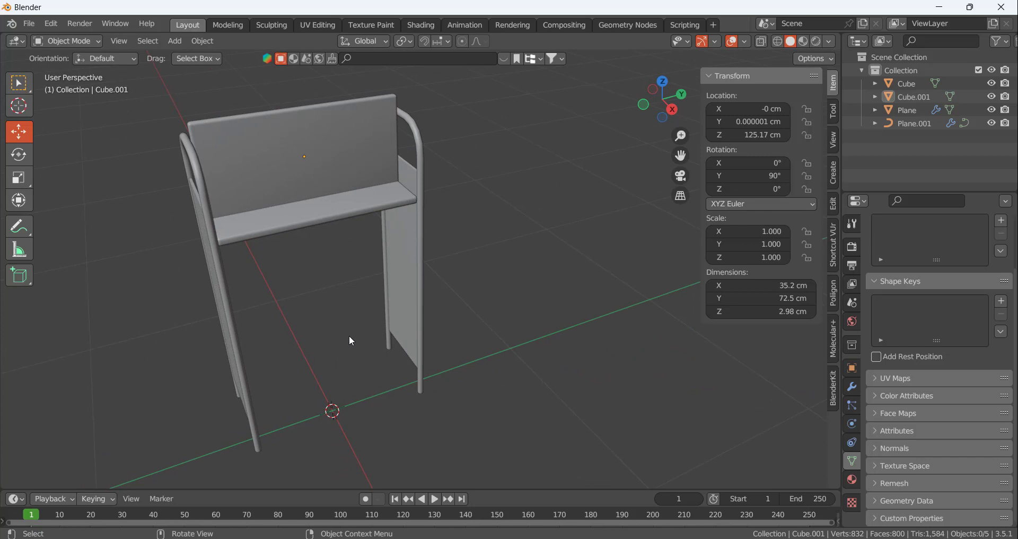
# Scale the upright panel along global Z to a height of about 16.8 cm
pyautogui.click(339, 148)
pyautogui.press('s')
pyautogui.press('z')
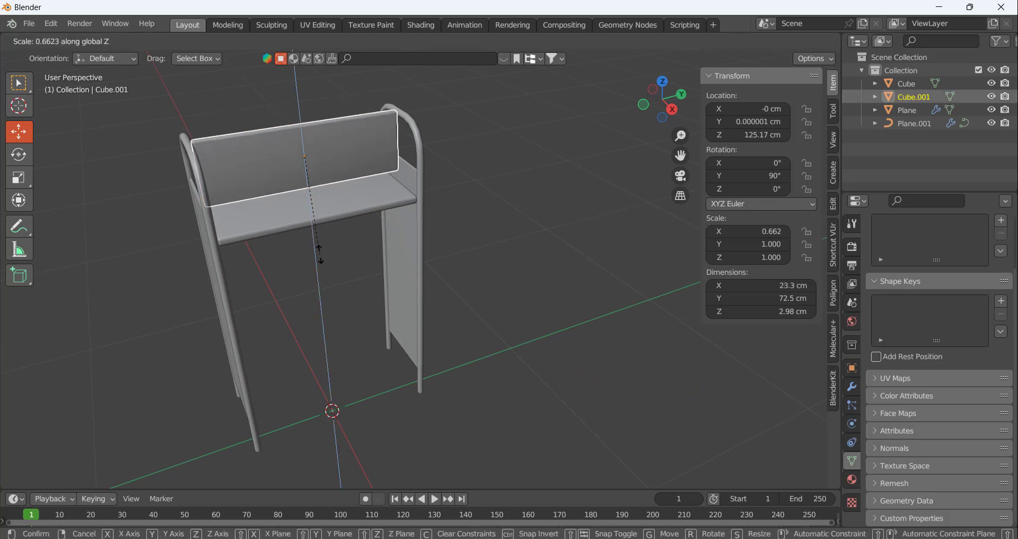
pyautogui.click(367, 258)
# Move the upright panel along X to about -17.3 cm, at the rear edge of the shelf
pyautogui.moveTo(367, 258); pyautogui.dragTo(431, 157, button='middle')
pyautogui.click(368, 93)
pyautogui.scroll(4, 350, 132)
pyautogui.click(322, 184)
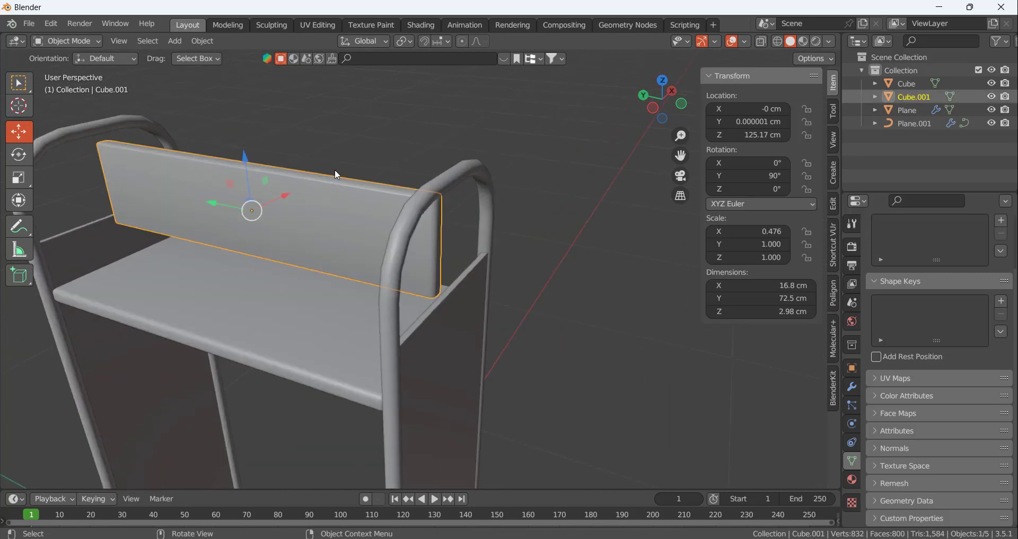
pyautogui.press('g')
pyautogui.press('x')
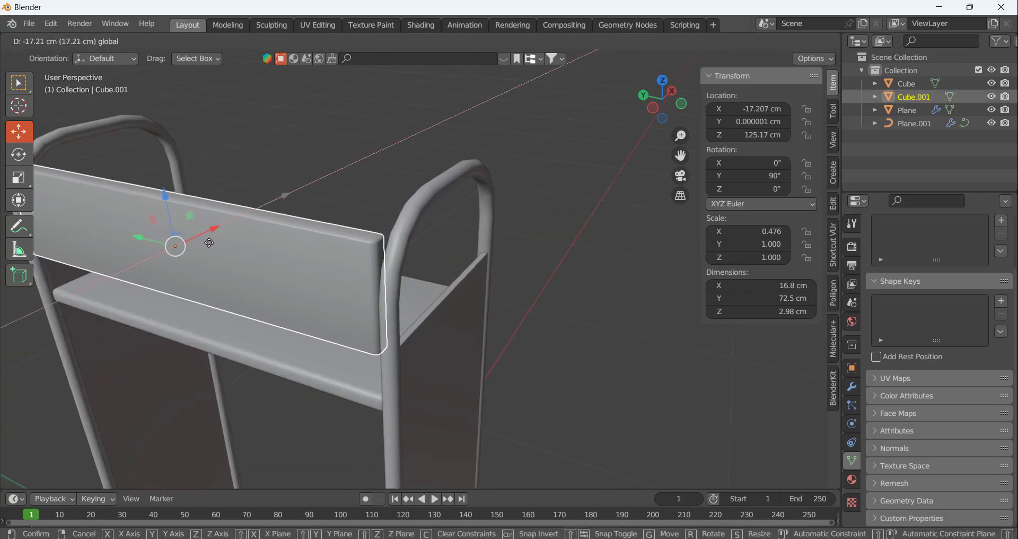
pyautogui.moveTo(208, 242); pyautogui.dragTo(208, 243)
pyautogui.click(337, 113)
# Lower the back panel along Z to about 117.5 cm so it meets the shelf
pyautogui.scroll(-3, 398, 132)
pyautogui.moveTo(265, 194); pyautogui.dragTo(401, 183, button='middle')
pyautogui.click(400, 182)
pyautogui.moveTo(391, 129); pyautogui.dragTo(477, 268)
pyautogui.moveTo(476, 269); pyautogui.dragTo(399, 157, button='middle')
pyautogui.moveTo(393, 152); pyautogui.dragTo(398, 163)
pyautogui.click(410, 125)
pyautogui.scroll(5, 440, 175)
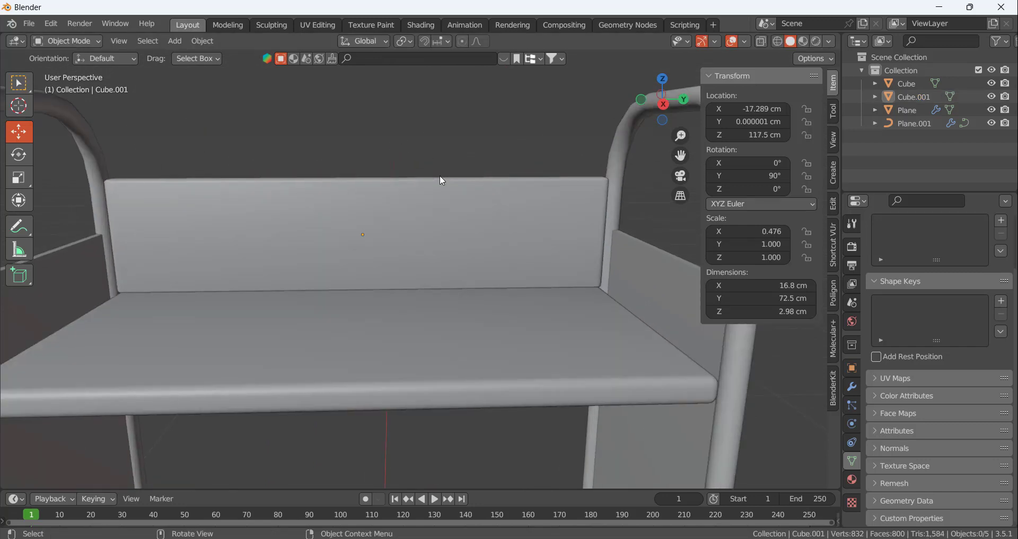
# Scale the back panel along global X to a thickness of about 1.74 cm
pyautogui.moveTo(407, 205); pyautogui.dragTo(470, 316, button='middle')
pyautogui.moveTo(420, 183); pyautogui.dragTo(348, 173, button='middle')
pyautogui.click(348, 173)
pyautogui.press('s')
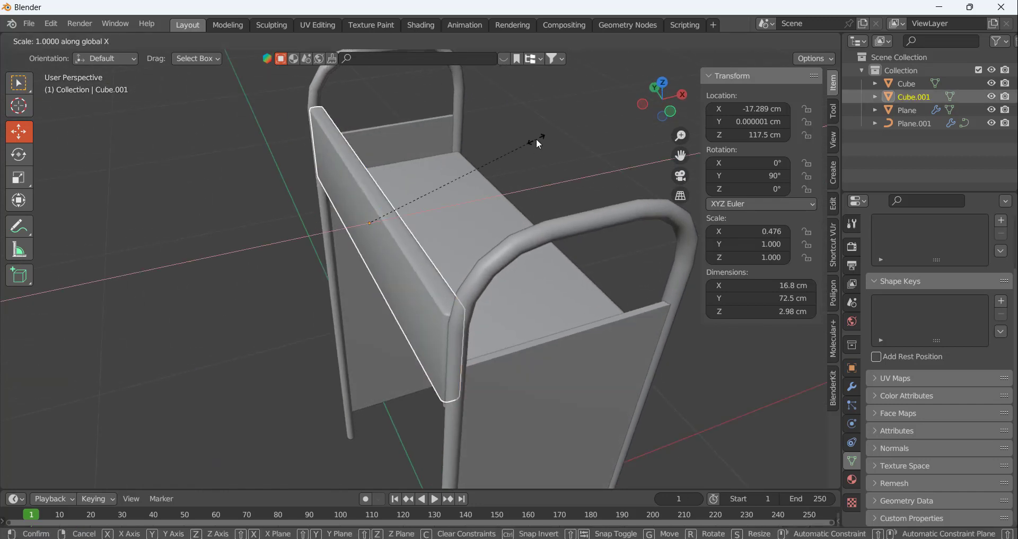
pyautogui.press('x')
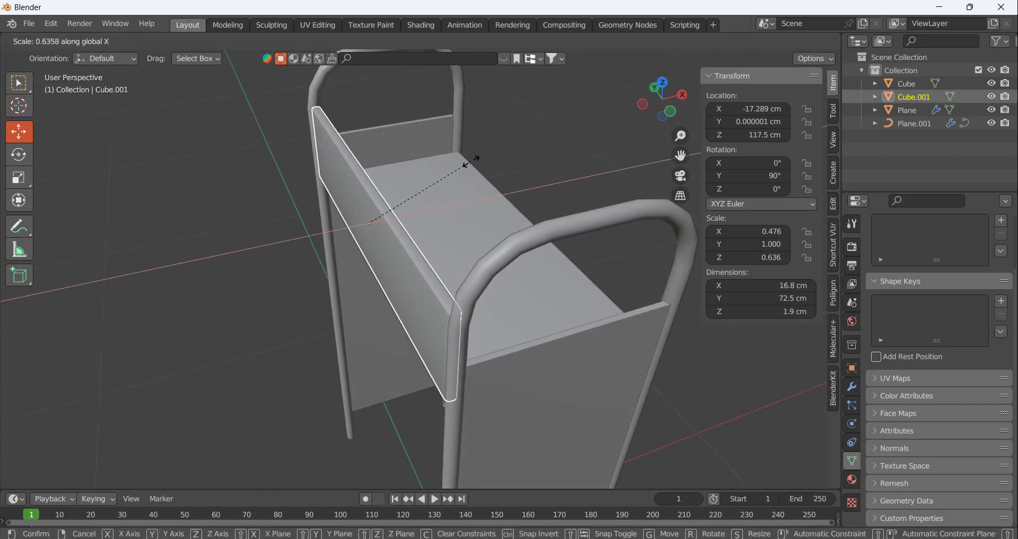
pyautogui.click(457, 166)
pyautogui.click(441, 109)
pyautogui.moveTo(440, 108); pyautogui.dragTo(419, 138, button='middle')
pyautogui.moveTo(594, 238); pyautogui.dragTo(561, 169, button='middle')
pyautogui.click(557, 167)
pyautogui.moveTo(599, 205); pyautogui.dragTo(451, 117, button='middle')
pyautogui.click(451, 117)
# Select only the shelf and set its origin to the 3D cursor
pyautogui.moveTo(374, 172); pyautogui.dragTo(439, 246, button='middle')
pyautogui.click(395, 216)
pyautogui.keyDown('shift'); pyautogui.click(409, 279); pyautogui.keyUp('shift')
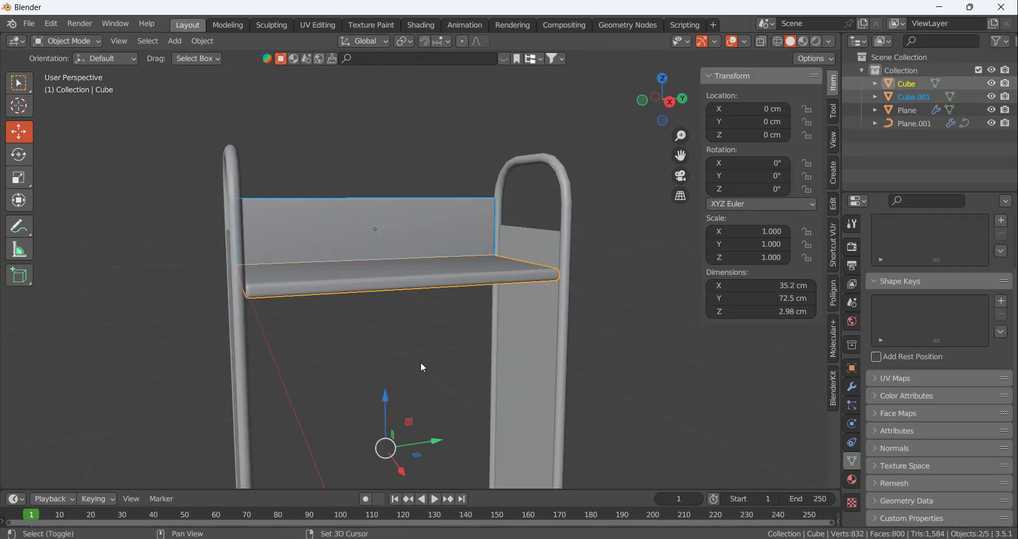
pyautogui.click(426, 289)
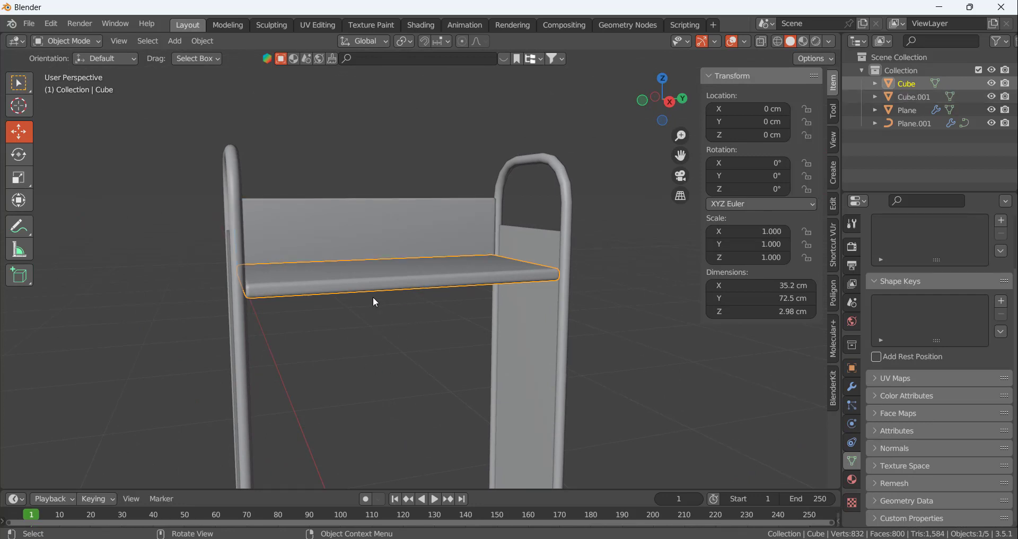
pyautogui.rightClick(374, 286)
pyautogui.moveTo(374, 286)
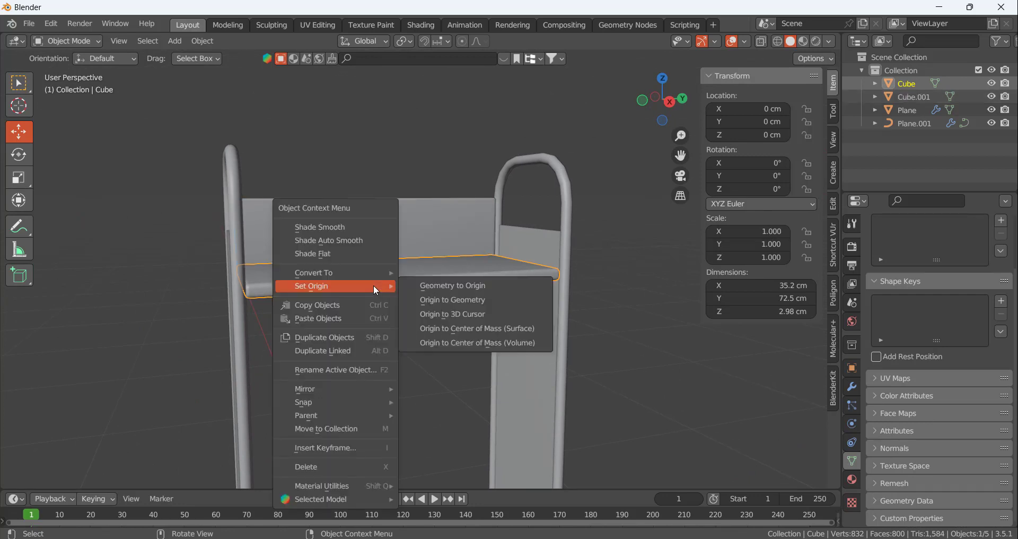
pyautogui.click(463, 313)
pyautogui.click(465, 318)
# Set the shelf's origin to its geometry, and select the back panel
pyautogui.click(407, 287)
pyautogui.rightClick(406, 286)
pyautogui.moveTo(406, 286)
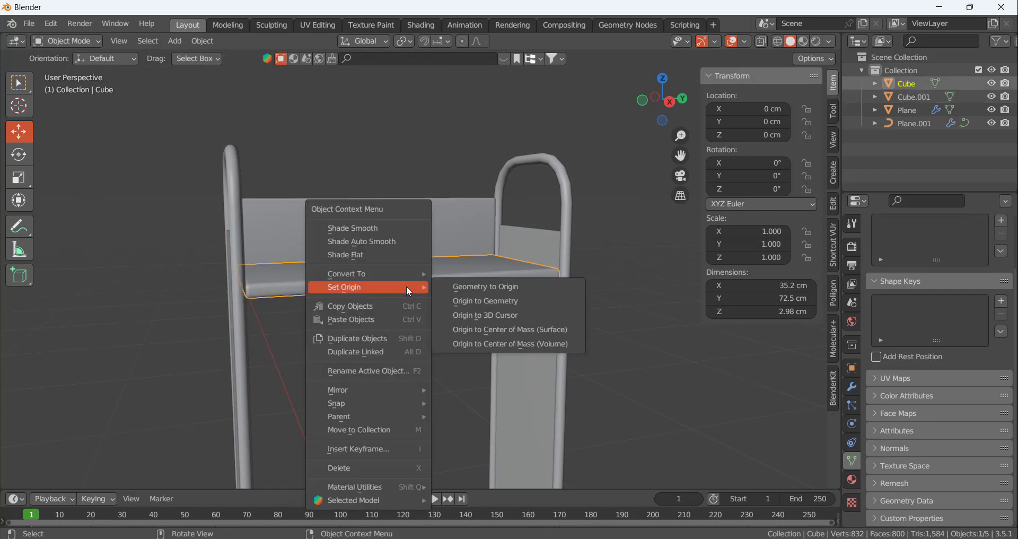
pyautogui.click(460, 301)
pyautogui.click(480, 317)
pyautogui.scroll(-4, 419, 283)
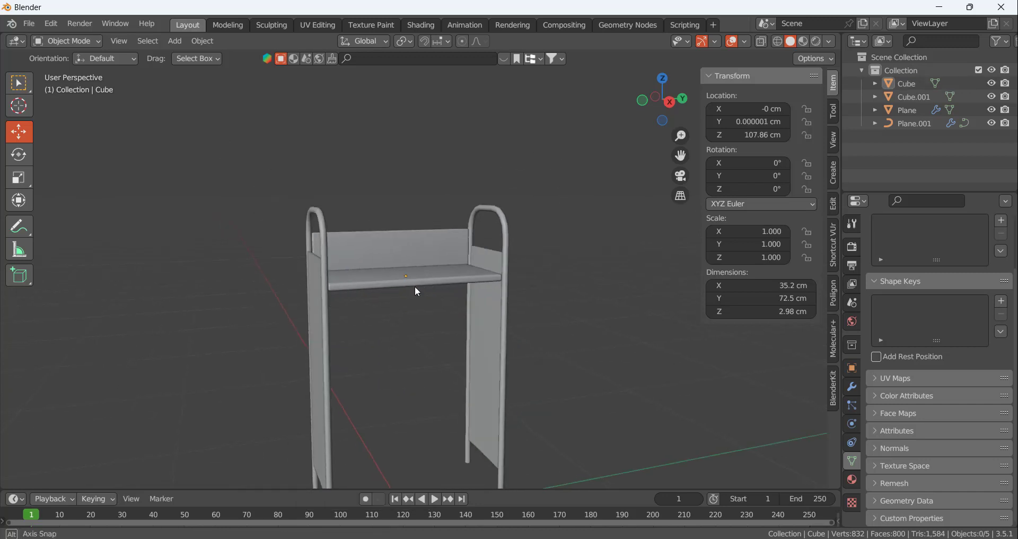
pyautogui.click(409, 244)
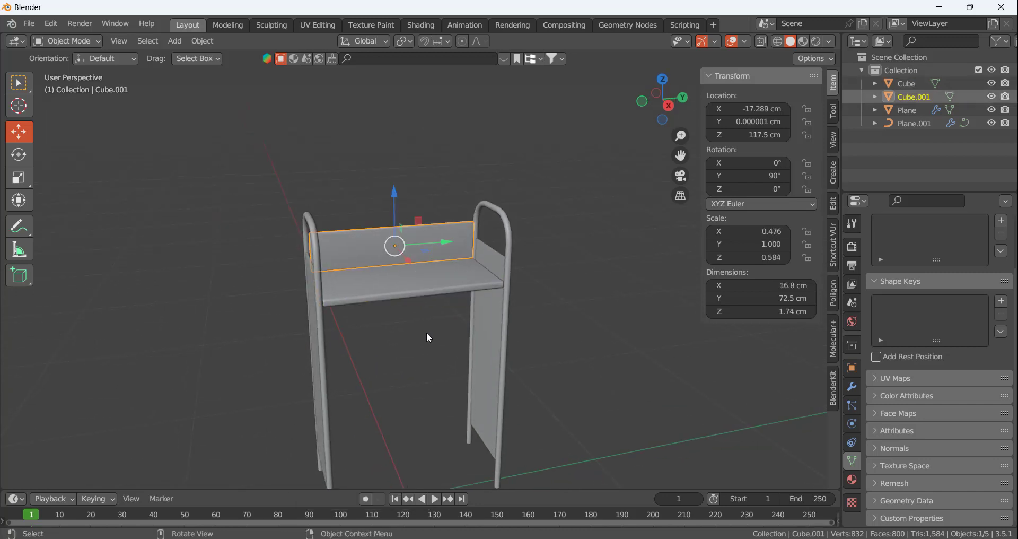
# Duplicate the top shelf with its back panel and lower the copies along Z by about 95.2 cm to the frame's base
pyautogui.moveTo(427, 333); pyautogui.dragTo(384, 303, button='middle')
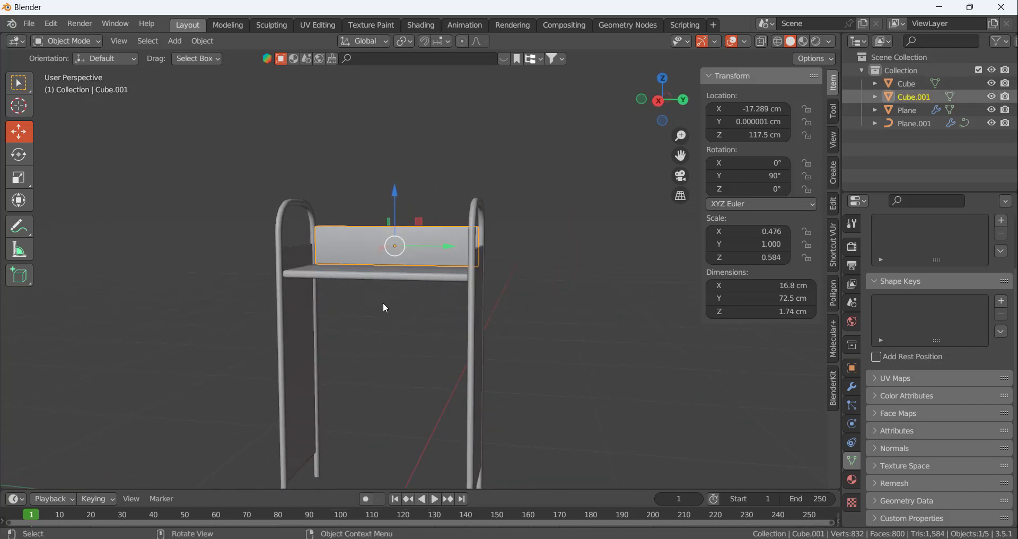
pyautogui.click(360, 273)
pyautogui.press('KP_1')
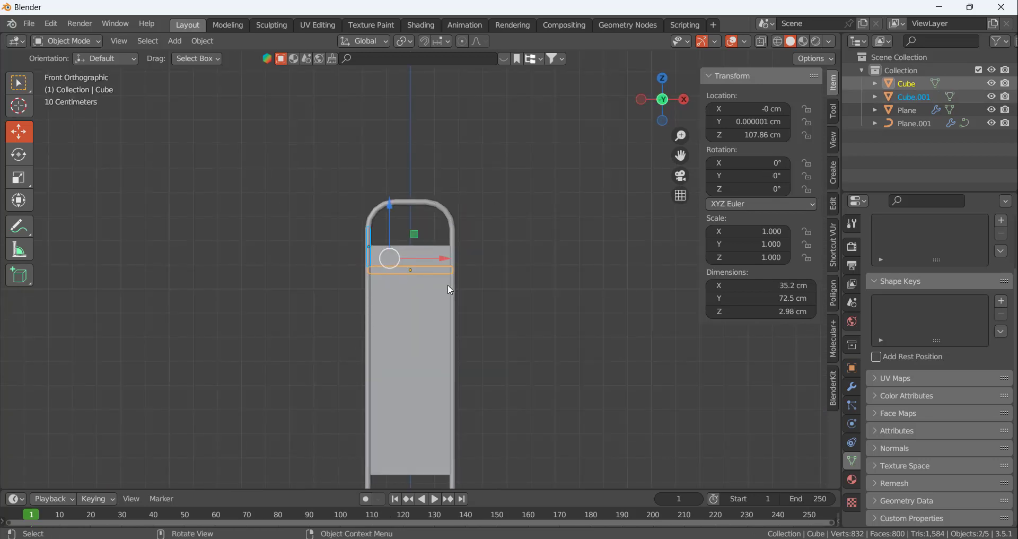
pyautogui.press('KP_3')
pyautogui.scroll(6, 419, 297)
pyautogui.scroll(-5, 415, 281)
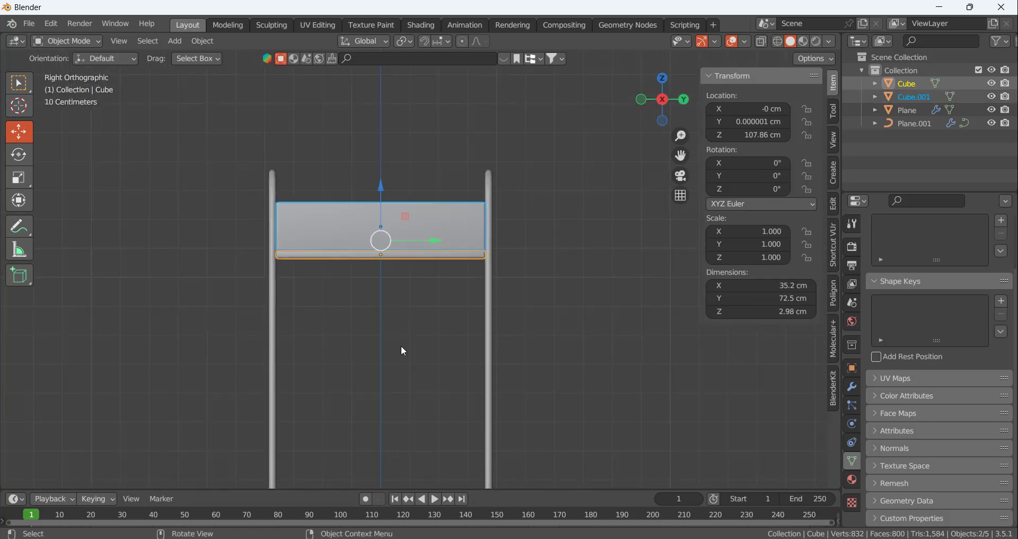
pyautogui.scroll(-6, 403, 351)
pyautogui.scroll(4, 393, 393)
pyautogui.hotkey('shift', 'd')
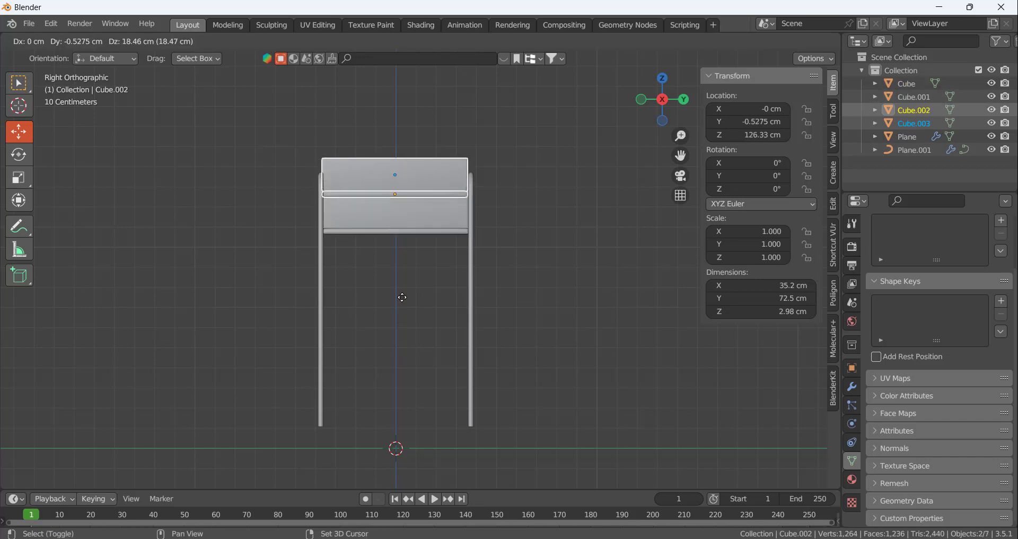
pyautogui.rightClick(402, 293)
pyautogui.moveTo(396, 173); pyautogui.dragTo(389, 361)
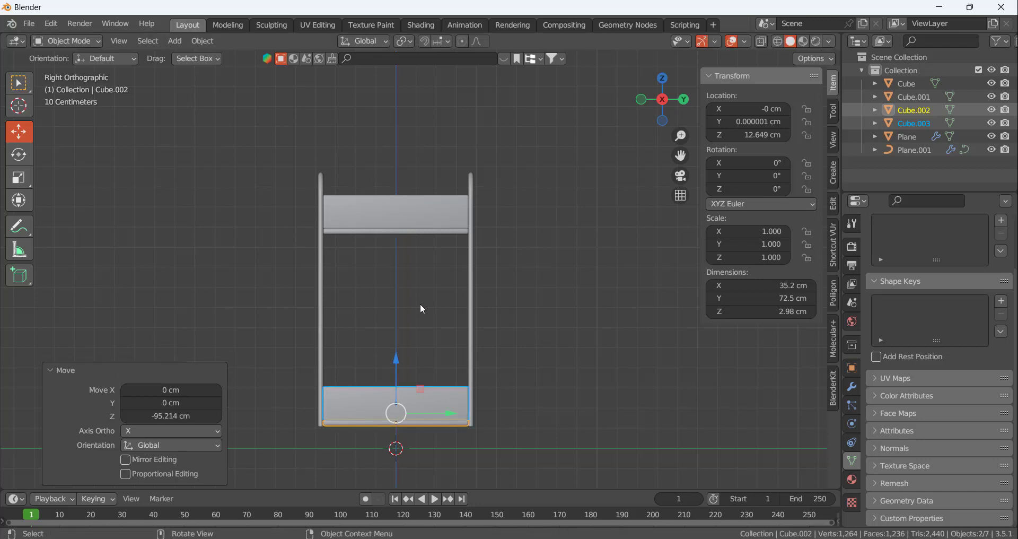
pyautogui.click(422, 308)
# Duplicate the top shelf and back panel again, lowering the copies along Z to a shelf height of about 58 cm
pyautogui.click(394, 215)
pyautogui.keyDown('shift'); pyautogui.click(390, 231); pyautogui.keyUp('shift')
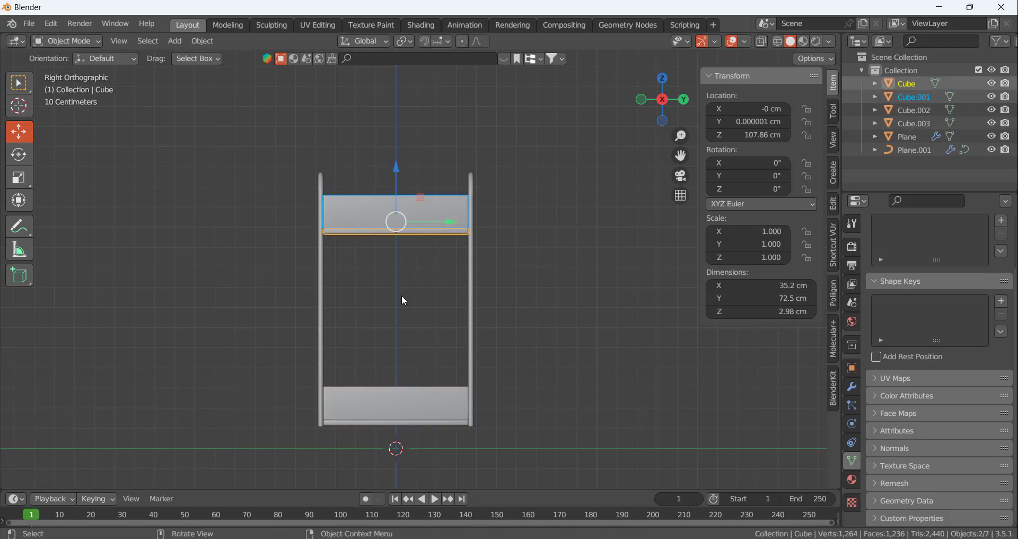
pyautogui.hotkey('shift', 'd')
pyautogui.rightClick(421, 227)
pyautogui.moveTo(395, 168); pyautogui.dragTo(396, 272)
pyautogui.click(551, 296)
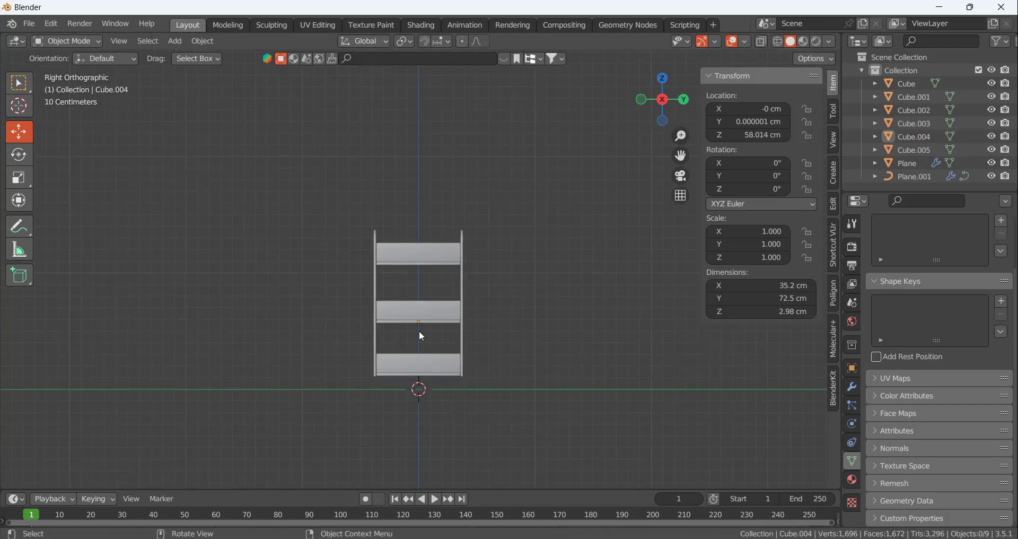
# Raise the bottom shelf and its back panel together along Z by about 19.9 cm
pyautogui.moveTo(418, 334); pyautogui.dragTo(456, 232, button='middle')
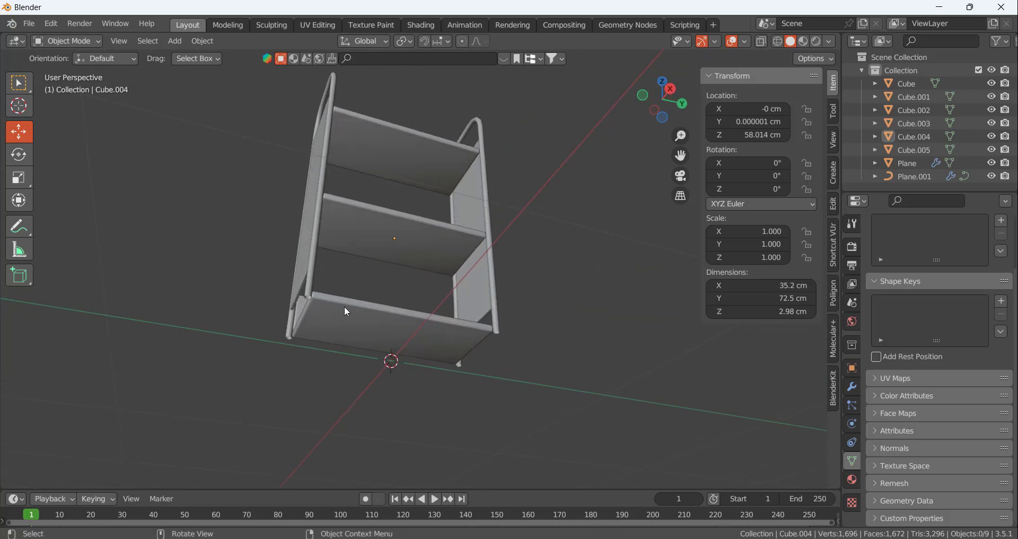
pyautogui.scroll(-4, 337, 307)
pyautogui.scroll(6, 342, 289)
pyautogui.moveTo(353, 295); pyautogui.dragTo(360, 352, button='middle')
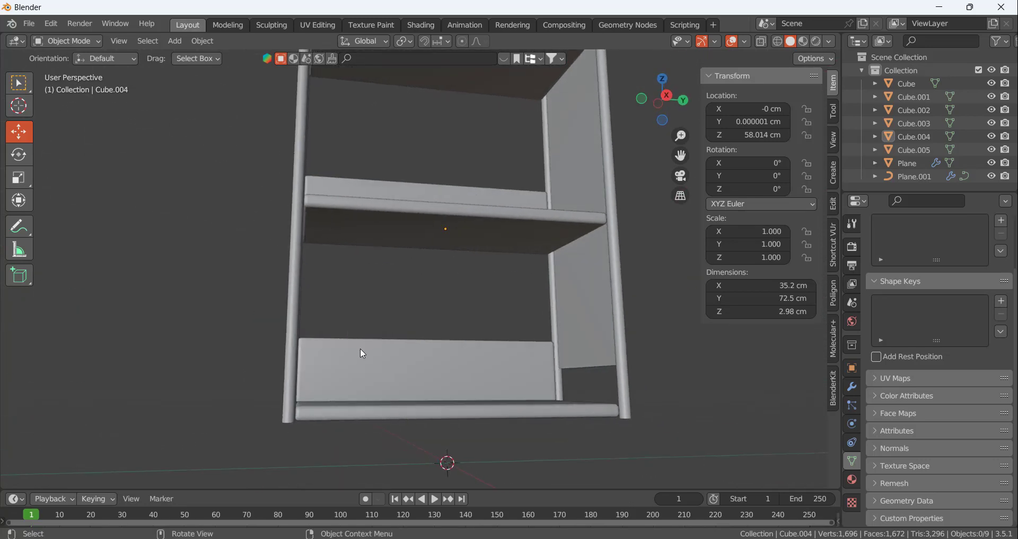
pyautogui.click(359, 352)
pyautogui.keyDown('shift'); pyautogui.click(371, 412); pyautogui.keyUp('shift')
pyautogui.moveTo(438, 339); pyautogui.dragTo(443, 261)
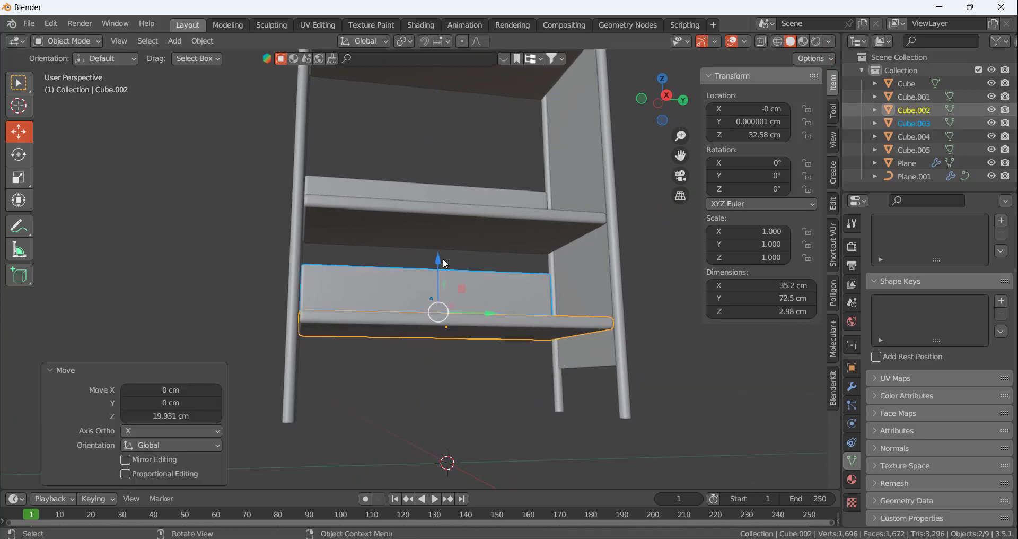
pyautogui.click(432, 391)
# Check the book cart reference in the browser, and raise the tube frame's lower end points in Blender to about Z 19.1 cm
pyautogui.moveTo(432, 391); pyautogui.dragTo(366, 373, button='middle')
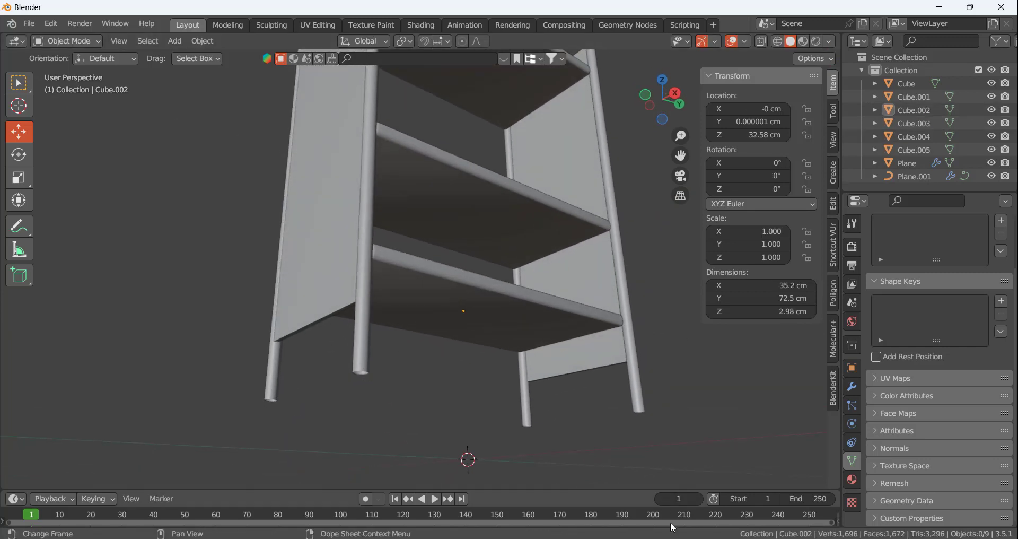
pyautogui.hotkey('alt', 'Tab')
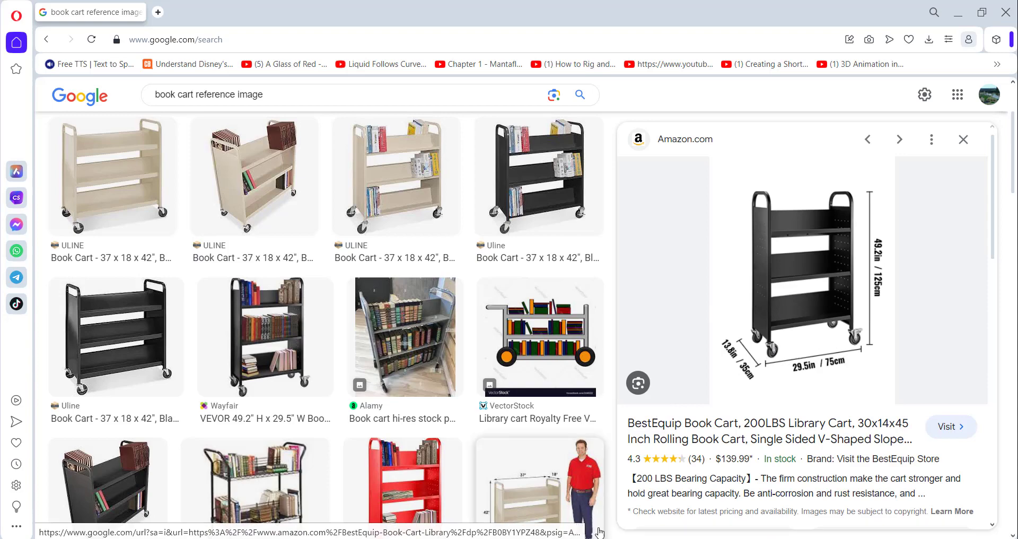
pyautogui.hotkey('alt', 'Tab')
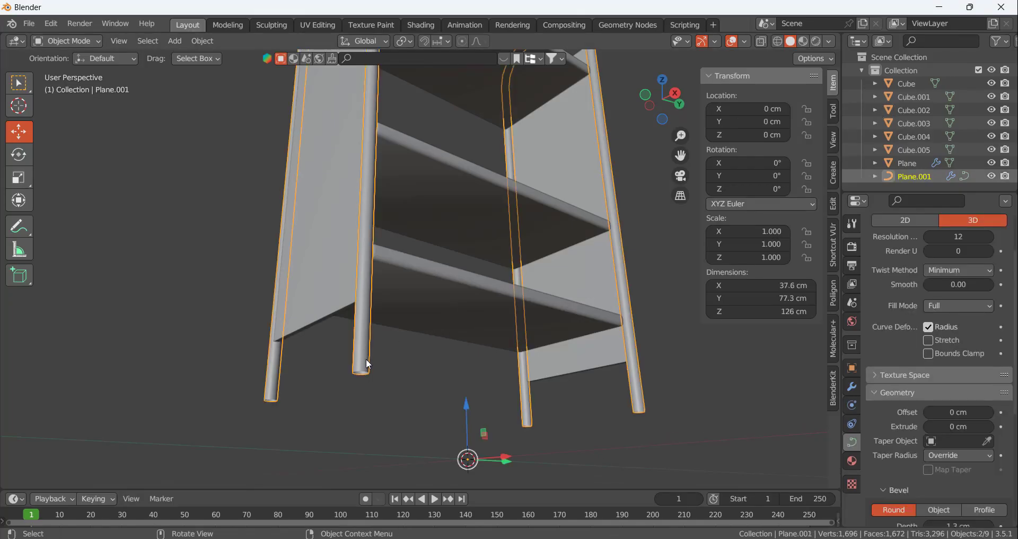
pyautogui.press('Tab')
pyautogui.click(366, 376)
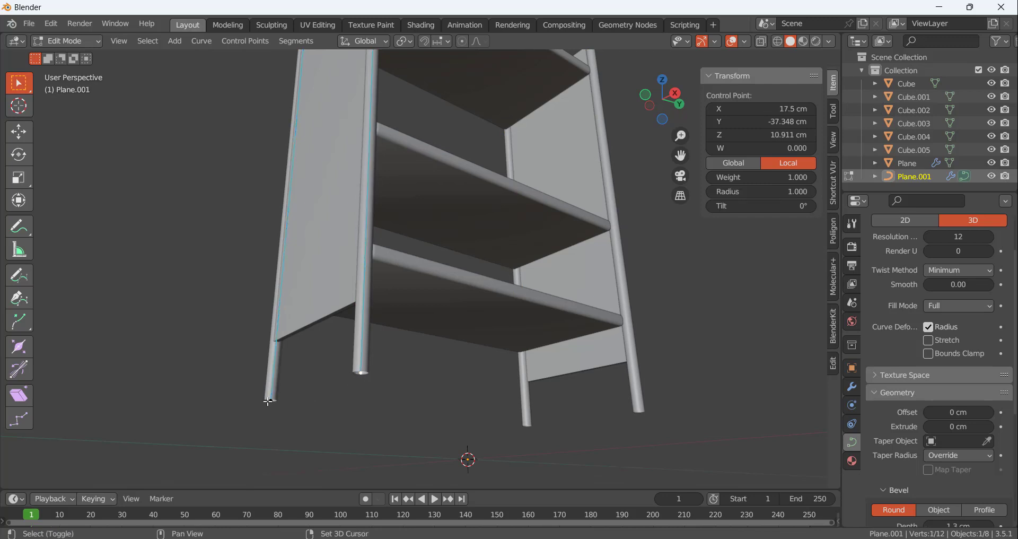
pyautogui.click(29, 136)
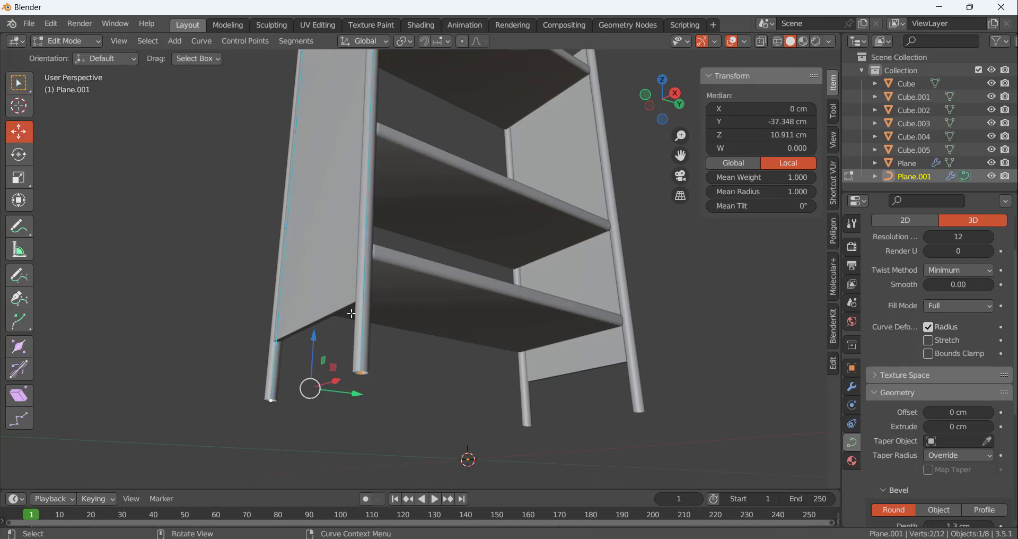
pyautogui.moveTo(319, 336); pyautogui.dragTo(319, 291)
pyautogui.click(391, 396)
pyautogui.moveTo(446, 359); pyautogui.dragTo(377, 393, button='middle')
# Check the lower end points of the tube frame in Edit Mode
pyautogui.press('Tab')
pyautogui.press('Tab')
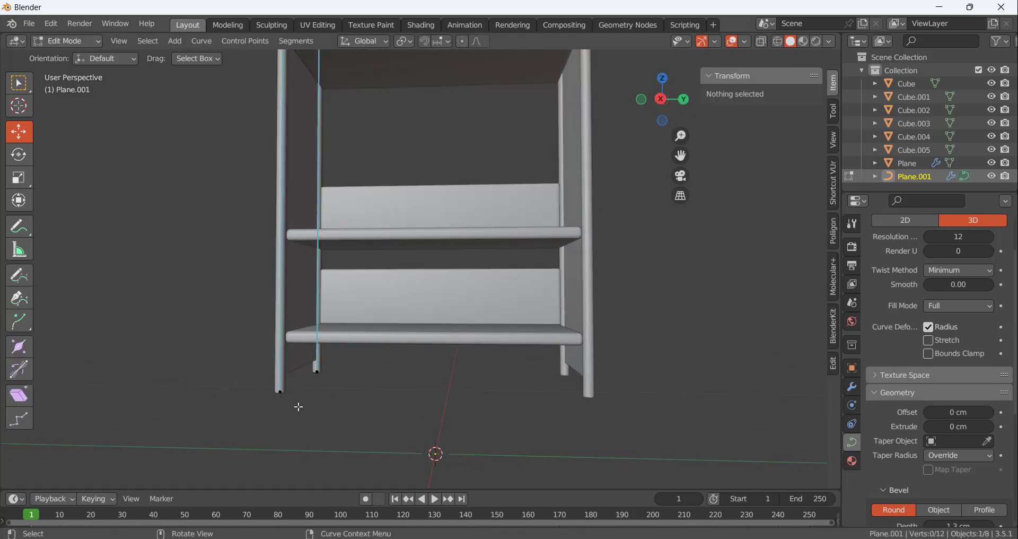
pyautogui.moveTo(298, 406); pyautogui.dragTo(290, 279, button='middle')
pyautogui.click(271, 247)
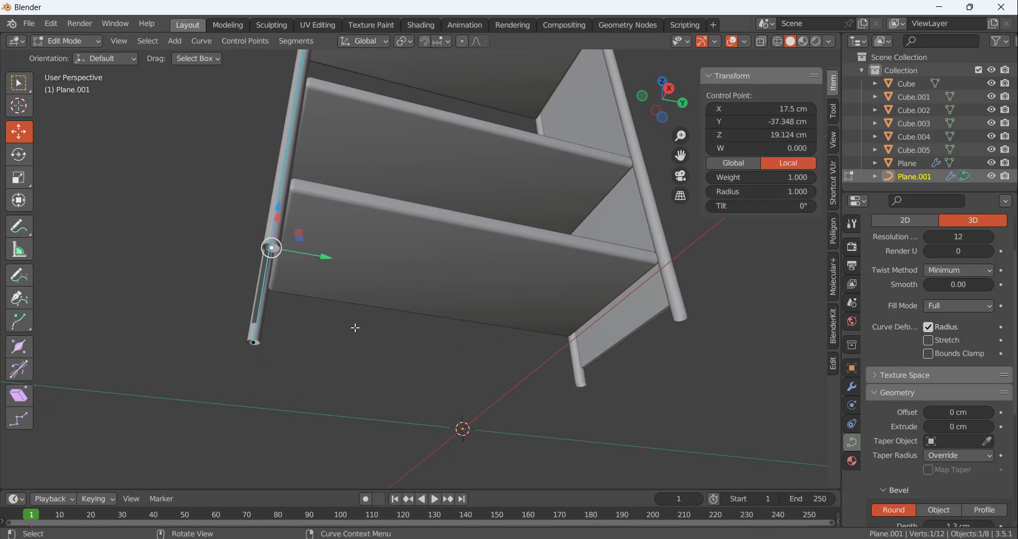
pyautogui.press('Tab')
# Add a 75 cm plane at the world origin beneath the cart
pyautogui.moveTo(367, 335); pyautogui.dragTo(483, 382, button='middle')
pyautogui.scroll(5, 416, 389)
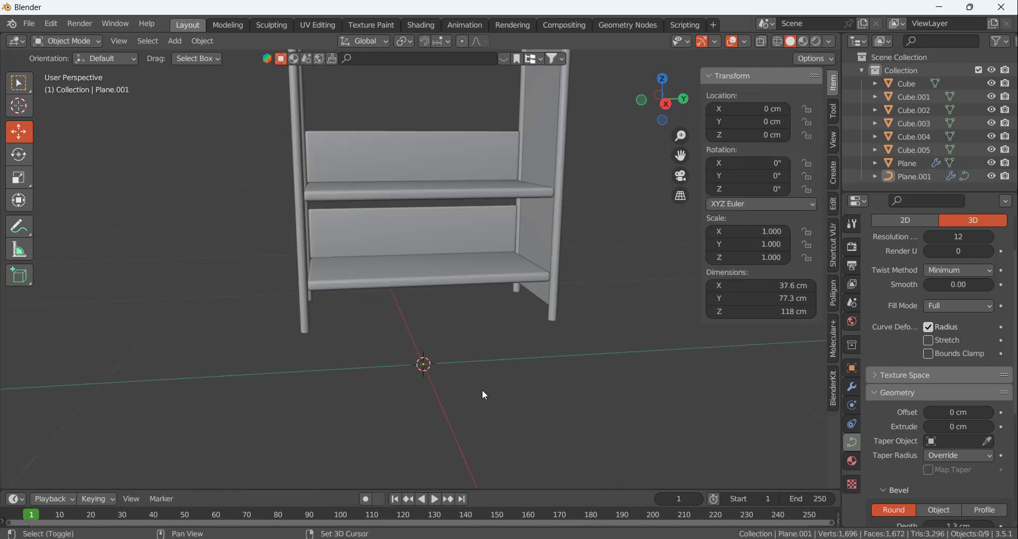
pyautogui.hotkey('shift', 'a')
pyautogui.moveTo(455, 275)
pyautogui.click(533, 274)
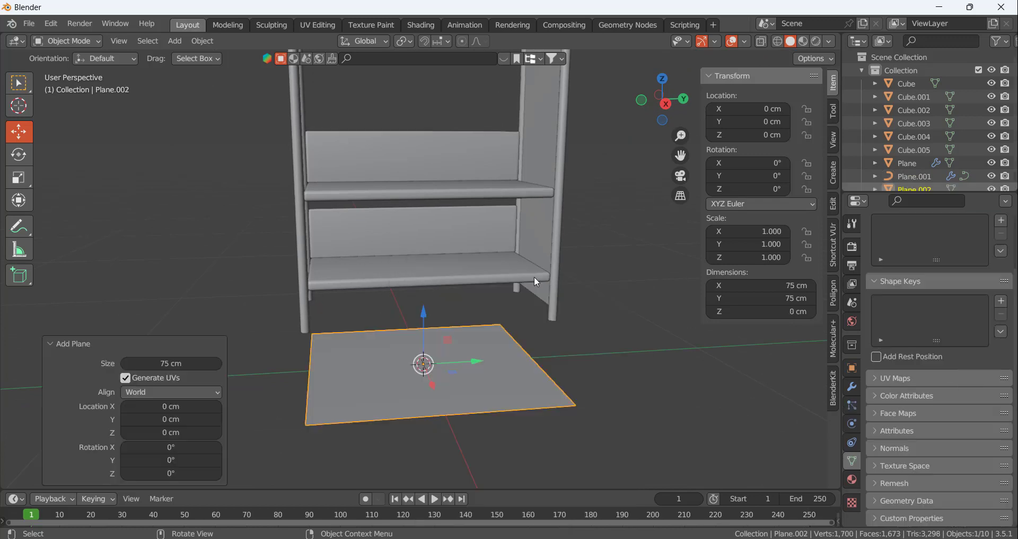
pyautogui.moveTo(465, 356); pyautogui.dragTo(547, 408, button='middle')
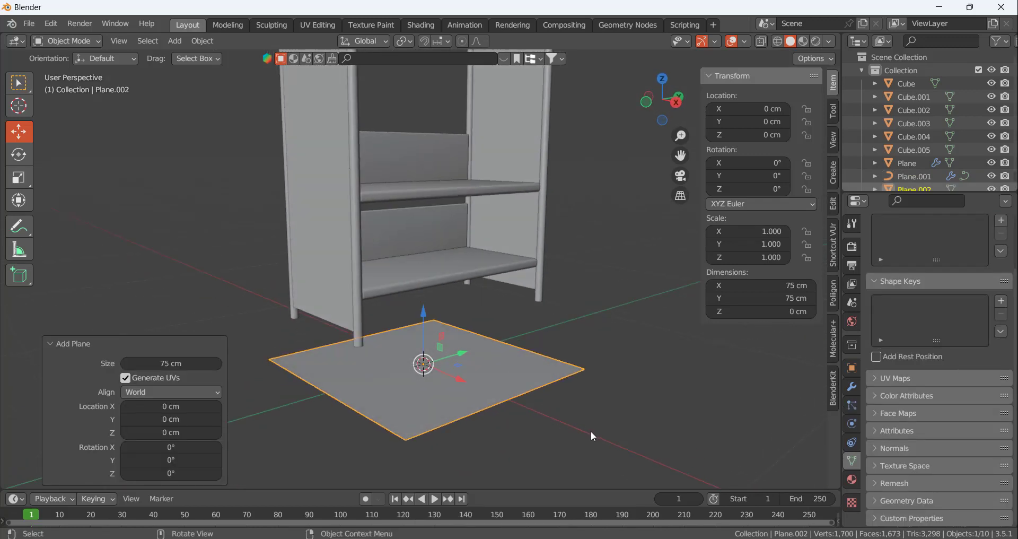
# Scale the plane to about 14.7 cm square and apply all its transforms
pyautogui.press('s')
pyautogui.click(502, 375)
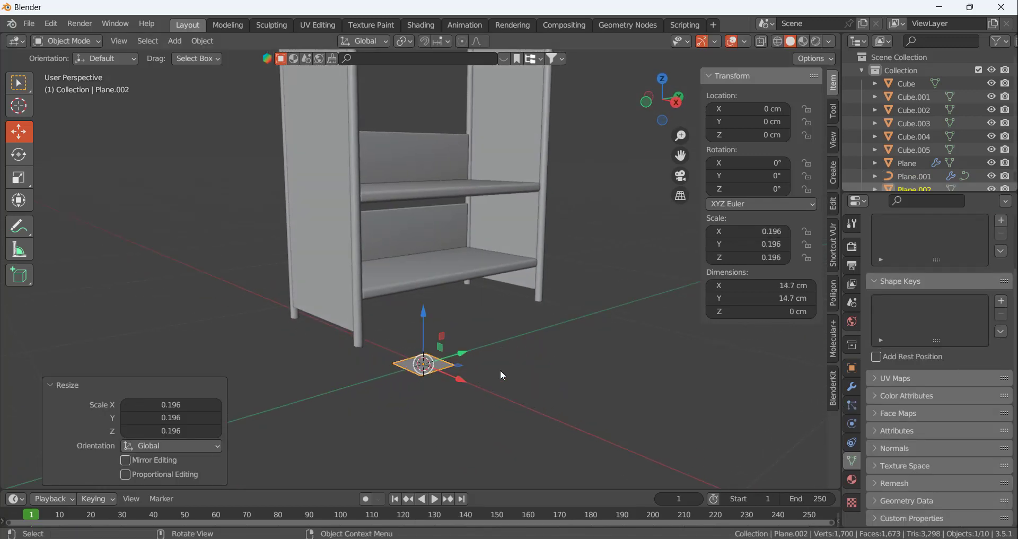
pyautogui.hotkey('ctrl', 'a')
pyautogui.click(501, 370)
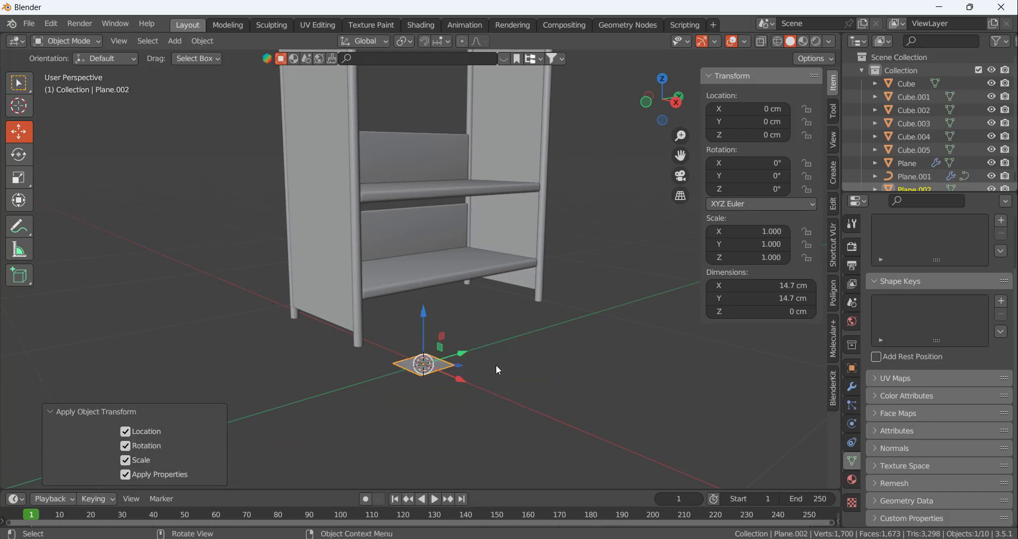
# Move the plane's geometry in Edit Mode to about X 20.9 cm and Z 19.9 cm, near the lower end of the frame leg
pyautogui.press('Tab')
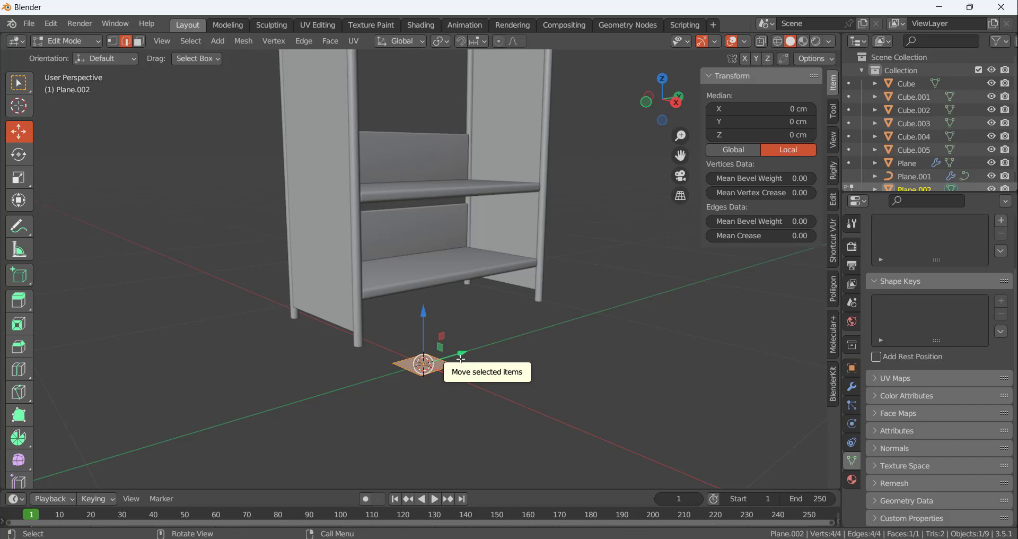
pyautogui.press('KP_1')
pyautogui.scroll(3, 423, 351)
pyautogui.moveTo(467, 368); pyautogui.dragTo(575, 367)
pyautogui.moveTo(573, 366); pyautogui.dragTo(568, 361)
pyautogui.moveTo(531, 321); pyautogui.dragTo(536, 234)
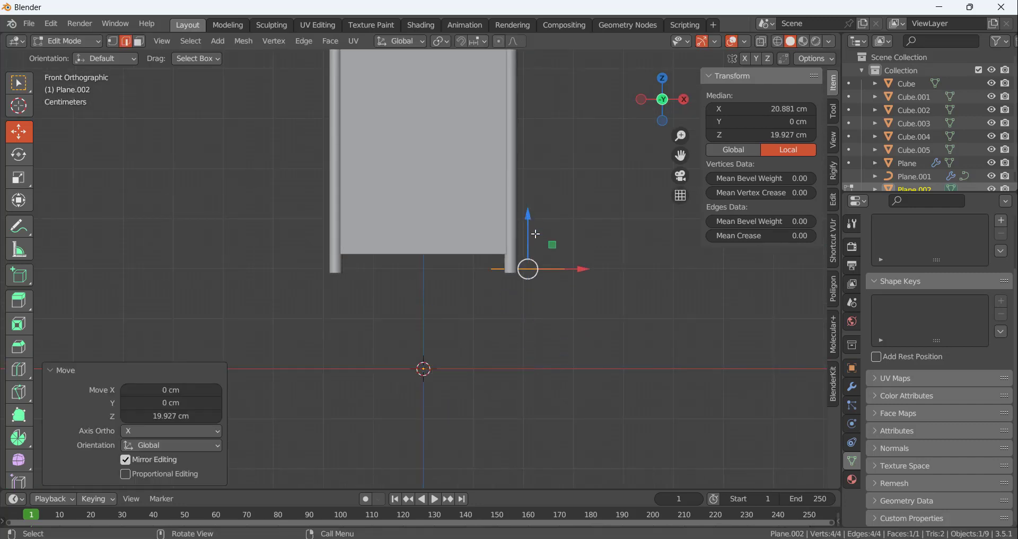
pyautogui.scroll(3, 515, 257)
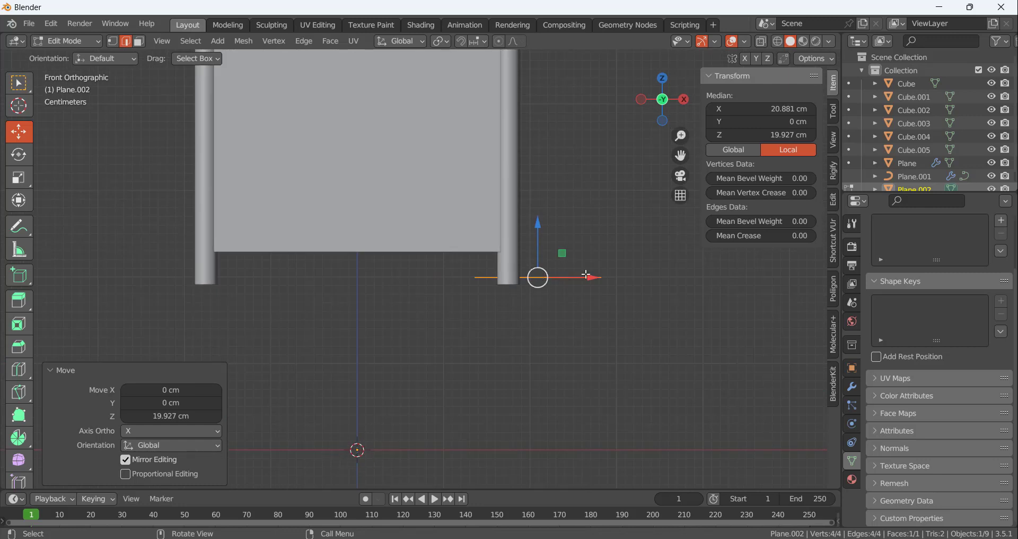
# Position the plane under the lower end of one frame leg at about X 17.6 cm, Y -37.7 cm and Z 18.6 cm
pyautogui.moveTo(596, 277); pyautogui.dragTo(565, 282)
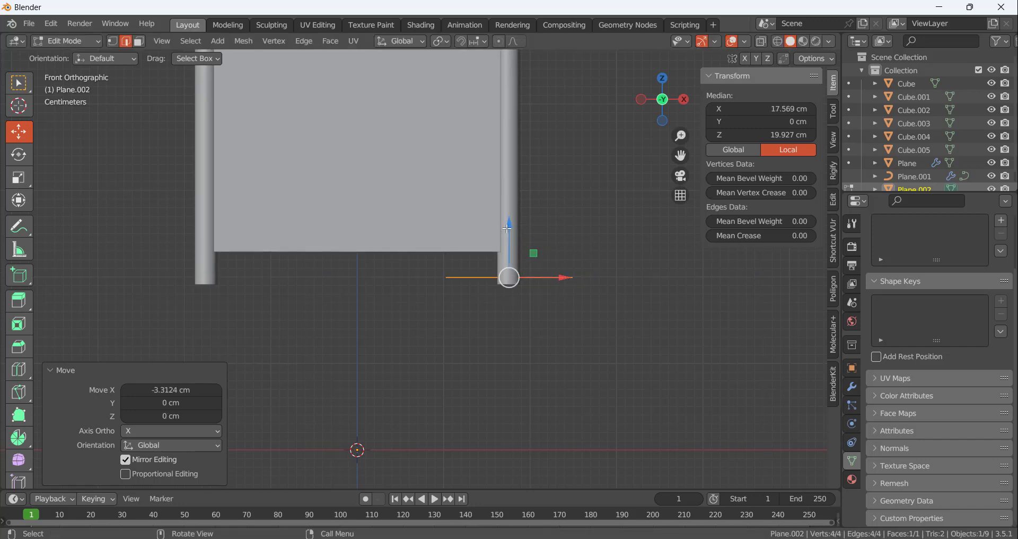
pyautogui.moveTo(508, 229); pyautogui.dragTo(506, 241)
pyautogui.scroll(-4, 451, 344)
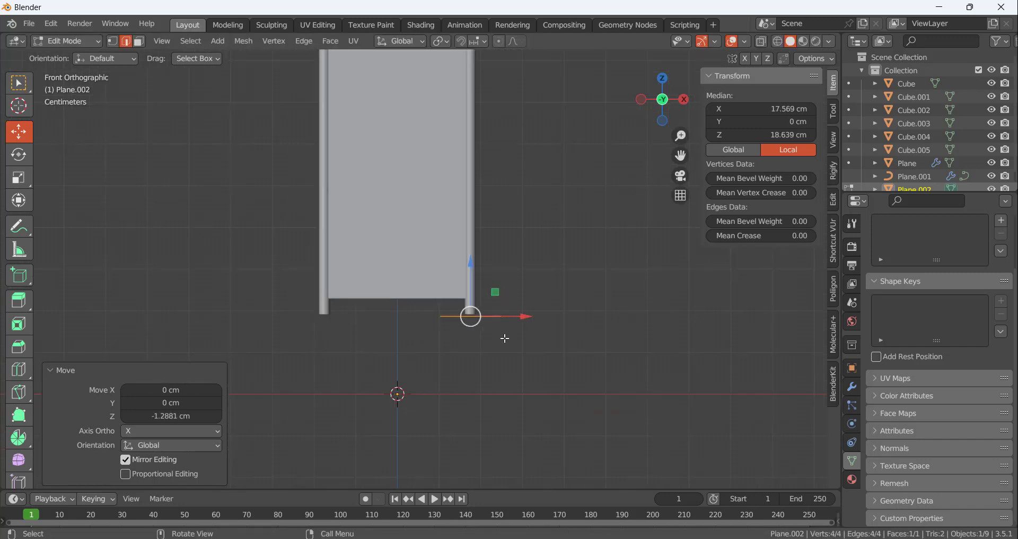
pyautogui.moveTo(450, 343); pyautogui.dragTo(534, 308, button='middle')
pyautogui.moveTo(528, 318); pyautogui.dragTo(363, 321)
pyautogui.moveTo(334, 395); pyautogui.dragTo(445, 361, button='middle')
pyautogui.scroll(3, 372, 331)
pyautogui.moveTo(292, 307); pyautogui.dragTo(274, 280, button='middle')
pyautogui.moveTo(342, 295); pyautogui.dragTo(462, 330, button='middle')
# Delete the plane's two vertices at X 10.2 cm, keeping only the opposite edge
pyautogui.click(346, 326)
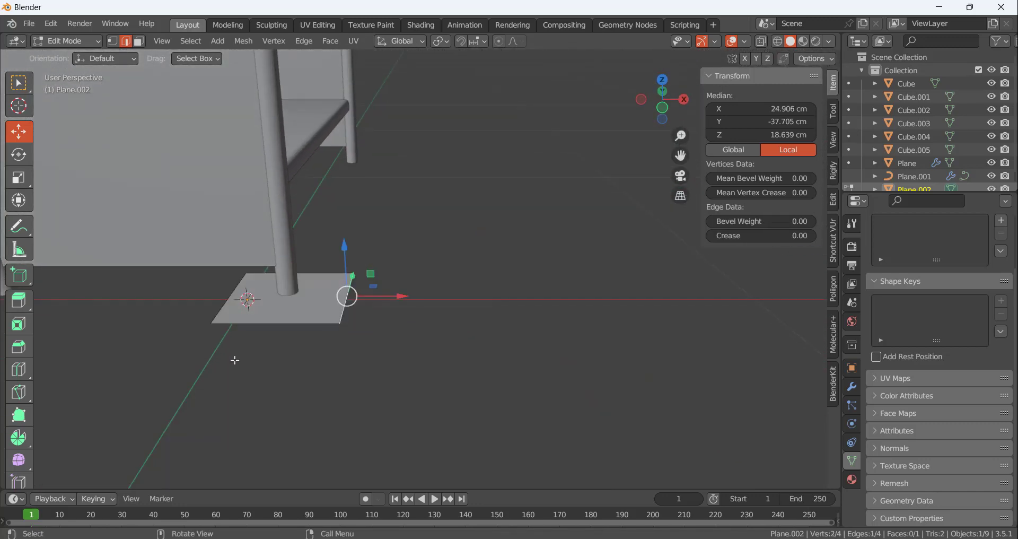
pyautogui.press('1')
pyautogui.click(212, 324)
pyautogui.keyDown('shift'); pyautogui.click(245, 284); pyautogui.keyUp('shift')
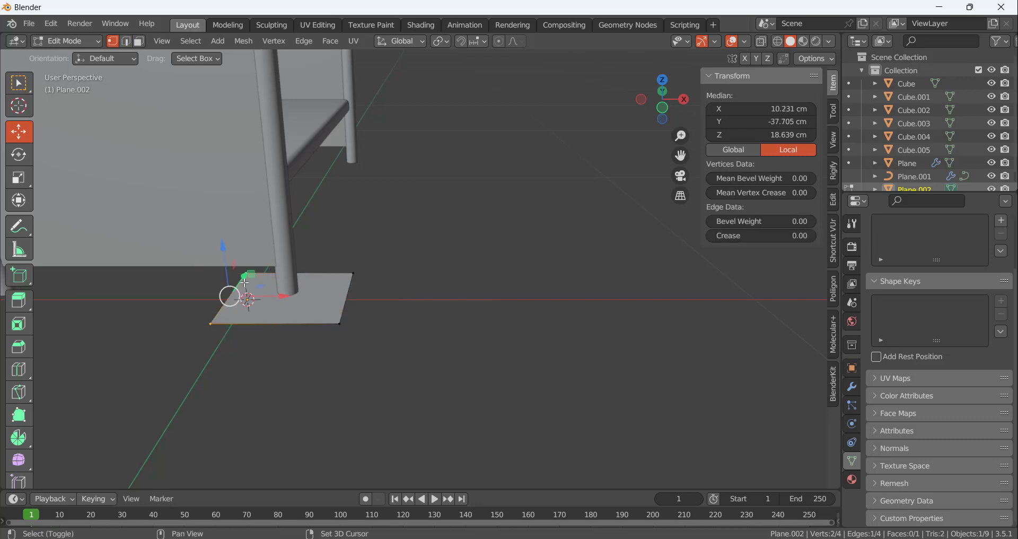
pyautogui.press('x')
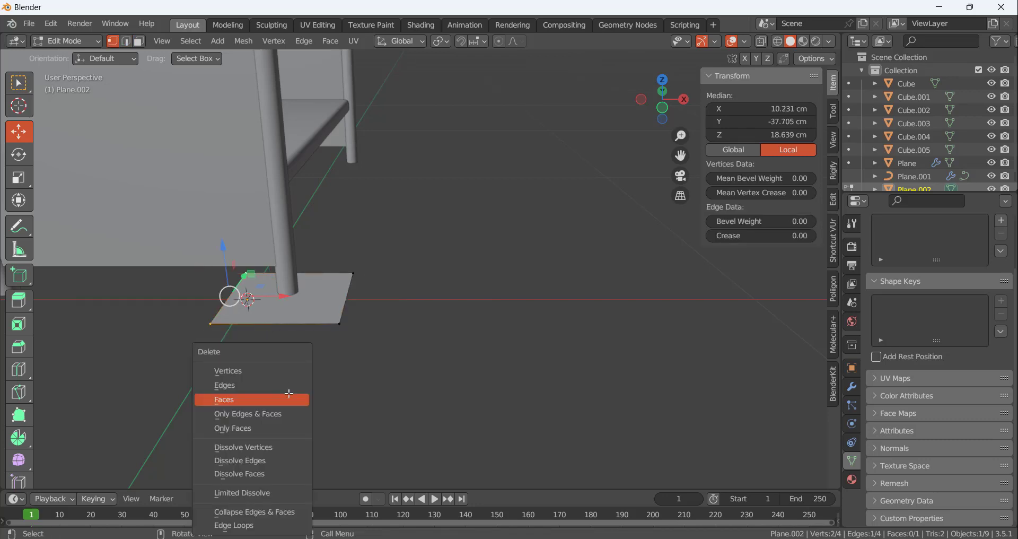
pyautogui.moveTo(325, 285); pyautogui.dragTo(331, 284, button='middle')
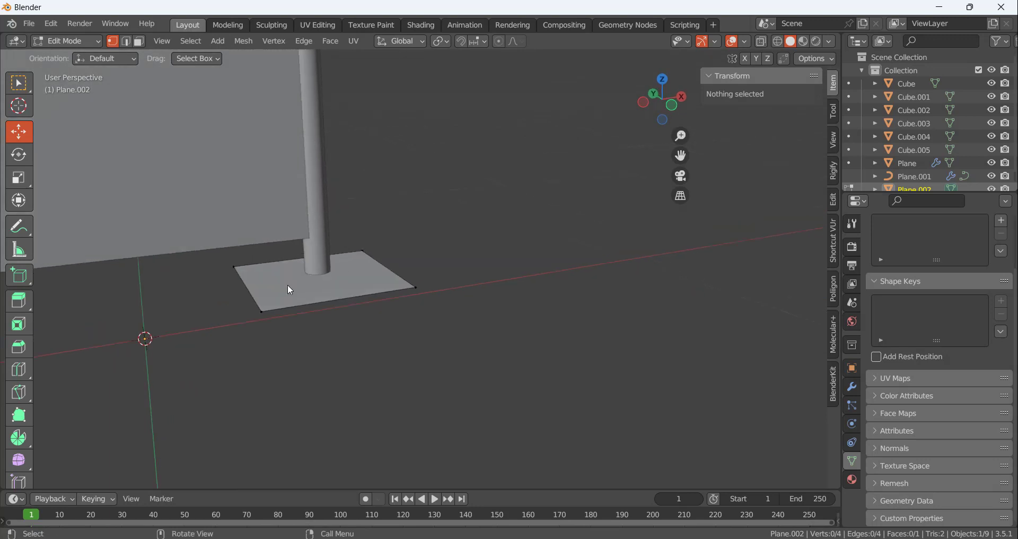
pyautogui.click(262, 313)
pyautogui.moveTo(294, 341); pyautogui.dragTo(226, 340, button='middle')
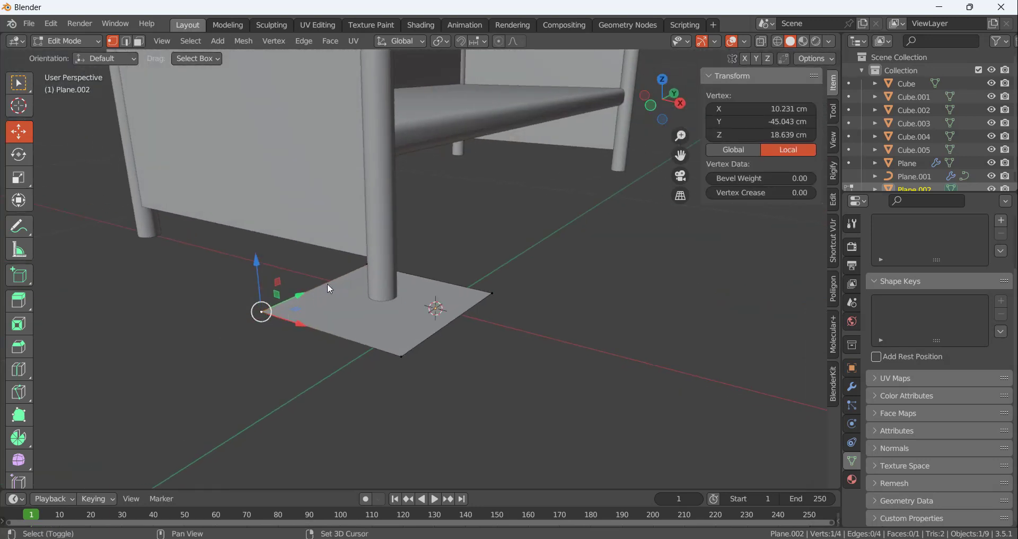
pyautogui.keyDown('shift'); pyautogui.click(367, 267); pyautogui.keyUp('shift')
pyautogui.moveTo(368, 268); pyautogui.dragTo(341, 357, button='middle')
pyautogui.press('x')
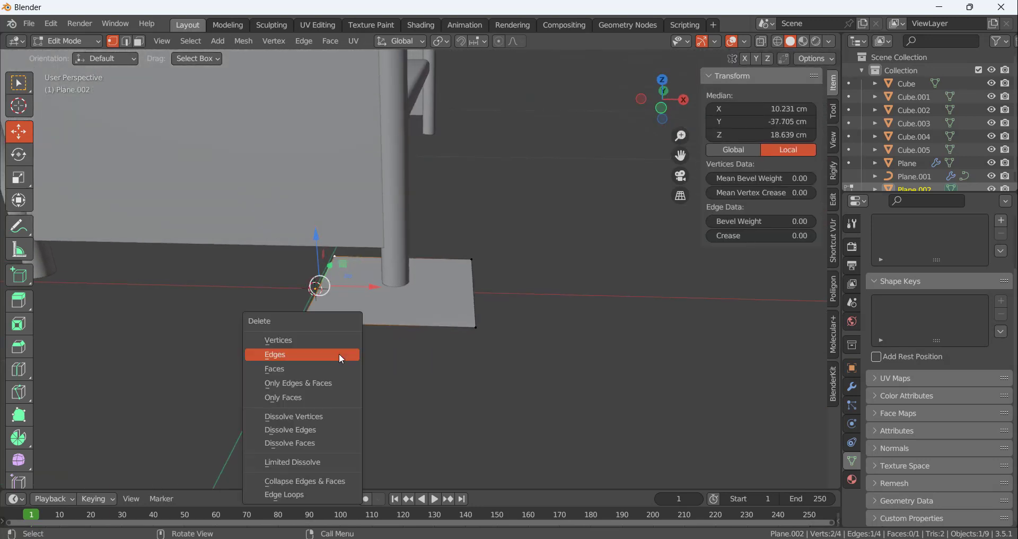
pyautogui.click(303, 340)
pyautogui.moveTo(444, 355); pyautogui.dragTo(384, 328, button='middle')
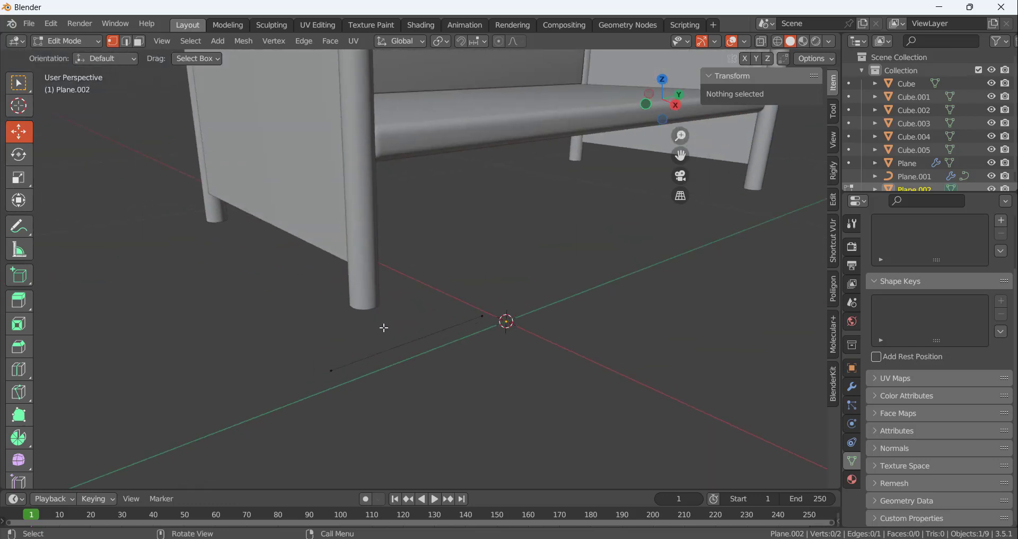
# Move the remaining edge along Y until its outer end is at about -47.6 cm
pyautogui.click(334, 367)
pyautogui.keyDown('shift'); pyautogui.click(480, 321); pyautogui.keyUp('shift')
pyautogui.moveTo(465, 373); pyautogui.dragTo(387, 370, button='middle')
pyautogui.press('KP_1')
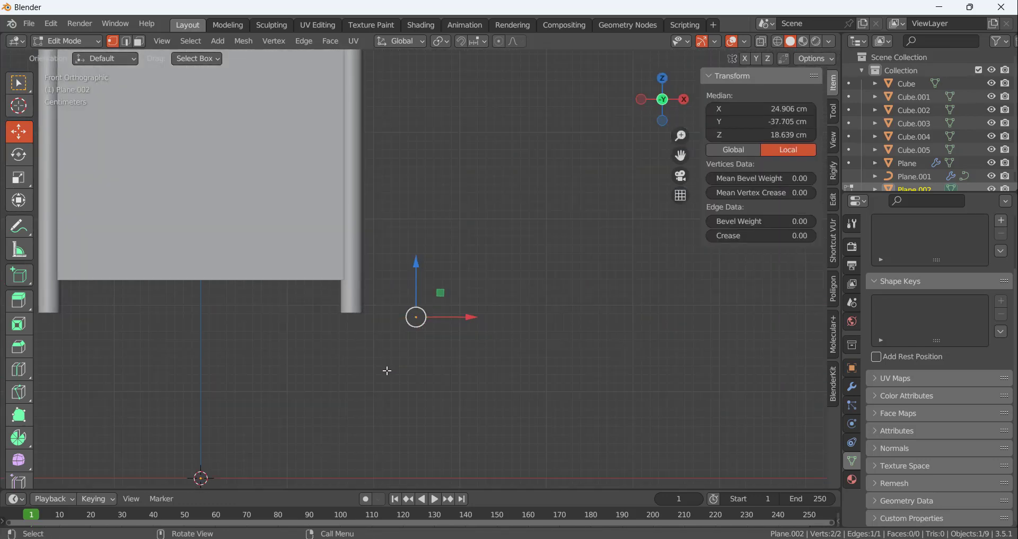
pyautogui.press('KP_3')
pyautogui.scroll(3, 425, 339)
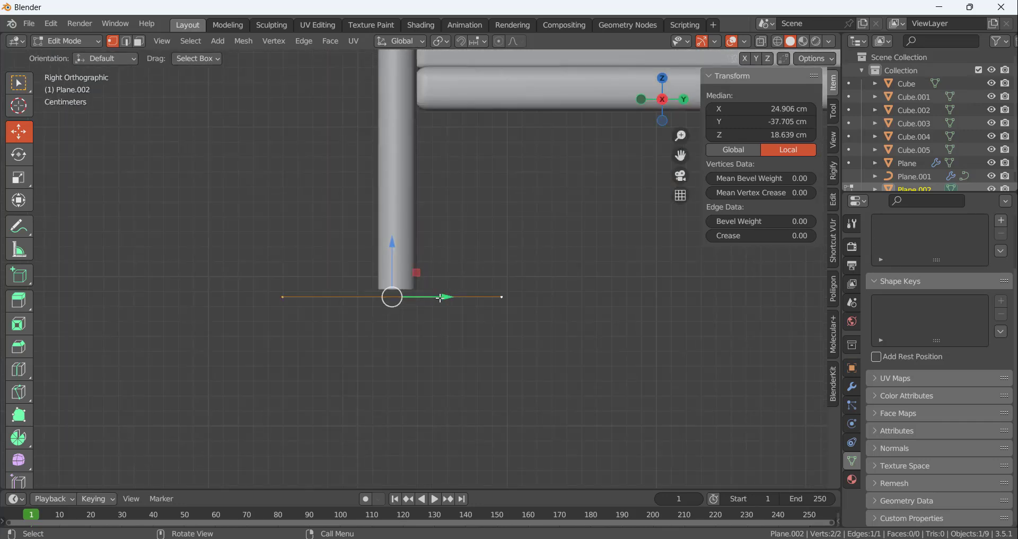
pyautogui.moveTo(447, 297); pyautogui.dragTo(406, 293)
pyautogui.click(518, 285)
pyautogui.scroll(-2, 518, 286)
pyautogui.scroll(1, 449, 347)
# Shorten the edge from both ends, moving its outer vertex to about Y -43.6 cm and its inner vertex slightly inward
pyautogui.moveTo(245, 256); pyautogui.dragTo(341, 323)
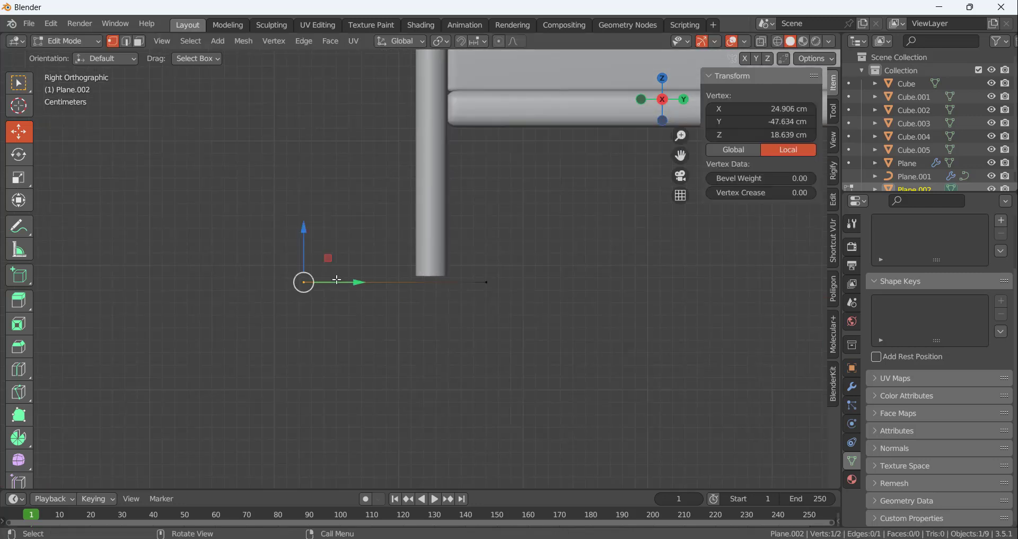
pyautogui.moveTo(357, 282); pyautogui.dragTo(405, 282)
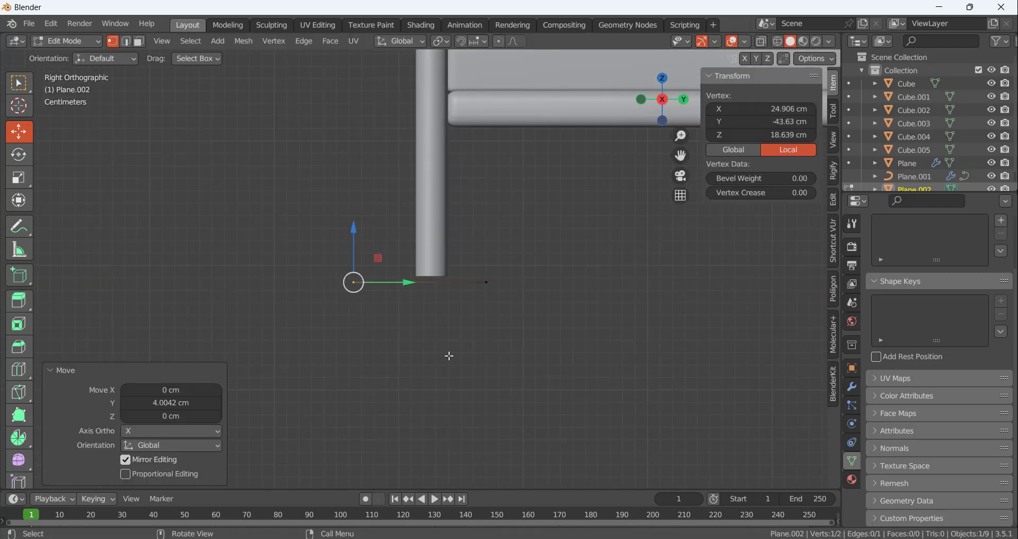
pyautogui.click(472, 318)
pyautogui.moveTo(476, 266); pyautogui.dragTo(528, 286)
# Extrude the edge diagonally about 4.4 cm down and 2.6 cm along Y, and shift the resulting face about -0.94 cm in Y
pyautogui.click(480, 350)
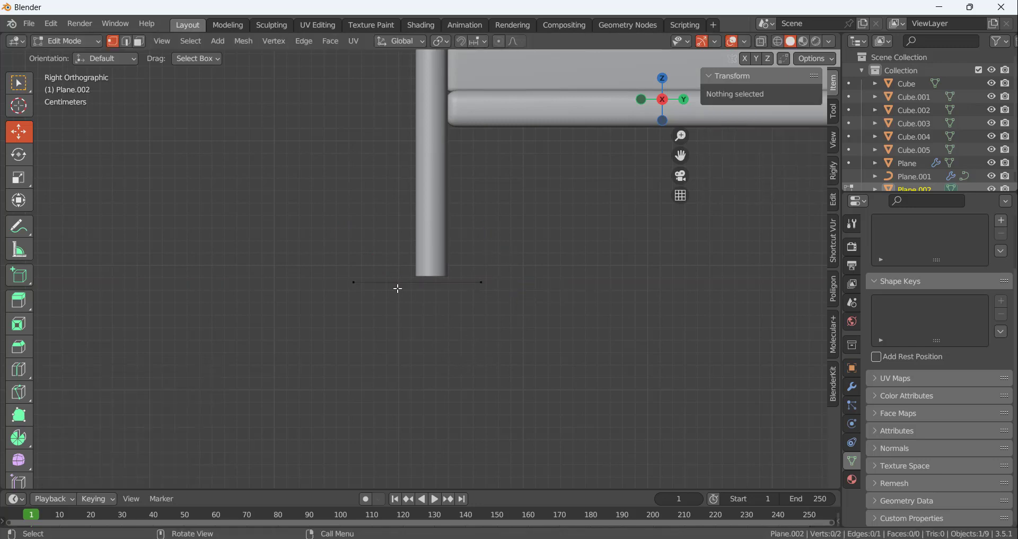
pyautogui.click(356, 295)
pyautogui.moveTo(295, 233); pyautogui.dragTo(509, 336)
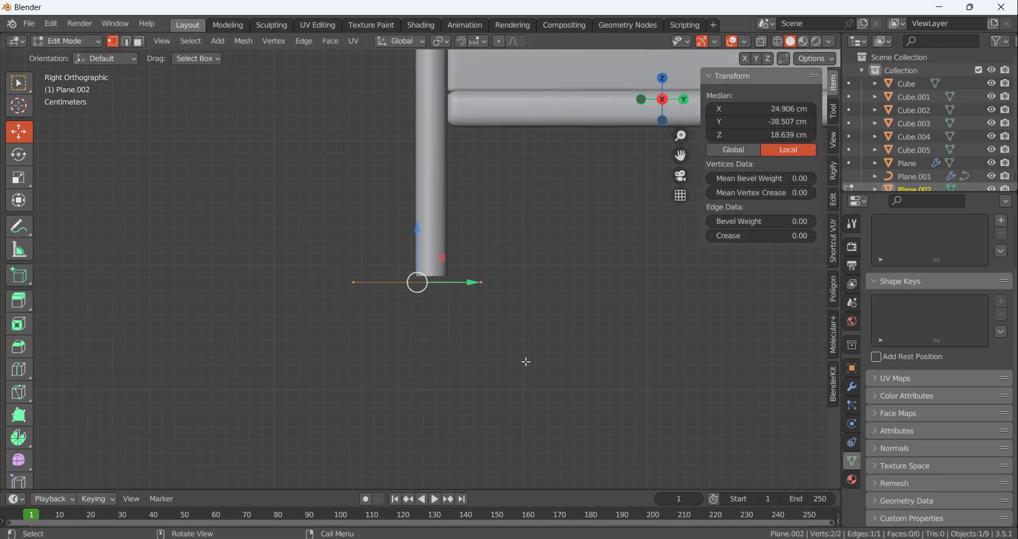
pyautogui.press('e')
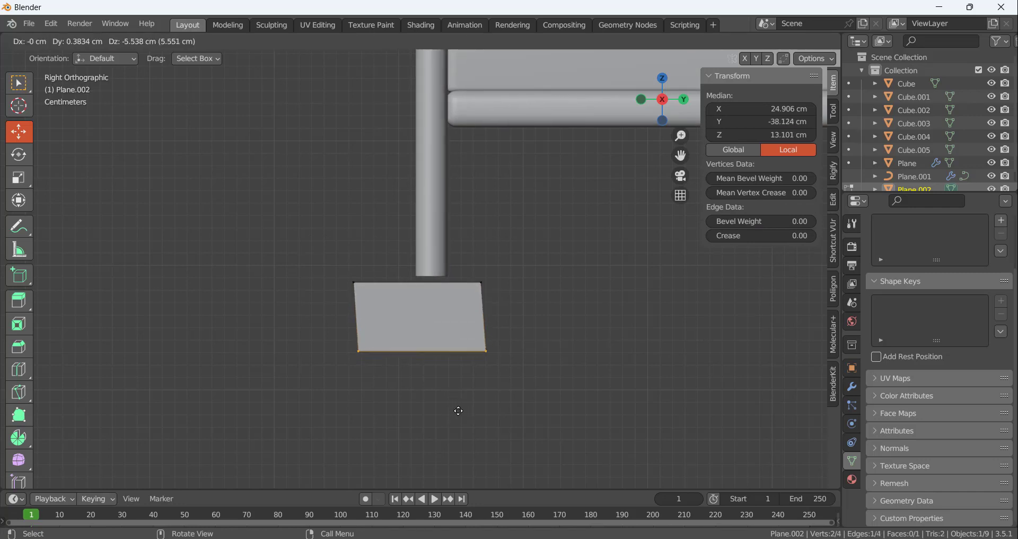
pyautogui.click(498, 403)
pyautogui.click(556, 366)
pyautogui.press('a')
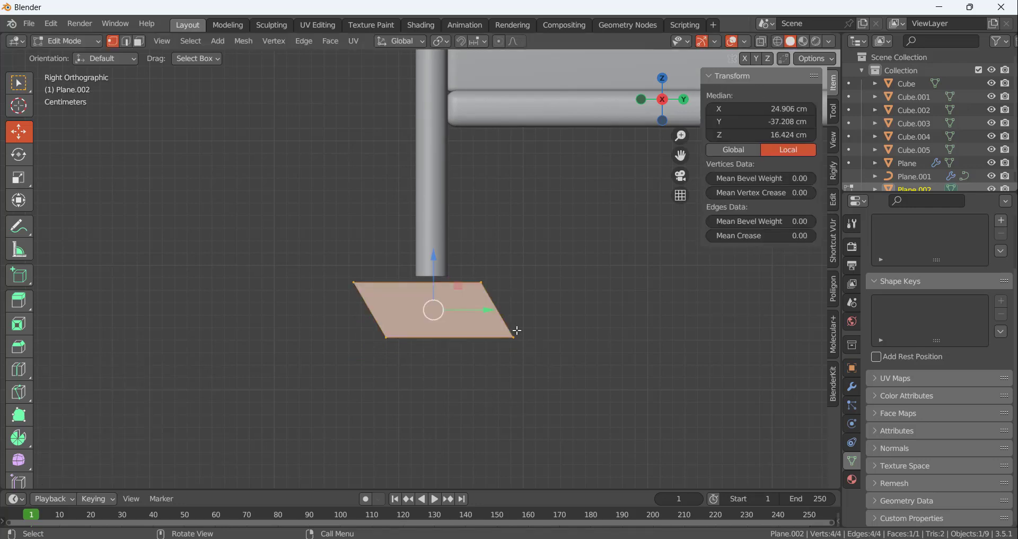
pyautogui.moveTo(492, 313); pyautogui.dragTo(481, 312)
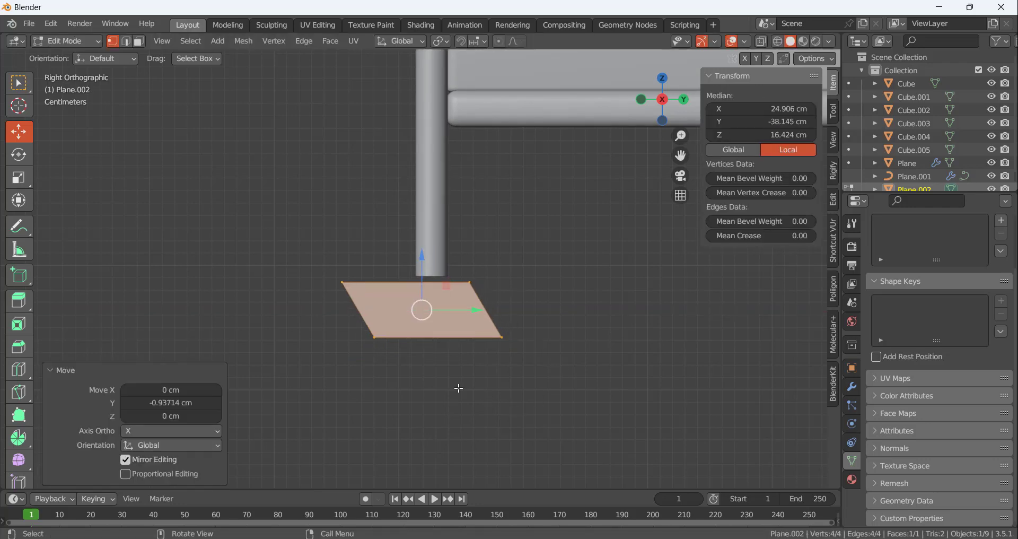
# Move the face's lower outer vertex to about Y -36.5 cm and raise the lower edge to about Z 15.8 cm
pyautogui.click(387, 340)
pyautogui.click(376, 337)
pyautogui.moveTo(376, 338); pyautogui.dragTo(429, 338)
pyautogui.click(457, 313)
pyautogui.scroll(2, 457, 313)
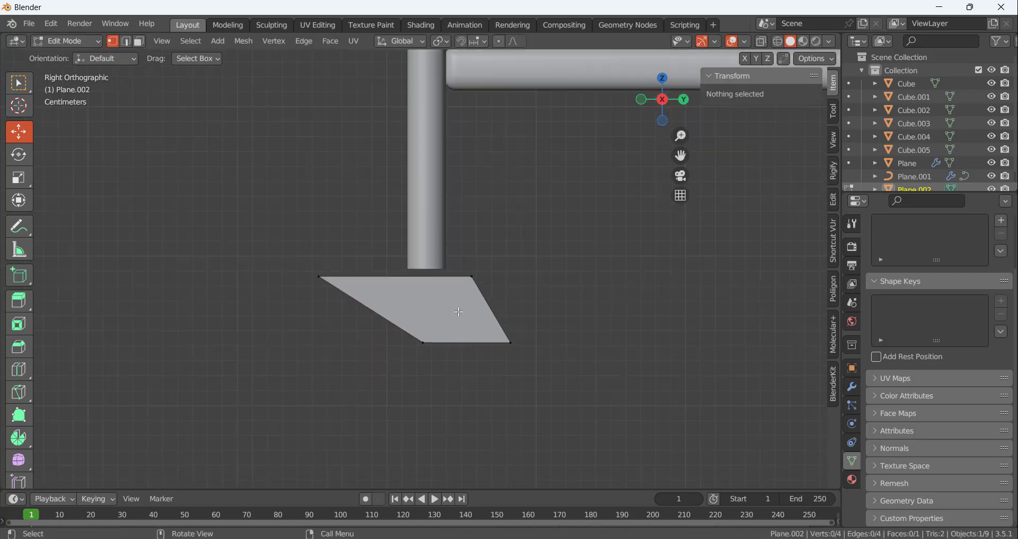
pyautogui.click(508, 348)
pyautogui.click(419, 350)
pyautogui.moveTo(419, 351); pyautogui.dragTo(440, 350)
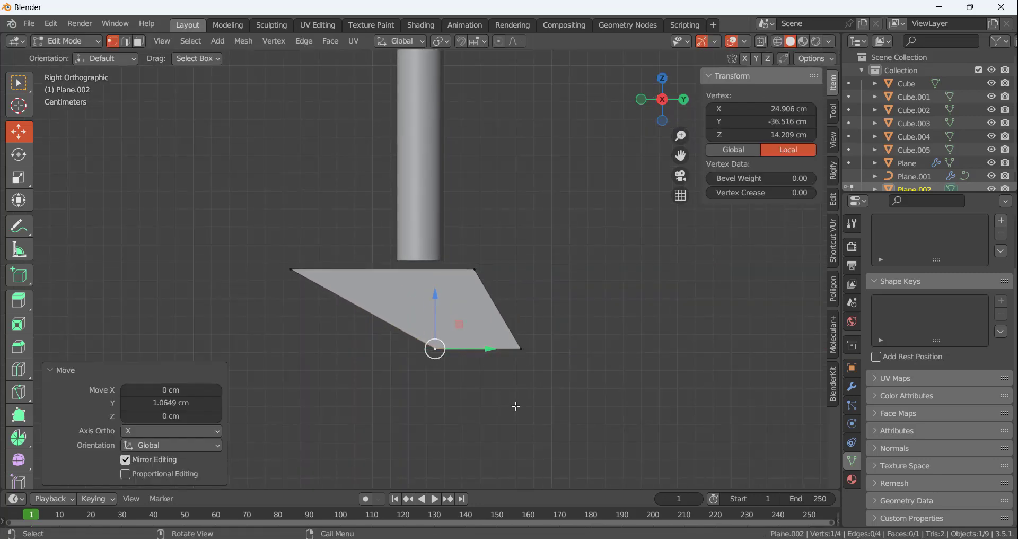
pyautogui.moveTo(383, 305); pyautogui.dragTo(562, 407)
pyautogui.moveTo(478, 296); pyautogui.dragTo(478, 266)
# Move the upper outer vertex inward toward the leg and the lower outer vertex to about Y -35.6 cm
pyautogui.click(439, 369)
pyautogui.moveTo(323, 287); pyautogui.dragTo(346, 310)
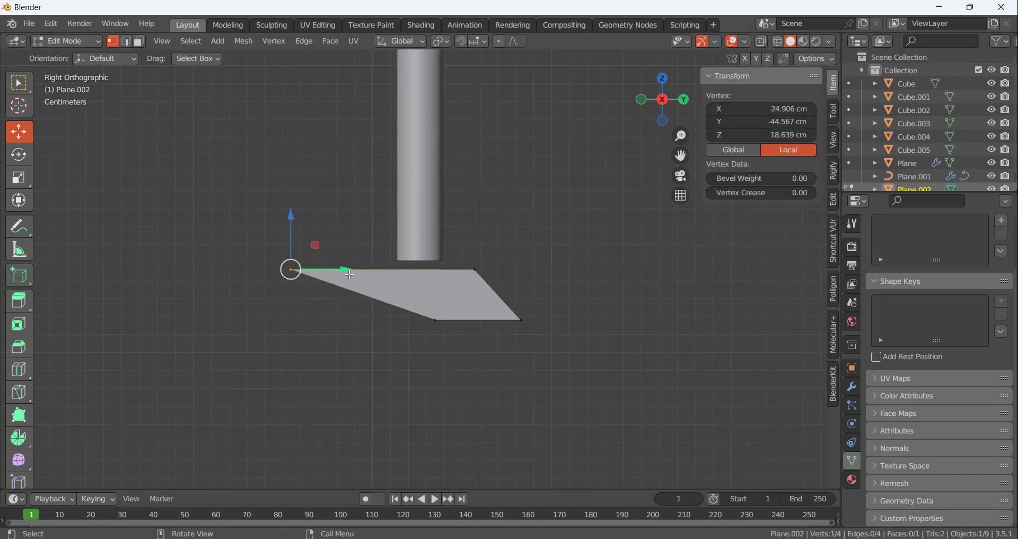
pyautogui.moveTo(349, 272); pyautogui.dragTo(495, 321)
pyautogui.click(440, 371)
pyautogui.click(435, 320)
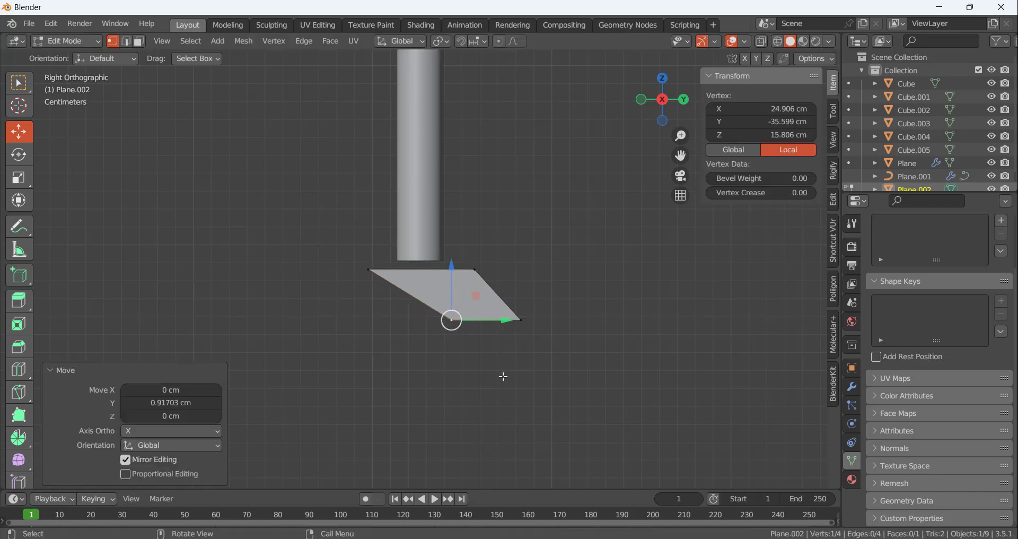
pyautogui.click(502, 375)
# Nudge the upper inner vertex toward the leg and narrow the lower edge from both ends, with its inner vertex at about Y -32.1 cm
pyautogui.scroll(3, 477, 265)
pyautogui.click(472, 274)
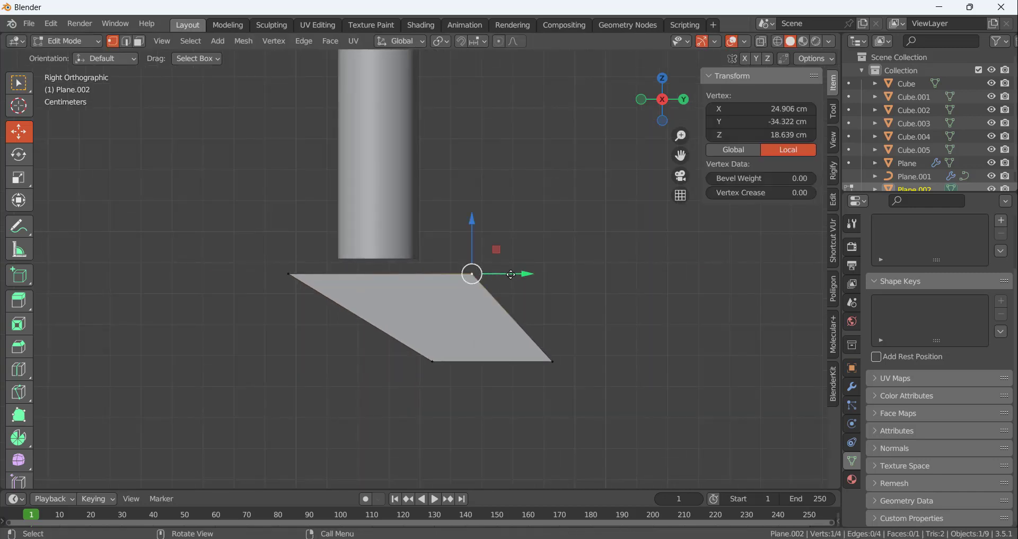
pyautogui.moveTo(511, 274)
pyautogui.mouseDown()
pyautogui.moveTo(493, 274)
pyautogui.moveTo(507, 274)
pyautogui.mouseUp()
pyautogui.click(498, 358)
pyautogui.click(436, 362)
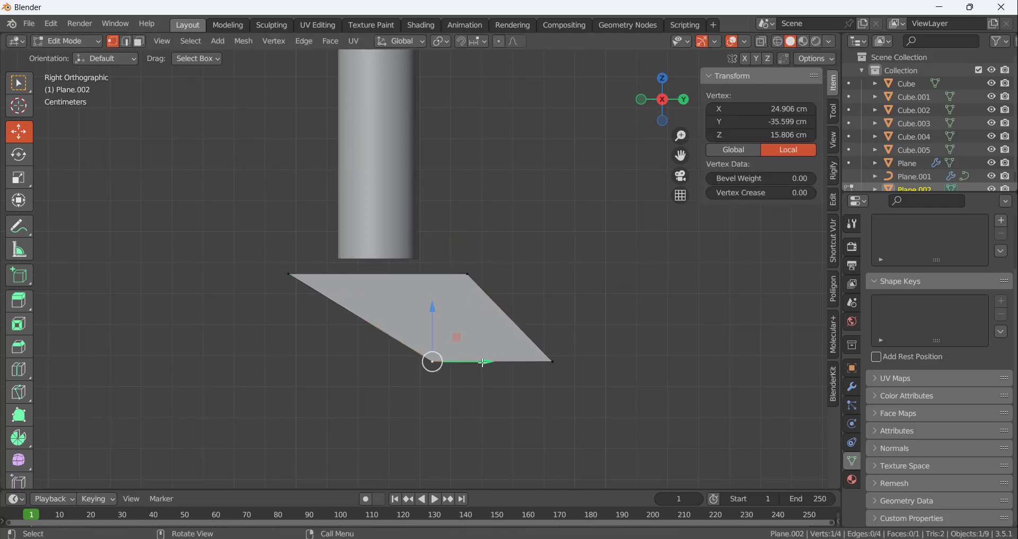
pyautogui.moveTo(477, 362); pyautogui.dragTo(510, 361)
pyautogui.click(542, 396)
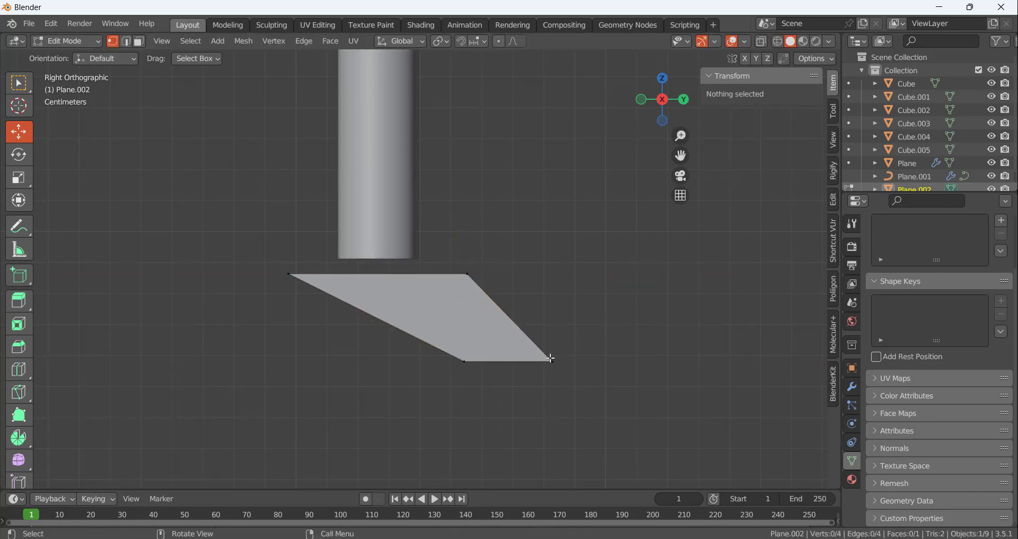
pyautogui.click(552, 361)
pyautogui.moveTo(604, 362); pyautogui.dragTo(590, 361)
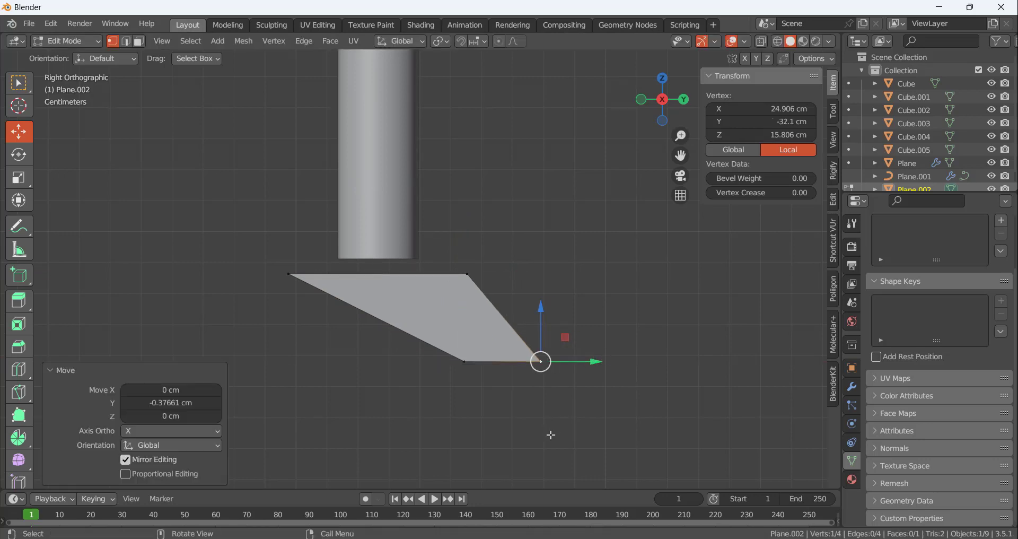
pyautogui.click(552, 432)
# Narrow the face's upper edge by moving both of its end vertices inward along Y
pyautogui.click(467, 274)
pyautogui.click(534, 277)
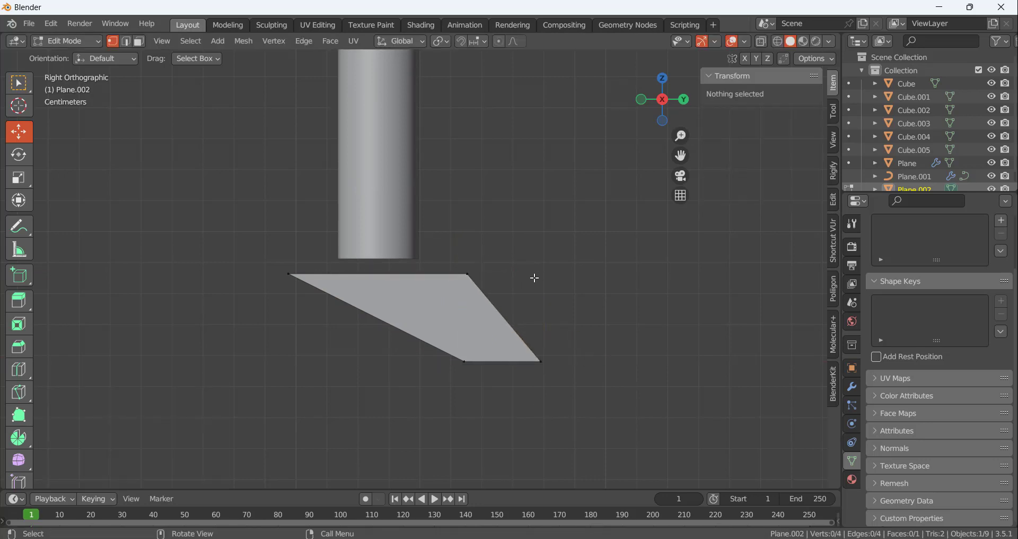
pyautogui.click(468, 274)
pyautogui.moveTo(525, 276); pyautogui.dragTo(507, 276)
pyautogui.click(532, 277)
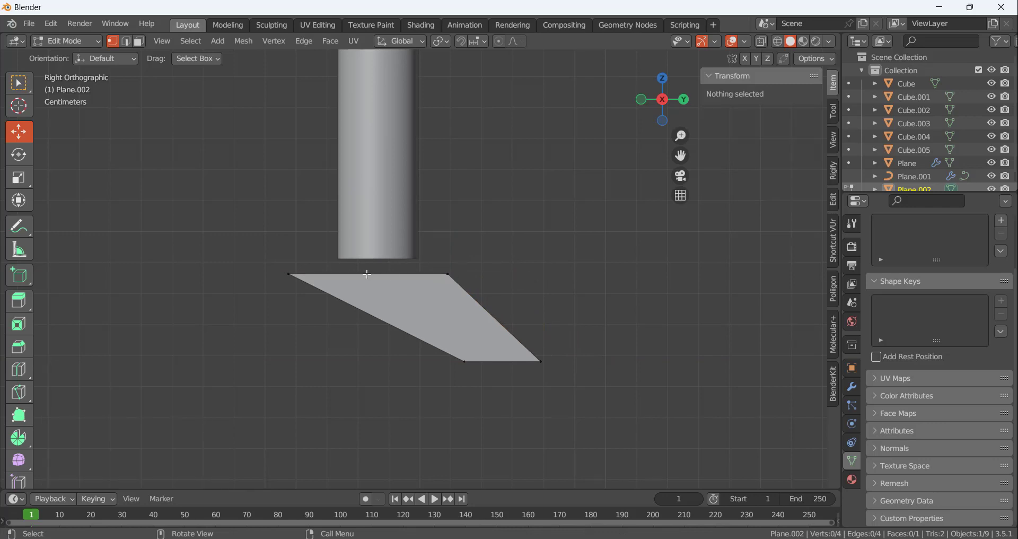
pyautogui.click(288, 274)
pyautogui.moveTo(337, 274); pyautogui.dragTo(351, 274)
pyautogui.click(398, 319)
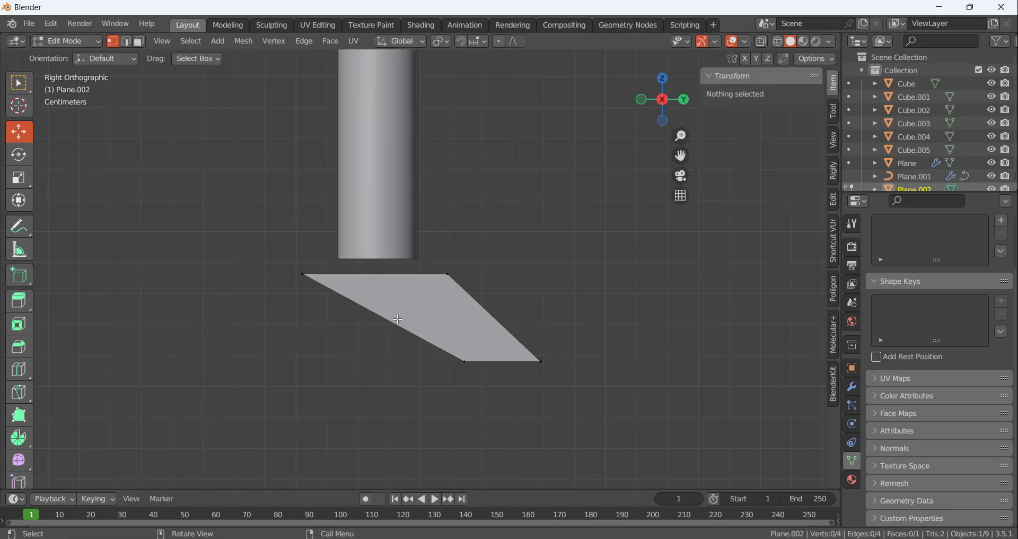
# Move the whole face beside the leg to about X 19.6 cm and Z 17.7 cm
pyautogui.scroll(-5, 398, 319)
pyautogui.moveTo(403, 320); pyautogui.dragTo(505, 357, button='middle')
pyautogui.press('a')
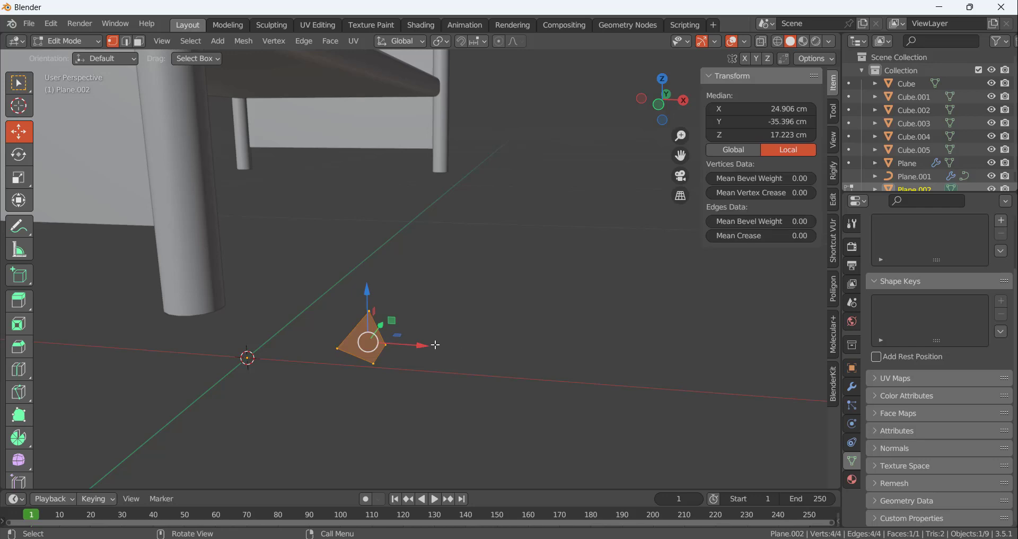
pyautogui.press('KP_1')
pyautogui.moveTo(457, 336); pyautogui.dragTo(333, 325)
pyautogui.scroll(3, 253, 318)
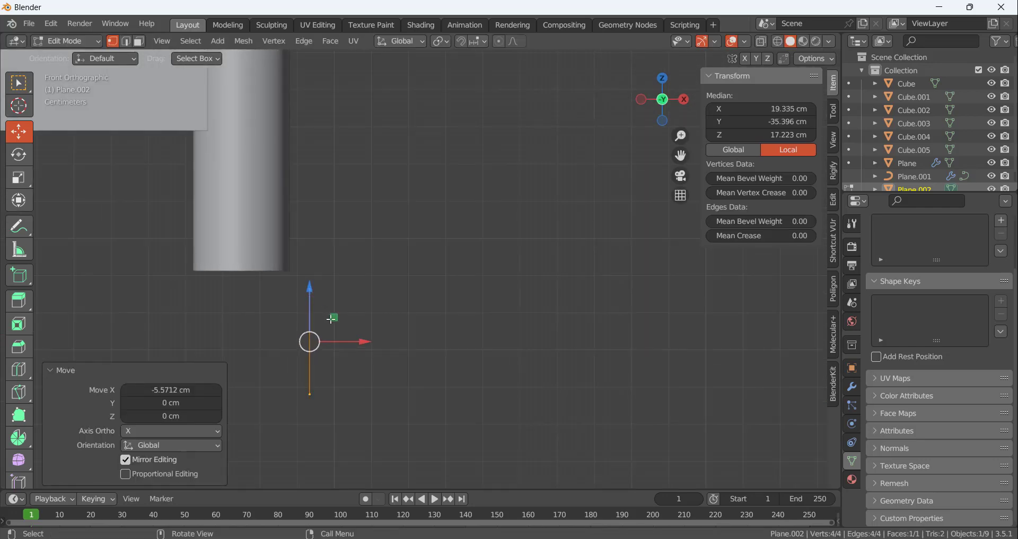
pyautogui.moveTo(307, 287); pyautogui.dragTo(308, 267)
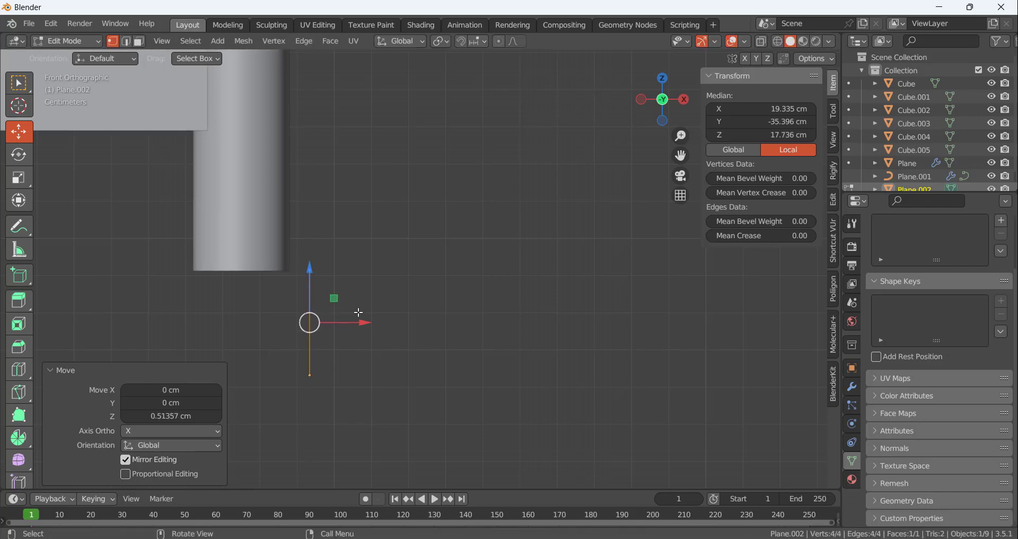
pyautogui.moveTo(368, 322); pyautogui.dragTo(377, 322)
# Inspect the caster side face's shape and placement beside the leg from several angles
pyautogui.click(382, 382)
pyautogui.scroll(-3, 392, 291)
pyautogui.moveTo(382, 294); pyautogui.dragTo(358, 319, button='middle')
pyautogui.keyDown('shift'); pyautogui.moveTo(358, 318); pyautogui.dragTo(397, 256, button='middle'); pyautogui.keyUp('shift')
pyautogui.scroll(-4, 397, 256)
pyautogui.scroll(5, 362, 288)
pyautogui.keyDown('shift'); pyautogui.moveTo(362, 288); pyautogui.dragTo(361, 232, button='middle'); pyautogui.keyUp('shift')
pyautogui.click(318, 241)
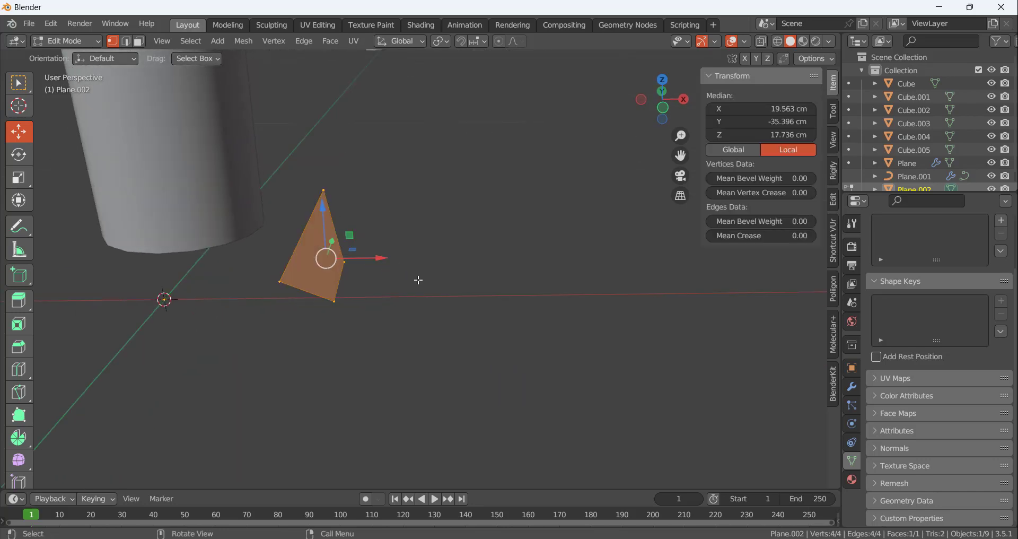
# Duplicate the caster side face and move the copy about -4.09 cm along X to the opposite side of the leg
pyautogui.press('KP_1')
pyautogui.scroll(1, 321, 260)
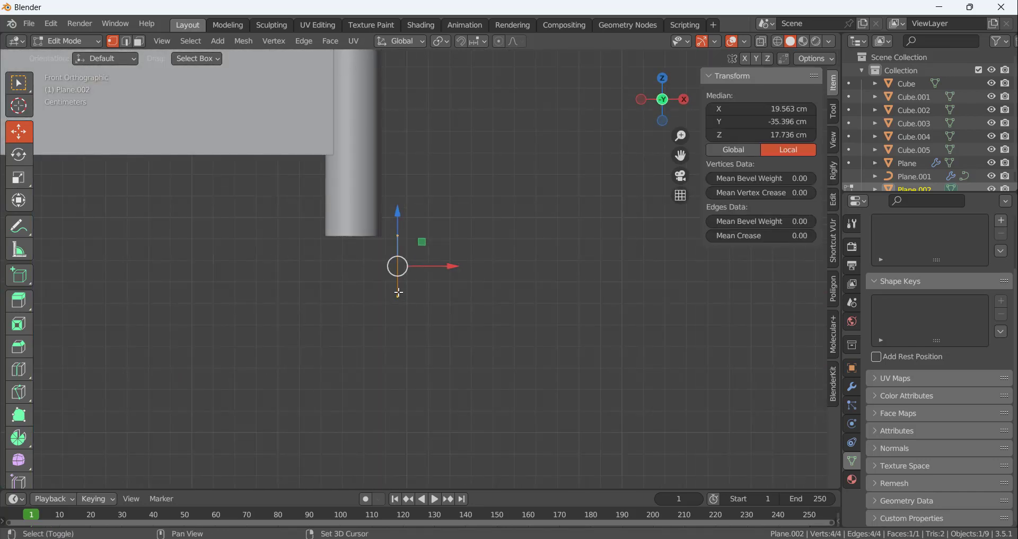
pyautogui.hotkey('shift', 'd')
pyautogui.press('Escape')
pyautogui.moveTo(454, 271); pyautogui.dragTo(365, 270)
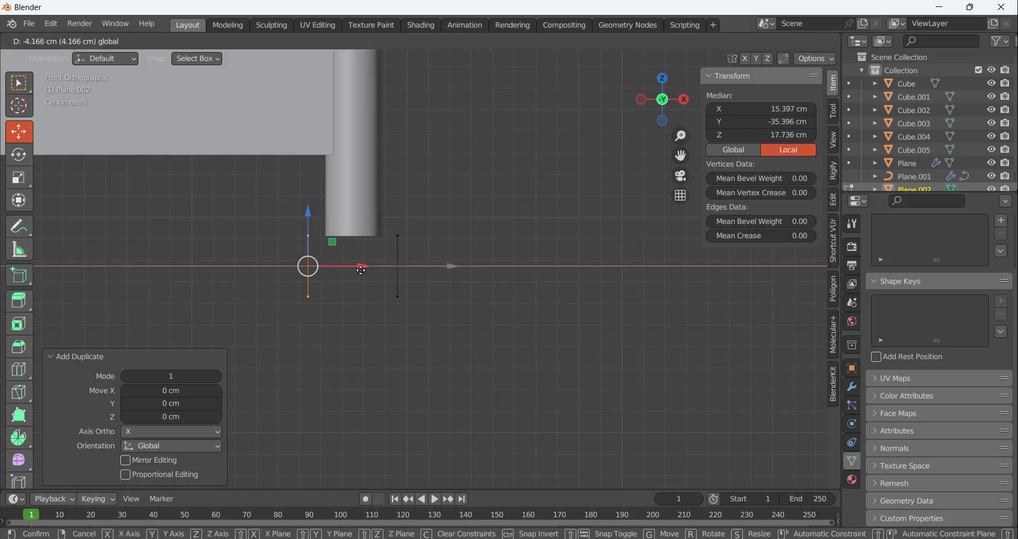
pyautogui.moveTo(362, 271); pyautogui.dragTo(364, 271)
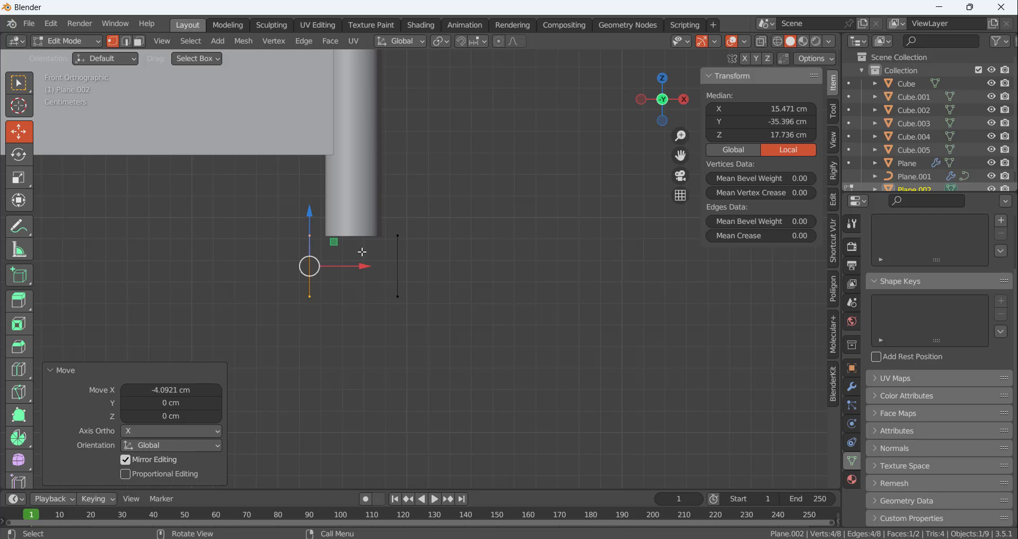
# Join the two side faces' matching upper corners with one edge at each end beneath the leg
pyautogui.moveTo(363, 252); pyautogui.dragTo(457, 224, button='middle')
pyautogui.click(536, 209)
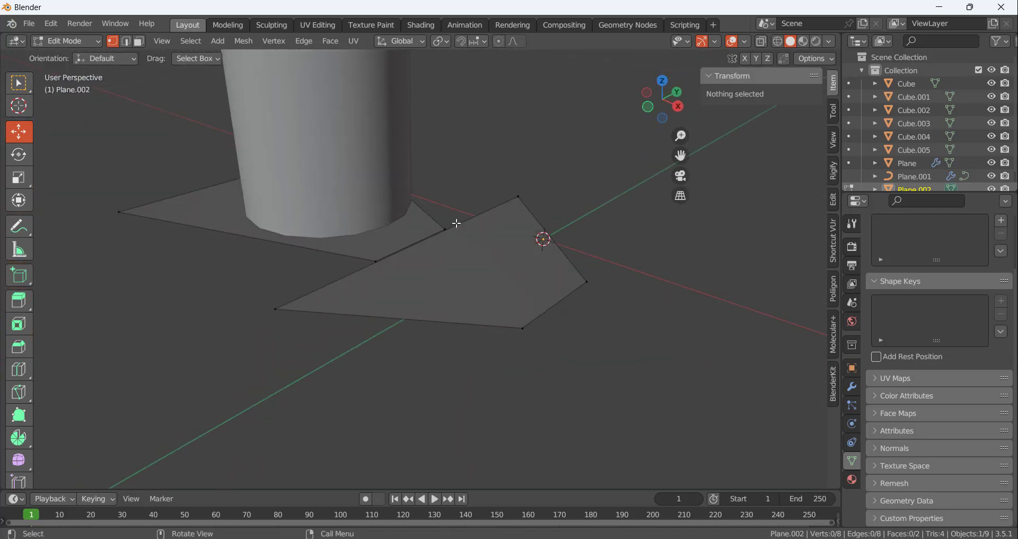
pyautogui.click(519, 204)
pyautogui.moveTo(533, 171); pyautogui.dragTo(462, 171, button='middle')
pyautogui.keyDown('shift'); pyautogui.click(536, 129); pyautogui.keyUp('shift')
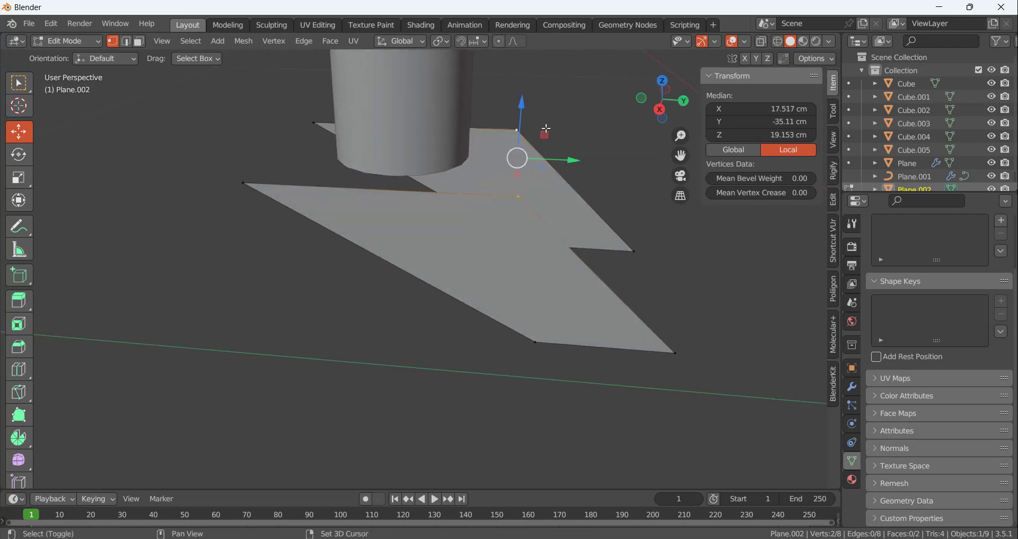
pyautogui.press('f')
pyautogui.click(570, 128)
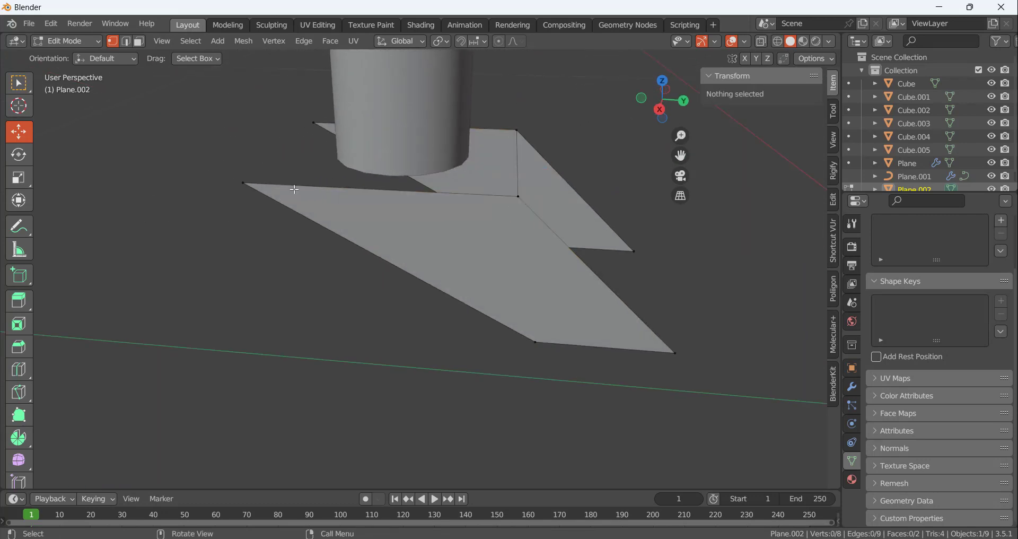
pyautogui.click(243, 183)
pyautogui.keyDown('shift'); pyautogui.click(314, 124); pyautogui.keyUp('shift')
pyautogui.press('f')
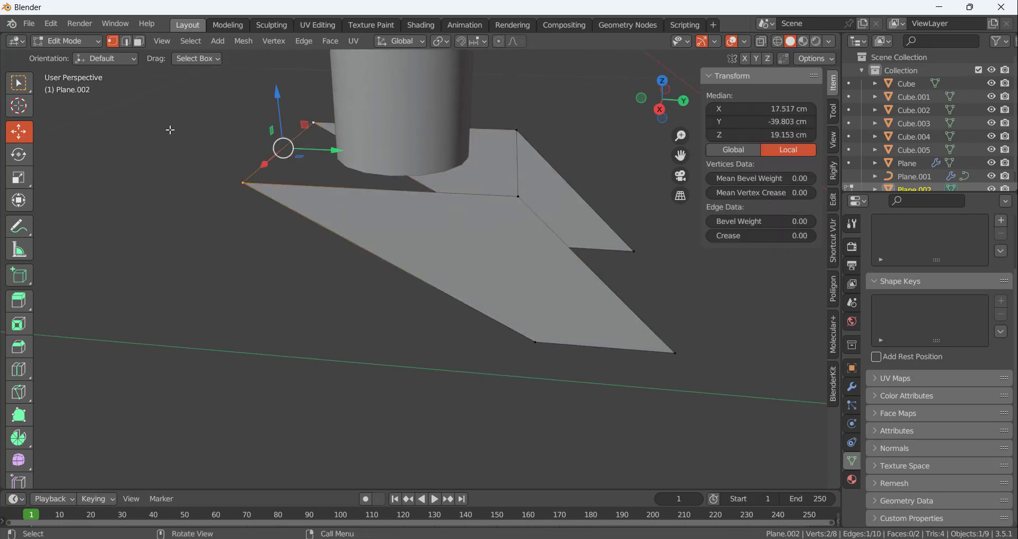
pyautogui.click(199, 136)
# Fill the bracket's top face between the two new connecting edges
pyautogui.click(277, 161)
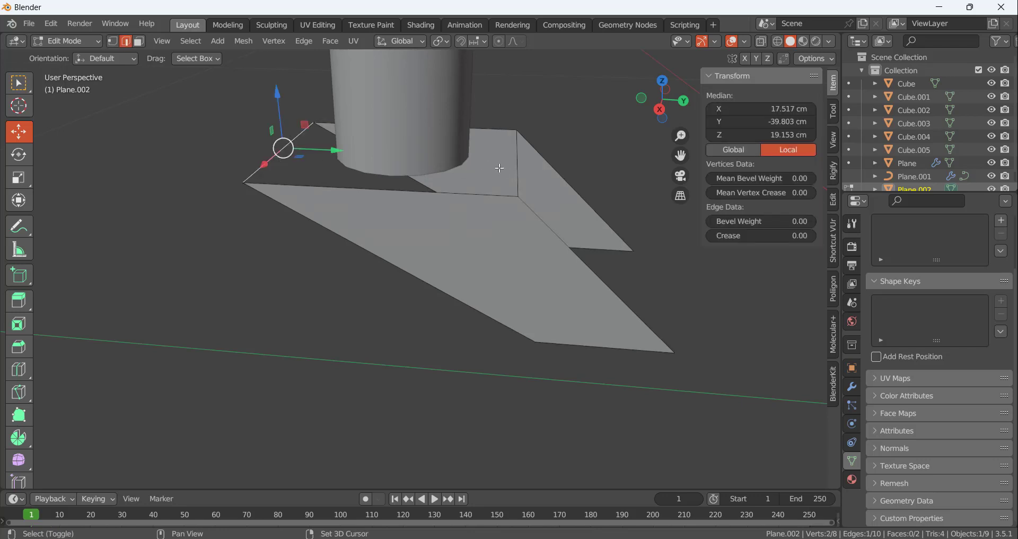
pyautogui.keyDown('shift'); pyautogui.click(558, 212); pyautogui.keyUp('shift')
pyautogui.press('f')
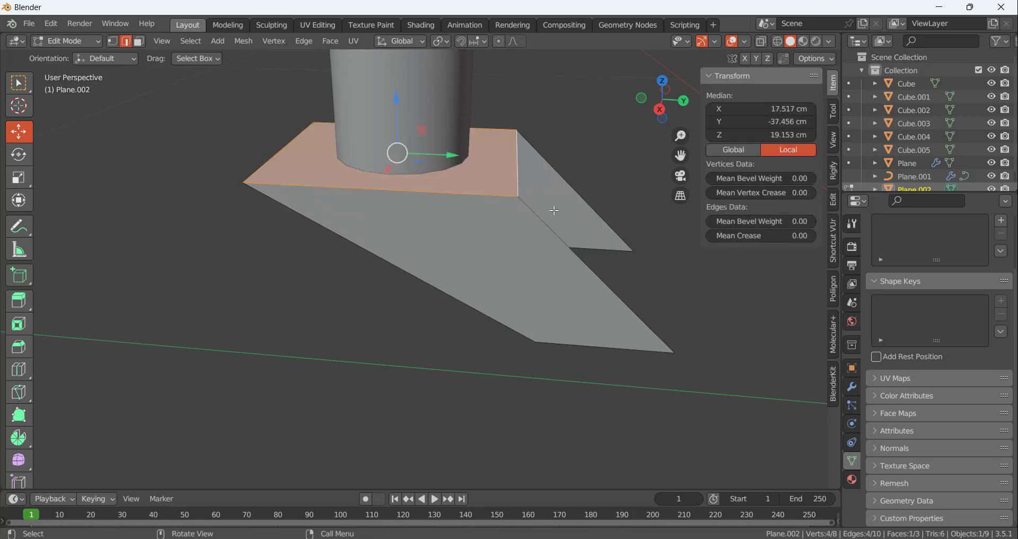
# Try to bevel the two edges between the bracket's top and side faces about 0.77 cm wide with 5 segments
pyautogui.click(323, 264)
pyautogui.moveTo(323, 264); pyautogui.dragTo(460, 250, button='middle')
pyautogui.click(376, 253)
pyautogui.keyDown('shift'); pyautogui.click(269, 281); pyautogui.keyUp('shift')
pyautogui.moveTo(415, 357); pyautogui.dragTo(393, 350, button='middle')
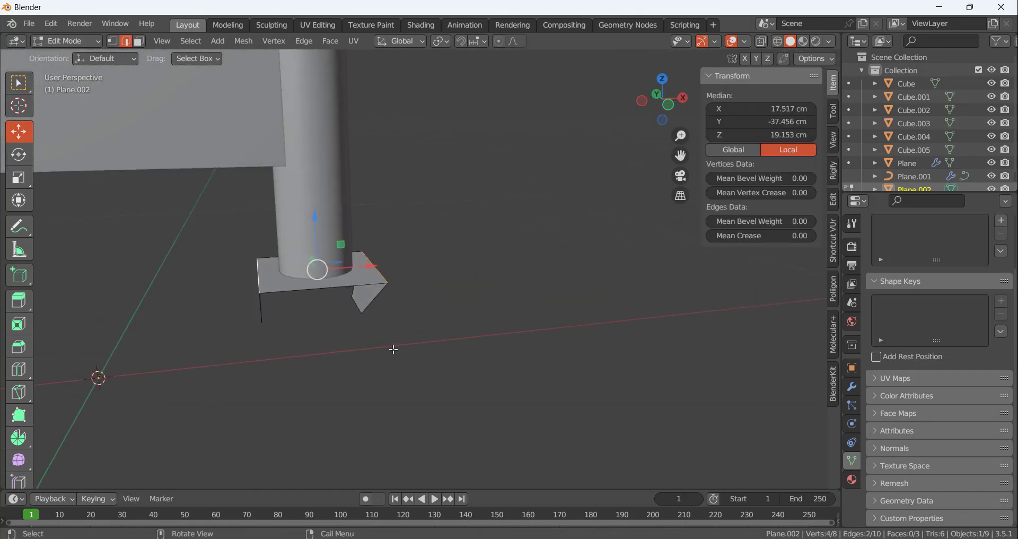
pyautogui.hotkey('ctrl', 'b')
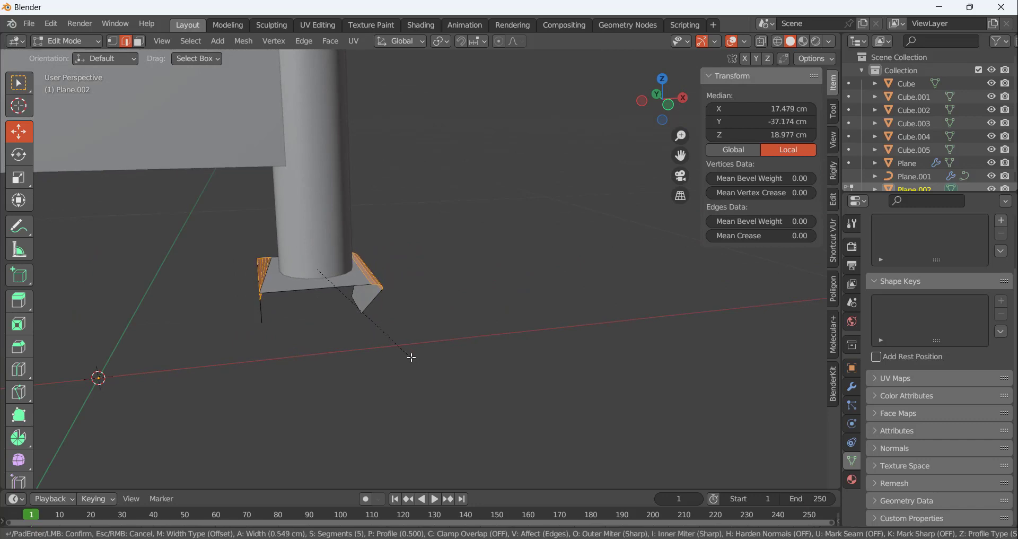
pyautogui.click(419, 359)
# Examine the bevelled upper edges of the caster bracket from several angles
pyautogui.scroll(6, 301, 274)
pyautogui.moveTo(346, 361); pyautogui.dragTo(413, 356, button='middle')
pyautogui.scroll(-6, 476, 325)
pyautogui.scroll(3, 407, 320)
pyautogui.moveTo(447, 327); pyautogui.dragTo(399, 329, button='middle')
pyautogui.moveTo(520, 314); pyautogui.dragTo(368, 306, button='middle')
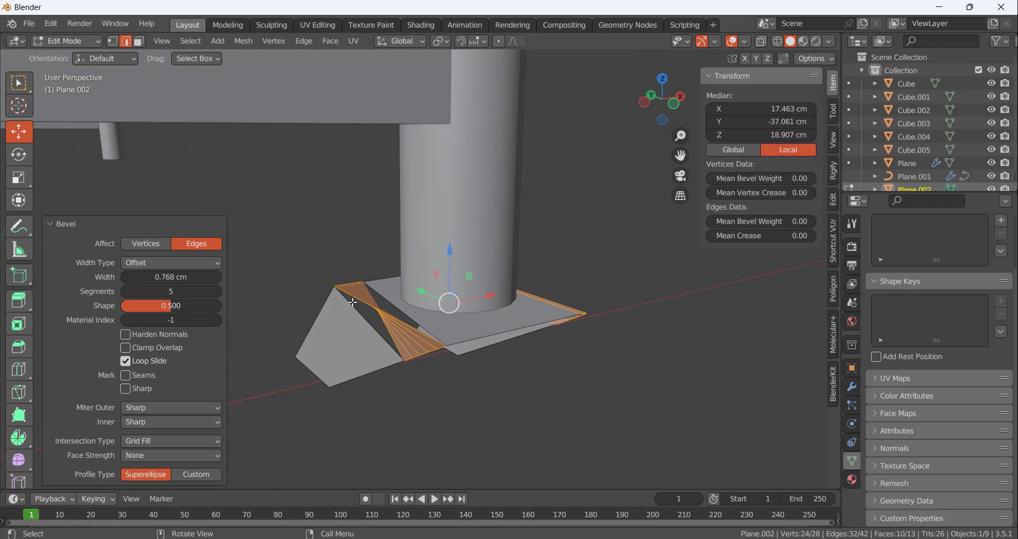
pyautogui.click(445, 386)
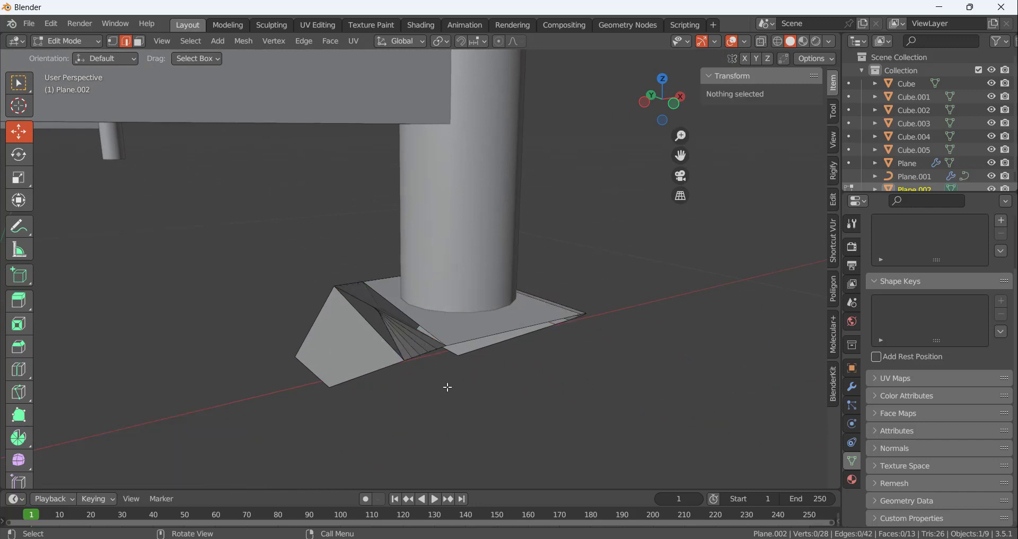
pyautogui.moveTo(446, 386); pyautogui.dragTo(418, 357, button='middle')
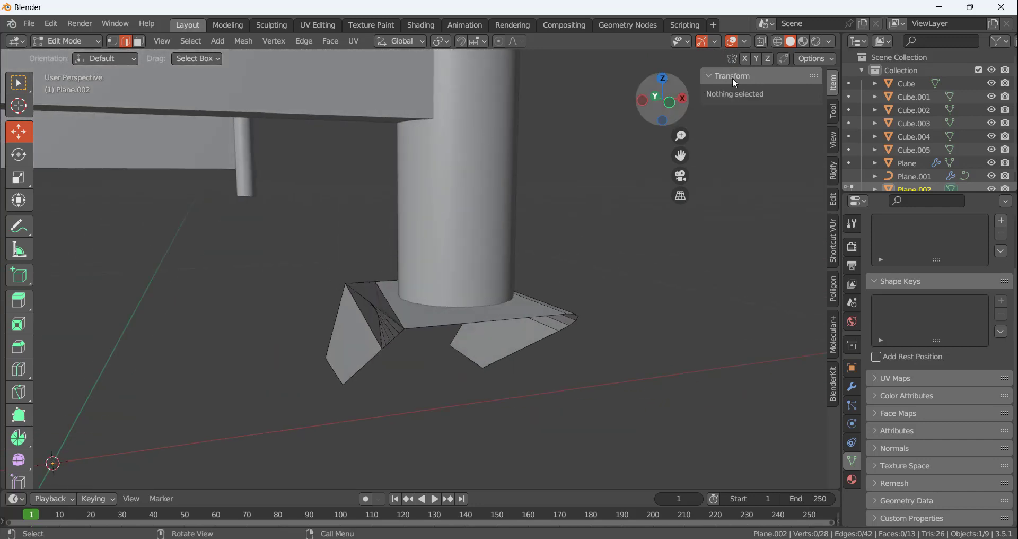
# Turn on the Face Orientation overlay and check which way the bracket's faces point
pyautogui.click(745, 42)
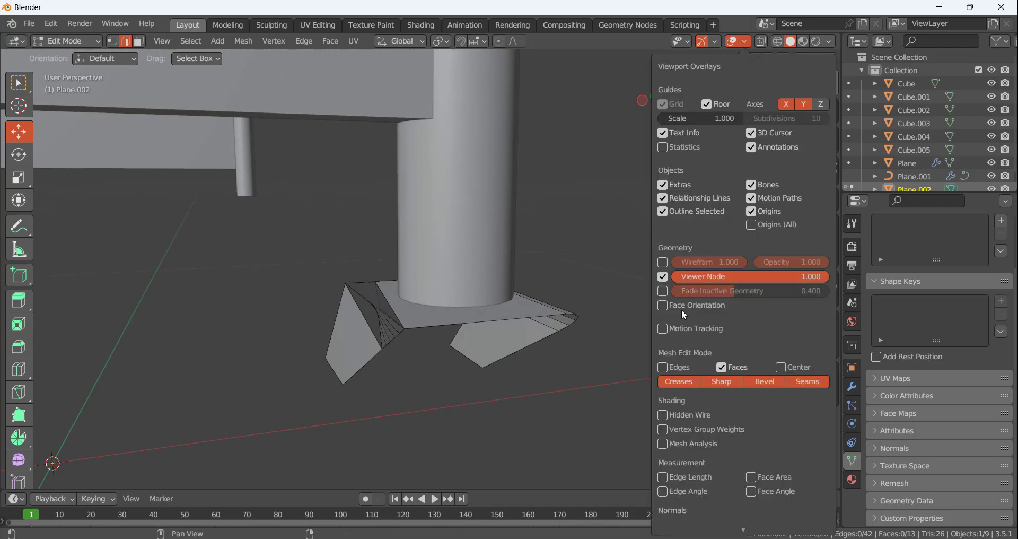
pyautogui.click(663, 306)
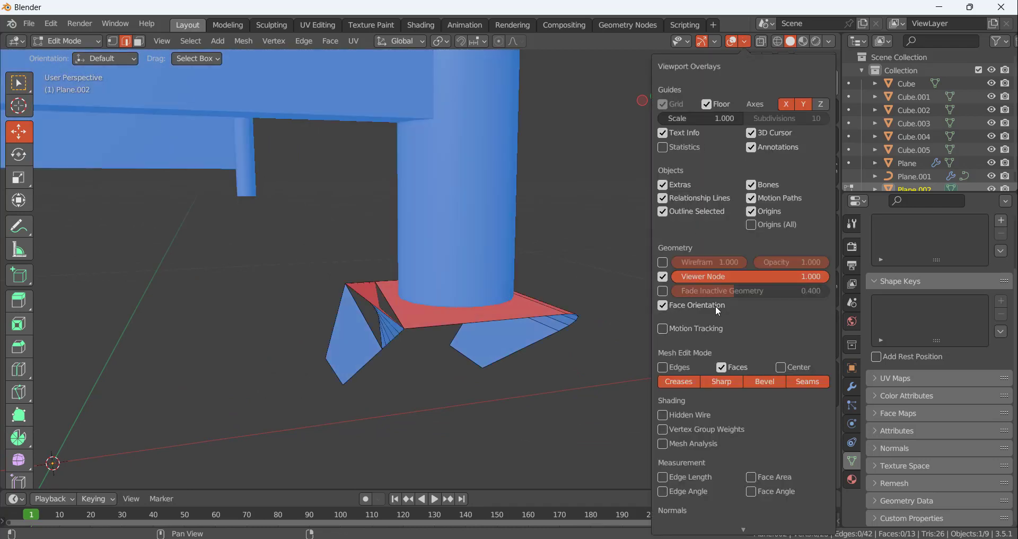
pyautogui.moveTo(436, 301); pyautogui.dragTo(537, 344, button='middle')
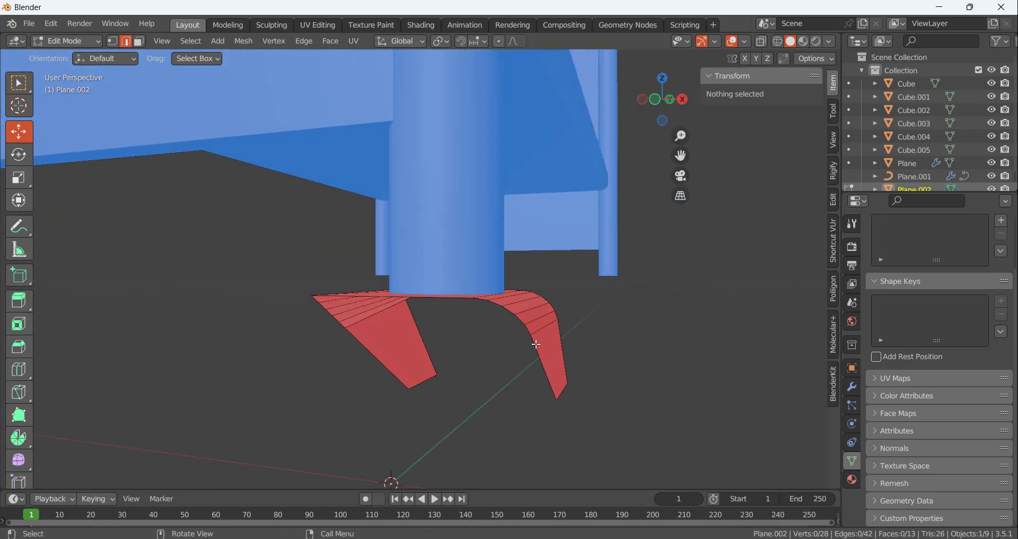
pyautogui.moveTo(532, 309); pyautogui.dragTo(521, 336, button='middle')
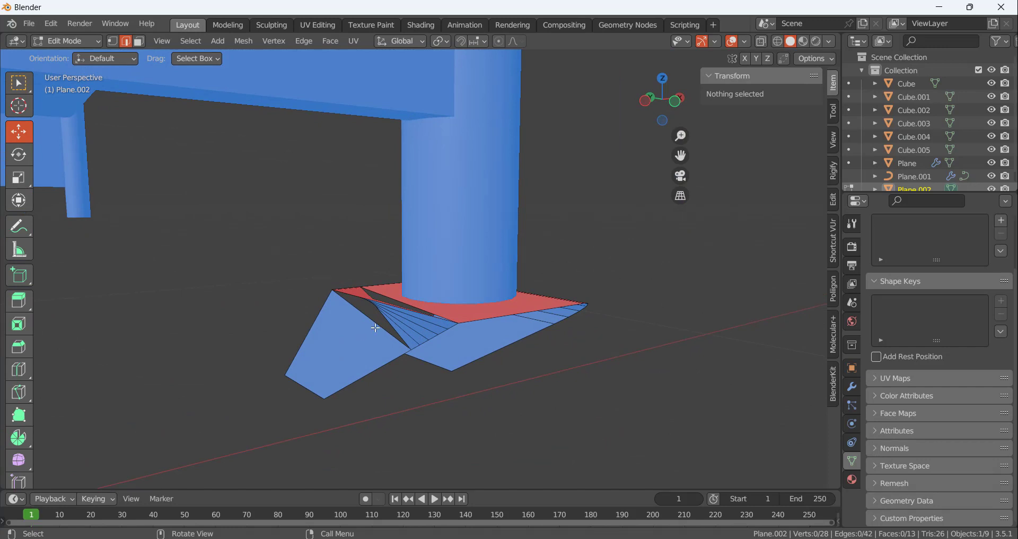
pyautogui.moveTo(368, 351); pyautogui.dragTo(407, 378, button='middle')
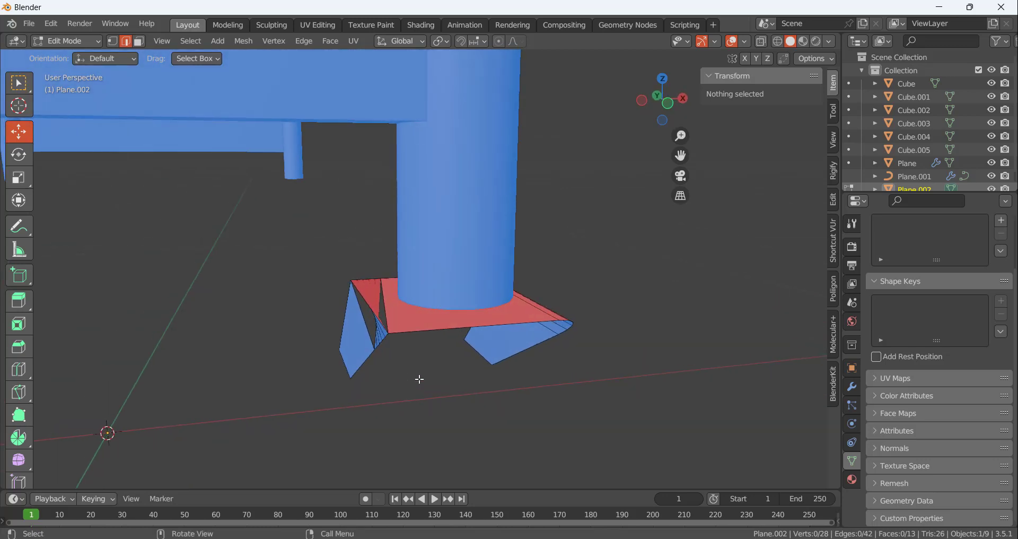
# Undo the bevel on the bracket's two upper edges
pyautogui.hotkey('ctrl', 'z')
pyautogui.hotkey('ctrl', 'z')
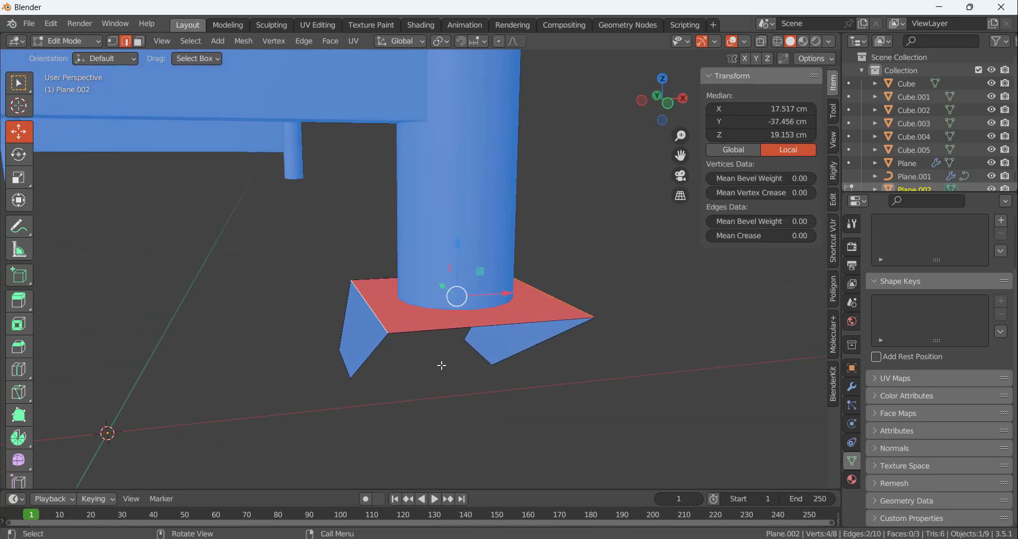
pyautogui.moveTo(441, 364); pyautogui.dragTo(507, 302, button='middle')
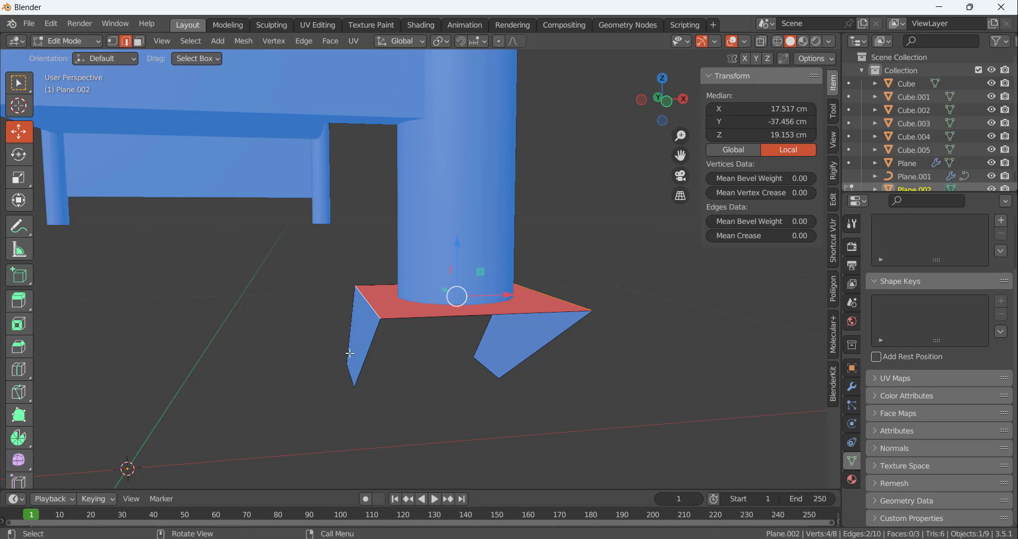
# Recalculate the normals of all the bracket's faces to make their orientation consistent
pyautogui.moveTo(421, 354)
pyautogui.mouseDown(button='middle')
pyautogui.moveTo(382, 345)
pyautogui.moveTo(438, 361)
pyautogui.moveTo(384, 357)
pyautogui.moveTo(410, 367)
pyautogui.mouseUp(button='middle')
pyautogui.press('a')
pyautogui.hotkey('shift', 'n')
pyautogui.click(436, 374)
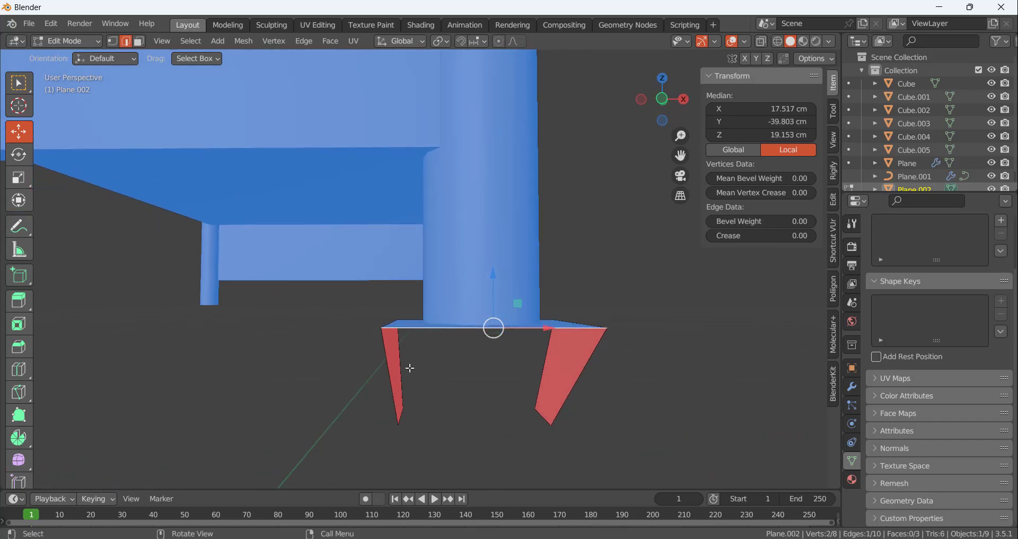
pyautogui.moveTo(306, 376); pyautogui.dragTo(398, 366, button='middle')
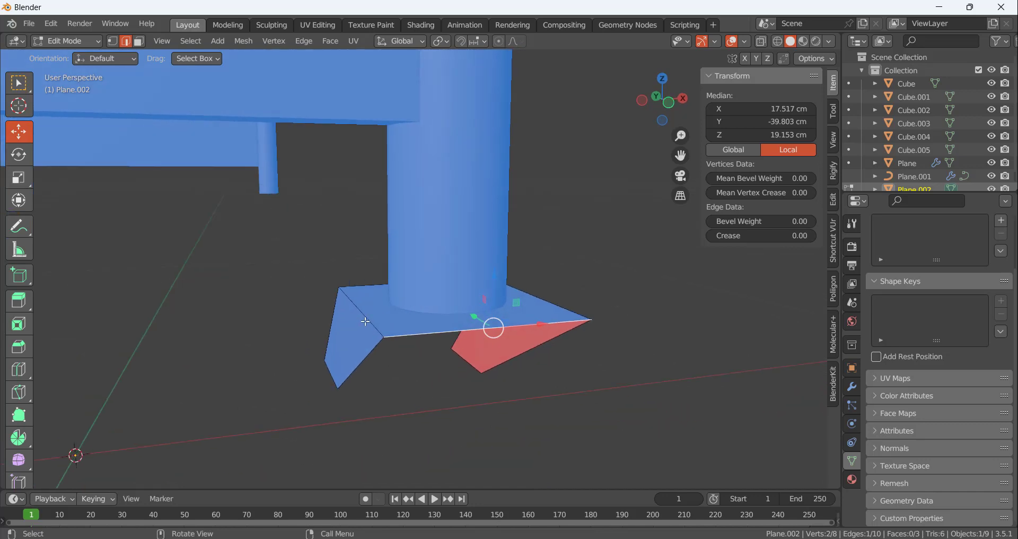
# Bevel the two edges between the bracket's top and side faces with 5 segments
pyautogui.click(366, 321)
pyautogui.keyDown('shift'); pyautogui.click(582, 301); pyautogui.keyUp('shift')
pyautogui.moveTo(599, 297); pyautogui.dragTo(584, 295, button='middle')
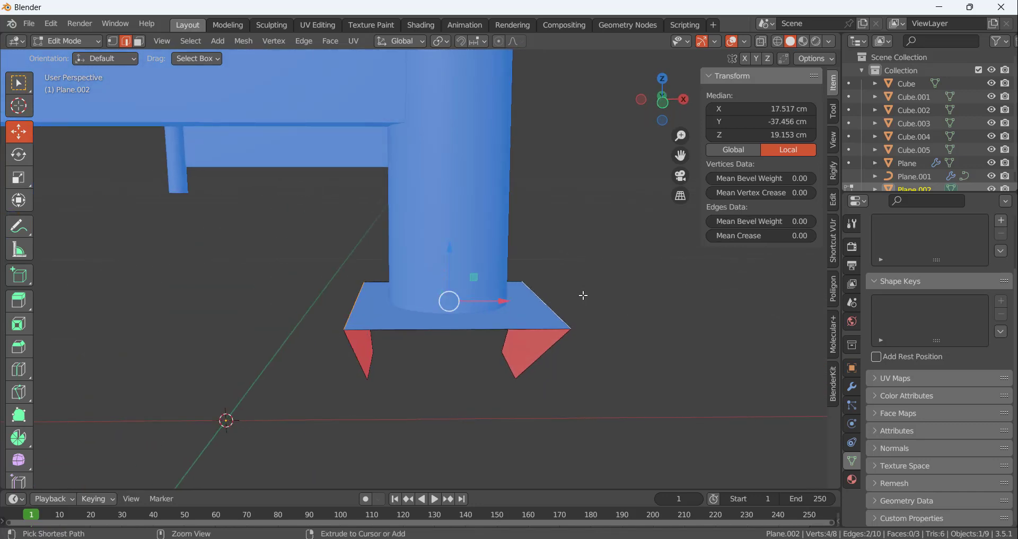
pyautogui.hotkey('ctrl', 'b')
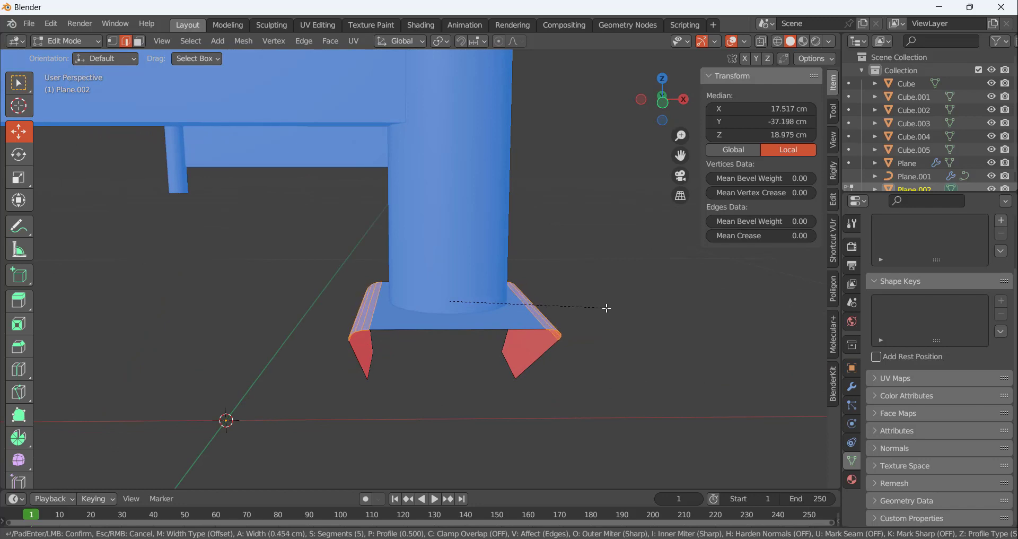
pyautogui.click(620, 314)
pyautogui.click(625, 319)
pyautogui.moveTo(625, 319); pyautogui.dragTo(564, 321, button='middle')
# Round the four lower corners of the bracket's side plates with a vertex bevel of about 0.7 cm and 5 segments
pyautogui.moveTo(635, 257); pyautogui.dragTo(623, 378, button='middle')
pyautogui.click(630, 371)
pyautogui.keyDown('shift'); pyautogui.click(688, 365); pyautogui.keyUp('shift')
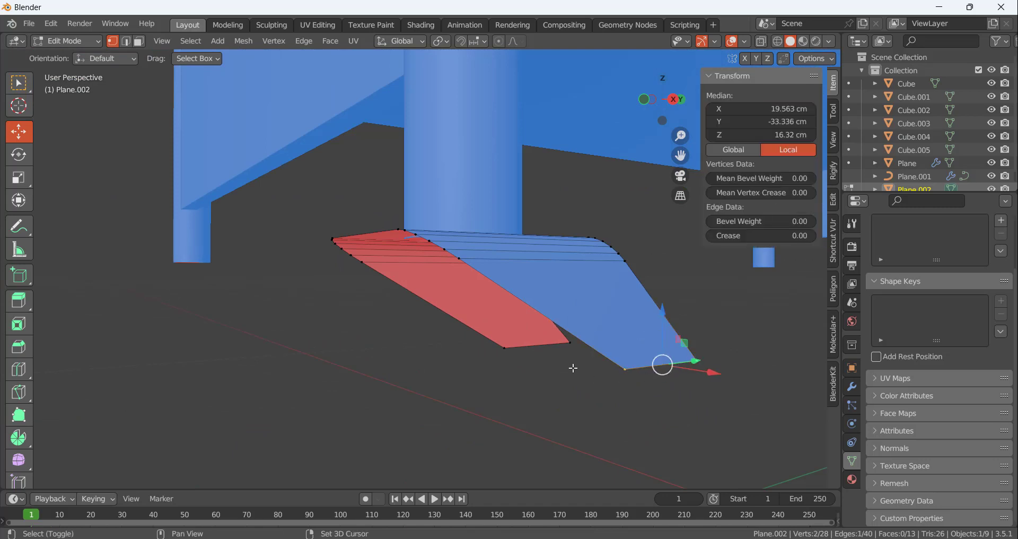
pyautogui.keyDown('shift'); pyautogui.click(569, 350); pyautogui.keyUp('shift')
pyautogui.keyDown('shift'); pyautogui.click(504, 350); pyautogui.keyUp('shift')
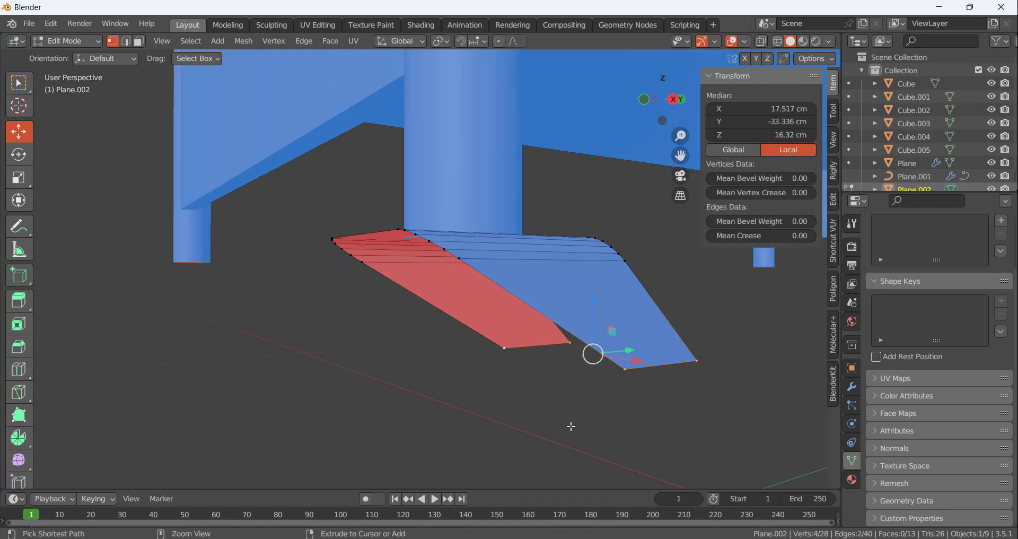
pyautogui.hotkey('ctrl', 'shift', 'b')
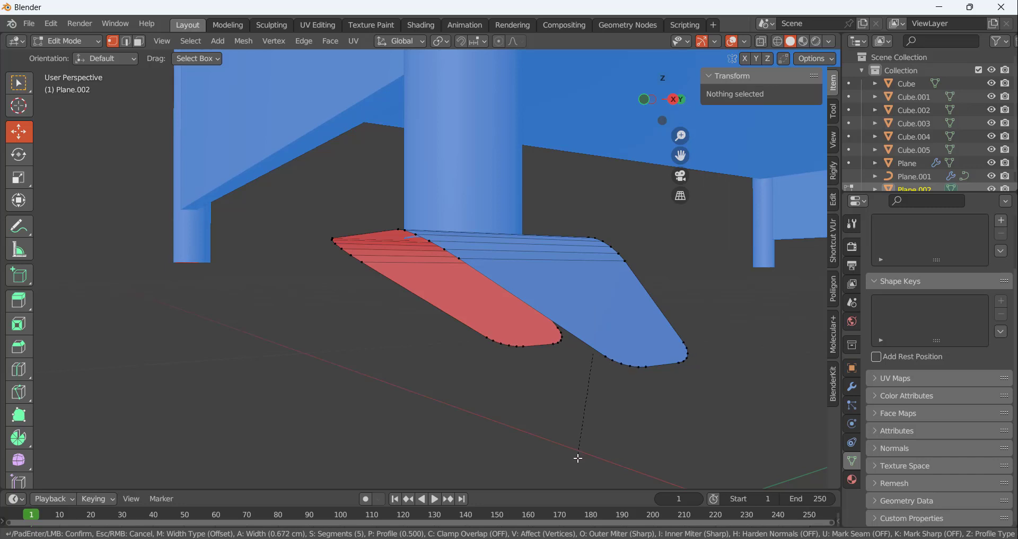
pyautogui.click(580, 464)
pyautogui.click(578, 452)
# Return to Object Mode and add a Solidify modifier to the caster bracket
pyautogui.scroll(-3, 578, 452)
pyautogui.moveTo(578, 452); pyautogui.dragTo(522, 337, button='middle')
pyautogui.scroll(2, 570, 299)
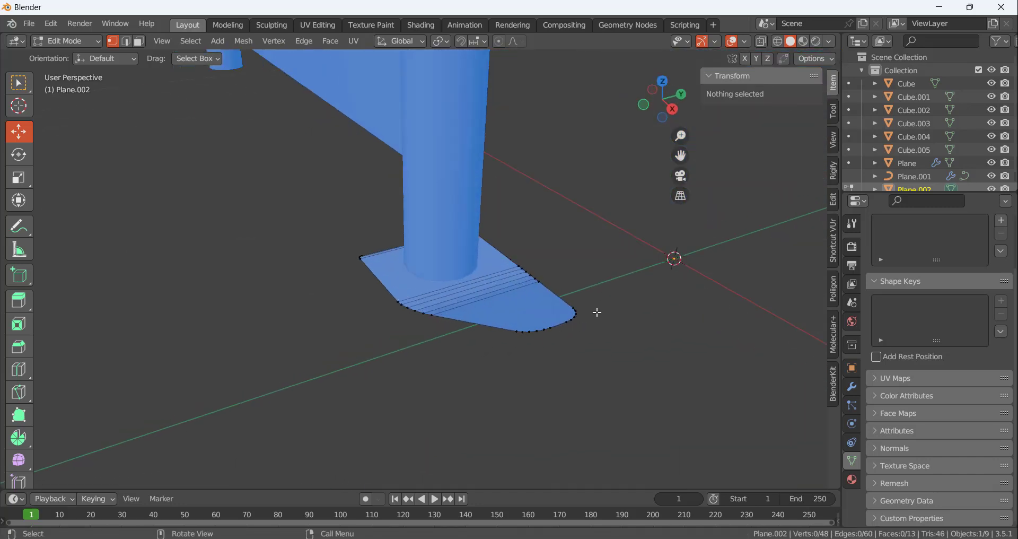
pyautogui.moveTo(597, 312); pyautogui.dragTo(538, 329, button='middle')
pyautogui.moveTo(507, 354); pyautogui.dragTo(555, 268, button='middle')
pyautogui.press('Tab')
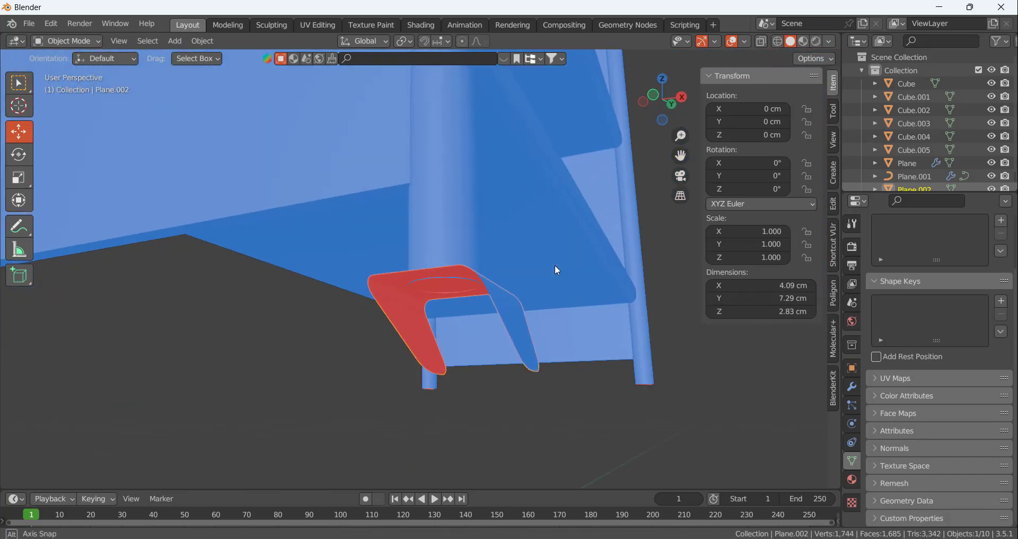
pyautogui.moveTo(527, 335); pyautogui.dragTo(609, 387, button='middle')
pyautogui.click(853, 387)
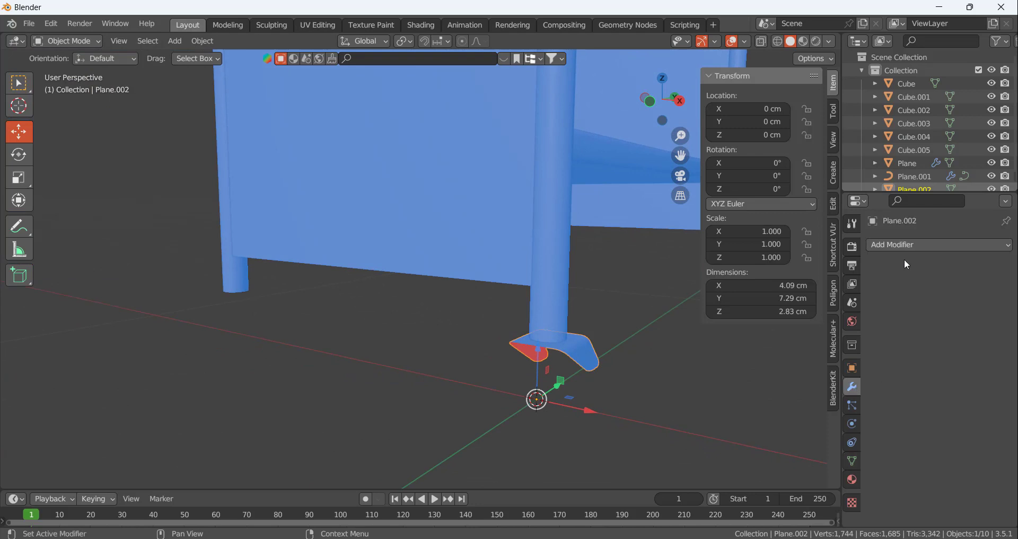
pyautogui.click(893, 247)
pyautogui.click(737, 468)
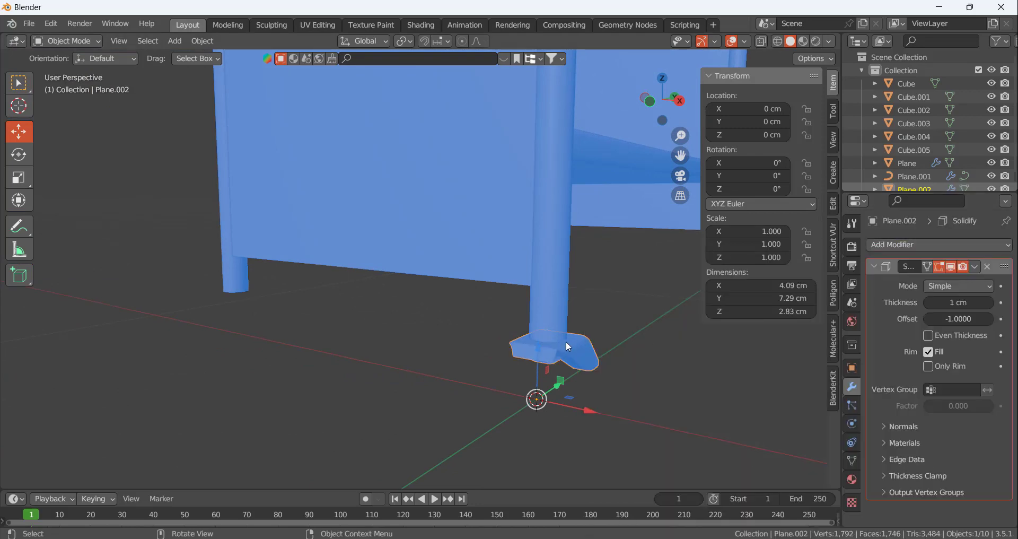
# Set the bracket's Solidify thickness to 0.05 cm after trying 0.01 cm
pyautogui.scroll(5, 563, 342)
pyautogui.moveTo(816, 341); pyautogui.dragTo(746, 351, button='middle')
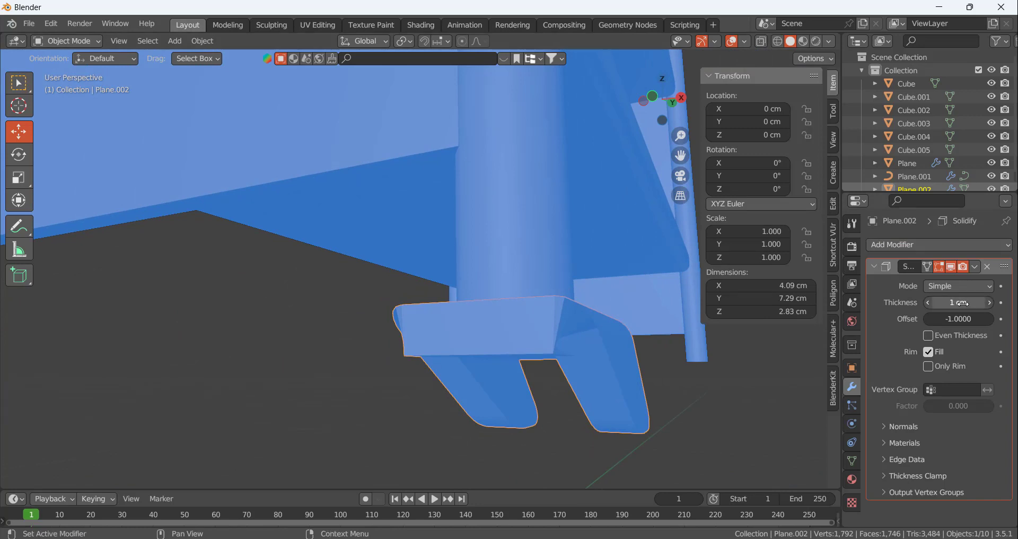
pyautogui.moveTo(932, 307)
pyautogui.mouseDown()
pyautogui.moveTo(902, 307)
pyautogui.moveTo(932, 306)
pyautogui.mouseUp()
pyautogui.doubleClick(962, 303)
pyautogui.write('.01')
pyautogui.press('Return')
pyautogui.doubleClick(962, 303)
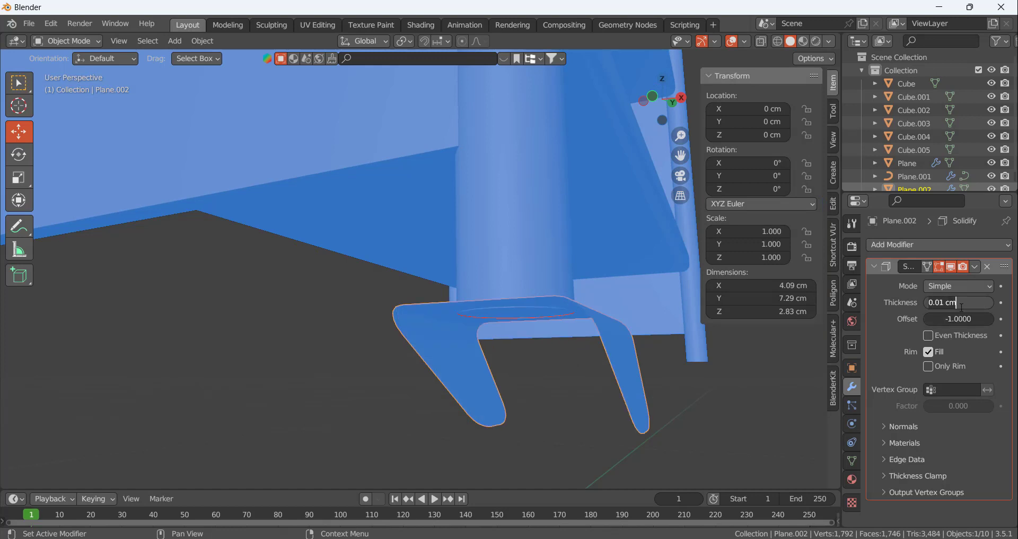
pyautogui.press('Return')
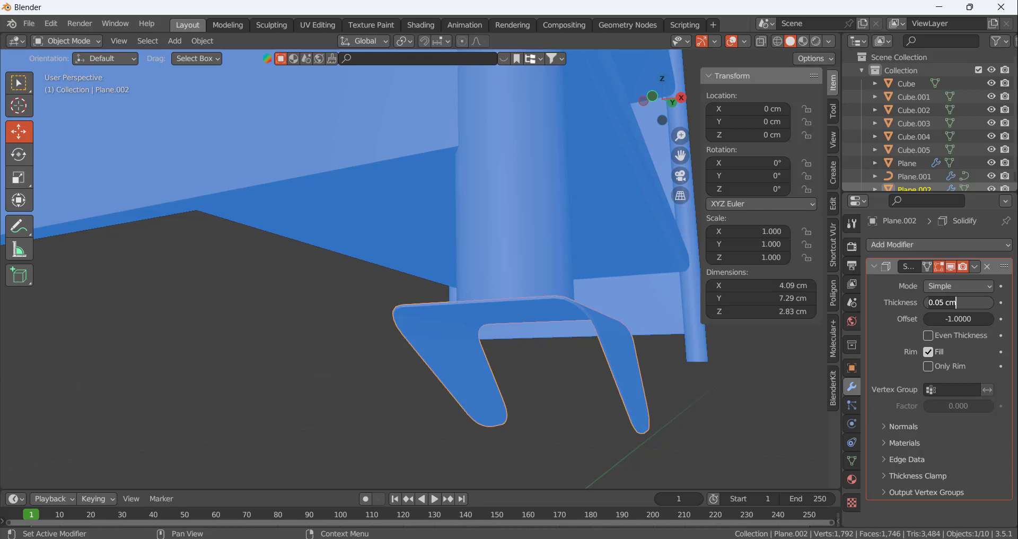
# Try Solidify thicknesses of 1 cm and 0.075 cm on the caster bracket
pyautogui.hotkey('ctrl', 'a')
pyautogui.write('1')
pyautogui.press('Return')
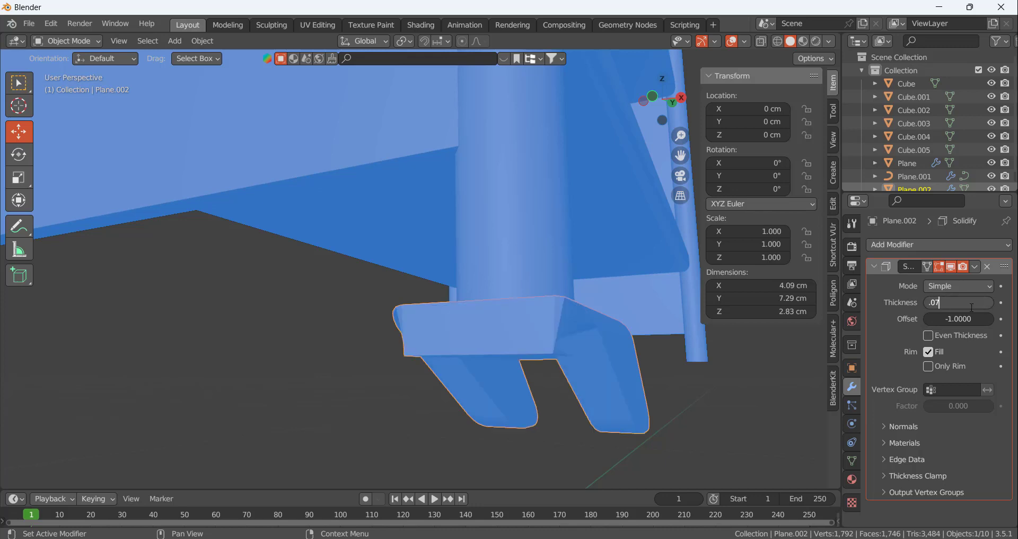
pyautogui.write('5')
pyautogui.press('Return')
pyautogui.moveTo(551, 331); pyautogui.dragTo(603, 349, button='middle')
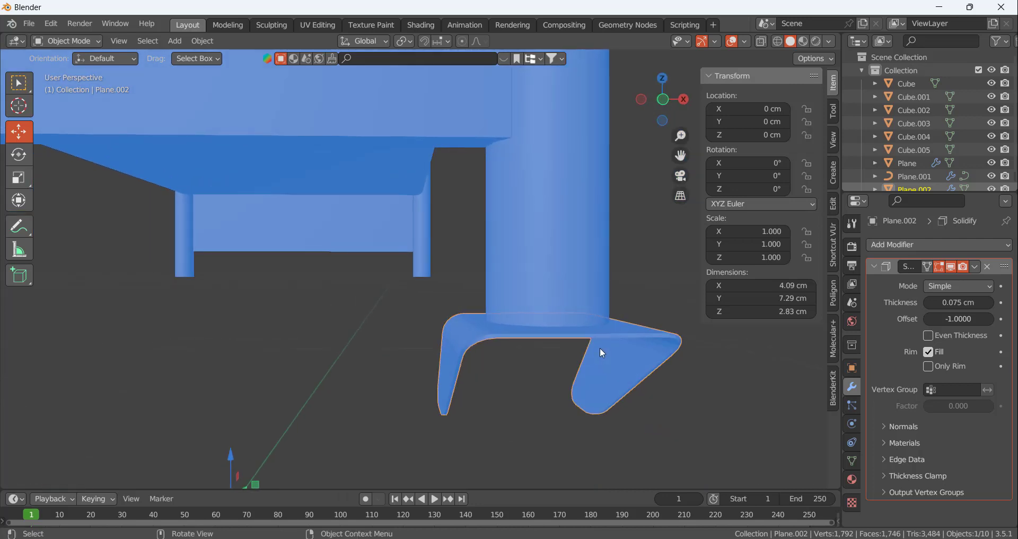
# Set the bracket's Solidify thickness to 0.1 cm and keep the bracket selected
pyautogui.click(957, 303)
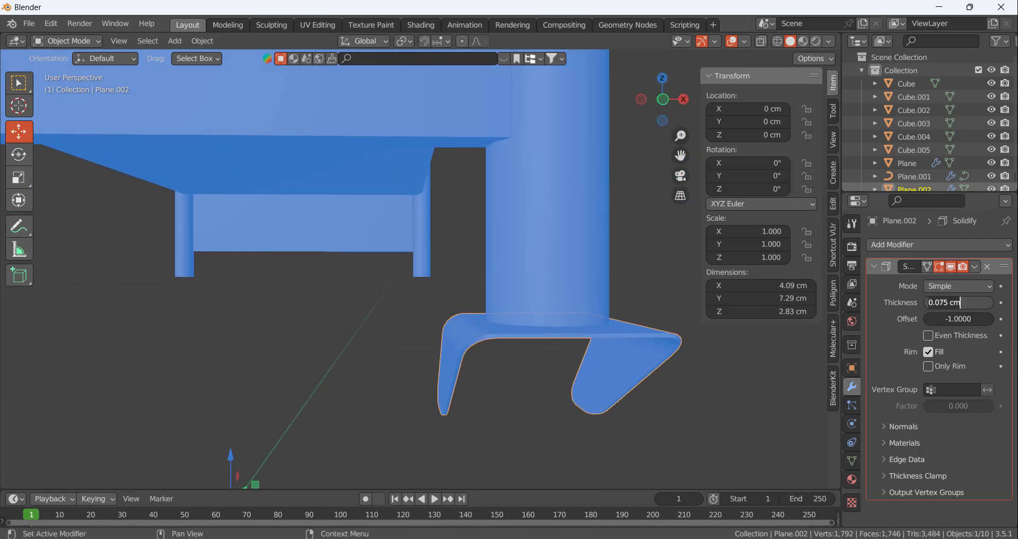
pyautogui.write('0.1')
pyautogui.press('Return')
pyautogui.moveTo(568, 367); pyautogui.dragTo(408, 370, button='middle')
pyautogui.click(357, 431)
pyautogui.click(429, 393)
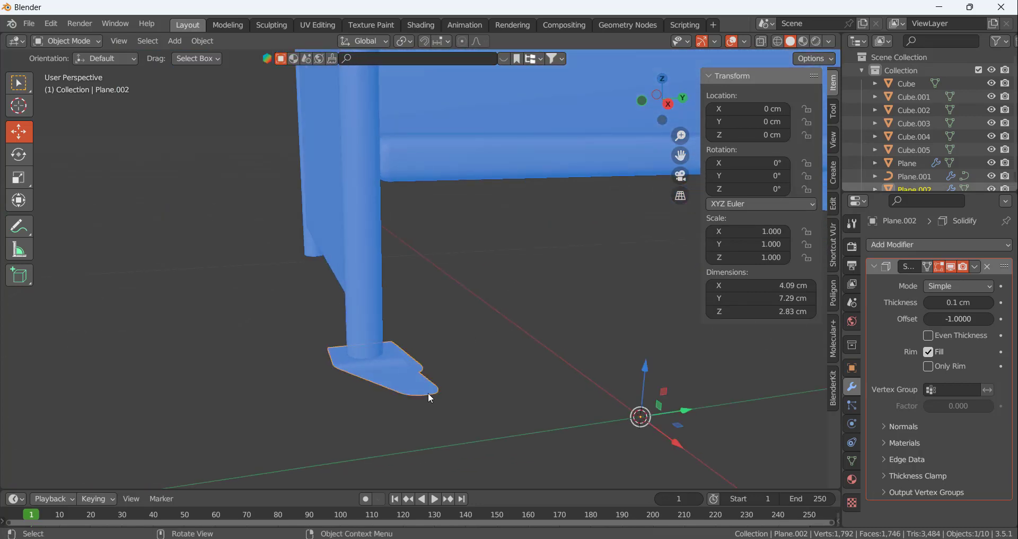
# Lower the whole bracket mesh in Edit Mode to leave a small gap beneath the frame leg, and return to Object Mode
pyautogui.press('Tab')
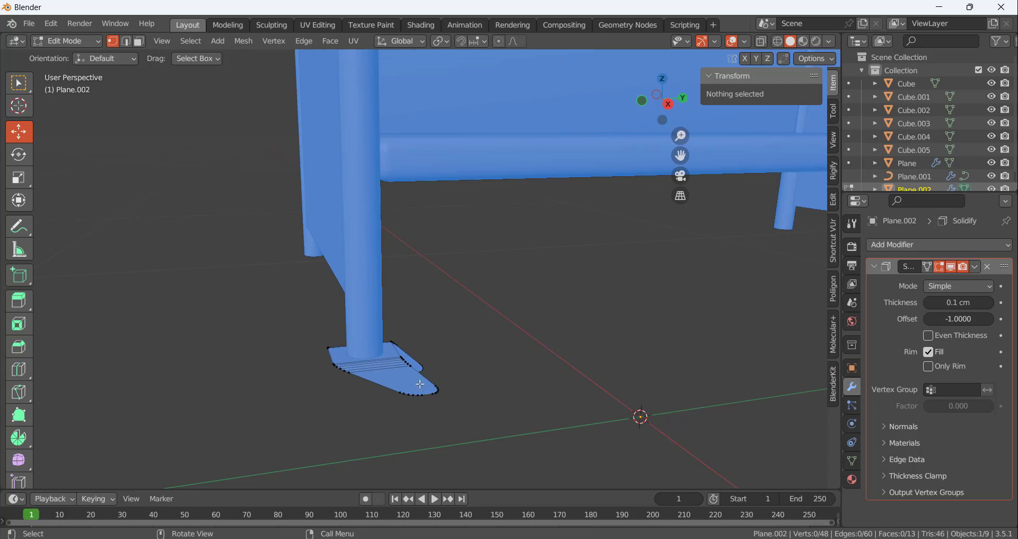
pyautogui.moveTo(397, 315); pyautogui.dragTo(394, 338)
pyautogui.moveTo(223, 384); pyautogui.dragTo(120, 422)
pyautogui.scroll(4, 388, 395)
pyautogui.moveTo(365, 376); pyautogui.dragTo(384, 329, button='middle')
pyautogui.scroll(3, 257, 396)
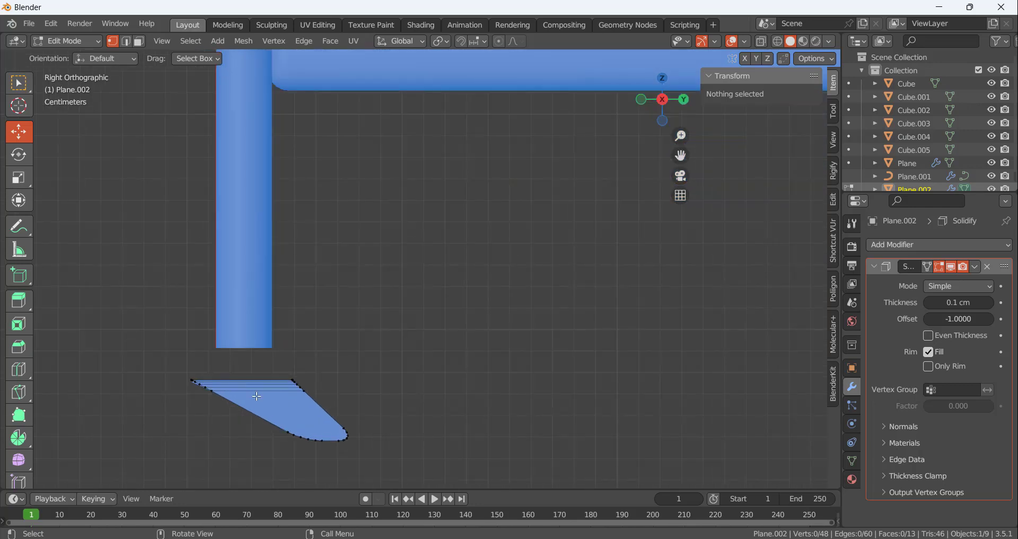
pyautogui.moveTo(306, 350); pyautogui.dragTo(317, 369, button='middle')
pyautogui.press('Tab')
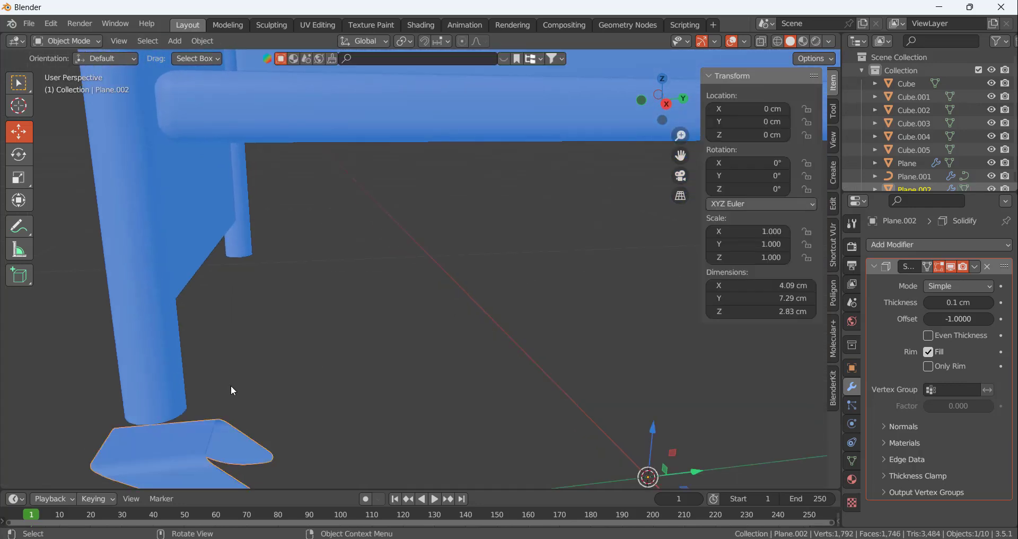
# Snap the 3D cursor to the center of the bracket's flat top face
pyautogui.press('Tab')
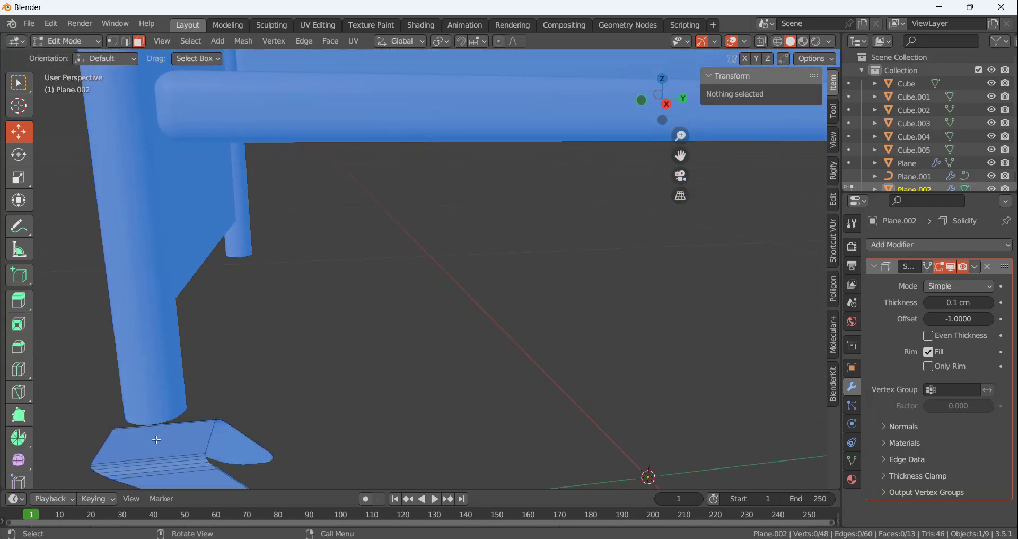
pyautogui.click(157, 439)
pyautogui.scroll(-1, 291, 387)
pyautogui.hotkey('shift', 's')
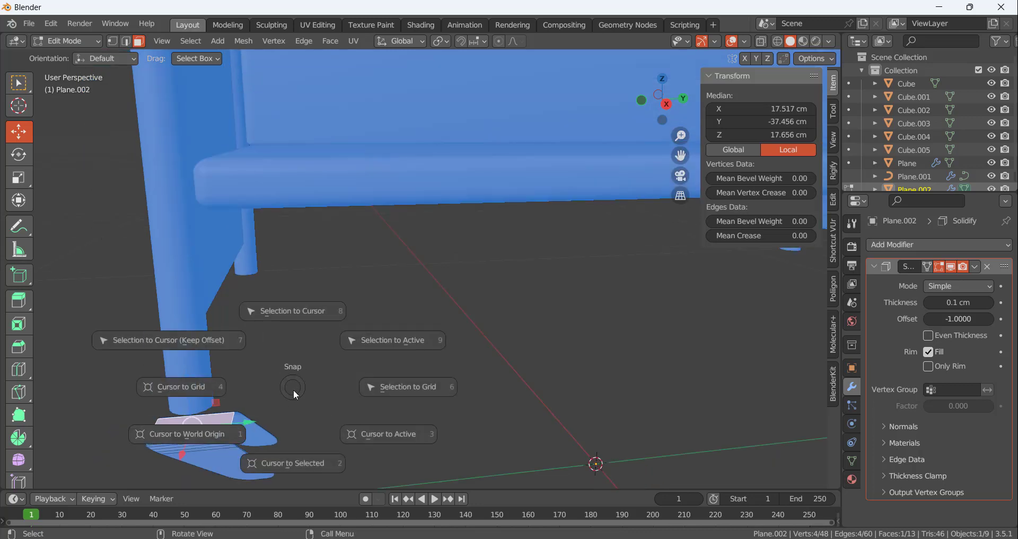
pyautogui.click(288, 465)
pyautogui.scroll(-5, 419, 323)
pyautogui.scroll(6, 298, 359)
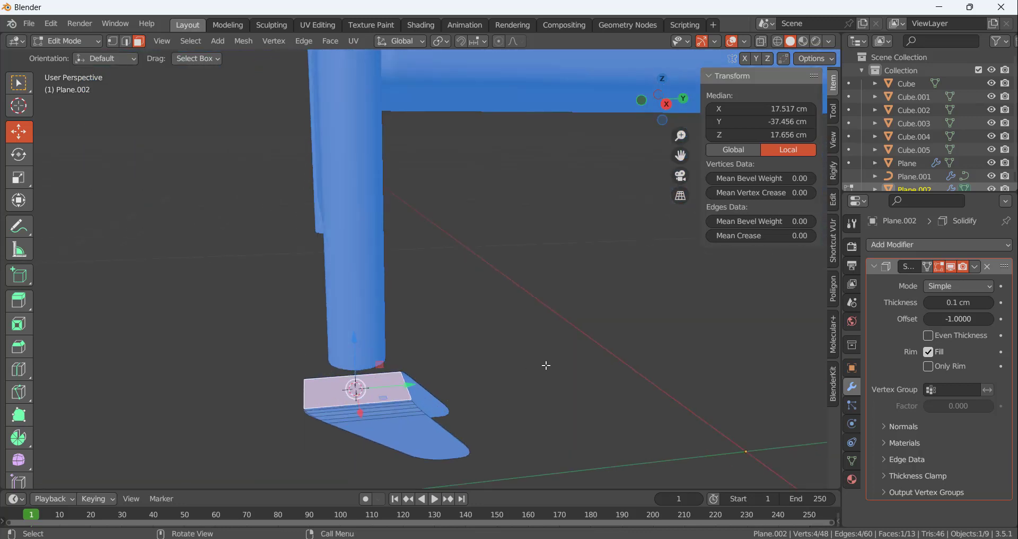
# Return to Object Mode, deselect the bracket and add a cylinder mesh at the 3D cursor
pyautogui.click(547, 365)
pyautogui.moveTo(547, 365); pyautogui.dragTo(488, 343, button='middle')
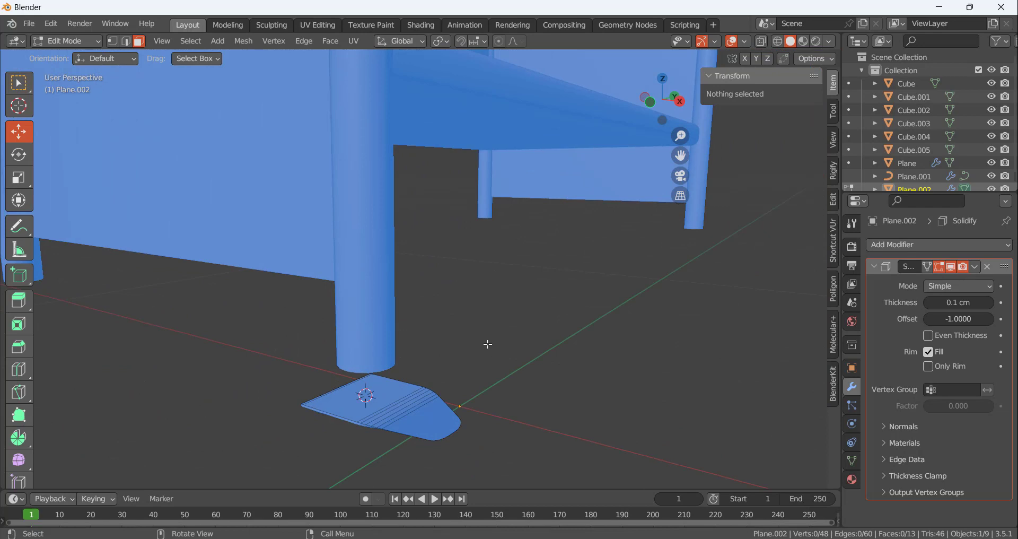
pyautogui.moveTo(488, 343); pyautogui.dragTo(422, 401, button='middle')
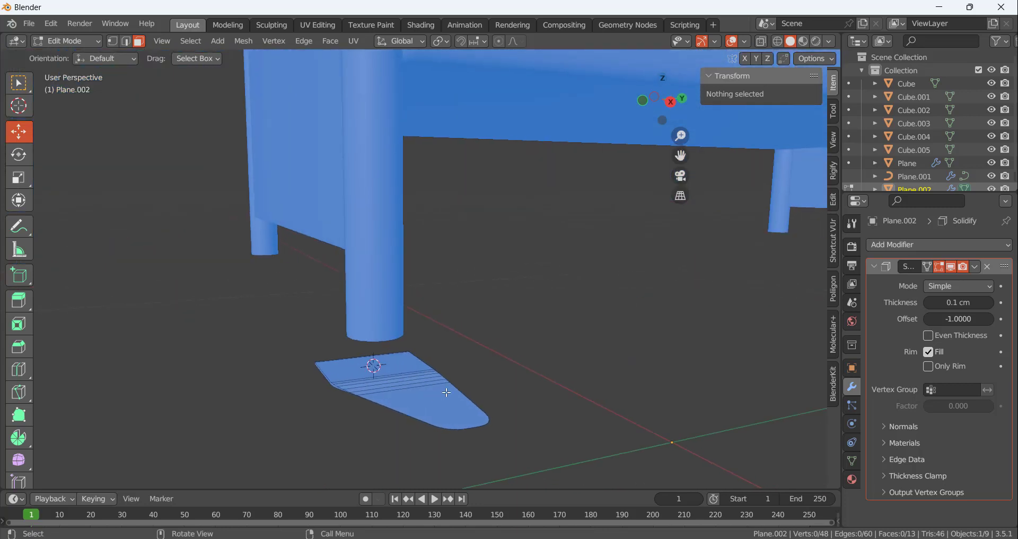
pyautogui.moveTo(504, 354); pyautogui.dragTo(468, 346, button='middle')
pyautogui.press('Tab')
pyautogui.click(489, 303)
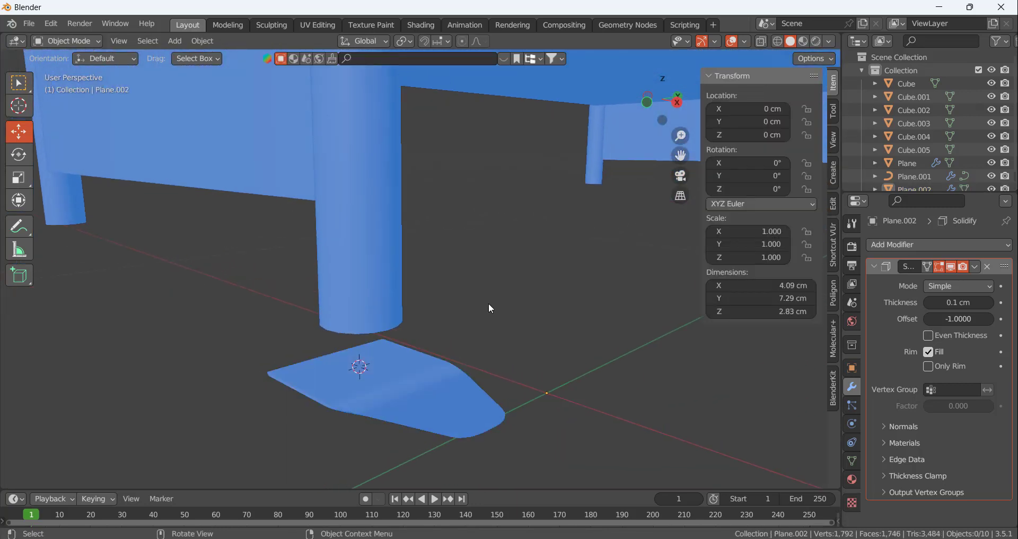
pyautogui.hotkey('shift', 'a')
pyautogui.moveTo(473, 272)
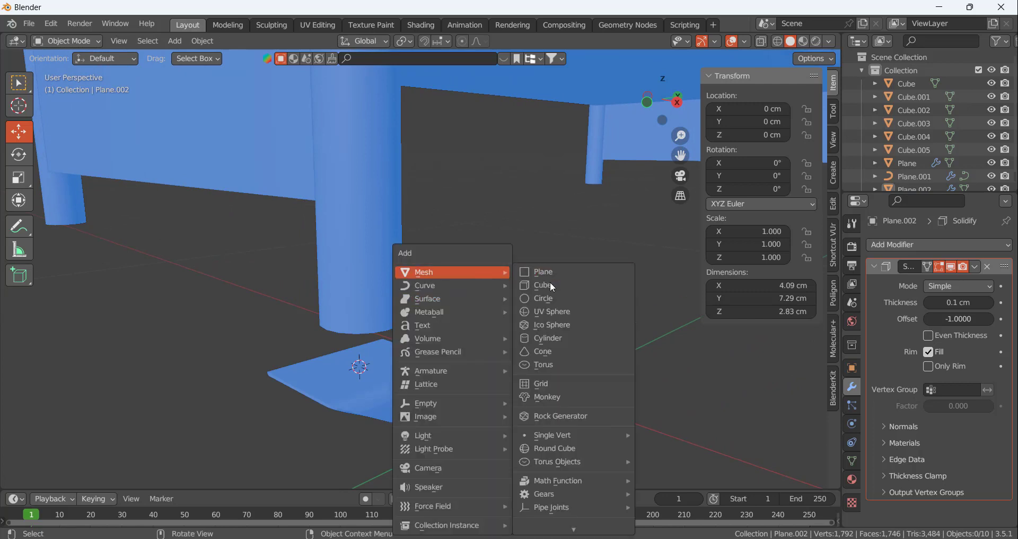
pyautogui.click(555, 337)
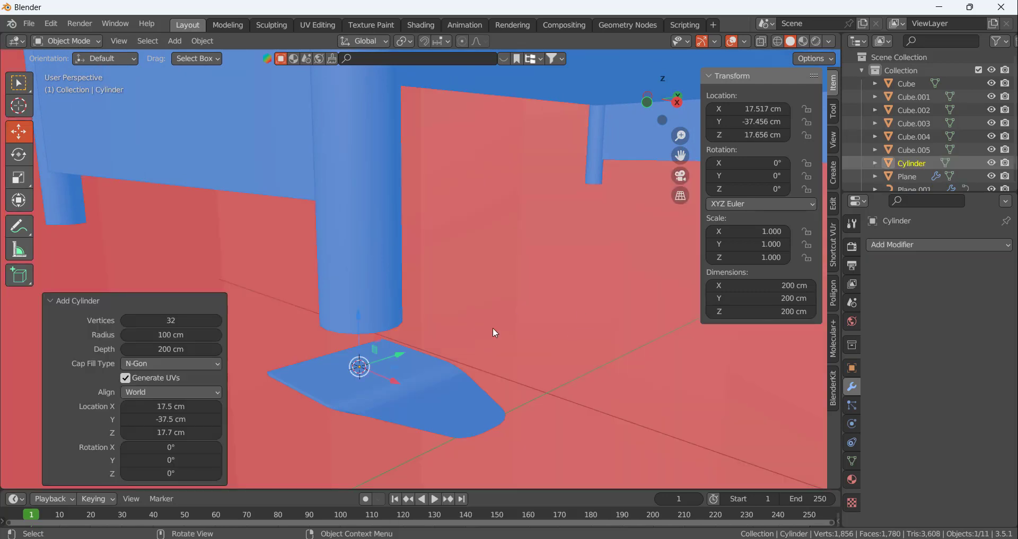
pyautogui.press('KP_Decimal')
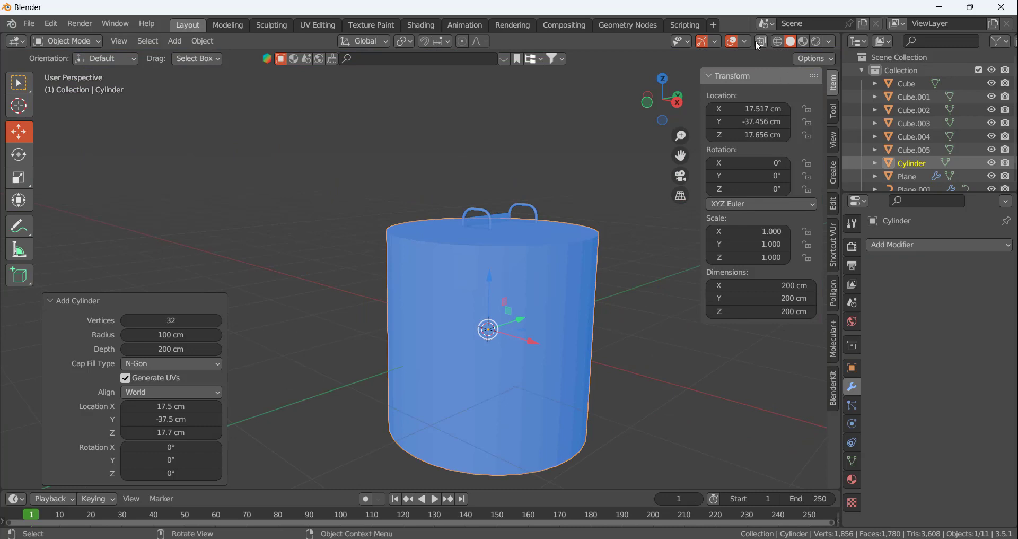
# Turn off the Face Orientation overlay in the viewport
pyautogui.click(761, 43)
pyautogui.click(762, 42)
pyautogui.click(745, 41)
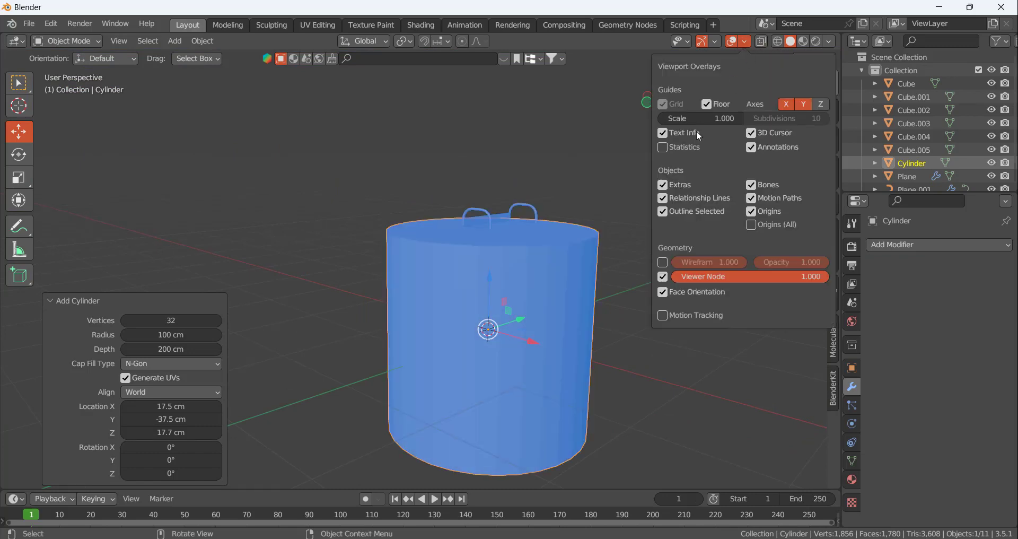
pyautogui.click(746, 43)
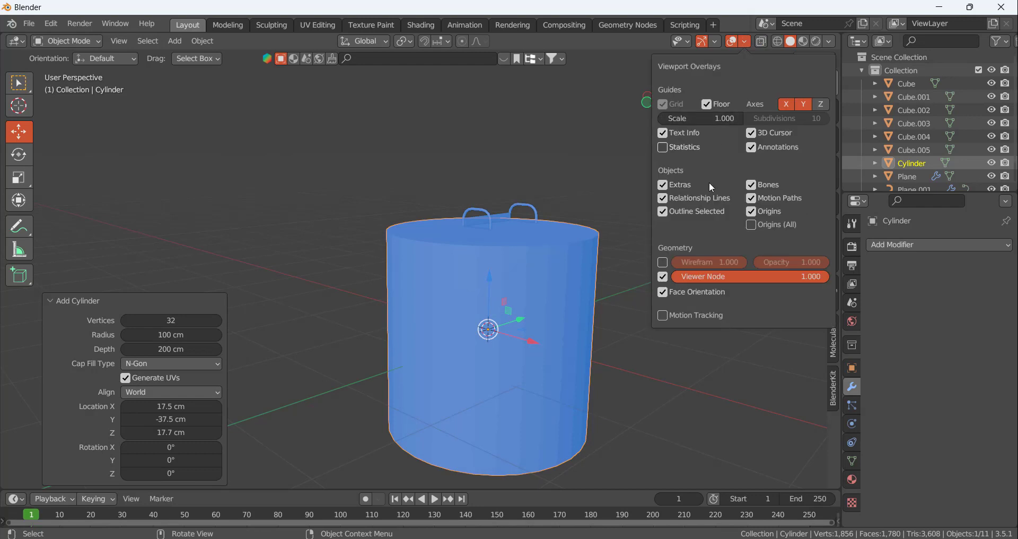
pyautogui.click(663, 292)
pyautogui.press('n')
# Scale the cylinder down to about 1.51 cm in every dimension, narrower than the leg above it
pyautogui.press('s')
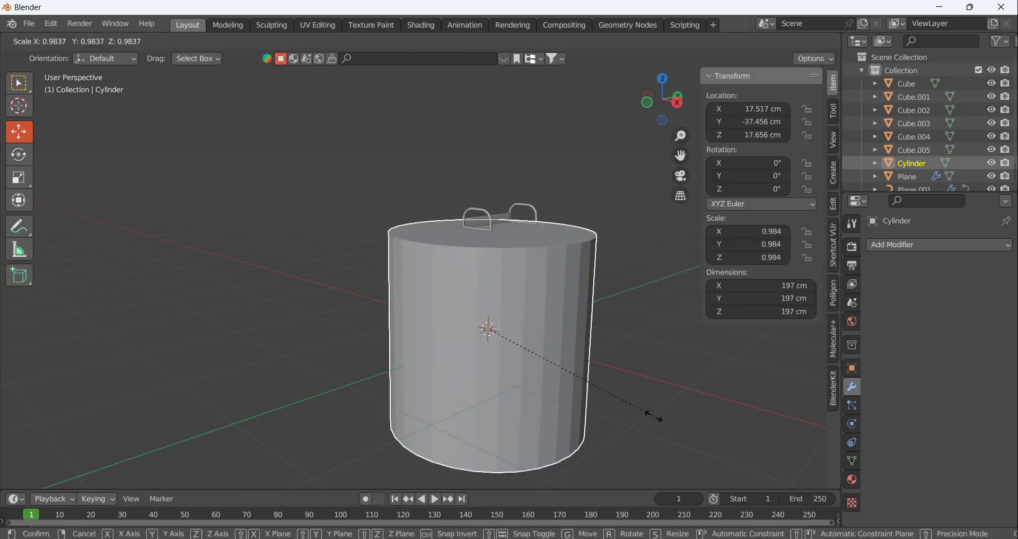
pyautogui.click(487, 348)
pyautogui.scroll(3, 486, 349)
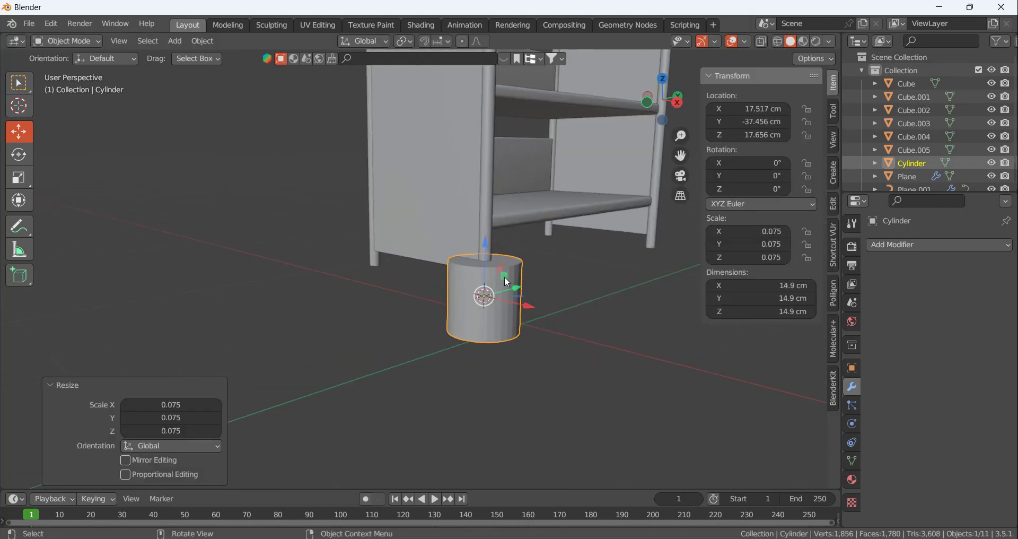
pyautogui.press('s')
pyautogui.click(485, 292)
pyautogui.scroll(6, 498, 291)
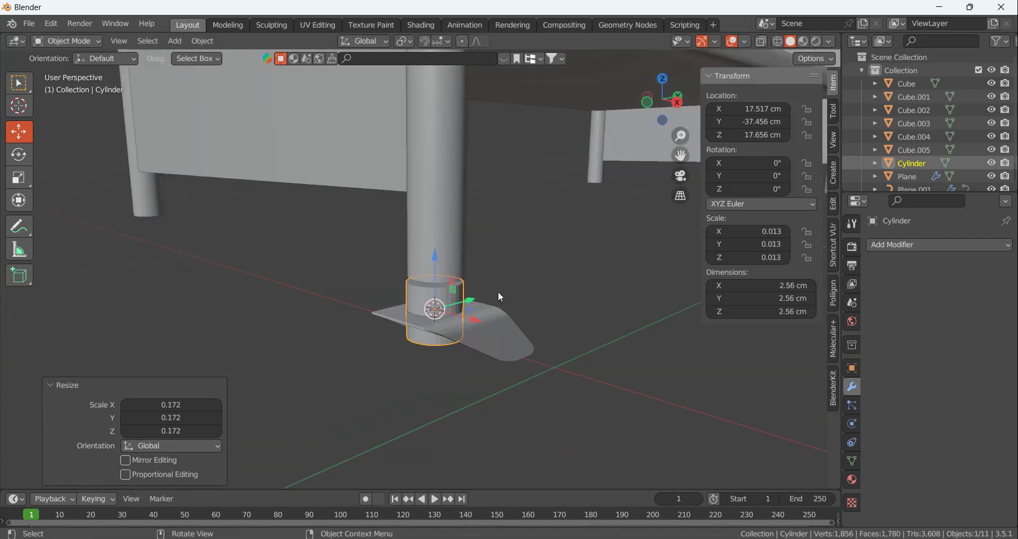
pyautogui.scroll(-5, 458, 306)
pyautogui.press('s')
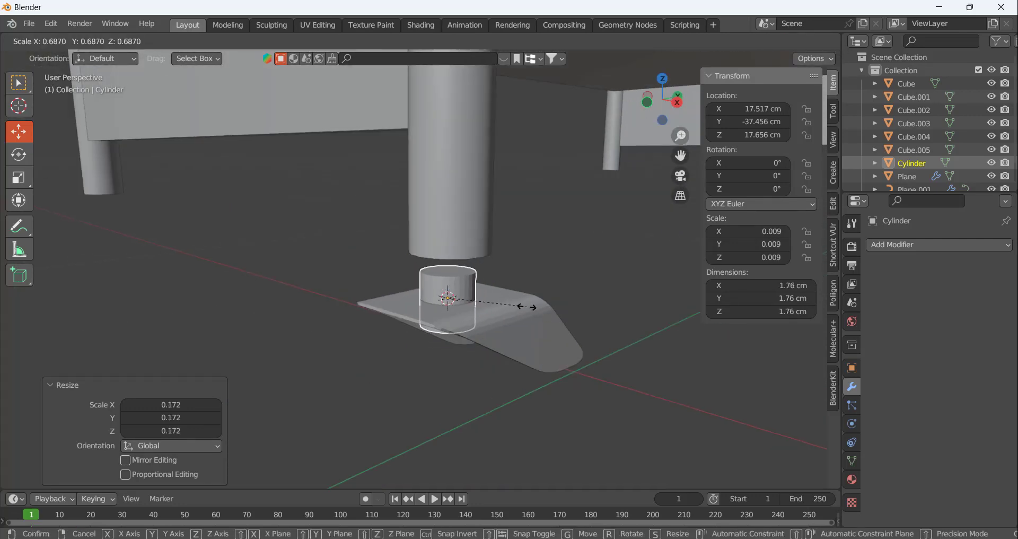
pyautogui.click(516, 305)
# Move the cylinder vertically to about Z 17.607 cm and apply all its transforms
pyautogui.scroll(5, 459, 291)
pyautogui.press('g')
pyautogui.press('z')
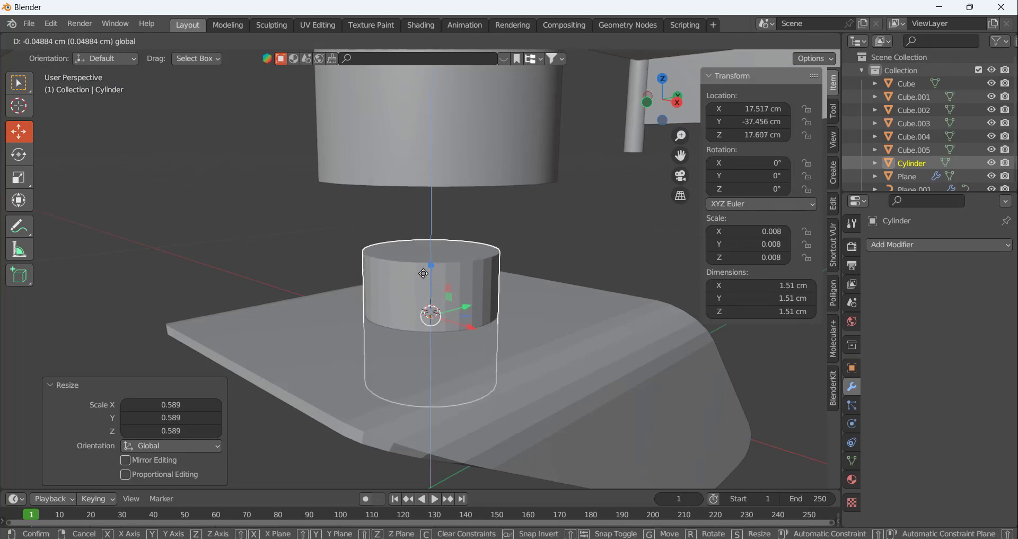
pyautogui.click(425, 274)
pyautogui.click(587, 226)
pyautogui.click(454, 276)
pyautogui.hotkey('ctrl', 'a')
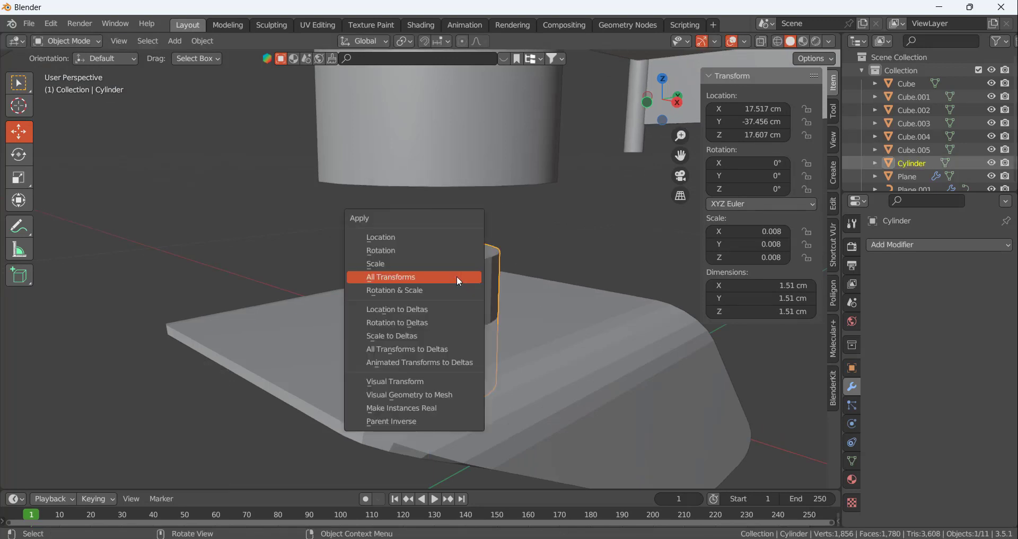
pyautogui.click(457, 275)
# Delete the cylinder's bottom cap face in Edit Mode
pyautogui.press('Tab')
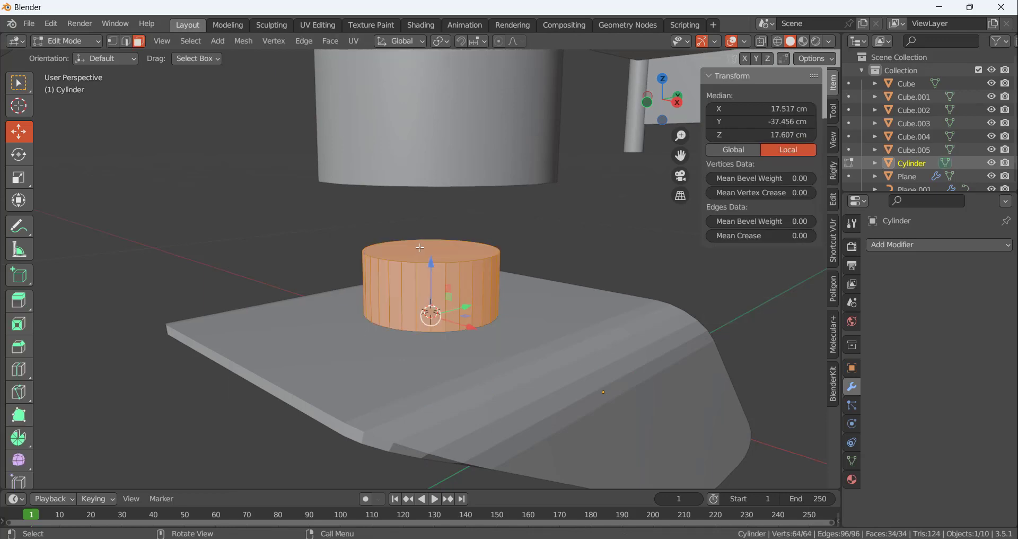
pyautogui.click(447, 294)
pyautogui.moveTo(447, 294); pyautogui.dragTo(458, 223, button='middle')
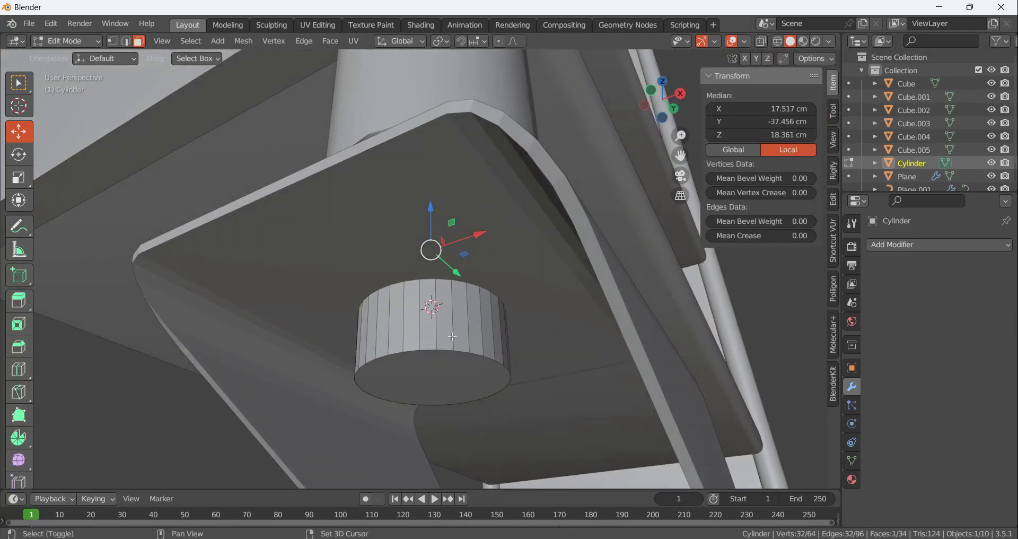
pyautogui.keyDown('shift'); pyautogui.click(436, 392); pyautogui.keyUp('shift')
pyautogui.moveTo(436, 391)
pyautogui.mouseDown(button='middle')
pyautogui.moveTo(466, 389)
pyautogui.moveTo(441, 402)
pyautogui.mouseUp(button='middle')
pyautogui.click(441, 402)
pyautogui.press('x')
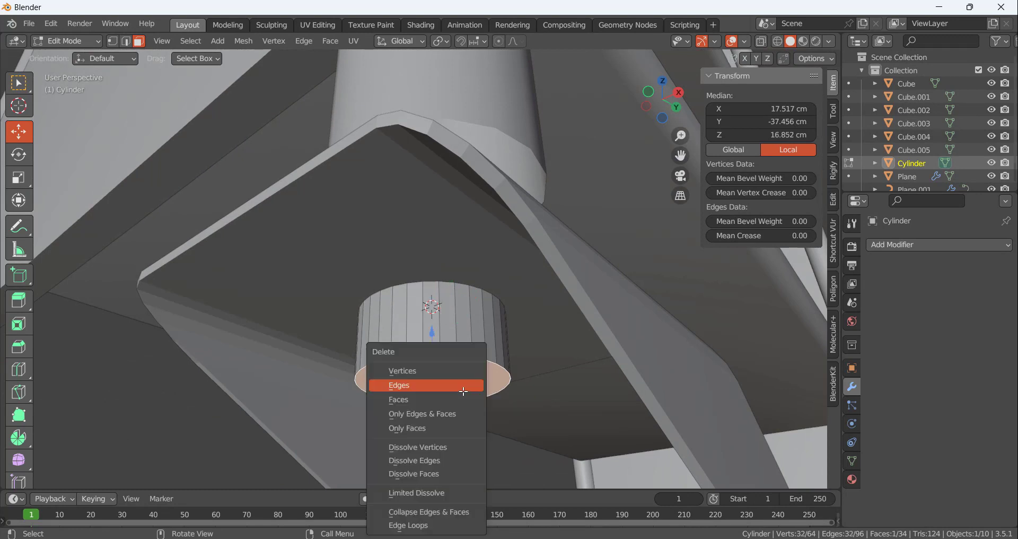
pyautogui.click(454, 399)
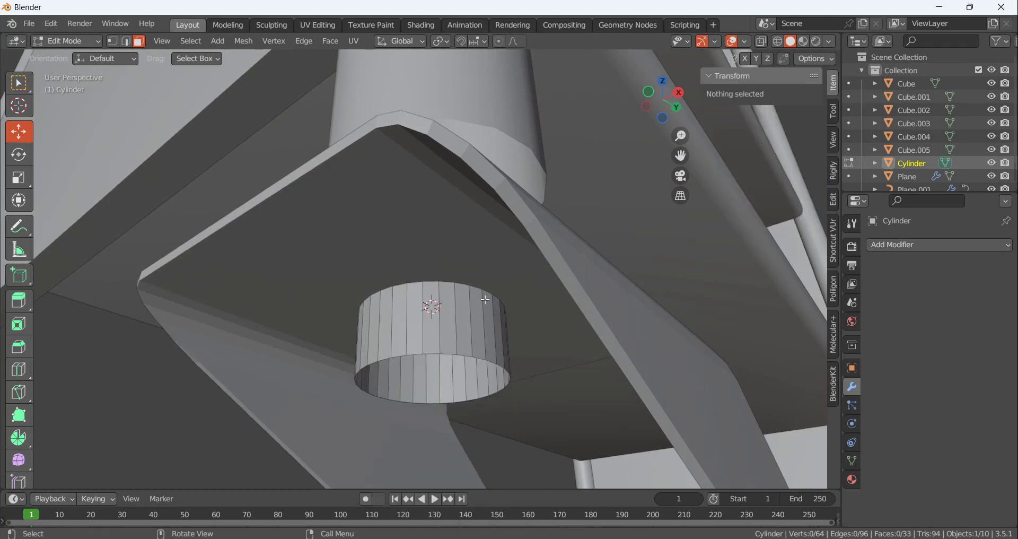
# Shorten the cylinder by lowering its top face, and raise the whole mesh about 0.77 cm onto the bracket's top plate
pyautogui.moveTo(492, 355); pyautogui.dragTo(472, 265, button='middle')
pyautogui.click(471, 264)
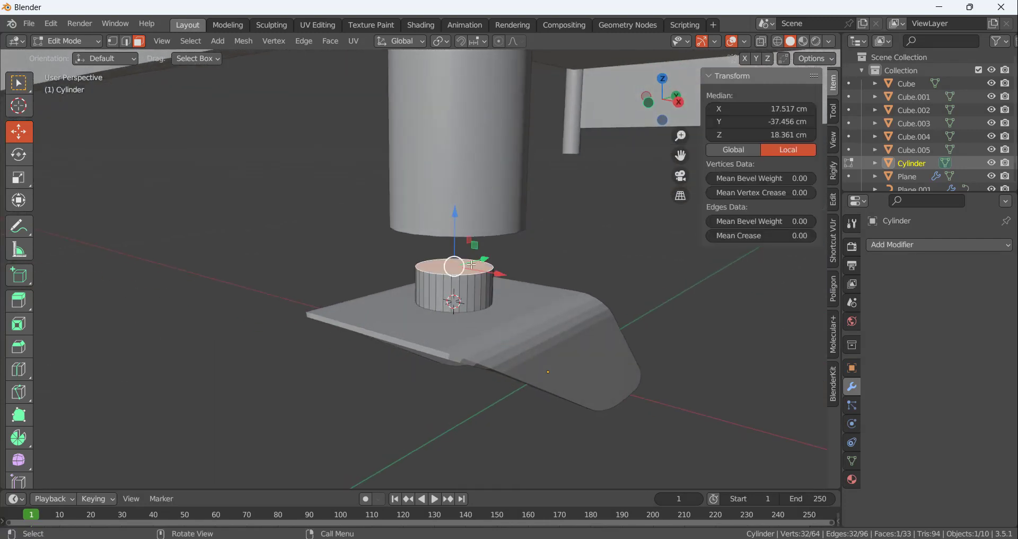
pyautogui.moveTo(459, 204); pyautogui.dragTo(457, 249)
pyautogui.moveTo(457, 248); pyautogui.dragTo(446, 268, button='middle')
pyautogui.press('a')
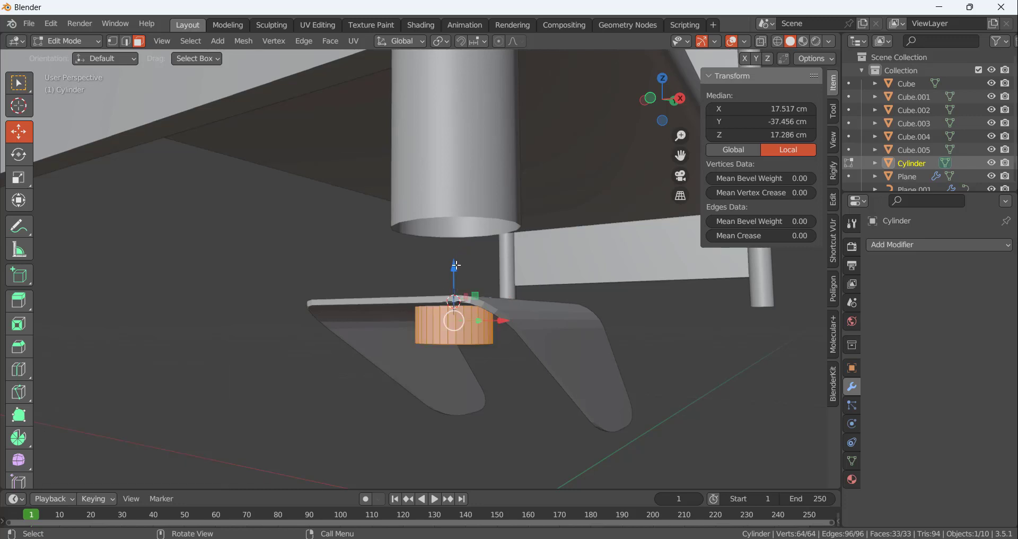
pyautogui.moveTo(456, 265); pyautogui.dragTo(457, 224)
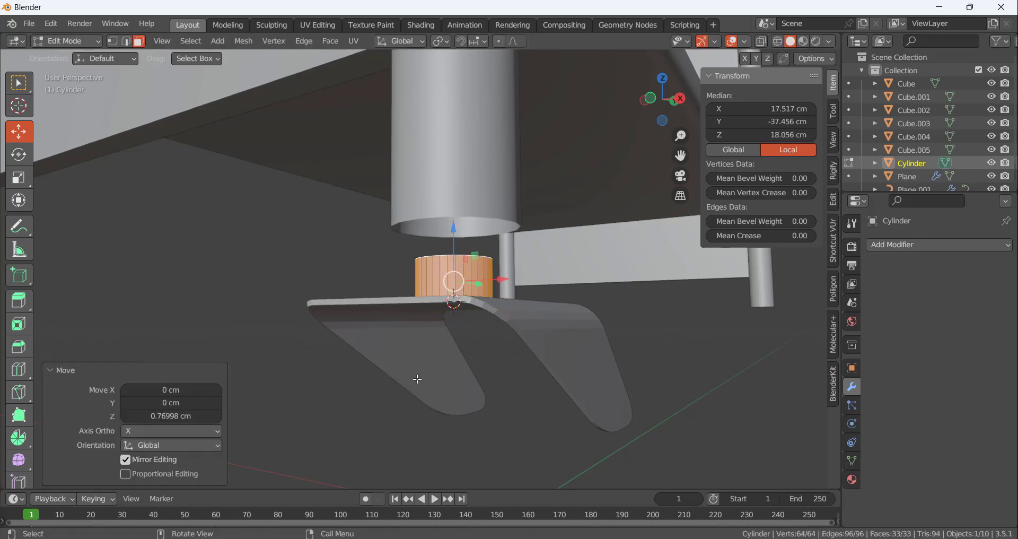
pyautogui.click(481, 406)
# Delete the cylinder's top cap face to leave an open tube
pyautogui.moveTo(518, 302); pyautogui.dragTo(489, 335, button='middle')
pyautogui.scroll(6, 486, 249)
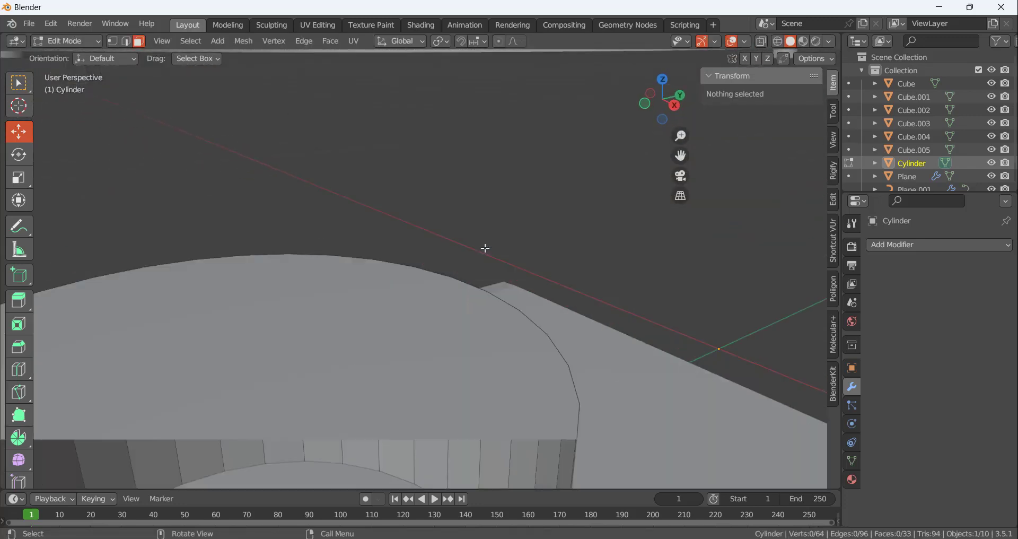
pyautogui.scroll(-5, 484, 266)
pyautogui.moveTo(482, 277); pyautogui.dragTo(457, 295, button='middle')
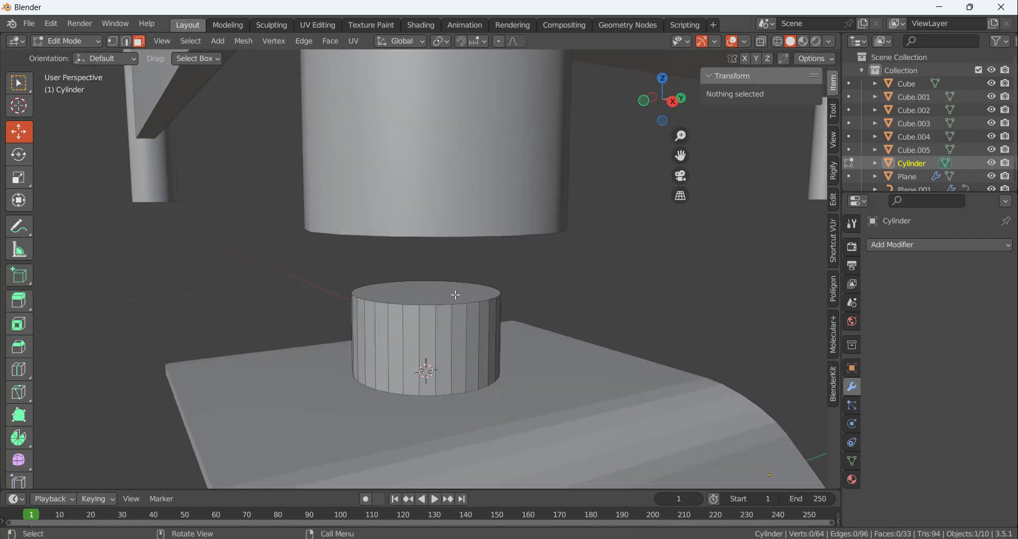
pyautogui.click(456, 295)
pyautogui.press('x')
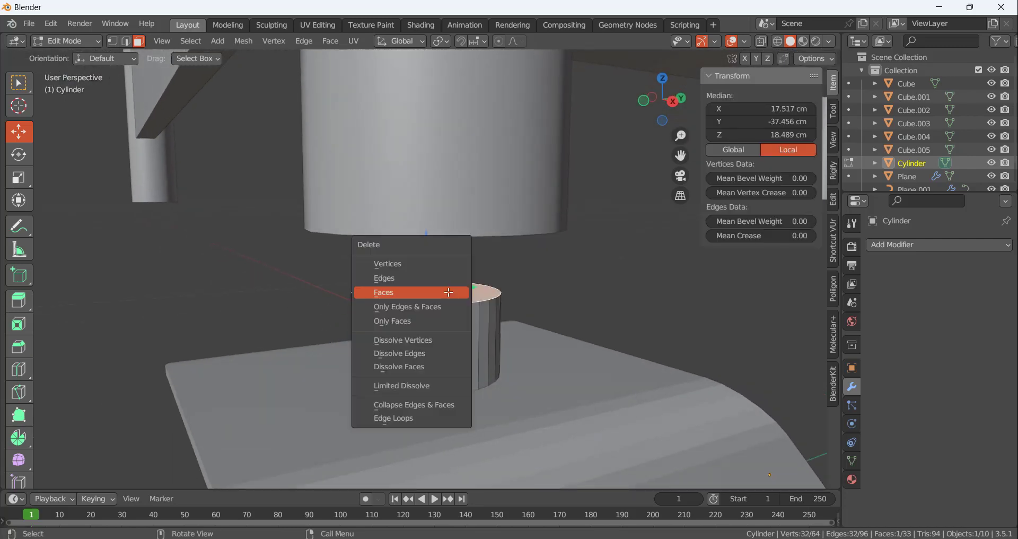
pyautogui.click(449, 292)
# Scale the whole open tube up by a factor of 1.406 and lower it slightly onto the bracket's top plate
pyautogui.moveTo(505, 281); pyautogui.dragTo(460, 288, button='middle')
pyautogui.press('KP_3')
pyautogui.scroll(3, 360, 169)
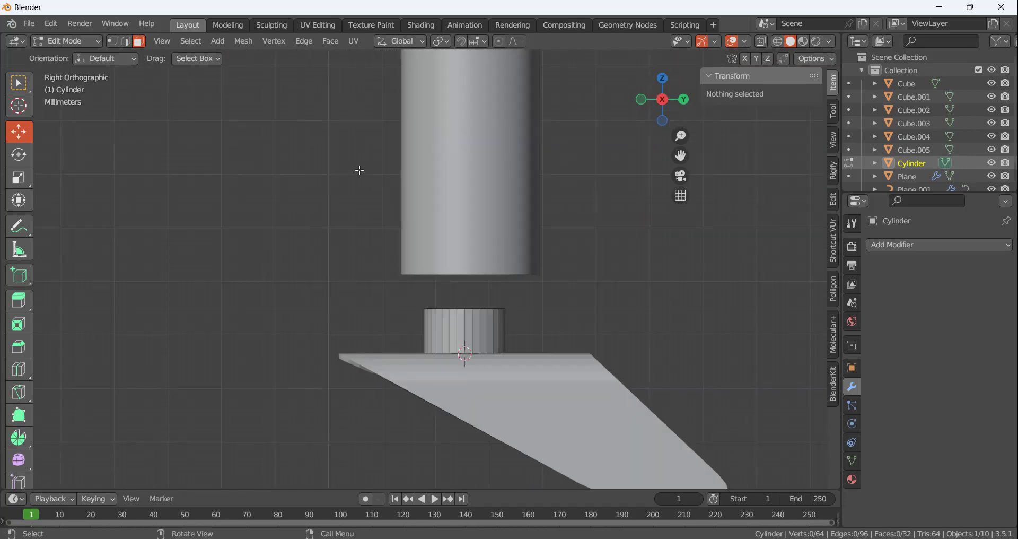
pyautogui.press('a')
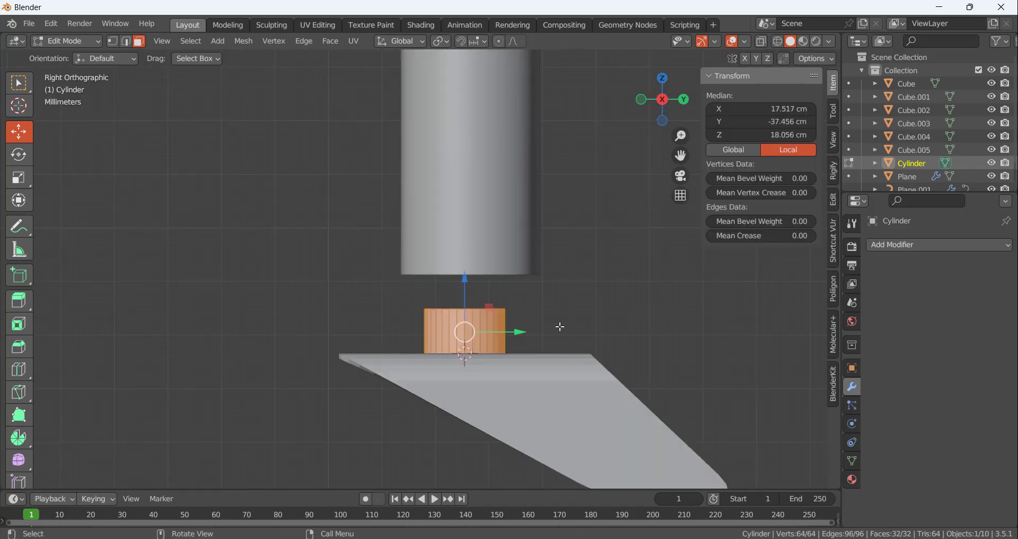
pyautogui.press('s')
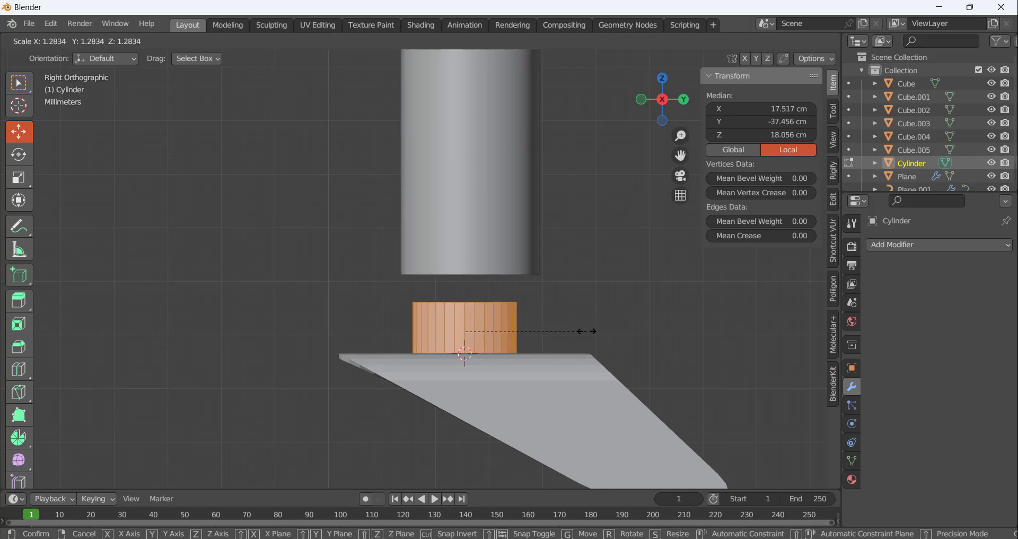
pyautogui.click(600, 332)
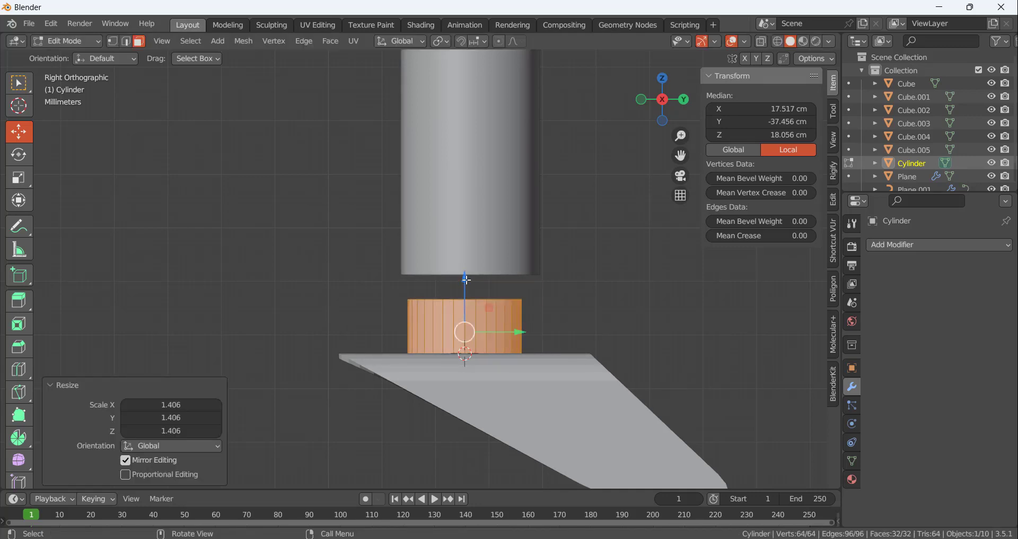
pyautogui.moveTo(466, 280); pyautogui.dragTo(466, 282)
pyautogui.click(605, 300)
pyautogui.scroll(-4, 472, 291)
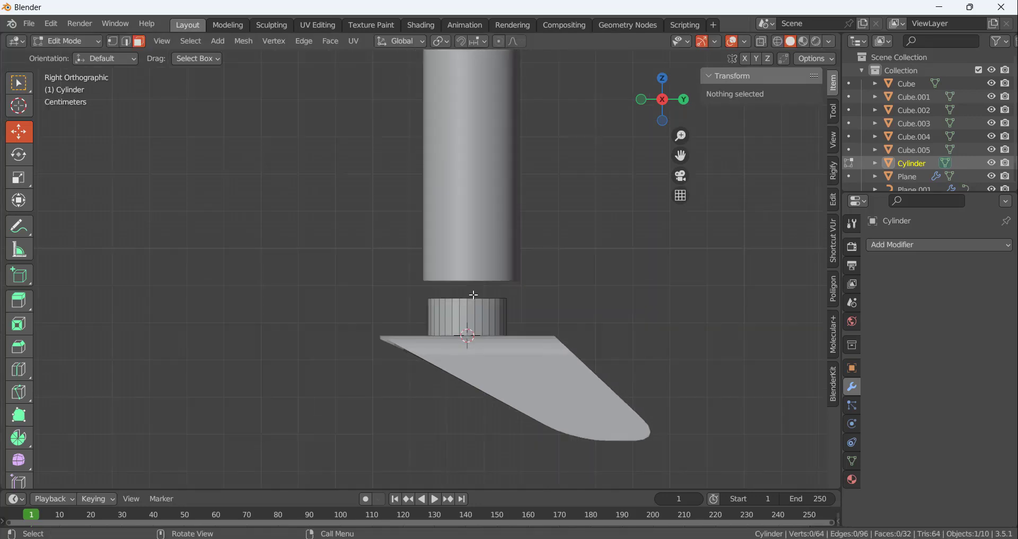
pyautogui.scroll(4, 493, 286)
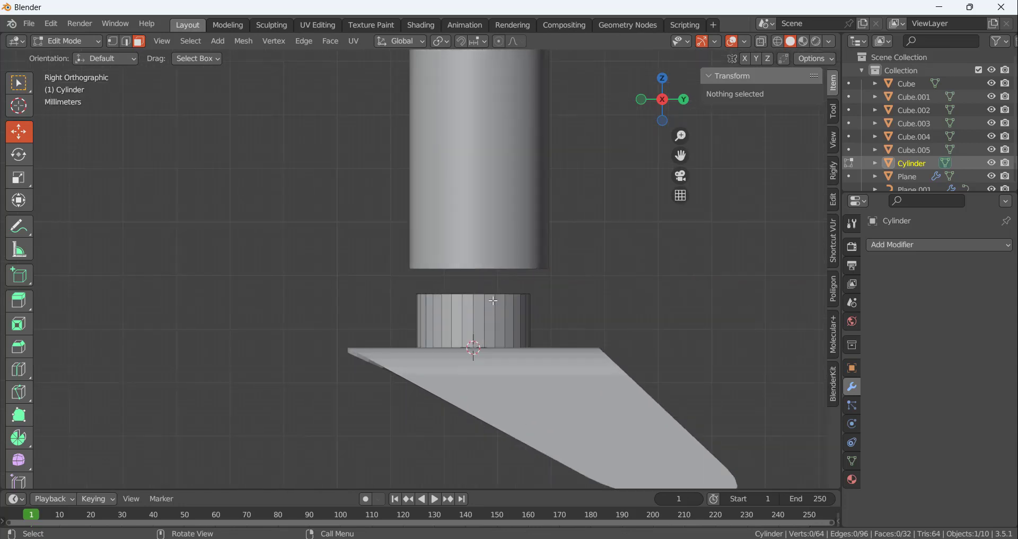
# Extrude the tube's top edge loop outward with a scale of 1.790 to form a flat flange
pyautogui.press('a')
pyautogui.click(552, 280)
pyautogui.moveTo(555, 282); pyautogui.dragTo(557, 225, button='middle')
pyautogui.press('2')
pyautogui.scroll(5, 473, 239)
pyautogui.scroll(-5, 467, 238)
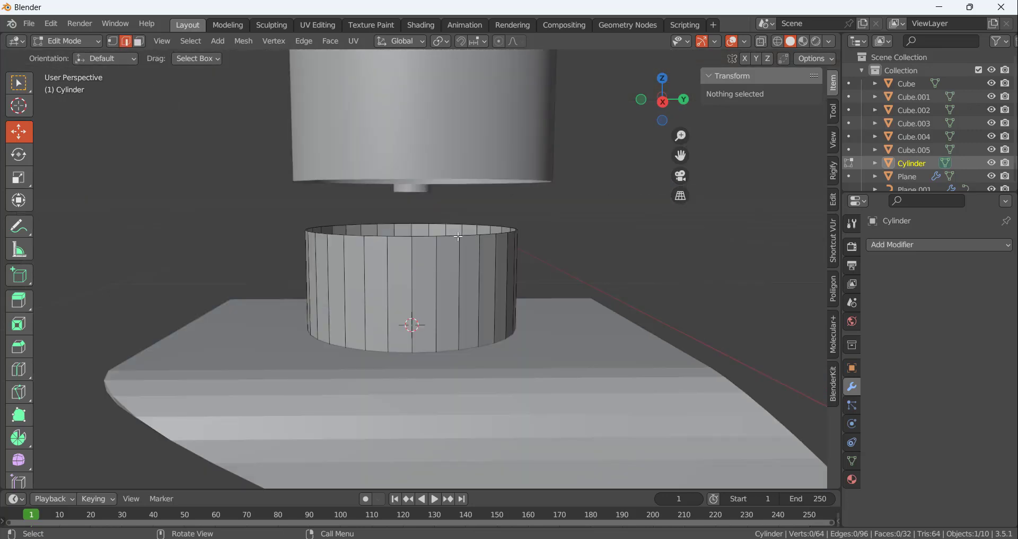
pyautogui.keyDown('alt'); pyautogui.click(454, 237); pyautogui.keyUp('alt')
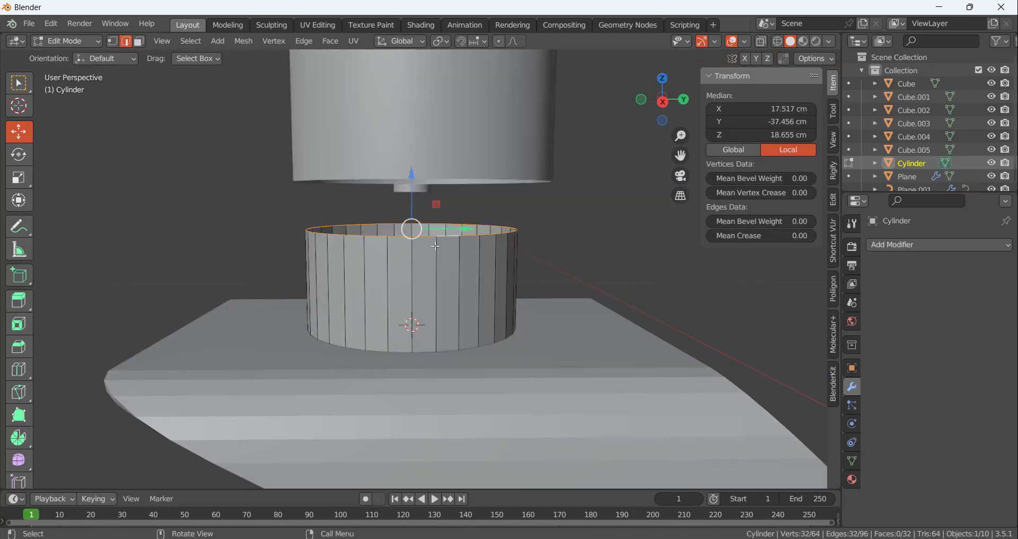
pyautogui.moveTo(454, 237); pyautogui.dragTo(368, 269, button='middle')
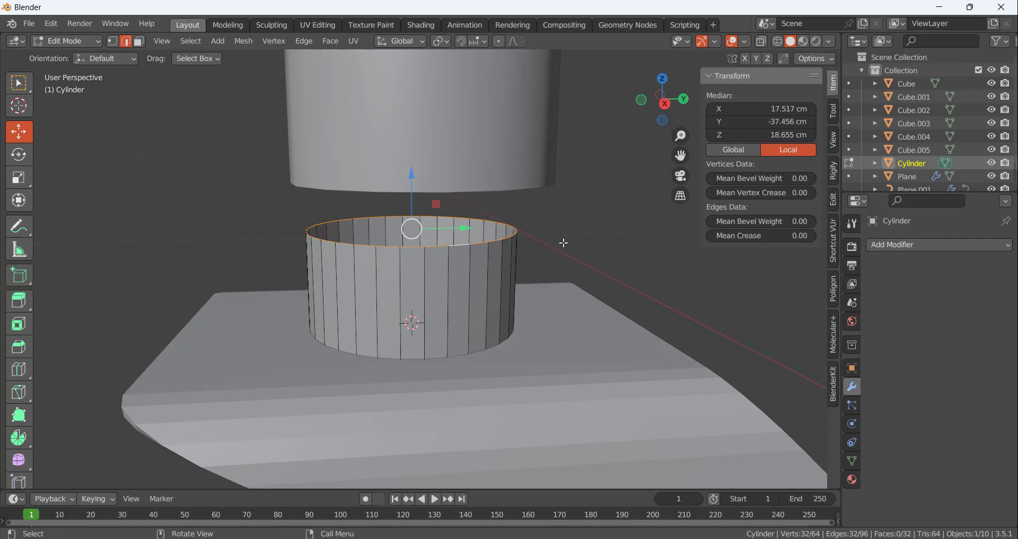
pyautogui.press('e')
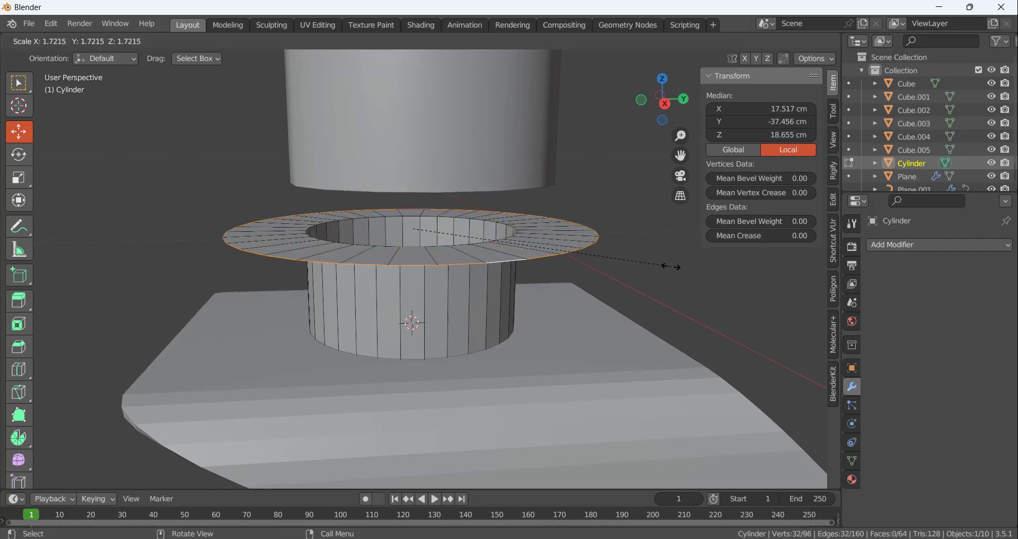
pyautogui.click(561, 268)
# Shrink the flange's outer edge loop by a scale factor of 0.881
pyautogui.moveTo(560, 268); pyautogui.dragTo(449, 243, button='middle')
pyautogui.press('KP_3')
pyautogui.scroll(7, 597, 316)
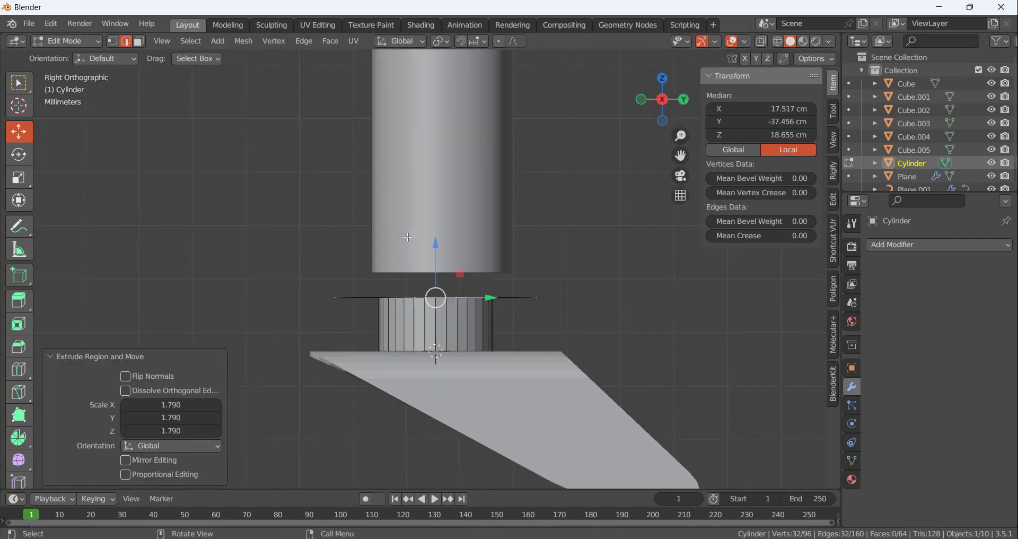
pyautogui.press('s')
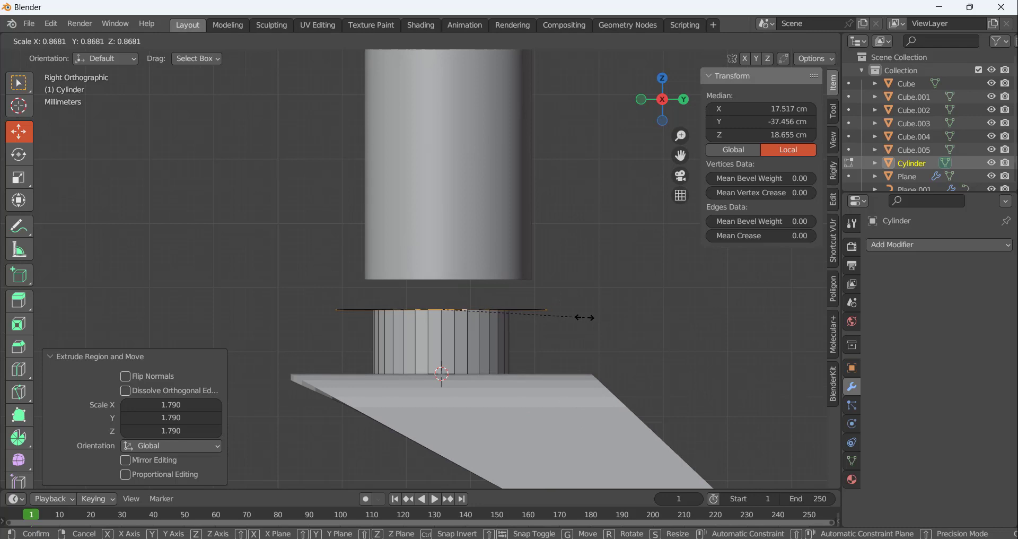
pyautogui.click(604, 323)
# Extrude the flange's outer edge loop 1.032 cm upward along Z to form a collar around the leg's lower end
pyautogui.press('e')
pyautogui.press('z')
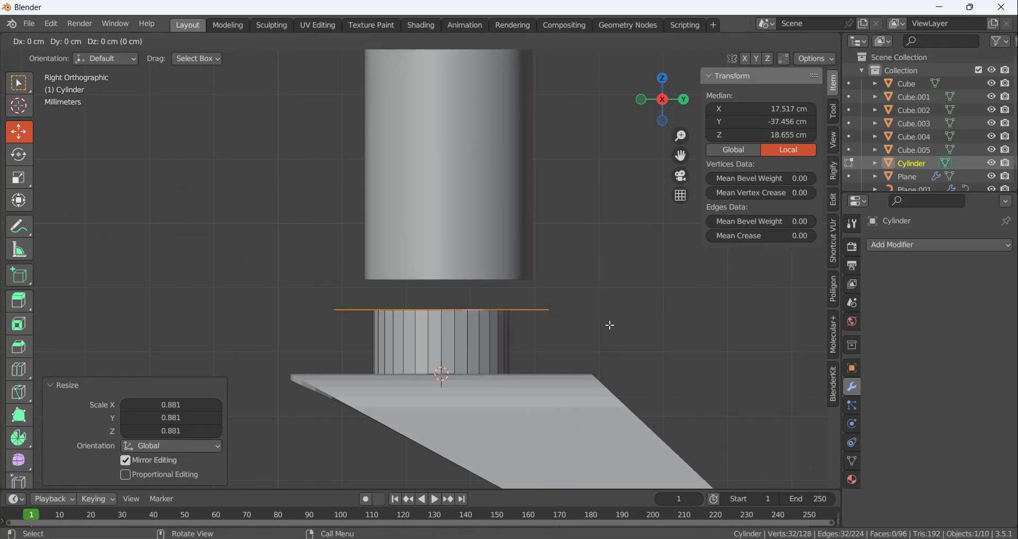
pyautogui.click(607, 258)
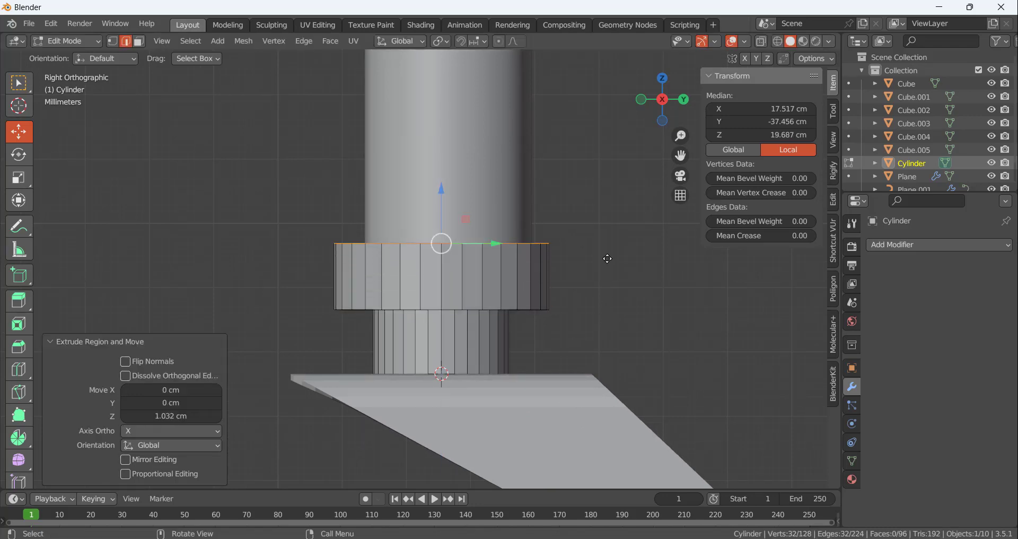
pyautogui.moveTo(442, 212)
pyautogui.mouseDown(button='middle')
pyautogui.moveTo(460, 234)
pyautogui.moveTo(455, 226)
pyautogui.mouseUp(button='middle')
pyautogui.scroll(-3, 455, 227)
pyautogui.scroll(-4, 455, 227)
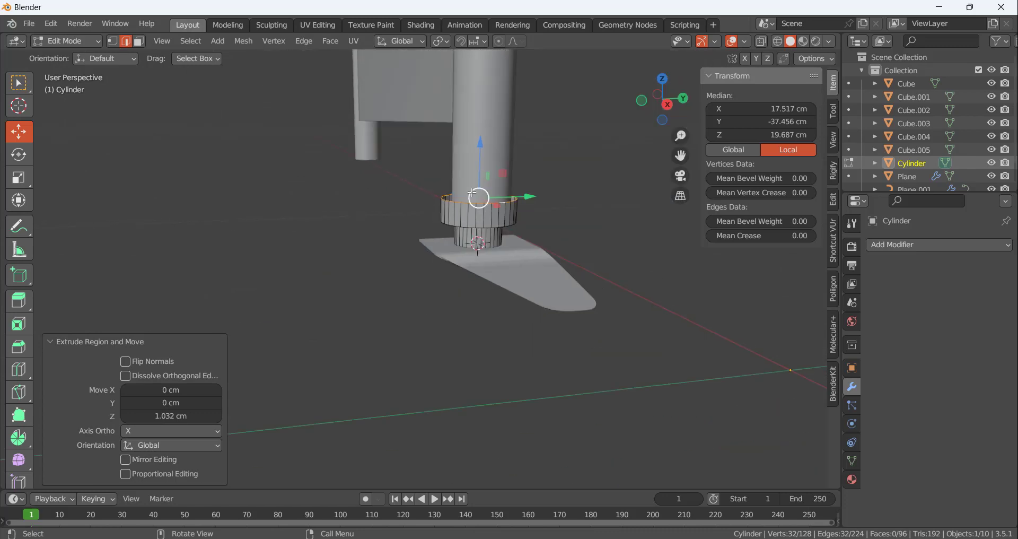
# Extrude the collar's top edge loop inward twice toward the leg, using a scale of 0.872 for the first ring
pyautogui.scroll(7, 466, 222)
pyautogui.press('e')
pyautogui.press('s')
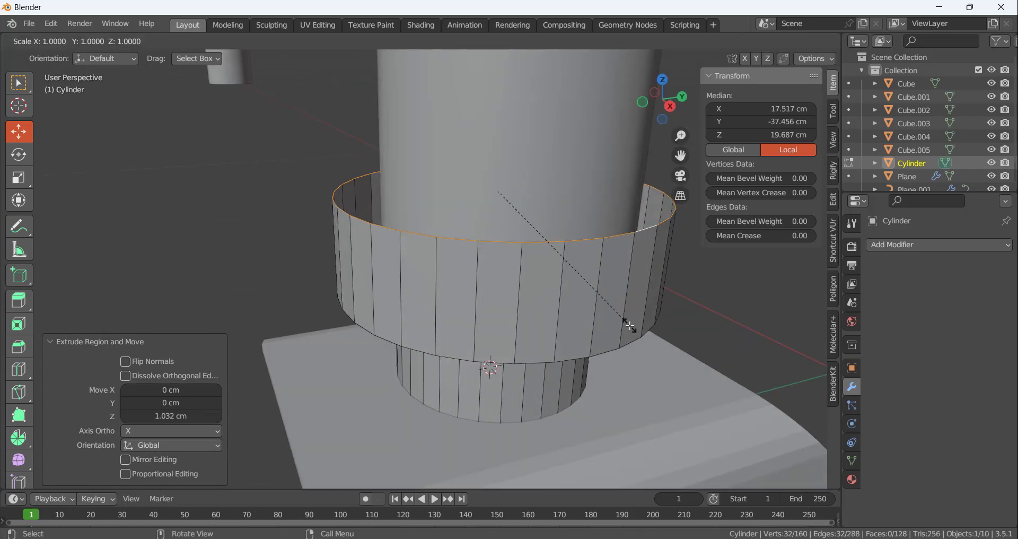
pyautogui.click(579, 274)
pyautogui.press('e')
pyautogui.press('s')
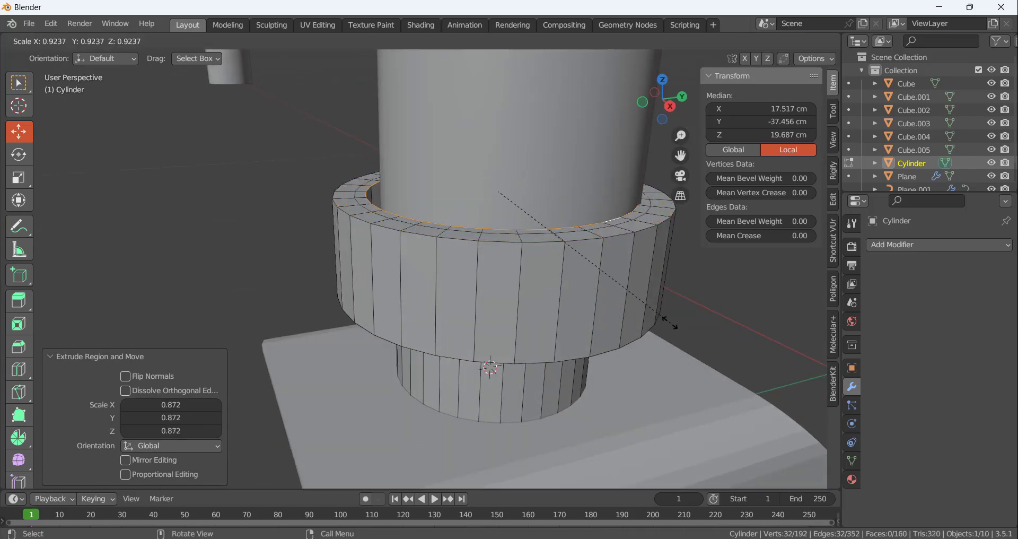
pyautogui.click(660, 317)
pyautogui.click(732, 286)
# Scale the collar's innermost top loop by 0.878 so the rim reaches inside the leg tube
pyautogui.moveTo(612, 268); pyautogui.dragTo(506, 275, button='middle')
pyautogui.keyDown('alt'); pyautogui.click(472, 270); pyautogui.keyUp('alt')
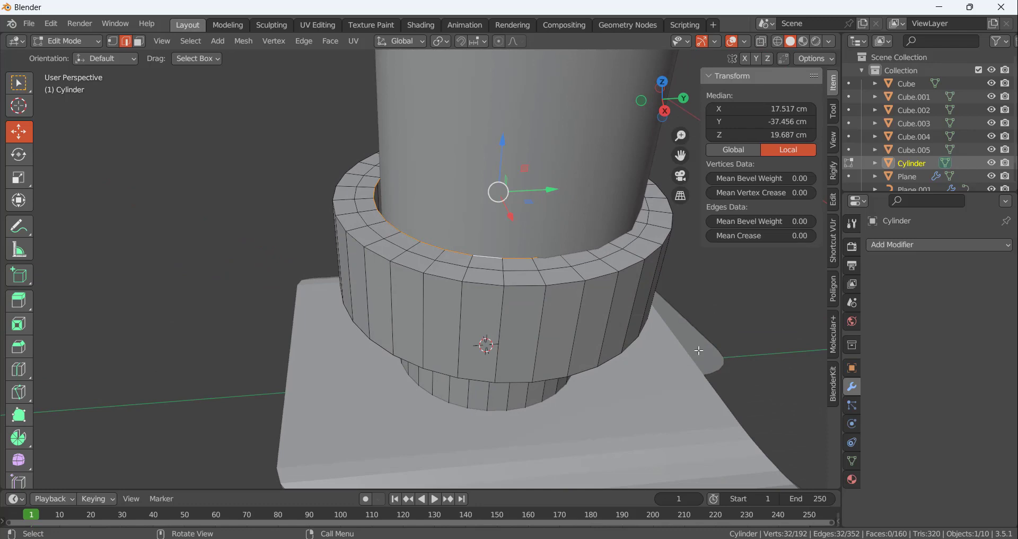
pyautogui.press('s')
pyautogui.click(668, 340)
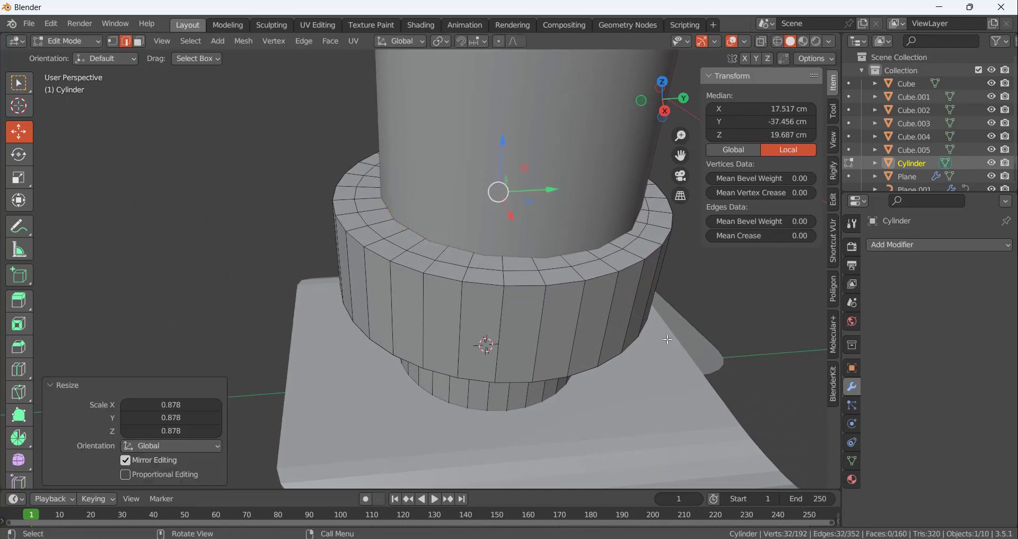
pyautogui.moveTo(291, 411); pyautogui.dragTo(270, 276, button='middle')
pyautogui.click(248, 250)
# Bevel the collar's upper outer edge loop with 5 segments
pyautogui.scroll(-8, 301, 257)
pyautogui.scroll(5, 412, 246)
pyautogui.moveTo(412, 246); pyautogui.dragTo(310, 229, button='middle')
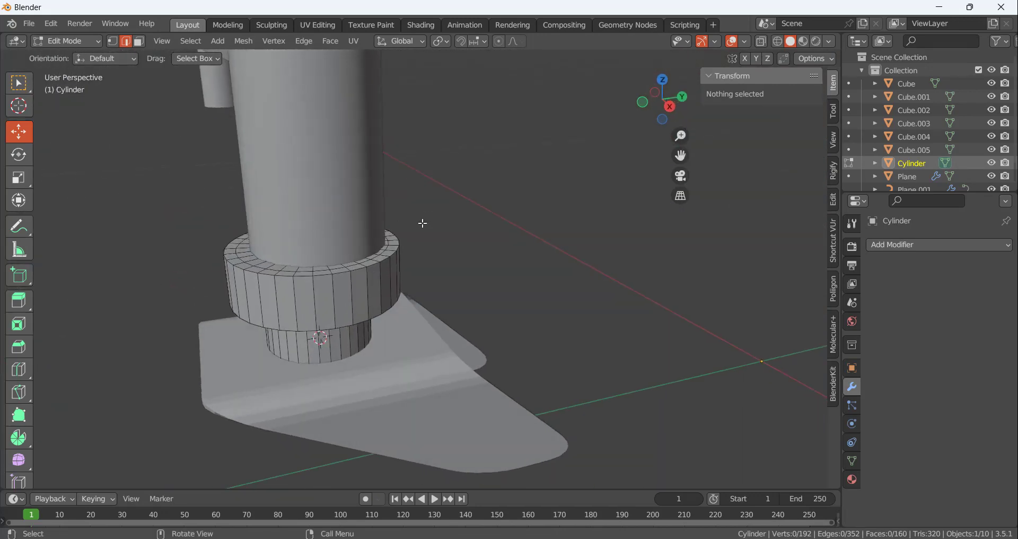
pyautogui.scroll(5, 423, 223)
pyautogui.scroll(-5, 382, 255)
pyautogui.moveTo(412, 269); pyautogui.dragTo(449, 292, button='middle')
pyautogui.keyDown('alt'); pyautogui.click(385, 273); pyautogui.keyUp('alt')
pyautogui.hotkey('ctrl', 'b')
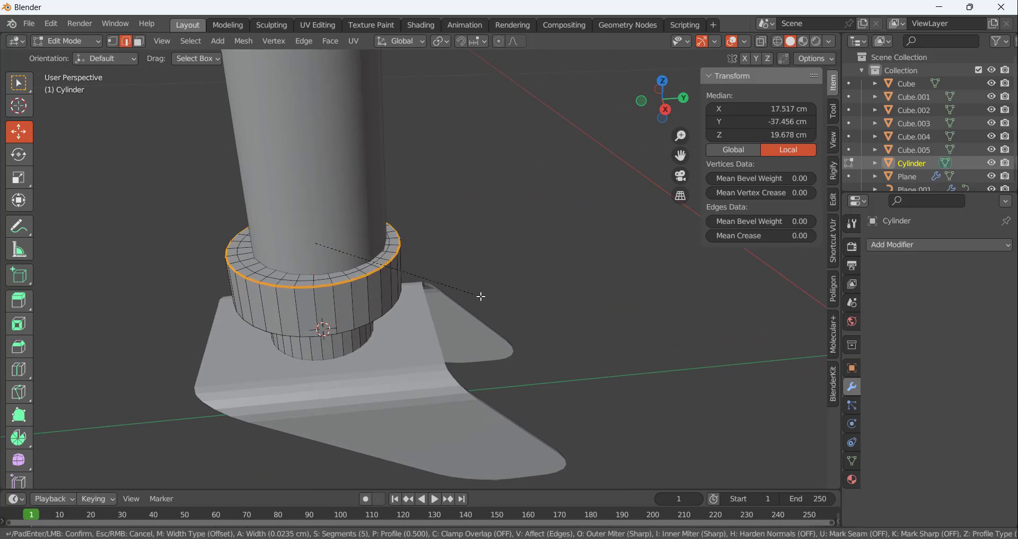
pyautogui.click(483, 299)
pyautogui.click(493, 262)
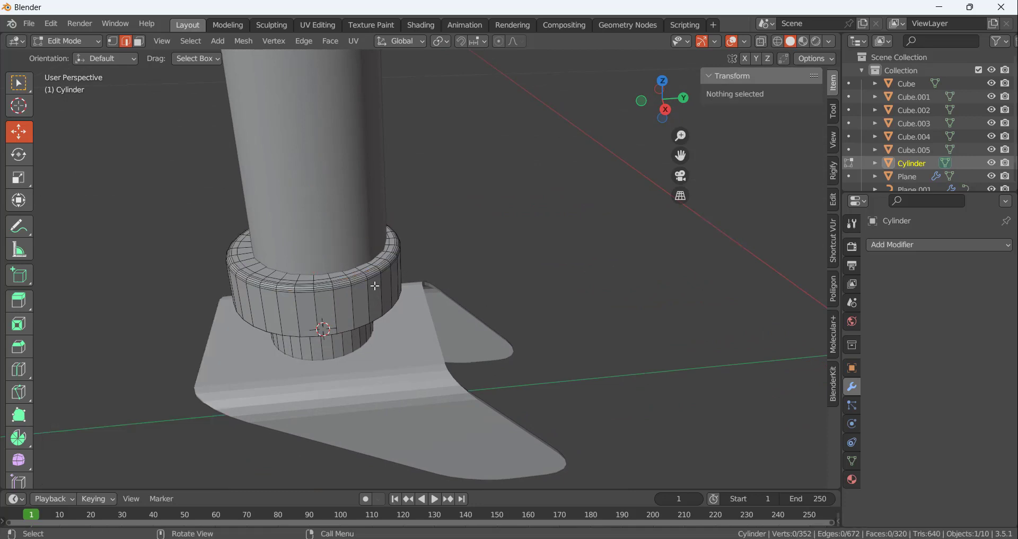
# Bevel the collar's lower outer edge loop with 5 segments and a width of about 0.076 cm
pyautogui.moveTo(494, 262); pyautogui.dragTo(379, 272, button='middle')
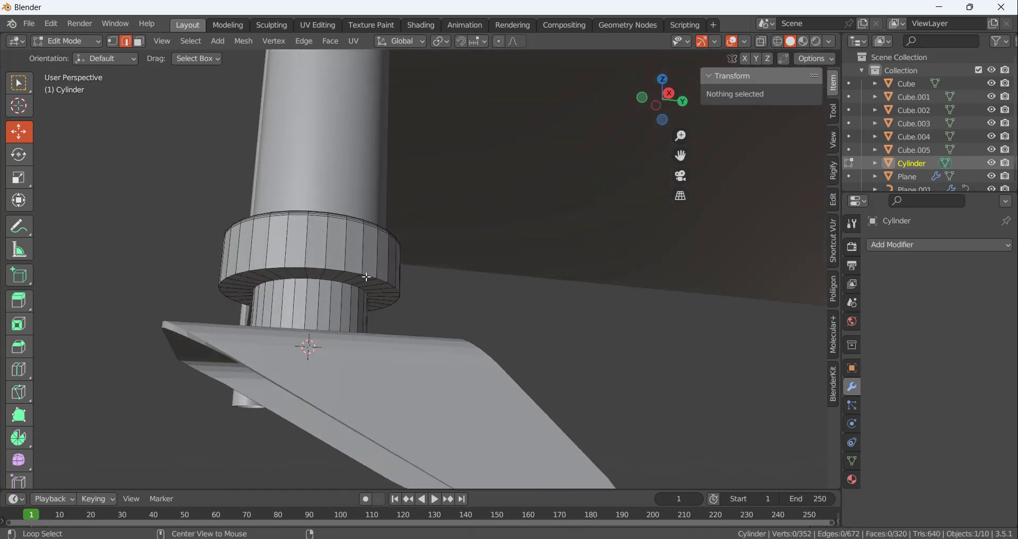
pyautogui.keyDown('alt'); pyautogui.click(367, 277); pyautogui.keyUp('alt')
pyautogui.hotkey('ctrl', 'b')
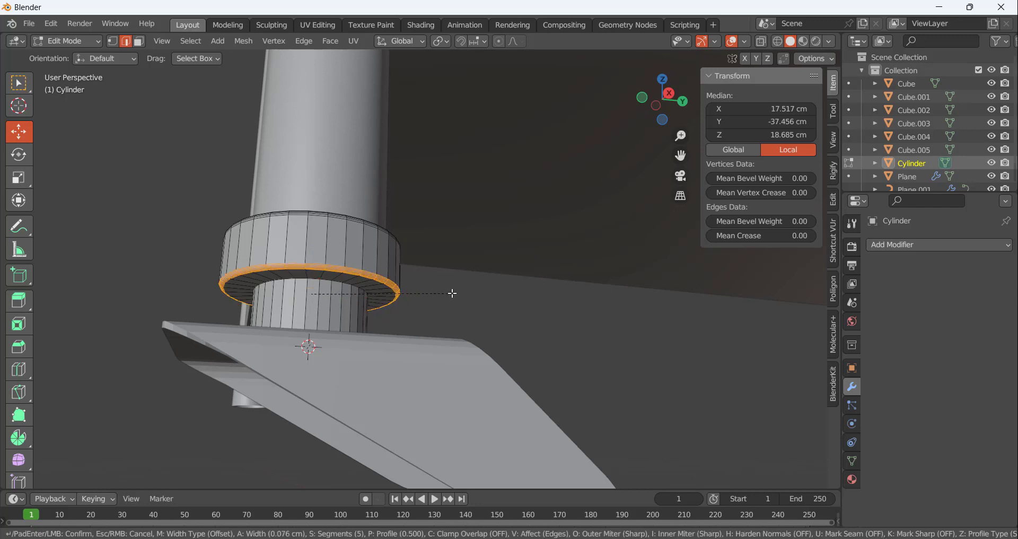
pyautogui.click(453, 292)
pyautogui.click(474, 303)
# Bevel the edge loop where the collar meets the narrow stem, 0.102 cm wide with 5 segments
pyautogui.scroll(4, 329, 289)
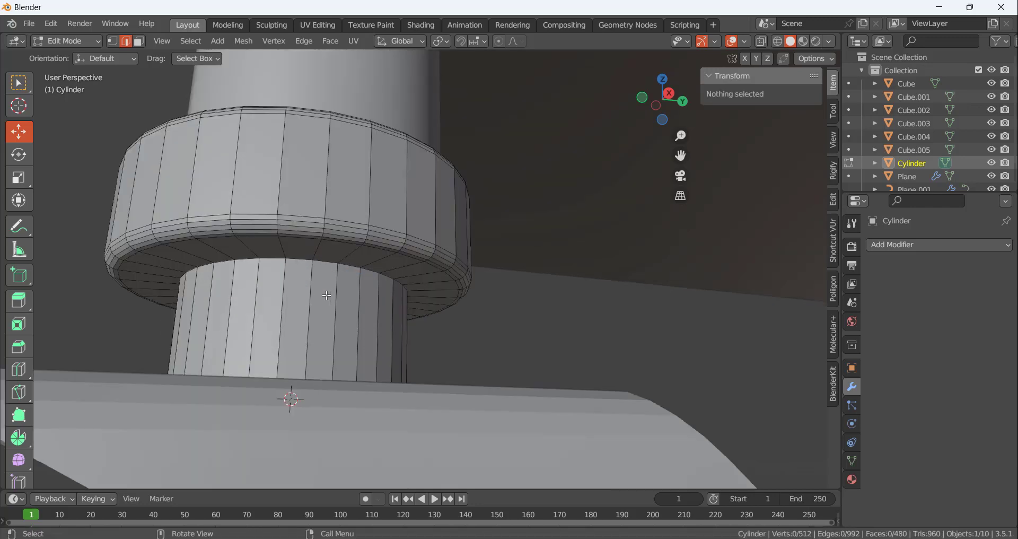
pyautogui.keyDown('alt'); pyautogui.click(322, 267); pyautogui.keyUp('alt')
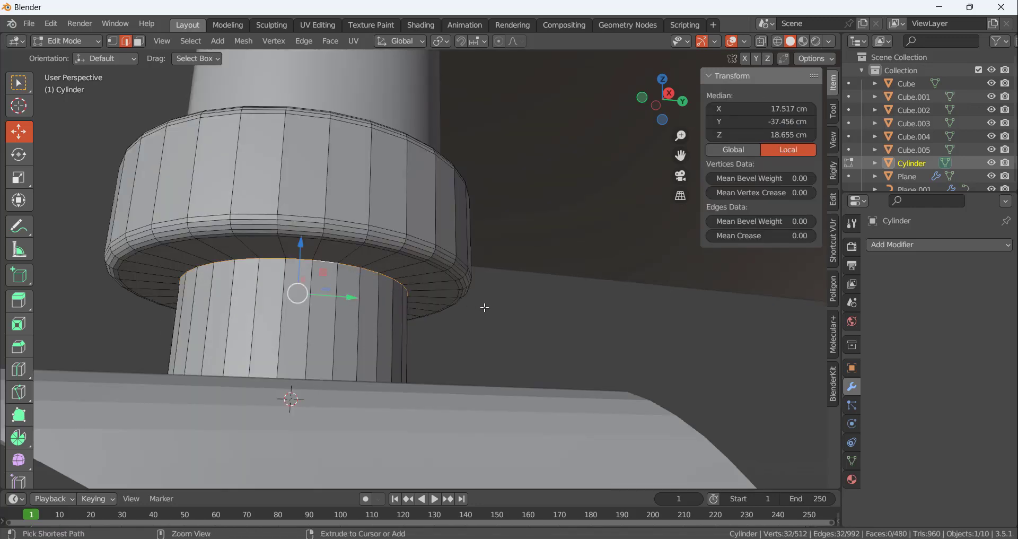
pyautogui.hotkey('ctrl', 'b')
pyautogui.click(495, 320)
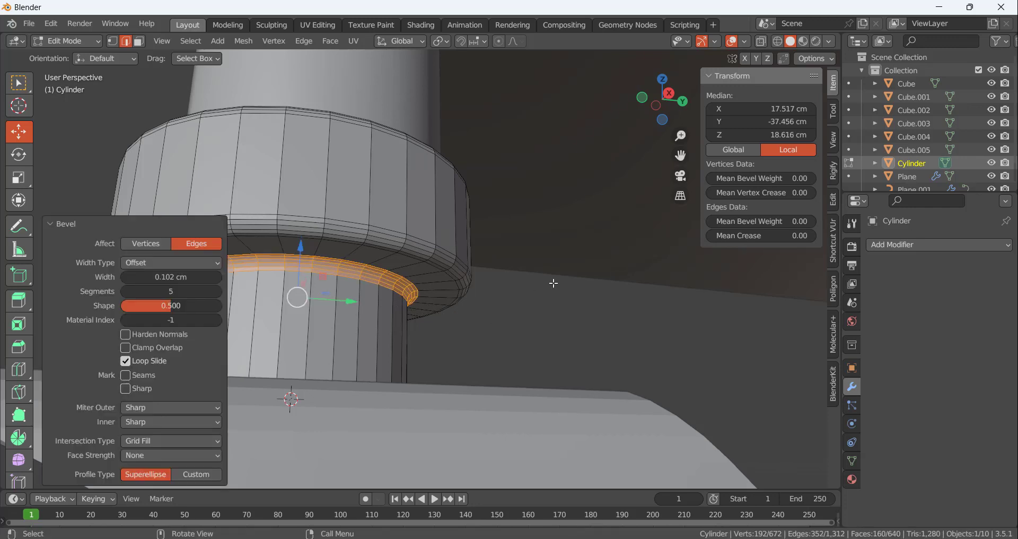
# Add a Subdivision Surface modifier with viewport level 2 to the cylinder in Object Mode and shade it smooth
pyautogui.press('Tab')
pyautogui.click(887, 244)
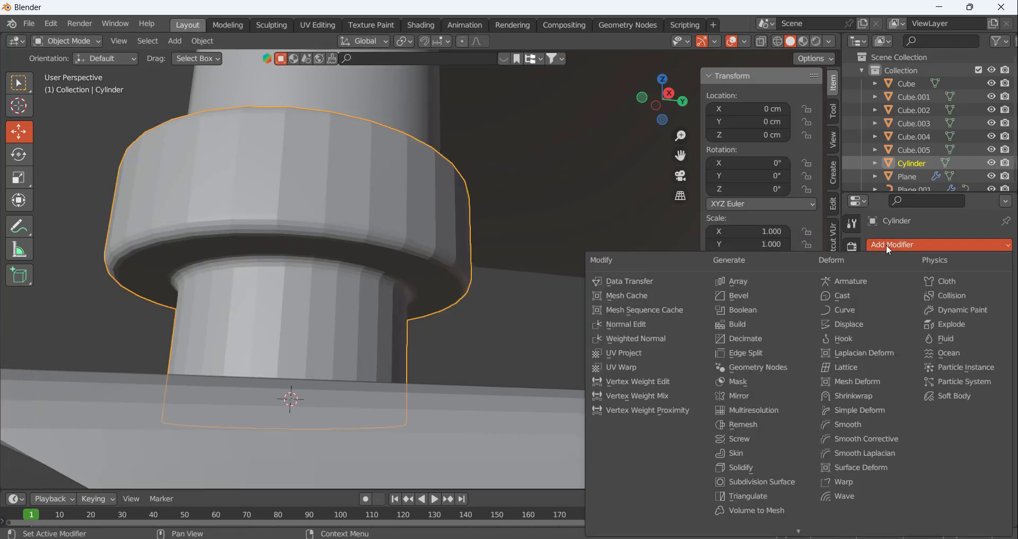
pyautogui.click(771, 486)
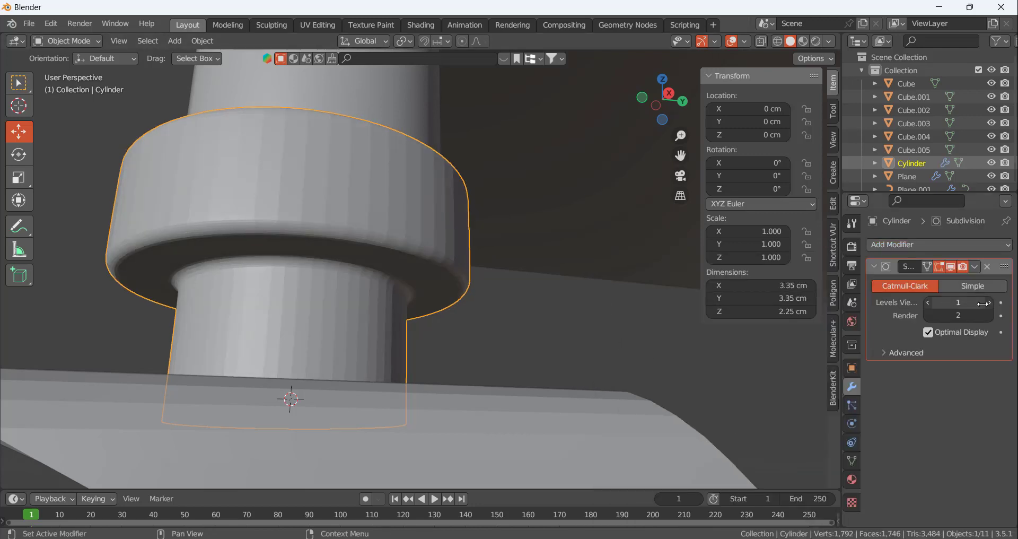
pyautogui.click(990, 302)
pyautogui.rightClick(303, 304)
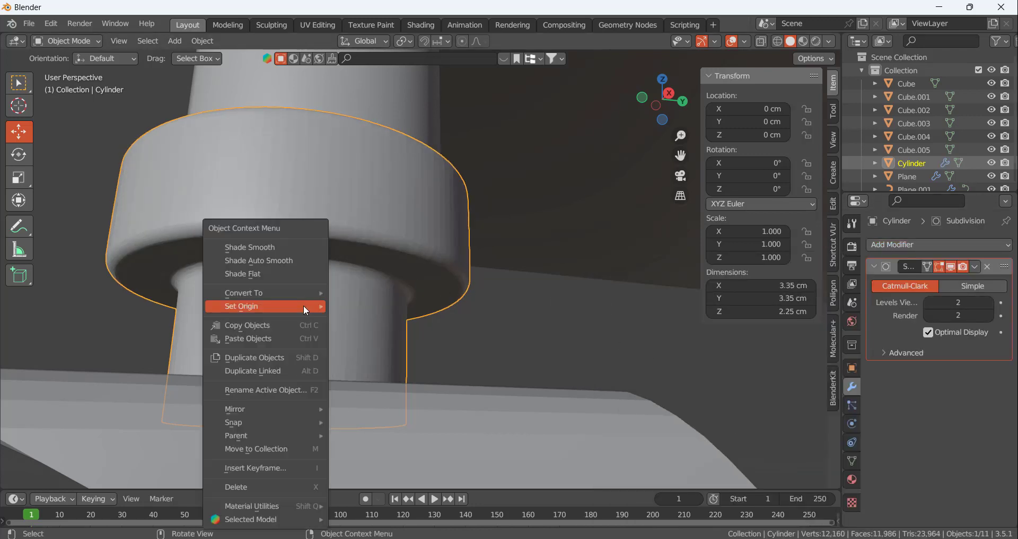
pyautogui.click(275, 249)
# Check the face normals of the collar and neighbouring parts with the Face Orientation overlay, and turn the overlay back off
pyautogui.scroll(5, 354, 193)
pyautogui.scroll(-10, 355, 238)
pyautogui.scroll(4, 368, 231)
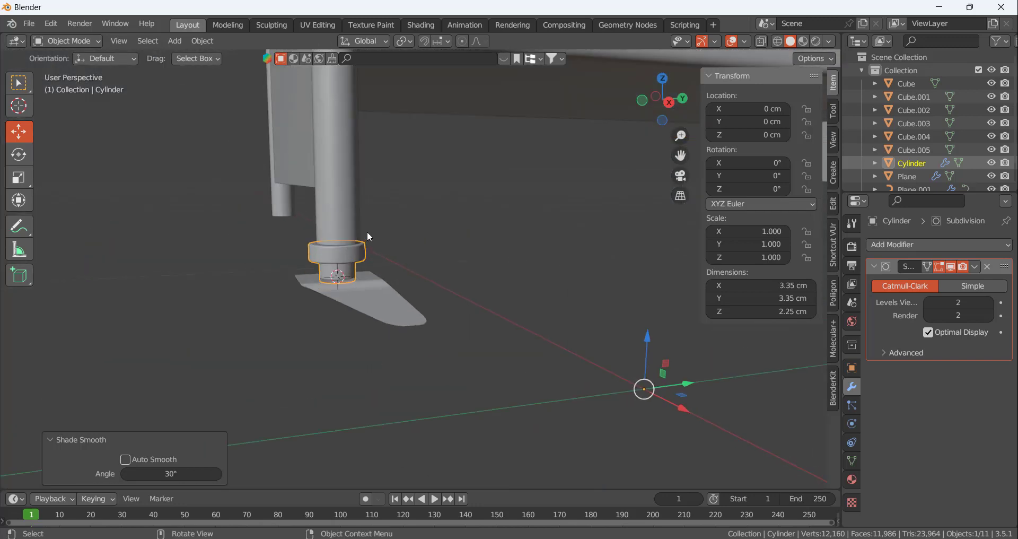
pyautogui.click(745, 41)
pyautogui.click(662, 291)
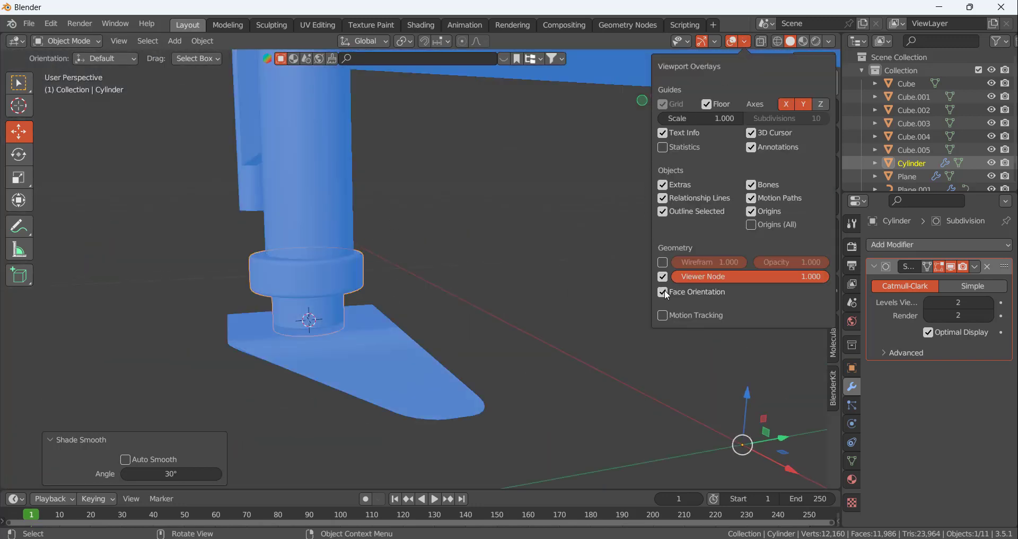
pyautogui.click(662, 291)
pyautogui.click(412, 199)
pyautogui.scroll(2, 360, 282)
# Move the collar and stem mesh about 0.18 cm along Y in Edit Mode to centre it around the frame leg
pyautogui.moveTo(360, 282); pyautogui.dragTo(275, 247, button='middle')
pyautogui.click(330, 275)
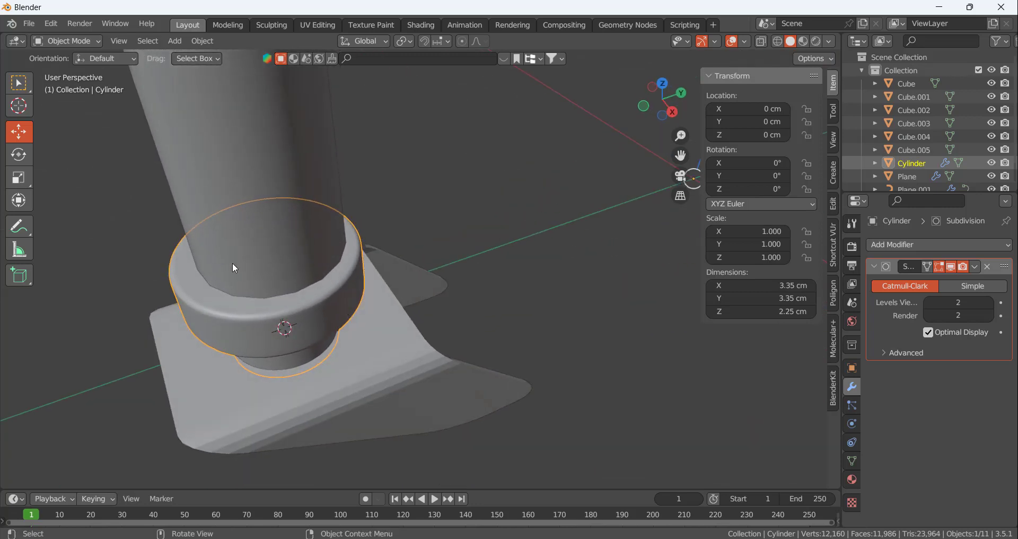
pyautogui.press('Tab')
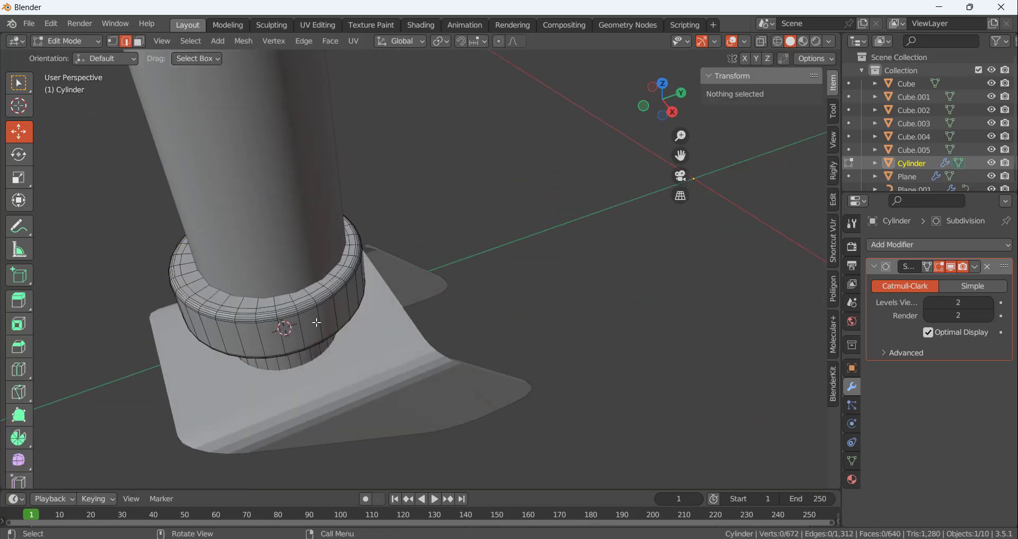
pyautogui.press('a')
pyautogui.moveTo(309, 314); pyautogui.dragTo(312, 284, button='middle')
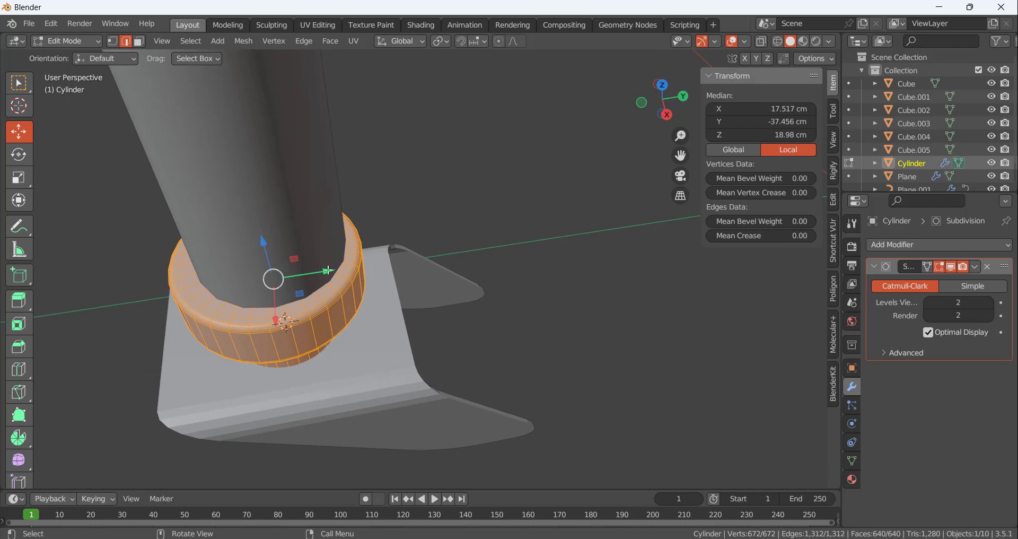
pyautogui.moveTo(329, 270); pyautogui.dragTo(339, 269)
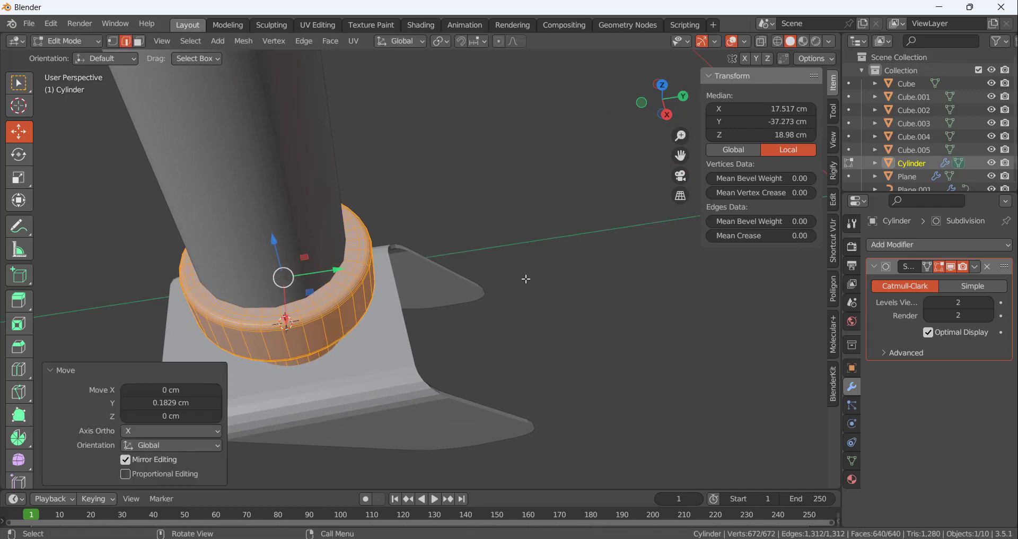
pyautogui.hotkey('alt', 'a')
pyautogui.scroll(8, 311, 287)
pyautogui.moveTo(257, 375); pyautogui.dragTo(396, 256, button='middle')
pyautogui.press('Tab')
pyautogui.scroll(-8, 531, 243)
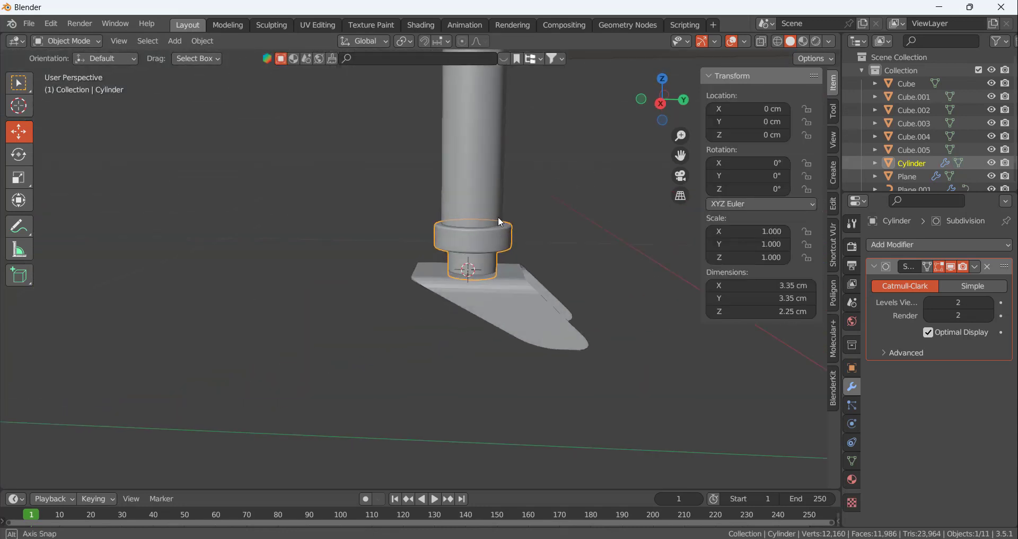
# Raise the entire caster bracket mesh along Z so its plate sits closer to the collar
pyautogui.scroll(5, 529, 244)
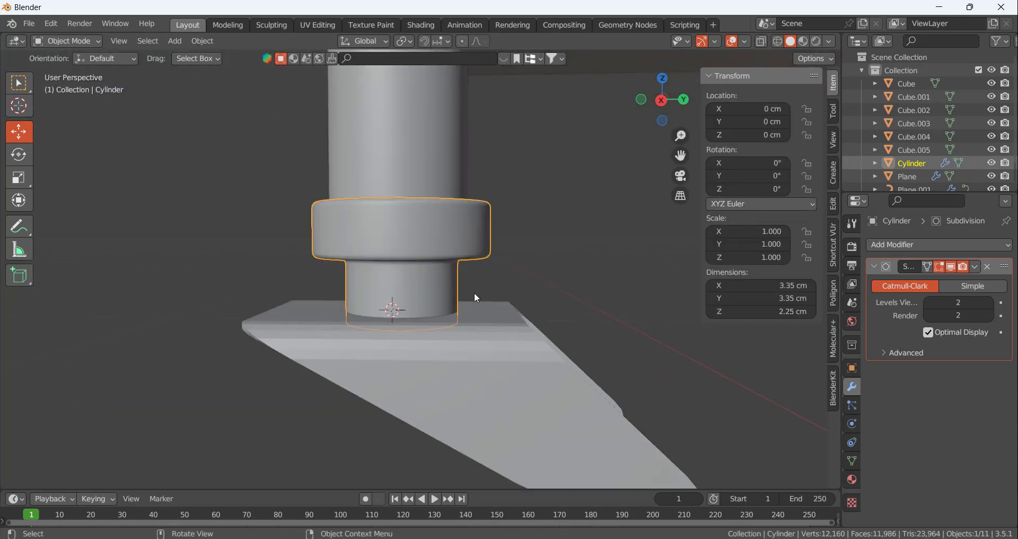
pyautogui.moveTo(474, 291); pyautogui.dragTo(516, 343, button='middle')
pyautogui.click(517, 343)
pyautogui.moveTo(454, 317); pyautogui.dragTo(468, 354, button='middle')
pyautogui.press('Tab')
pyautogui.press('a')
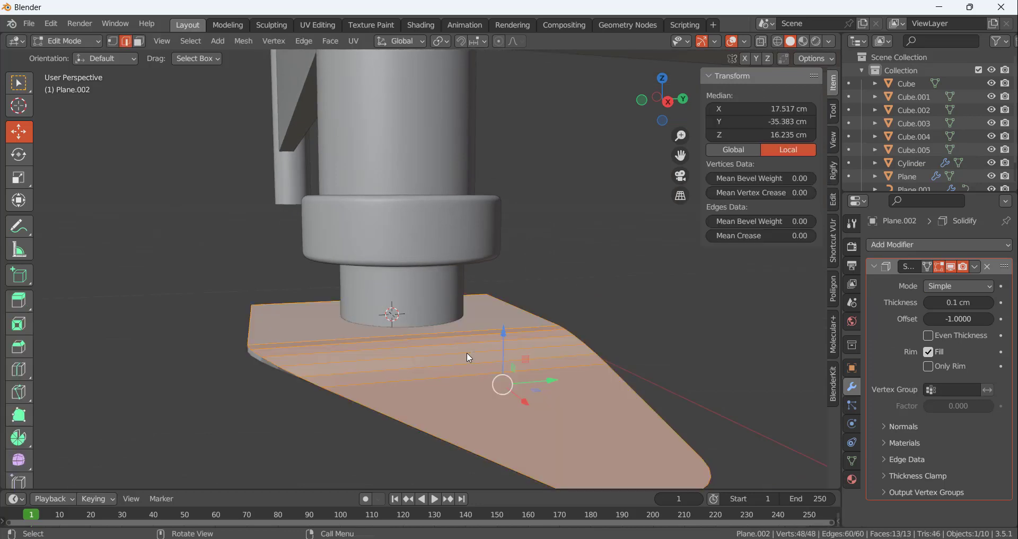
pyautogui.moveTo(501, 330); pyautogui.dragTo(502, 293)
pyautogui.click(545, 202)
# Raise the stem's lower end so it does not protrude beneath the bracket plate
pyautogui.moveTo(470, 293); pyautogui.dragTo(415, 282, button='middle')
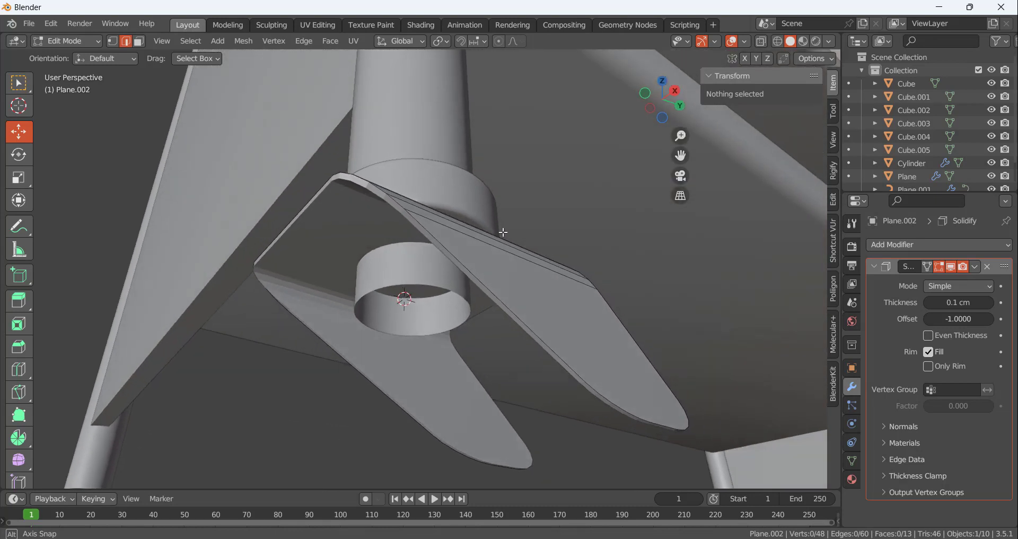
pyautogui.press('Tab')
pyautogui.click(415, 282)
pyautogui.press('Tab')
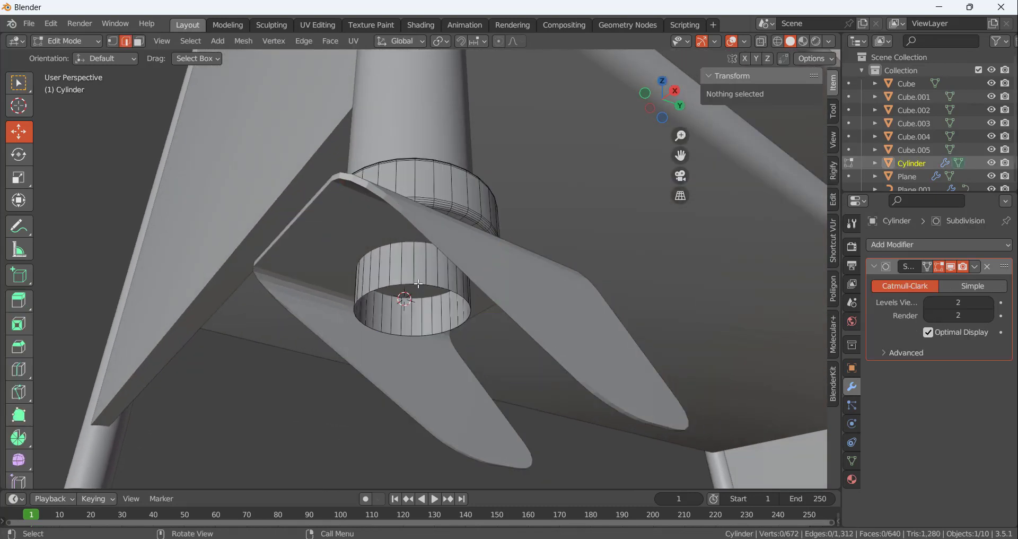
pyautogui.keyDown('alt'); pyautogui.click(429, 273); pyautogui.keyUp('alt')
pyautogui.moveTo(413, 271); pyautogui.dragTo(413, 228)
pyautogui.click(532, 200)
pyautogui.scroll(-5, 445, 258)
pyautogui.moveTo(444, 258); pyautogui.dragTo(419, 307, button='middle')
pyautogui.press('Tab')
# Shade the caster bracket smooth and inspect its surface and edges in Edit Mode
pyautogui.click(485, 286)
pyautogui.rightClick(485, 287)
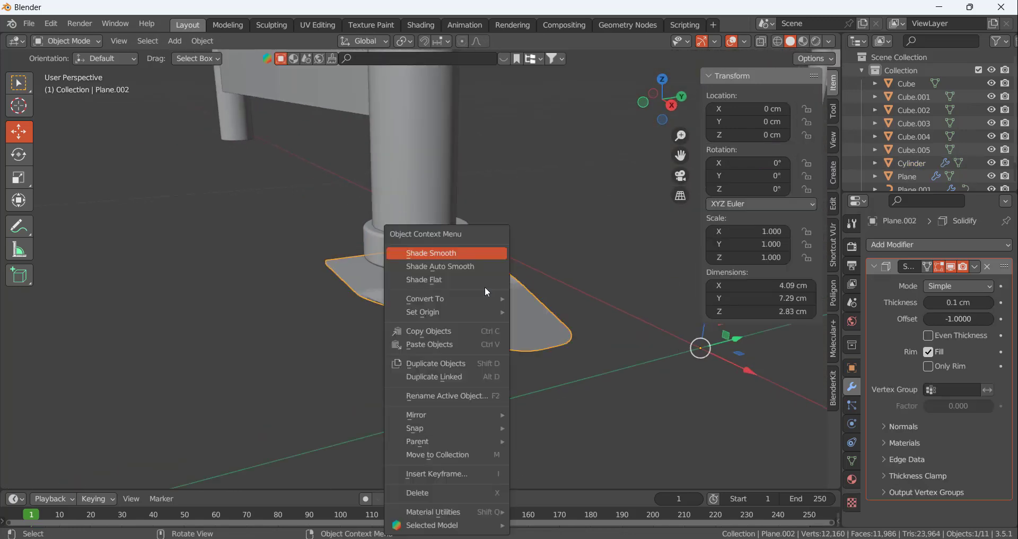
pyautogui.click(457, 249)
pyautogui.scroll(5, 510, 284)
pyautogui.press('Tab')
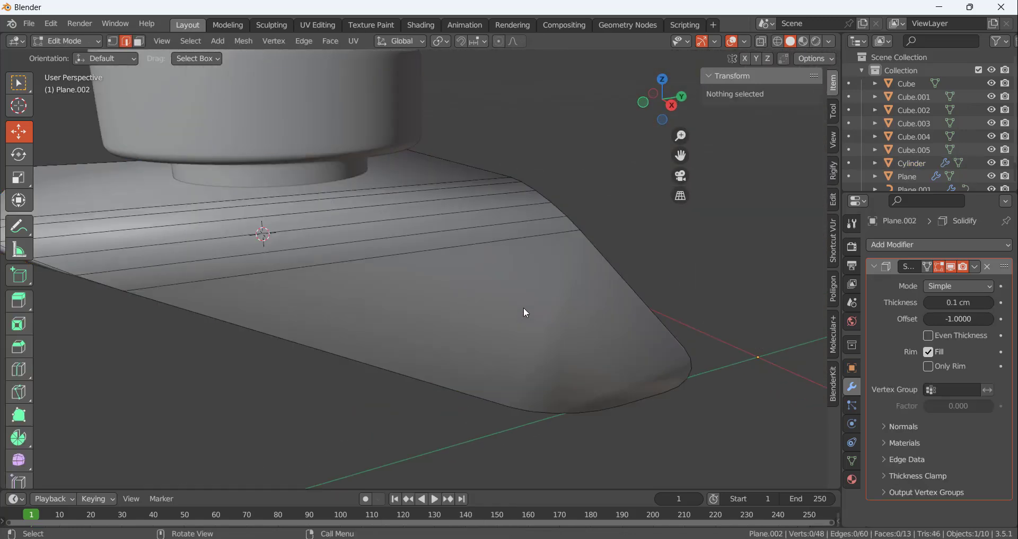
pyautogui.scroll(-5, 474, 337)
pyautogui.scroll(5, 483, 335)
pyautogui.moveTo(485, 335); pyautogui.dragTo(498, 311, button='middle')
pyautogui.scroll(-5, 498, 312)
pyautogui.scroll(5, 498, 309)
pyautogui.scroll(-3, 499, 309)
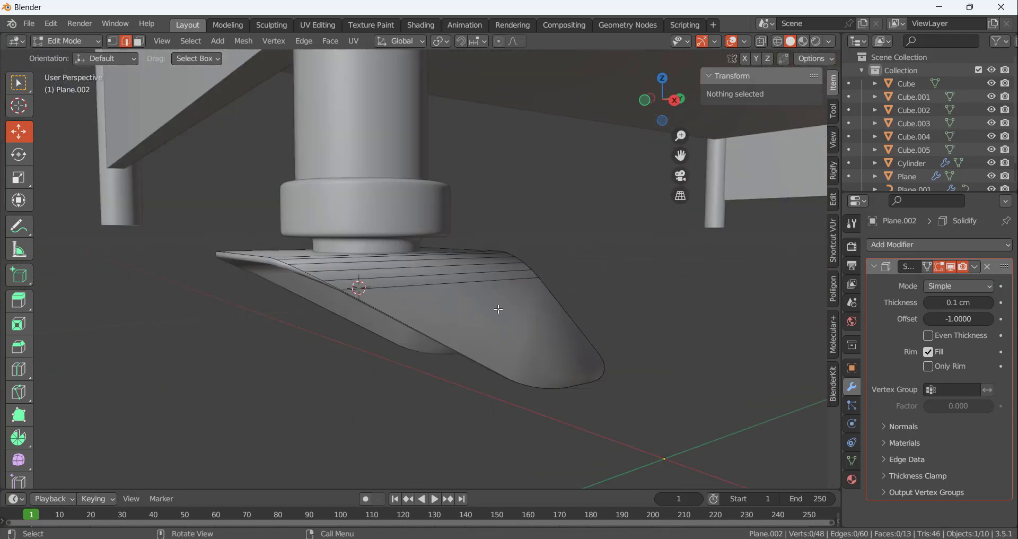
# Try a Subdivision Surface modifier on the bracket, moved above the Solidify modifier, and remove it
pyautogui.press('Tab')
pyautogui.click(872, 268)
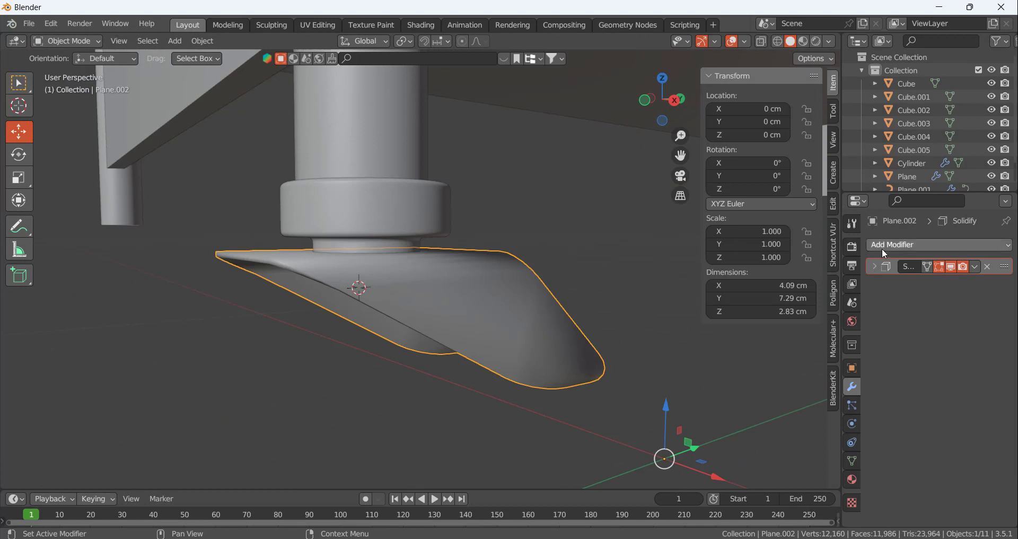
pyautogui.click(884, 247)
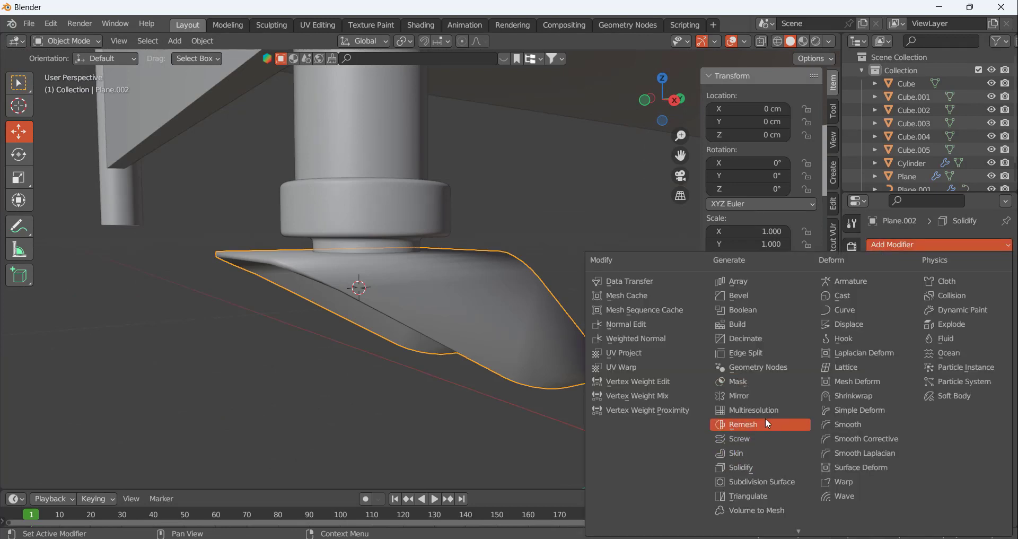
pyautogui.click(760, 482)
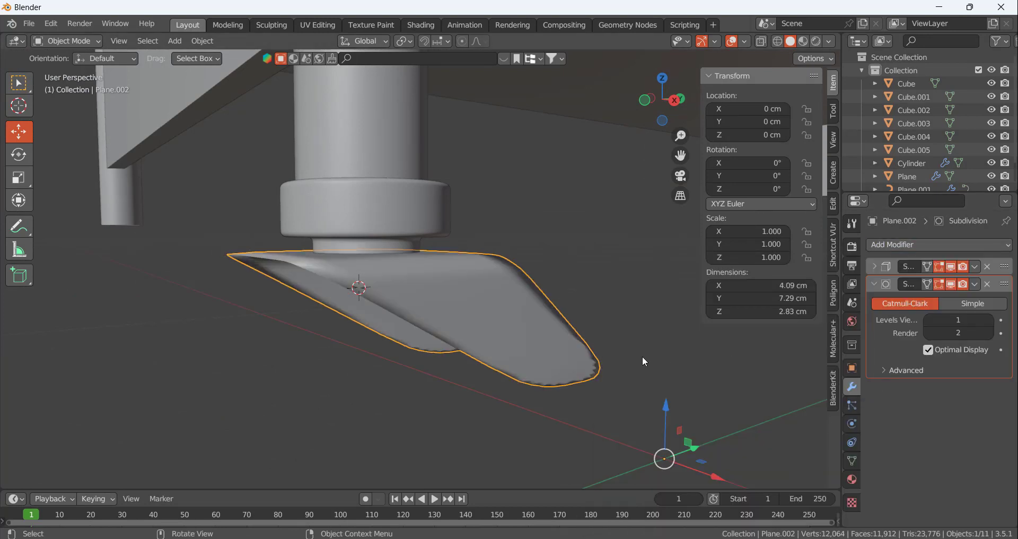
pyautogui.moveTo(642, 356); pyautogui.dragTo(551, 364, button='middle')
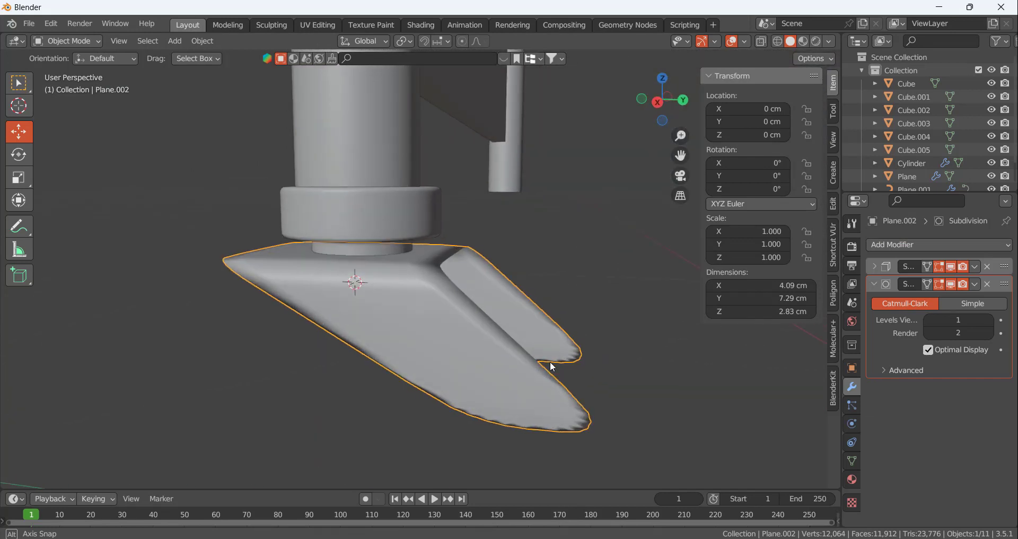
pyautogui.moveTo(1004, 289)
pyautogui.mouseDown()
pyautogui.moveTo(996, 277)
pyautogui.moveTo(984, 287)
pyautogui.mouseUp()
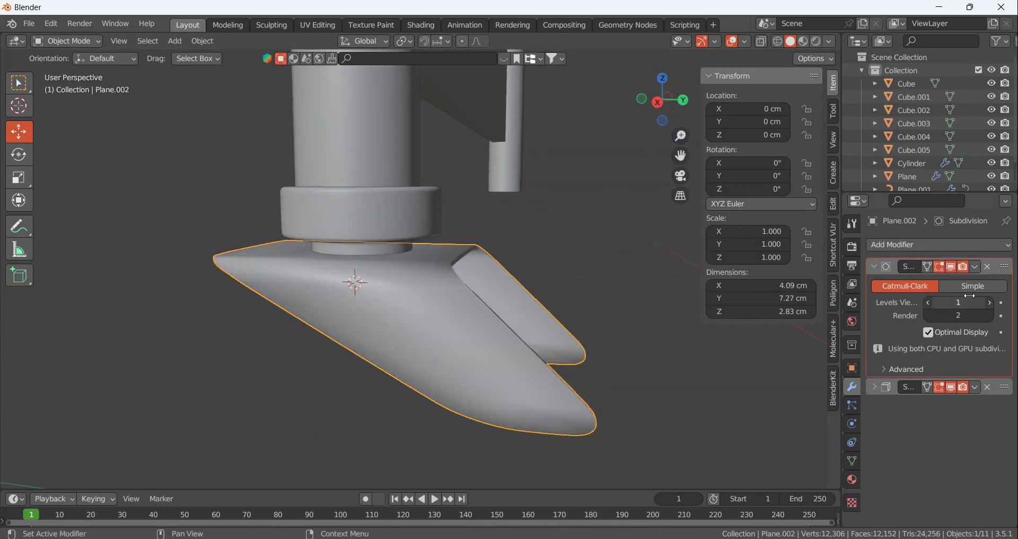
pyautogui.click(988, 267)
# Apply Shade Auto Smooth to the caster bracket with an angle of 60°
pyautogui.moveTo(539, 394); pyautogui.dragTo(458, 326, button='middle')
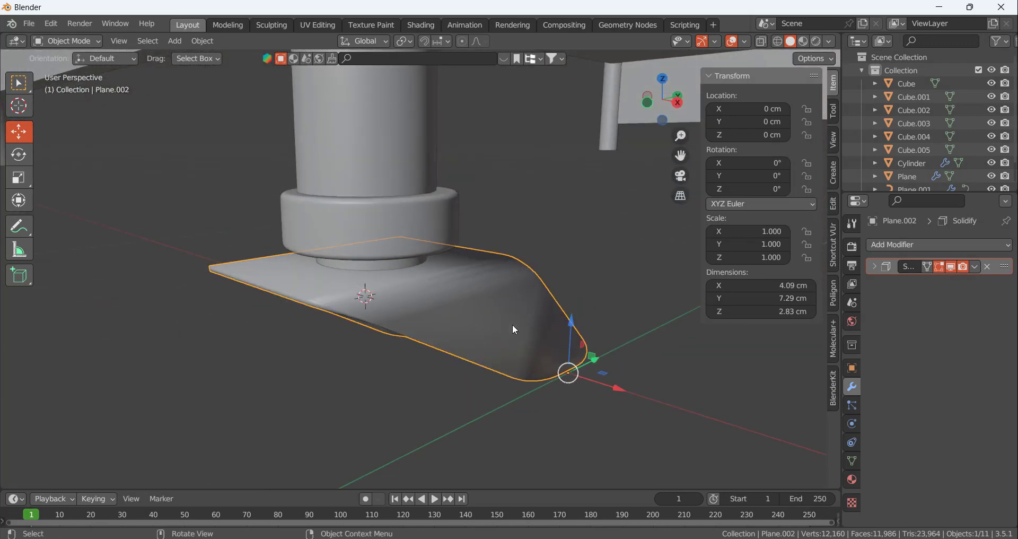
pyautogui.rightClick(430, 298)
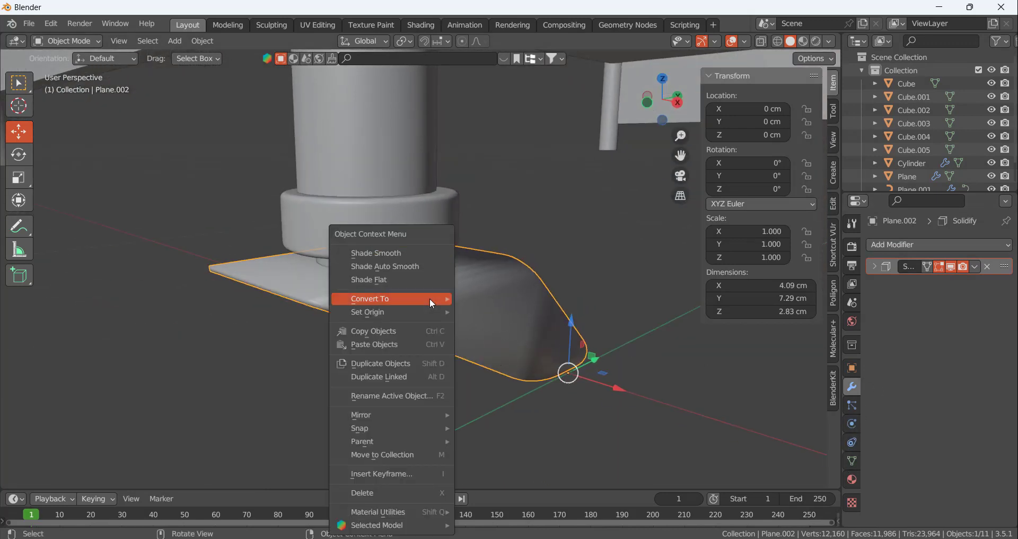
pyautogui.click(400, 268)
pyautogui.moveTo(504, 321); pyautogui.dragTo(533, 300, button='middle')
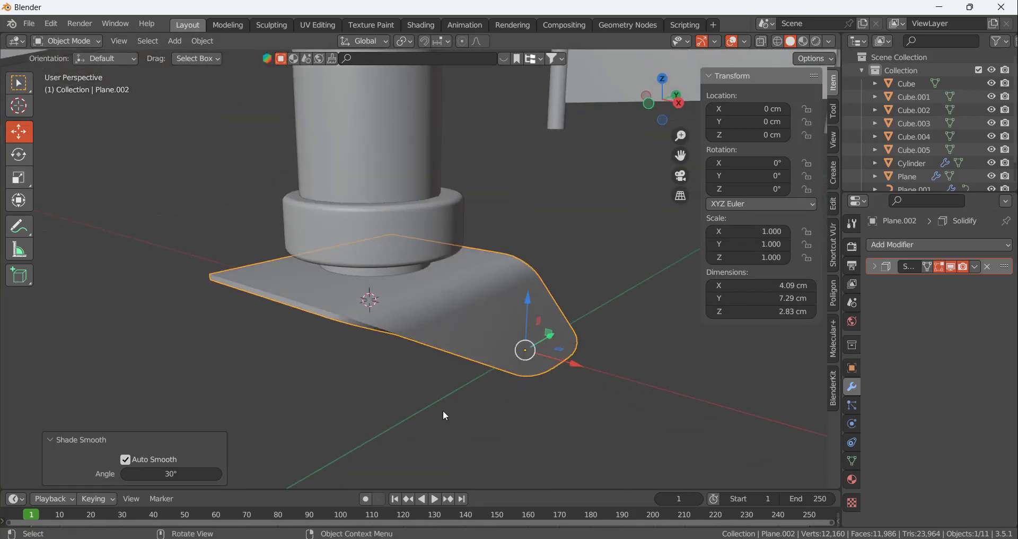
pyautogui.doubleClick(184, 478)
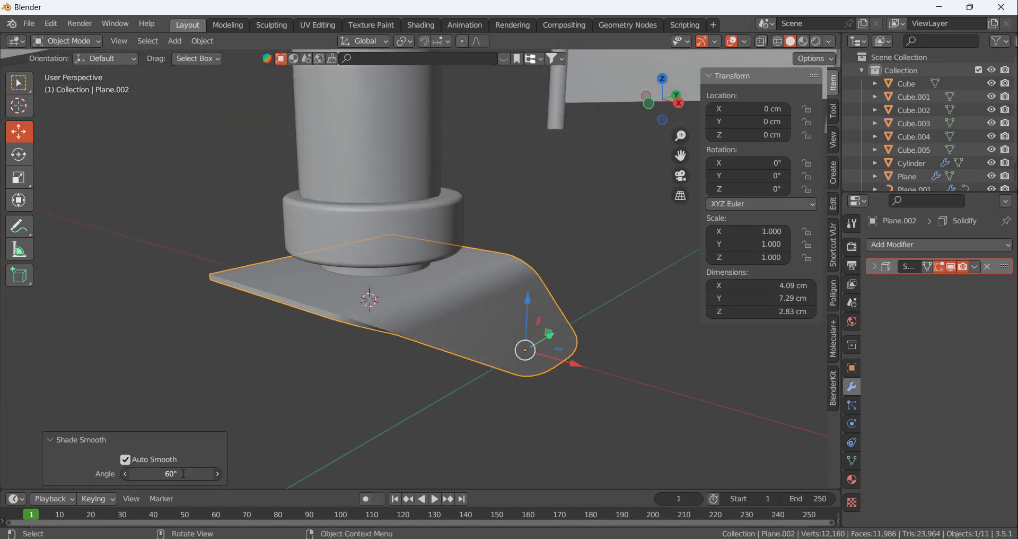
pyautogui.click(549, 430)
# Add a Weighted Normal modifier to the caster bracket below the Solidify modifier
pyautogui.click(877, 245)
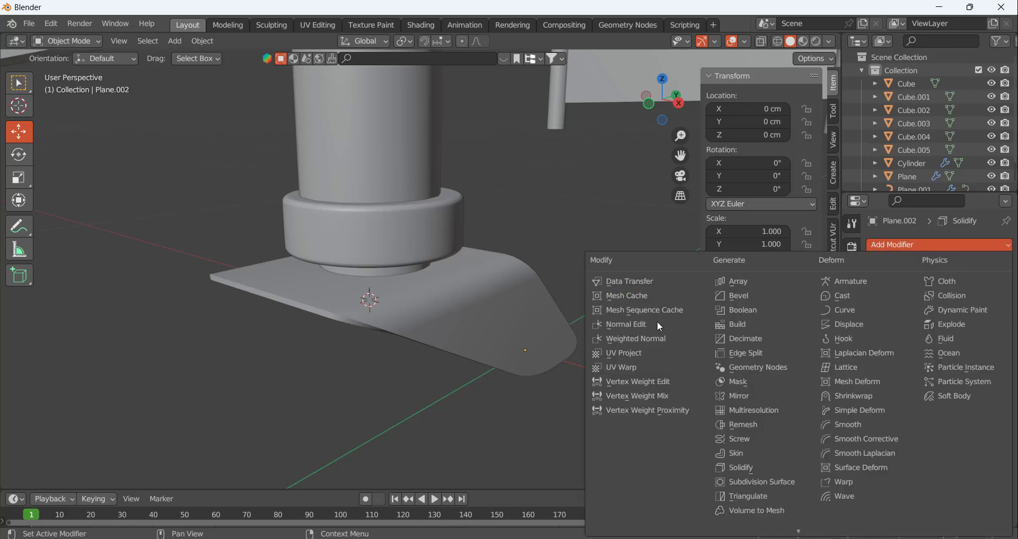
pyautogui.click(635, 342)
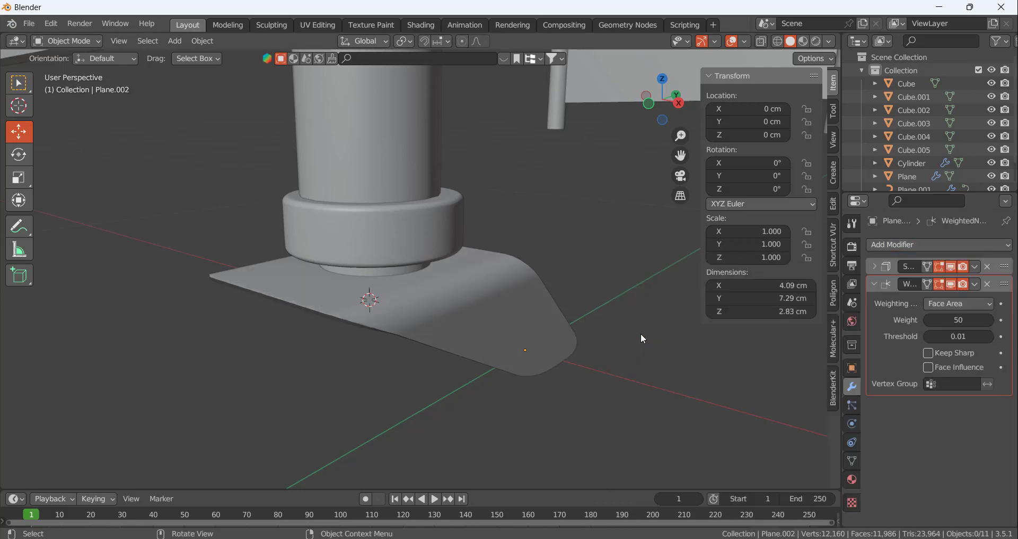
pyautogui.moveTo(489, 314)
pyautogui.mouseDown(button='middle')
pyautogui.moveTo(434, 255)
pyautogui.moveTo(488, 308)
pyautogui.moveTo(439, 308)
pyautogui.moveTo(582, 243)
pyautogui.mouseUp(button='middle')
pyautogui.click(488, 307)
pyautogui.click(581, 243)
# Set the viewport shading to MatCap lighting with Object color
pyautogui.click(829, 43)
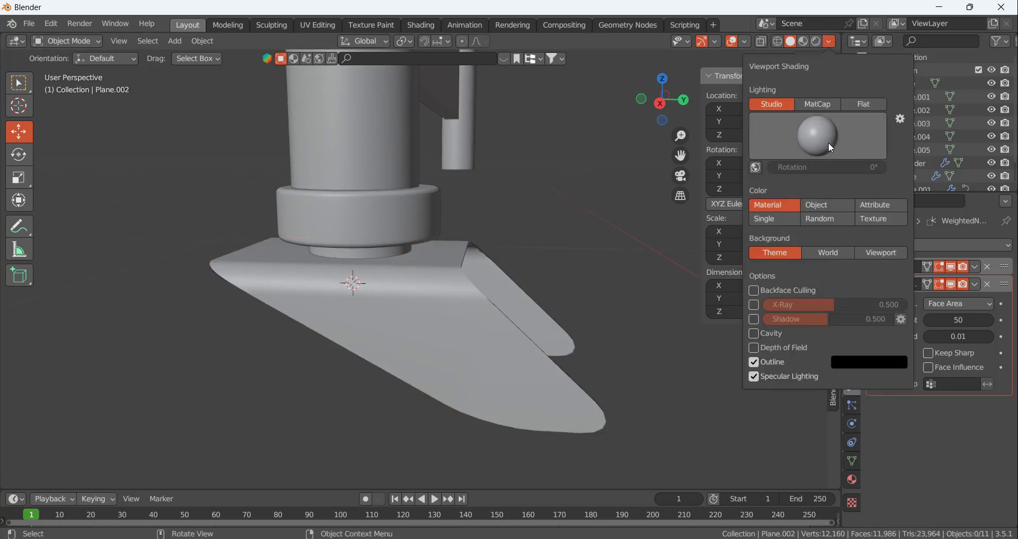
pyautogui.click(822, 207)
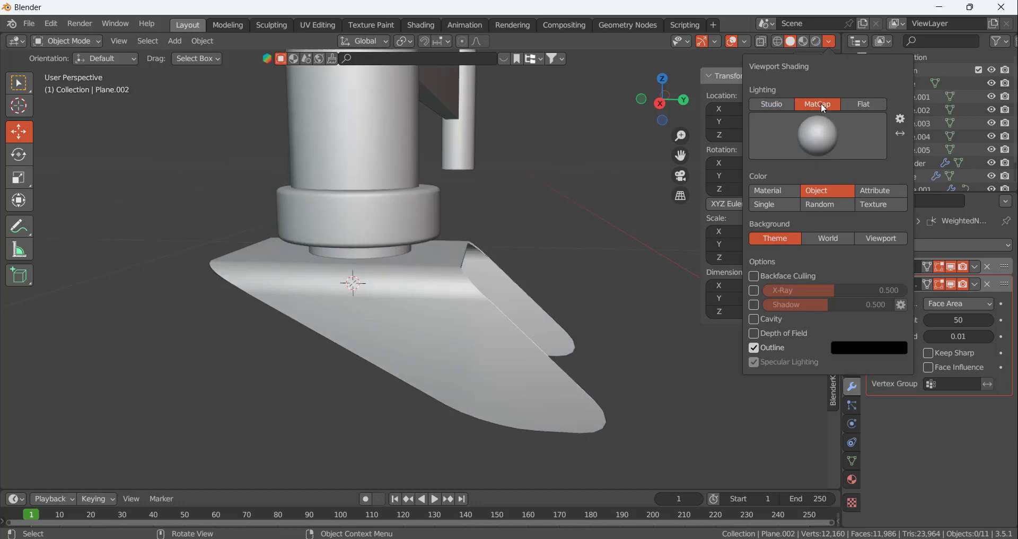
pyautogui.moveTo(409, 208)
pyautogui.mouseDown(button='middle')
pyautogui.moveTo(523, 216)
pyautogui.moveTo(475, 248)
pyautogui.moveTo(437, 236)
pyautogui.mouseUp(button='middle')
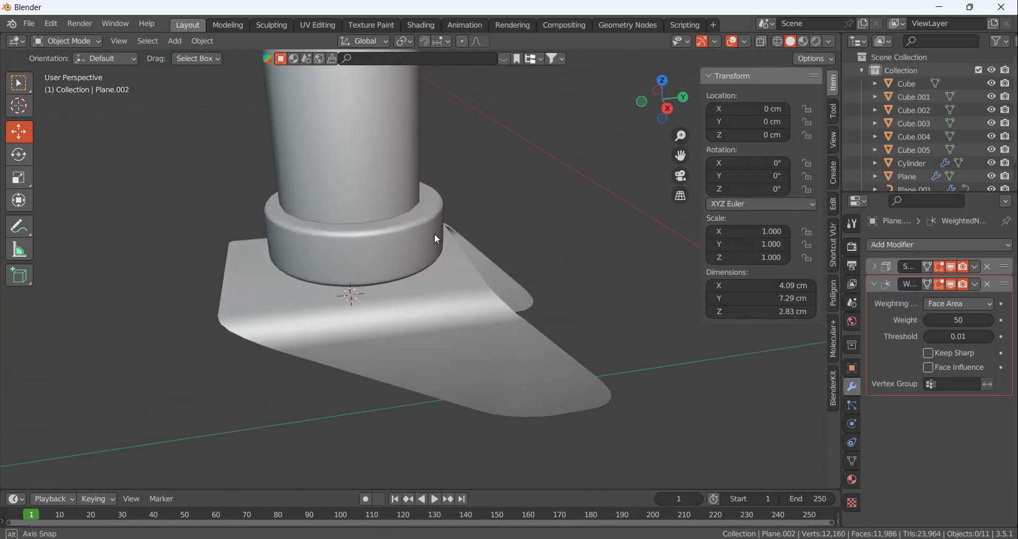
# Select the large side faces of both bracket prongs, snap the 3D cursor to their midpoint, and return to Object Mode
pyautogui.moveTo(607, 180); pyautogui.dragTo(505, 275, button='middle')
pyautogui.click(504, 274)
pyautogui.press('Tab')
pyautogui.click(585, 313)
pyautogui.moveTo(585, 313); pyautogui.dragTo(654, 309, button='middle')
pyautogui.press('3')
pyautogui.click(564, 276)
pyautogui.hotkey('shift', 's')
pyautogui.click(566, 393)
pyautogui.keyDown('shift'); pyautogui.click(608, 304); pyautogui.keyUp('shift')
pyautogui.moveTo(588, 325); pyautogui.dragTo(533, 321, button='middle')
pyautogui.hotkey('shift', 's')
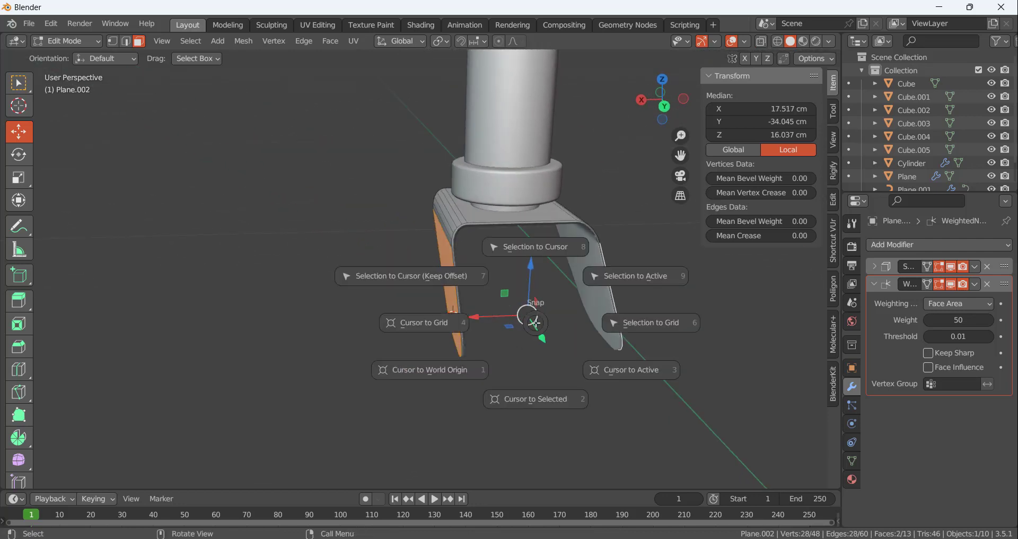
pyautogui.click(542, 399)
pyautogui.moveTo(542, 393); pyautogui.dragTo(545, 342, button='middle')
pyautogui.press('Tab')
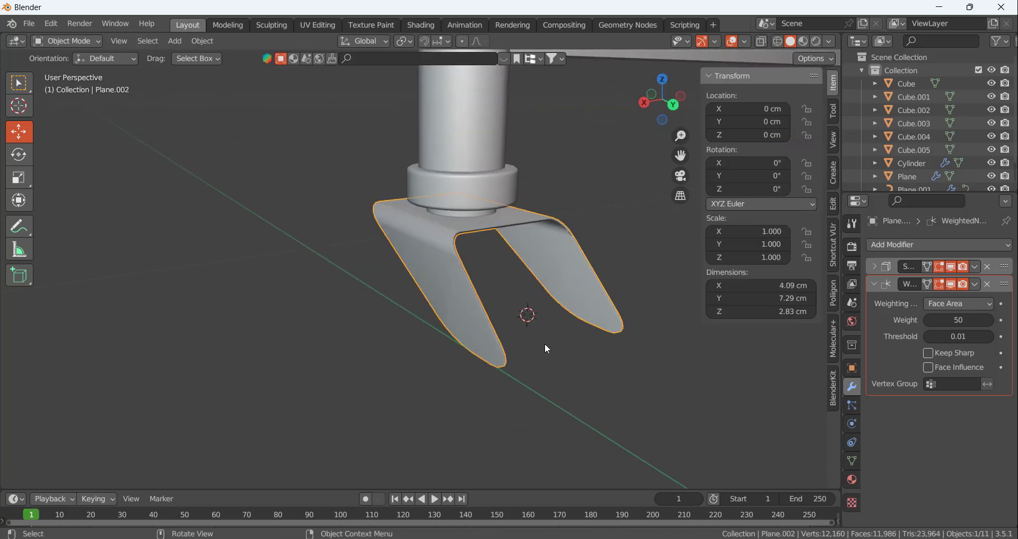
# Add a cylinder mesh at the 3D cursor between the prongs and scale it down to about 2.03 cm
pyautogui.hotkey('shift', 'a')
pyautogui.moveTo(501, 272)
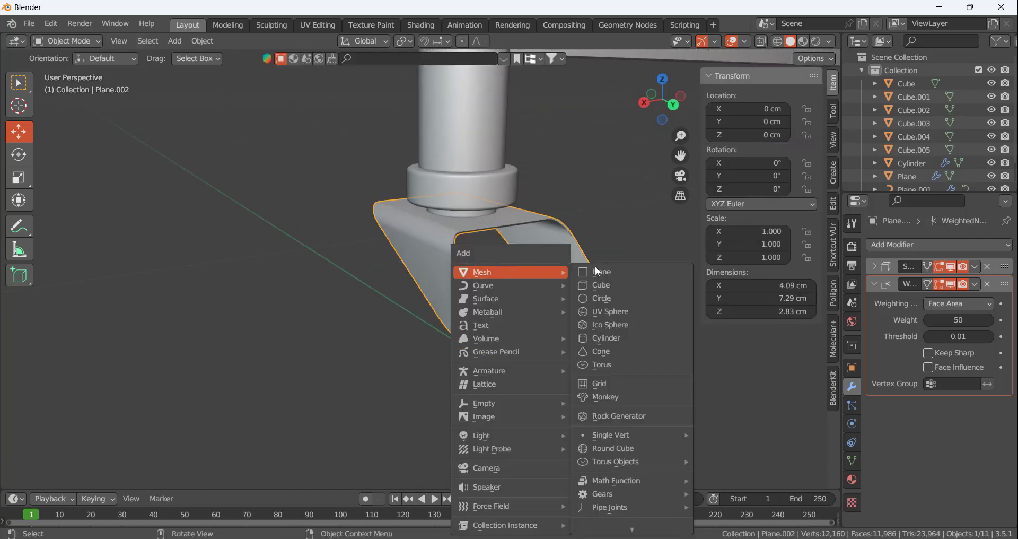
pyautogui.click(608, 339)
pyautogui.scroll(-8, 608, 339)
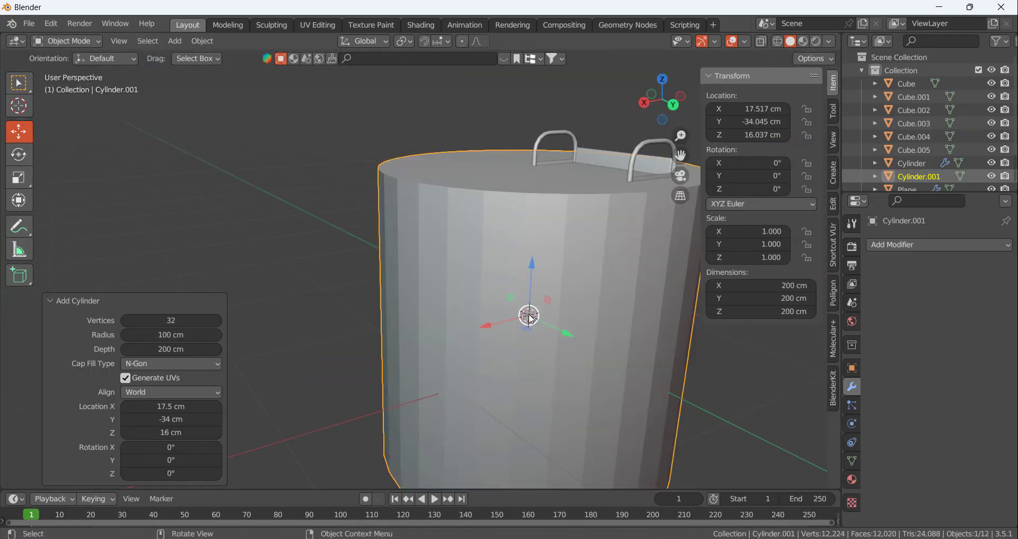
pyautogui.press('s')
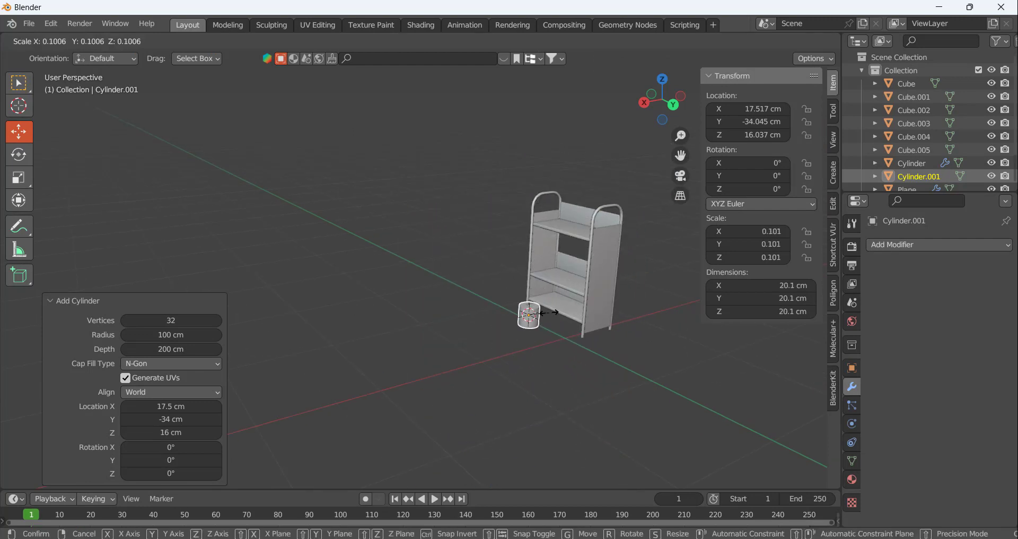
pyautogui.click(537, 323)
pyautogui.scroll(5, 533, 317)
pyautogui.press('s')
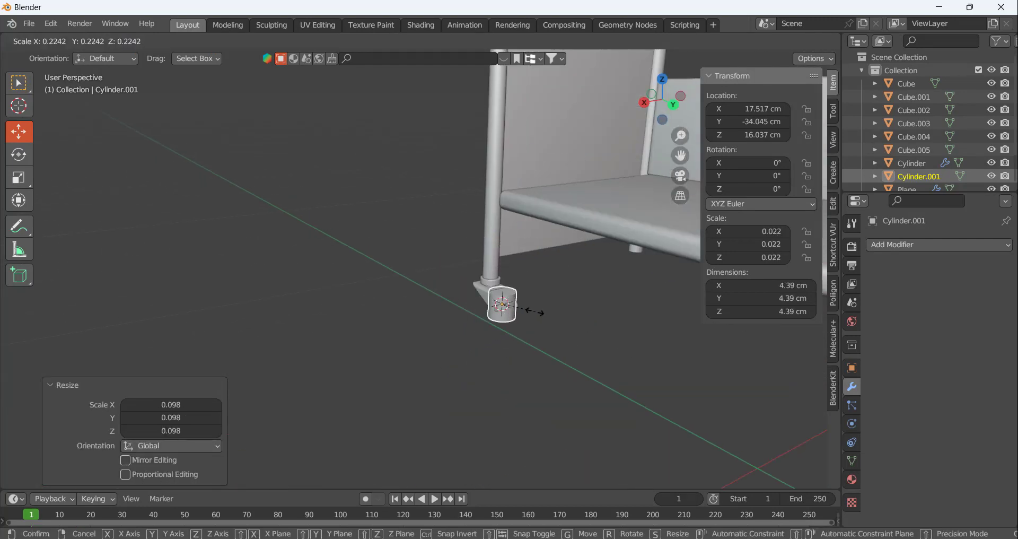
pyautogui.click(523, 312)
pyautogui.scroll(4, 518, 310)
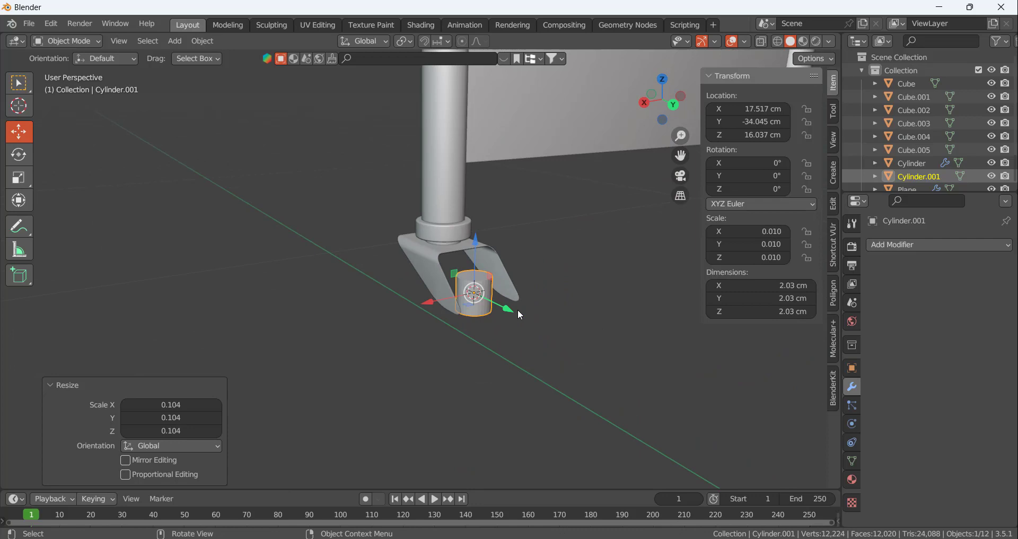
# Rotate the new cylinder 90° about the Y axis so it lies across the bracket prongs
pyautogui.scroll(1, 523, 305)
pyautogui.write('ry')
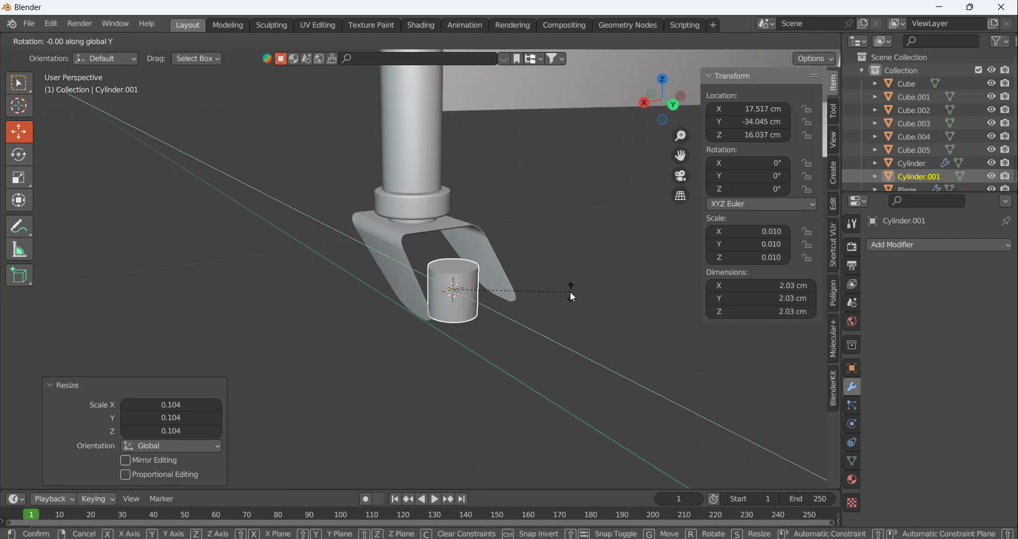
pyautogui.write('90')
pyautogui.click(571, 291)
pyautogui.moveTo(362, 274); pyautogui.dragTo(300, 293, button='middle')
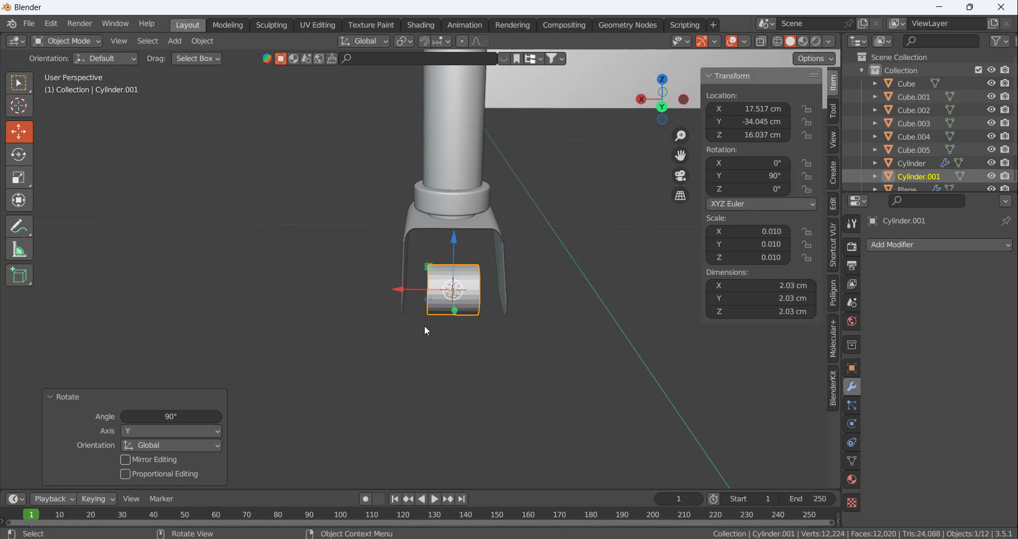
# Apply all transforms to the rotated cylinder between the bracket prongs
pyautogui.moveTo(428, 330); pyautogui.dragTo(491, 336, button='middle')
pyautogui.hotkey('ctrl', 'a')
pyautogui.click(492, 331)
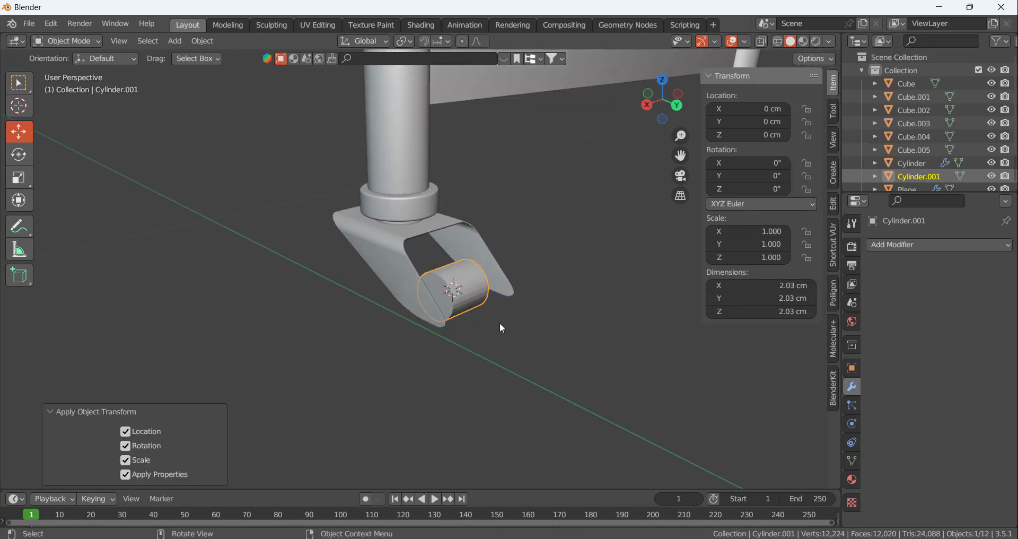
pyautogui.scroll(-5, 525, 302)
pyautogui.scroll(5, 509, 292)
pyautogui.scroll(-3, 535, 318)
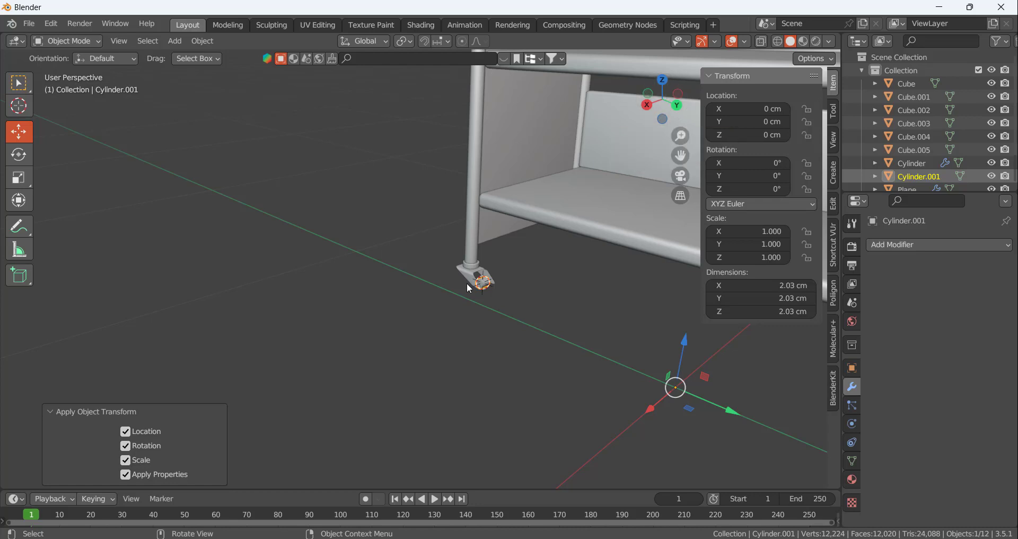
pyautogui.scroll(2, 477, 281)
pyautogui.scroll(1, 474, 278)
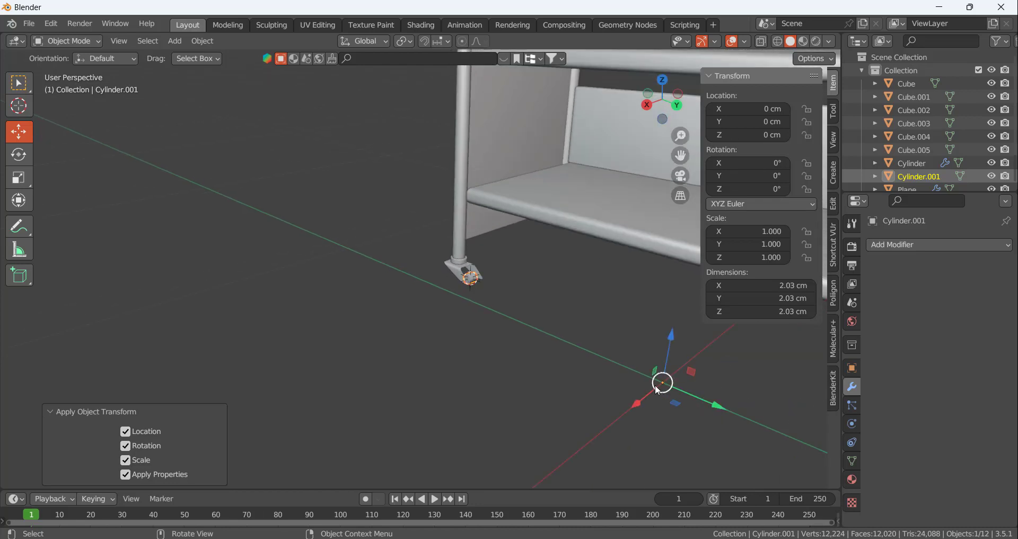
pyautogui.scroll(4, 450, 301)
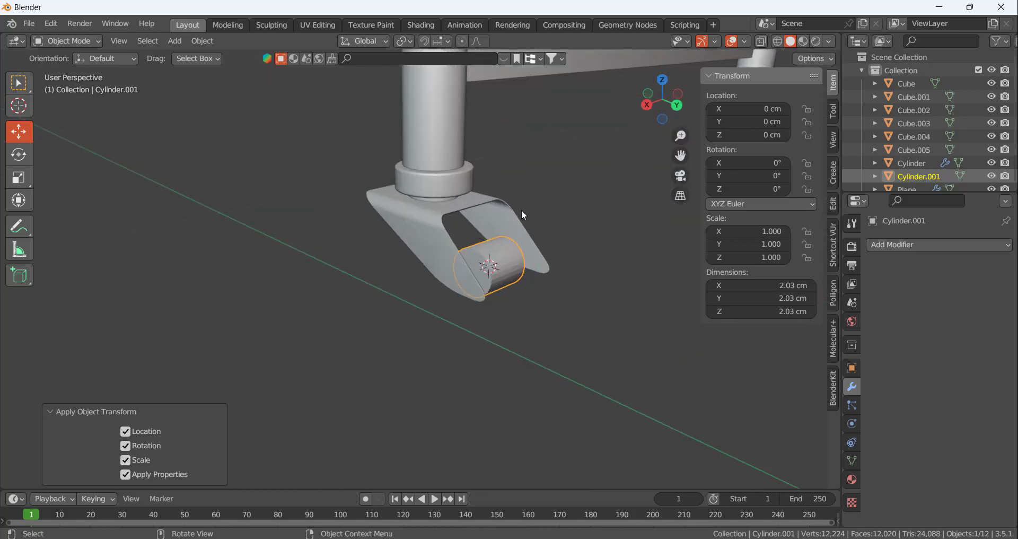
pyautogui.moveTo(494, 277)
pyautogui.mouseDown(button='middle')
pyautogui.moveTo(434, 280)
pyautogui.moveTo(499, 277)
pyautogui.moveTo(482, 285)
pyautogui.mouseUp(button='middle')
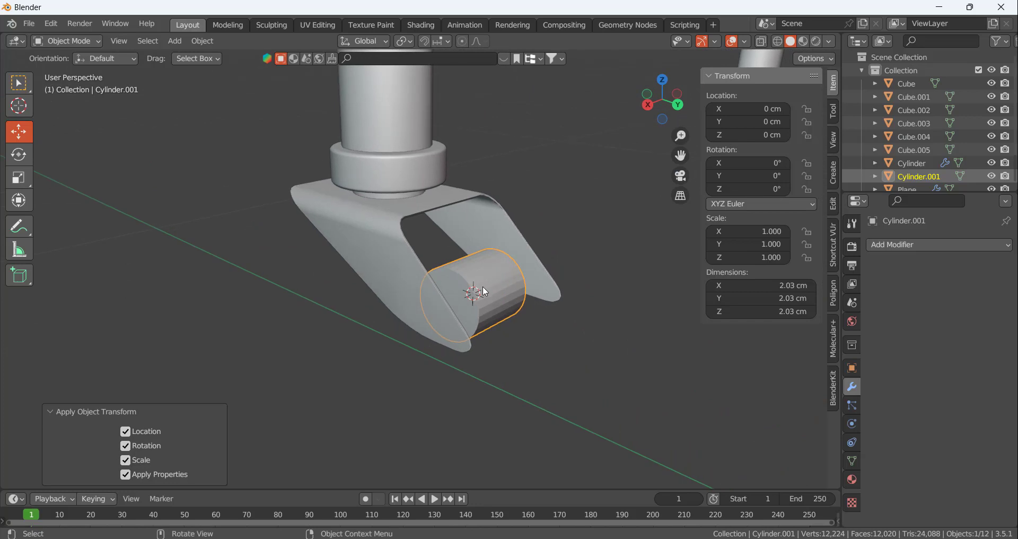
pyautogui.press('s')
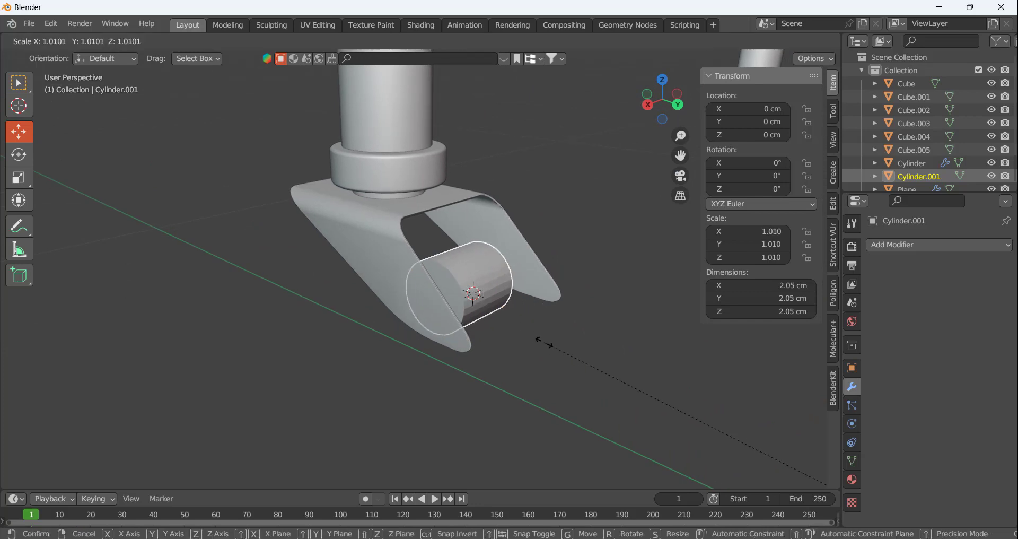
pyautogui.press('Escape')
# In Edit Mode, scale the cylinder uniformly to about 0.61 and stretch it along X to about 4.67 cm so it passes through both prongs
pyautogui.press('Tab')
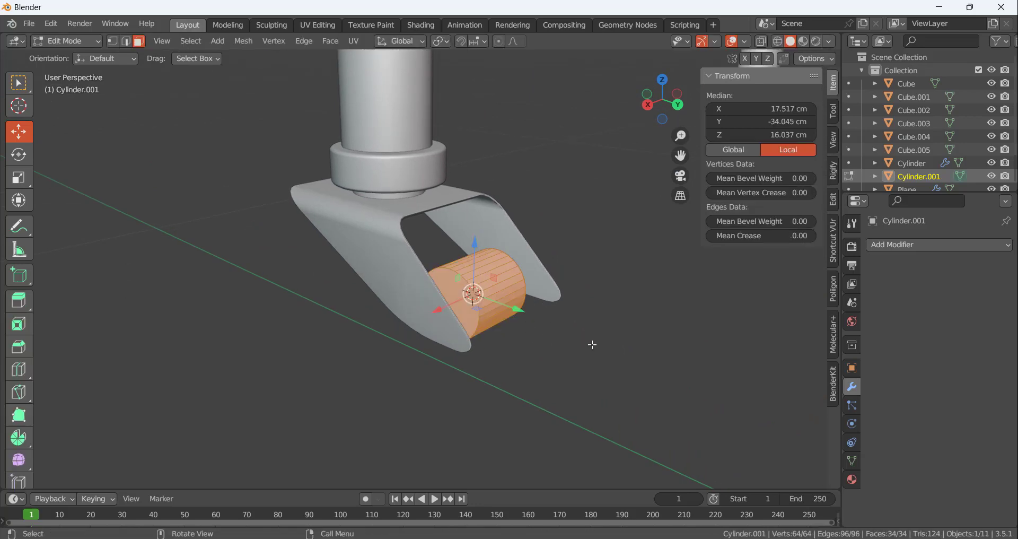
pyautogui.press('s')
pyautogui.click(556, 337)
pyautogui.moveTo(555, 337); pyautogui.dragTo(420, 317, button='middle')
pyautogui.press('s')
pyautogui.press('x')
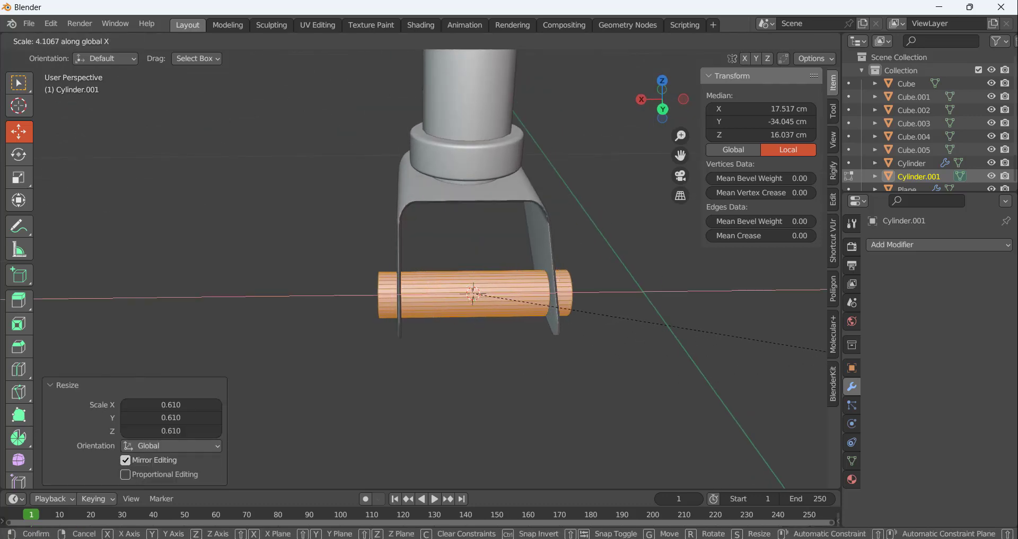
pyautogui.click(106, 413)
pyautogui.click(381, 409)
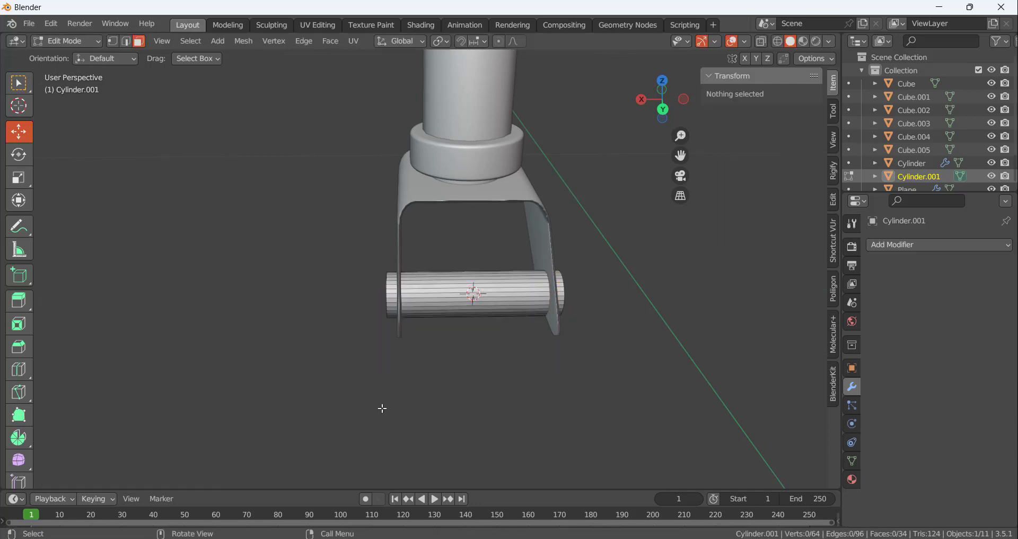
# Select the edge loops around both end caps of the axle pin and bevel them about 0.31 cm with 5 segments
pyautogui.scroll(8, 426, 340)
pyautogui.scroll(-8, 404, 283)
pyautogui.moveTo(404, 284); pyautogui.dragTo(458, 234, button='middle')
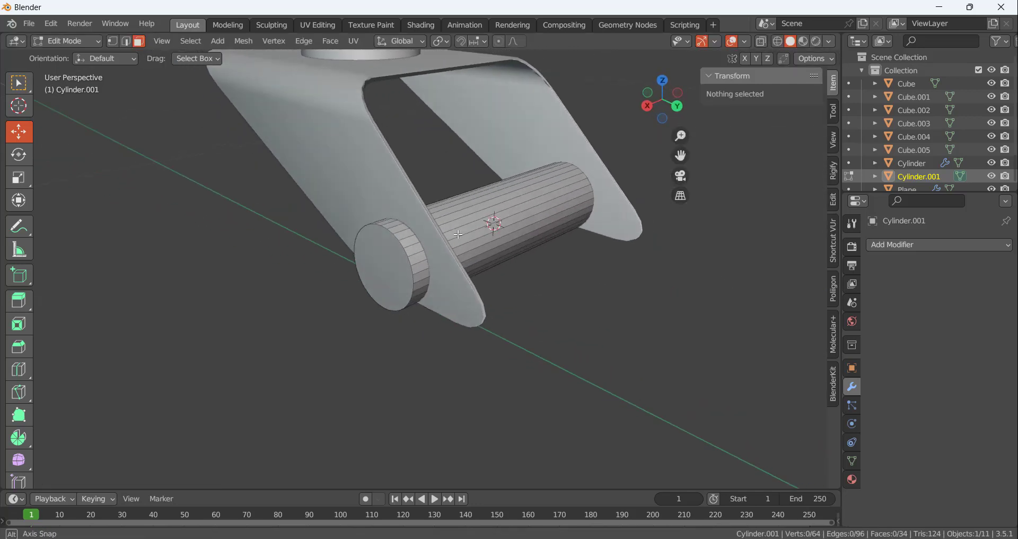
pyautogui.click(396, 240)
pyautogui.moveTo(495, 288); pyautogui.dragTo(488, 344, button='middle')
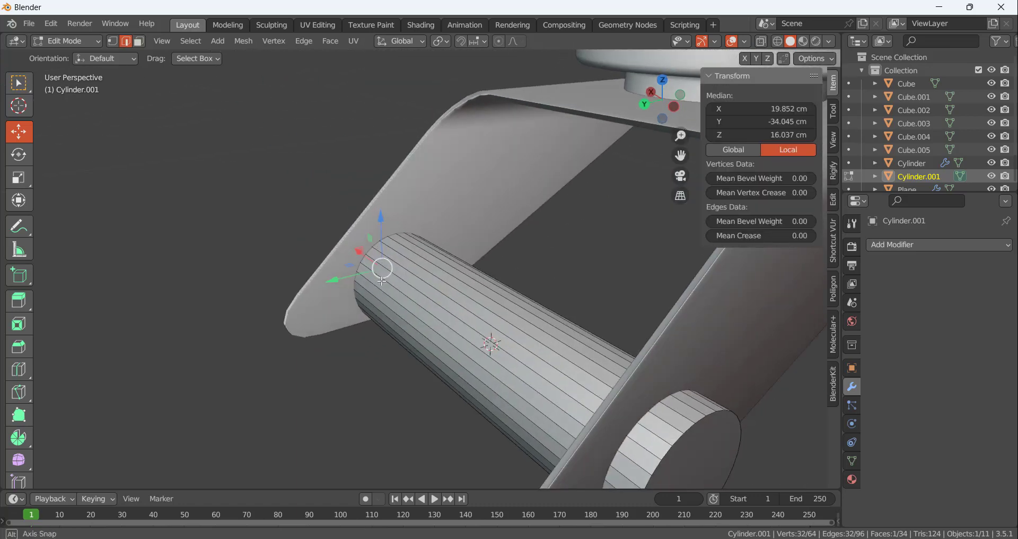
pyautogui.keyDown('shift'); pyautogui.click(684, 432); pyautogui.keyUp('shift')
pyautogui.scroll(-6, 532, 406)
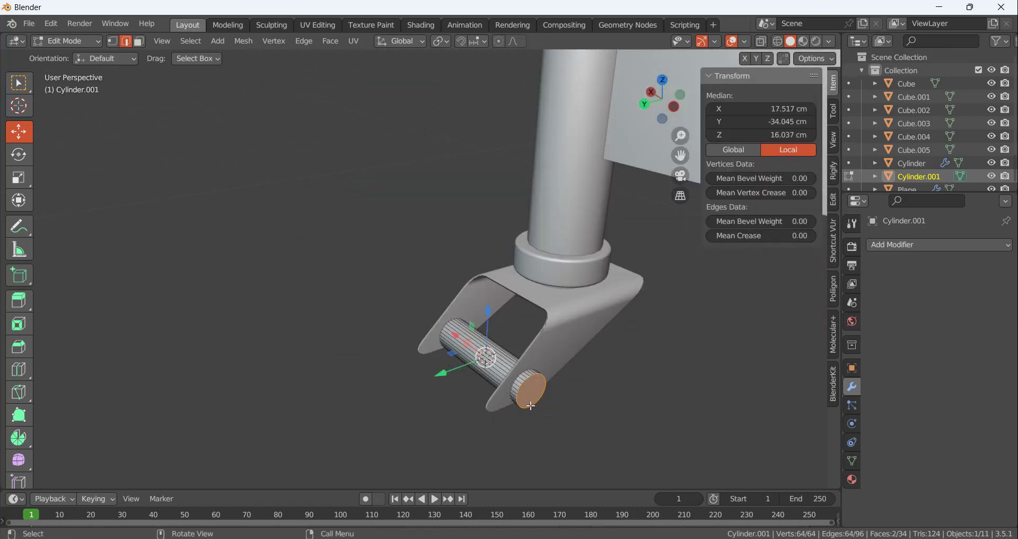
pyautogui.hotkey('ctrl', 'b')
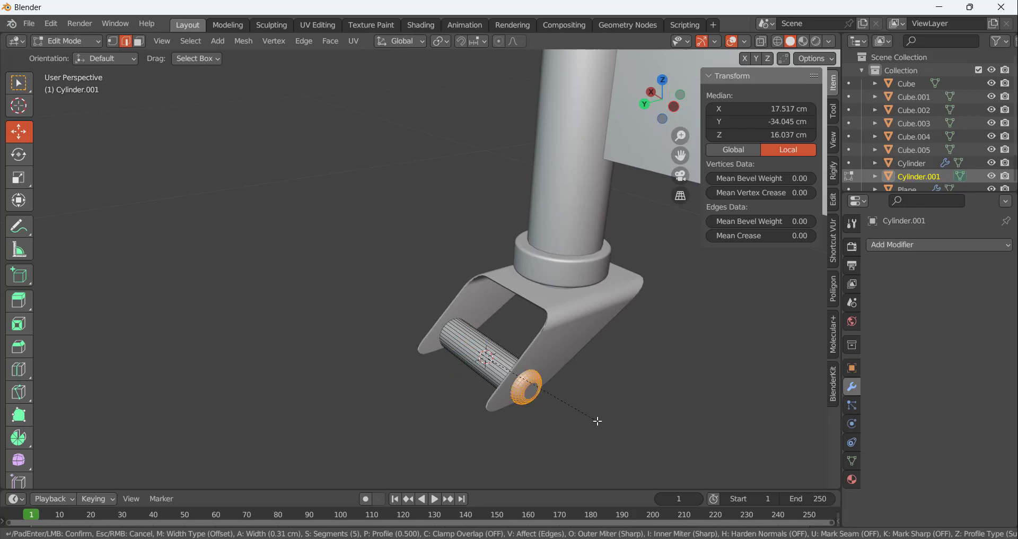
pyautogui.click(597, 423)
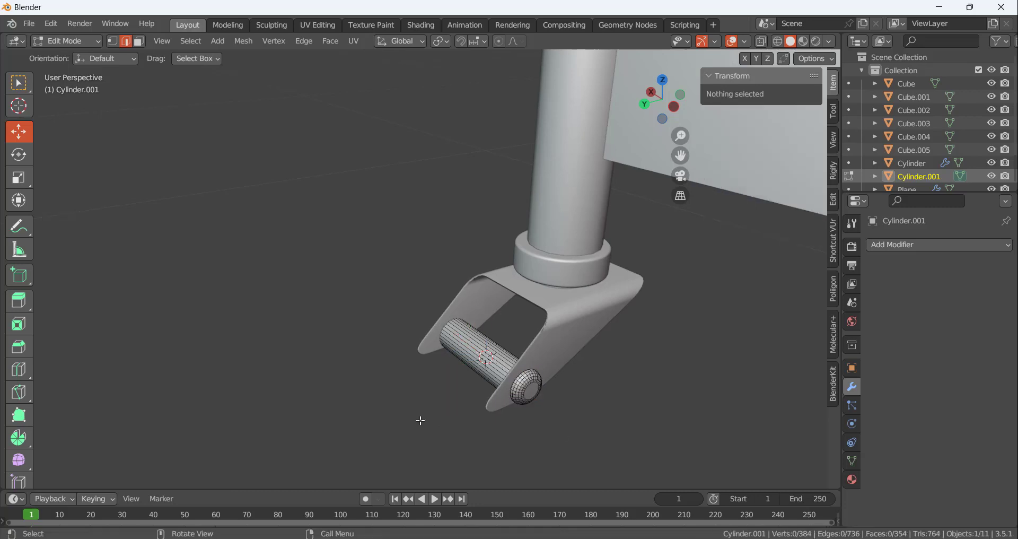
# Return to Object Mode, shade the axle pin smooth and deselect it
pyautogui.moveTo(418, 421); pyautogui.dragTo(527, 445, button='middle')
pyautogui.press('Tab')
pyautogui.click(536, 353)
pyautogui.scroll(3, 501, 320)
pyautogui.click(501, 320)
pyautogui.rightClick(501, 320)
pyautogui.click(473, 254)
pyautogui.click(526, 445)
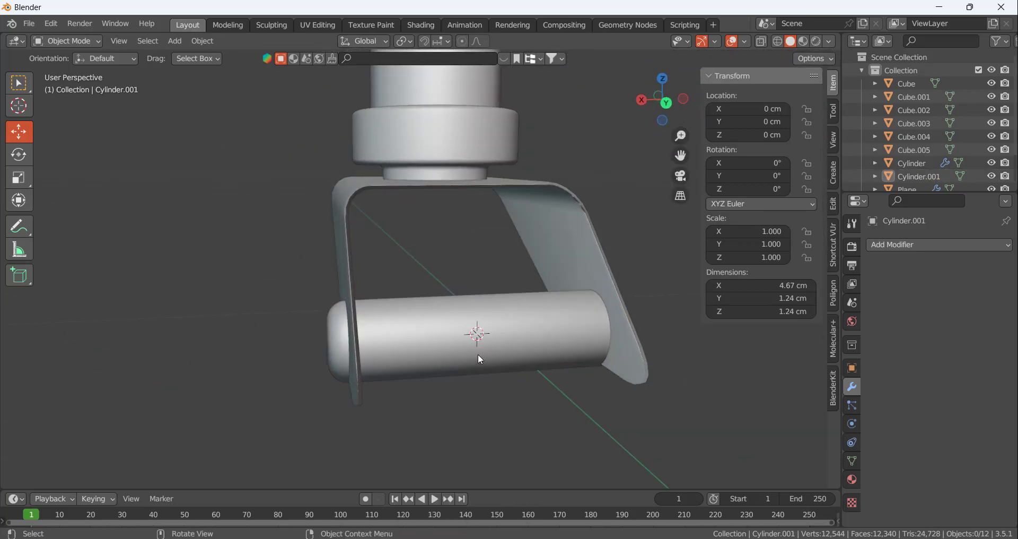
# Add a second cylinder mesh at the 3D cursor on the axle pin and scale it down to about 1.6 cm
pyautogui.click(479, 354)
pyautogui.click(521, 418)
pyautogui.hotkey('shift', 'a')
pyautogui.moveTo(493, 277)
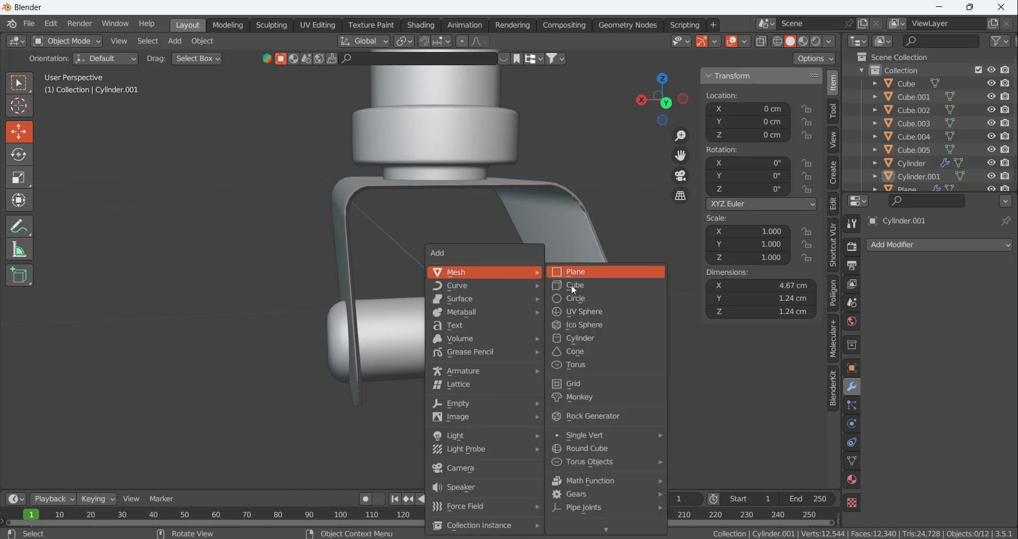
pyautogui.click(578, 337)
pyautogui.press('KP_Decimal')
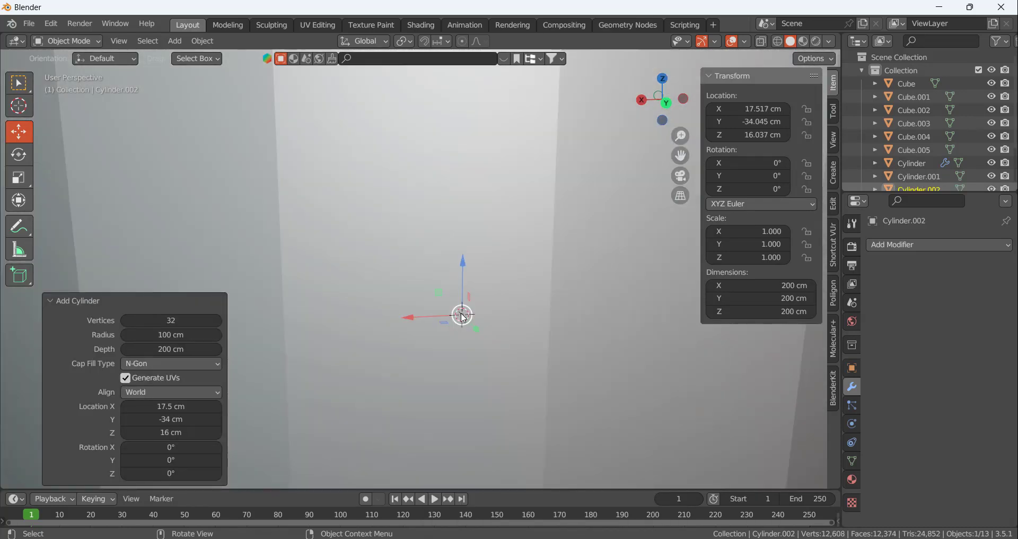
pyautogui.press('s')
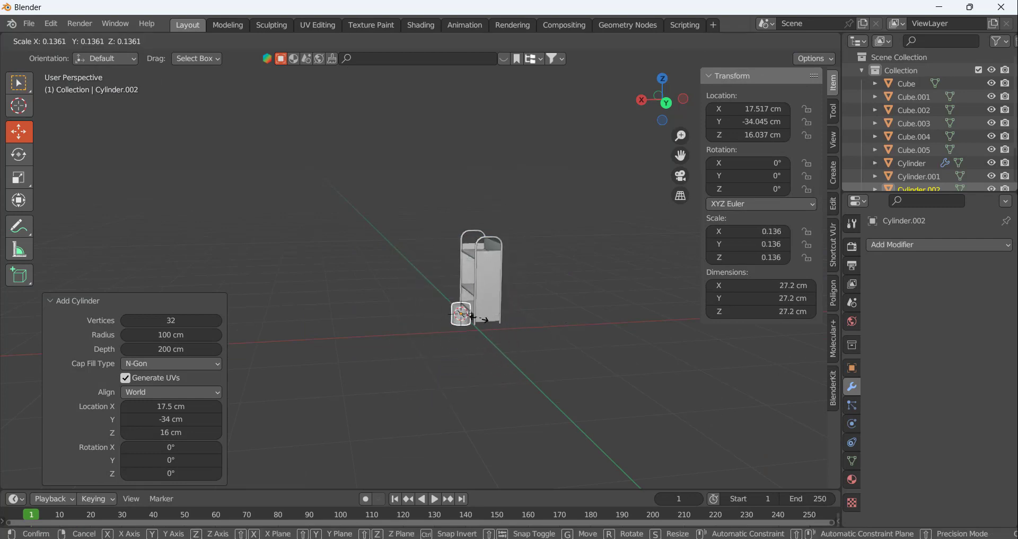
pyautogui.click(466, 318)
pyautogui.press('KP_Decimal')
pyautogui.press('s')
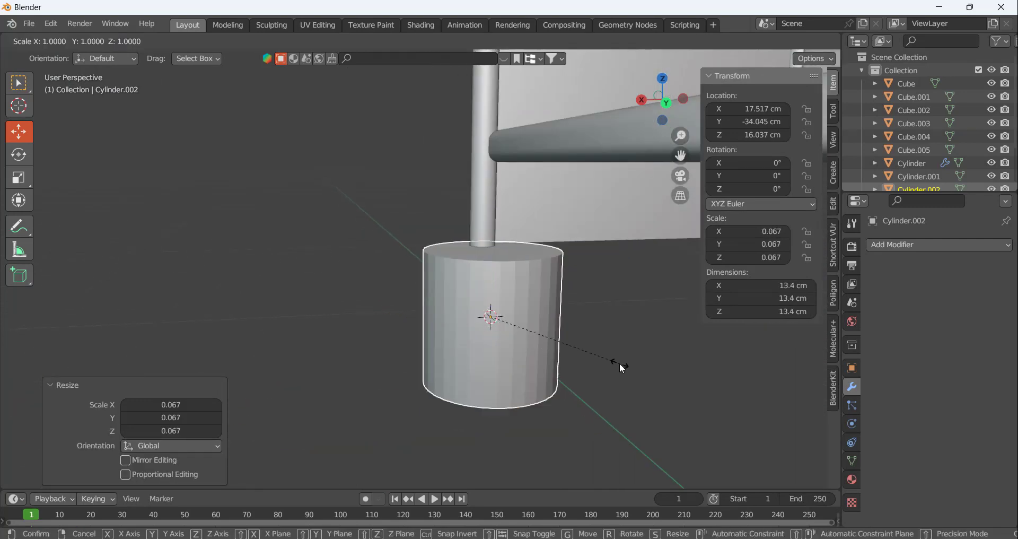
pyautogui.click(507, 321)
pyautogui.press('KP_Decimal')
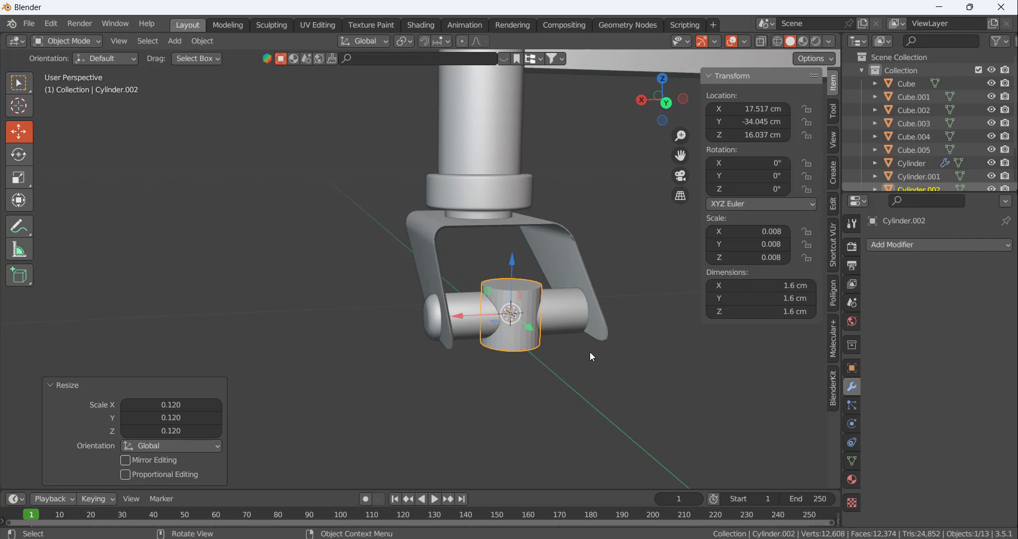
# Apply all transforms to the second cylinder and rotate its mesh 90° about the Y axis in Edit Mode
pyautogui.hotkey('ctrl', 'a')
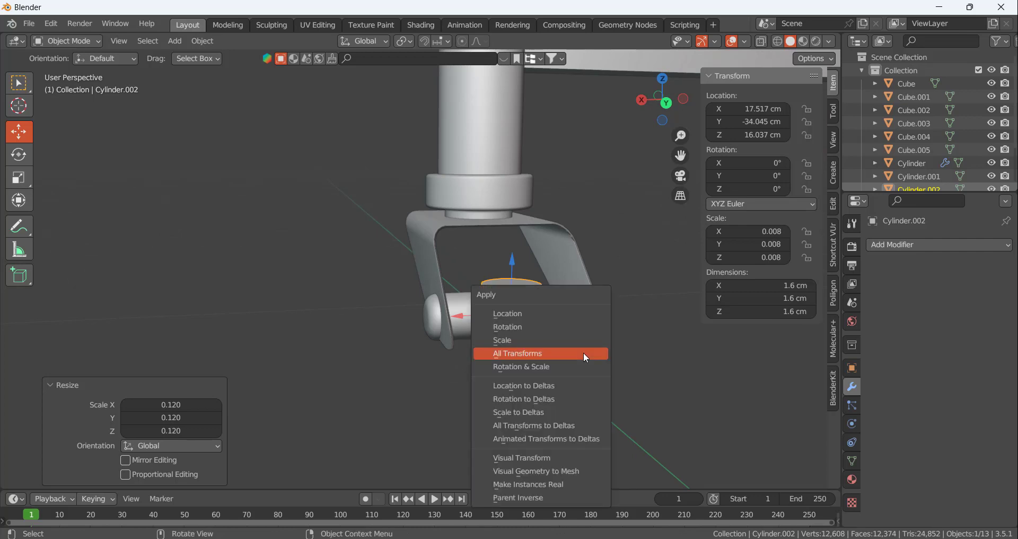
pyautogui.click(584, 352)
pyautogui.moveTo(517, 328); pyautogui.dragTo(531, 335, button='middle')
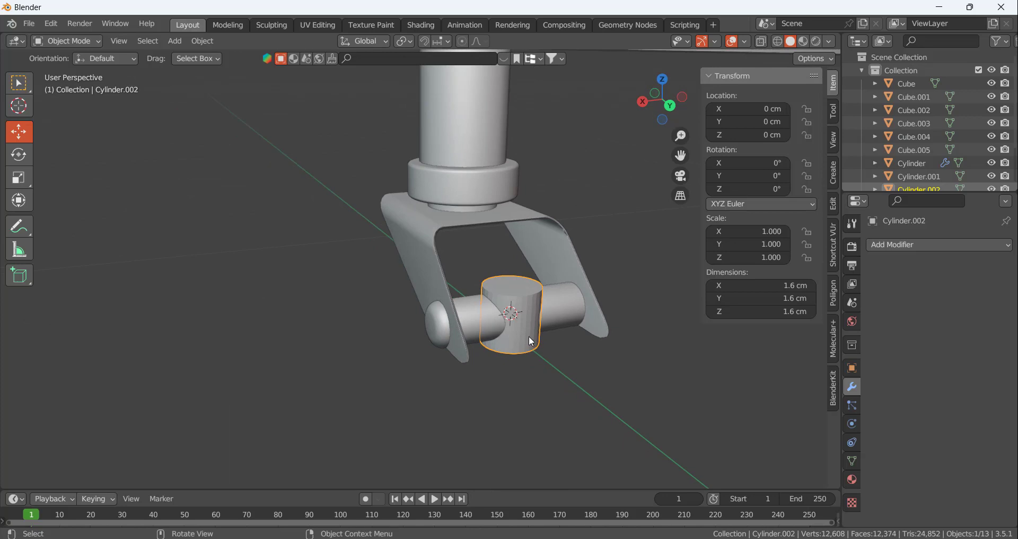
pyautogui.press('Tab')
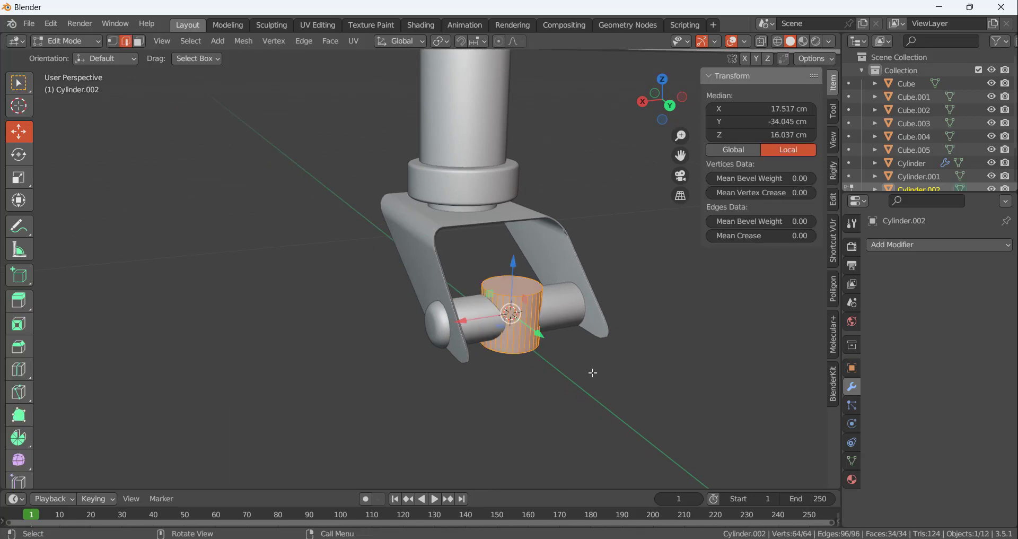
pyautogui.write('ry90')
pyautogui.press('Return')
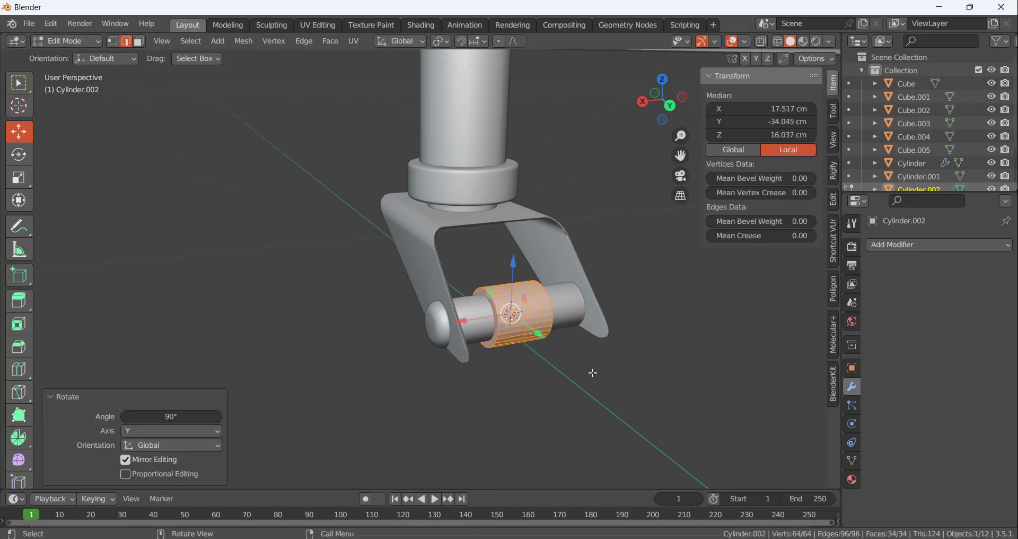
# Enlarge the cylinder into a wheel by scaling Y and Z to about 2.977, and shrink it uniformly to about 0.971
pyautogui.moveTo(557, 349); pyautogui.dragTo(523, 350, button='middle')
pyautogui.press('s')
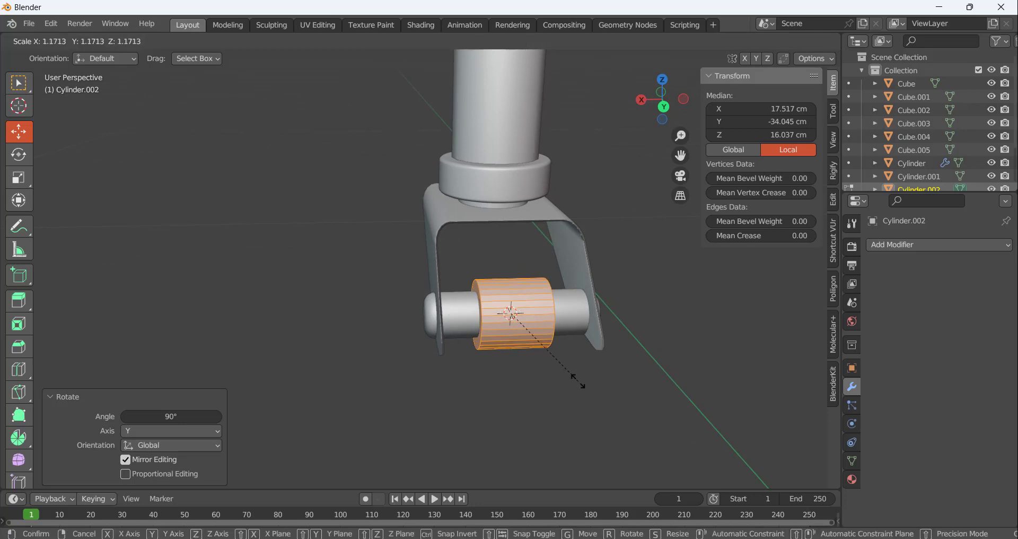
pyautogui.moveTo(553, 346); pyautogui.dragTo(503, 335, button='middle')
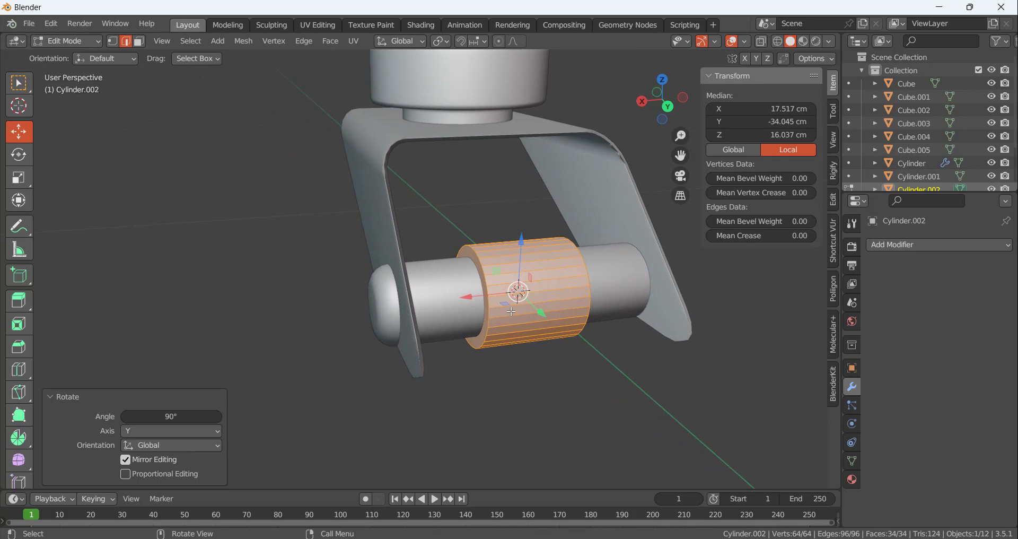
pyautogui.press('s')
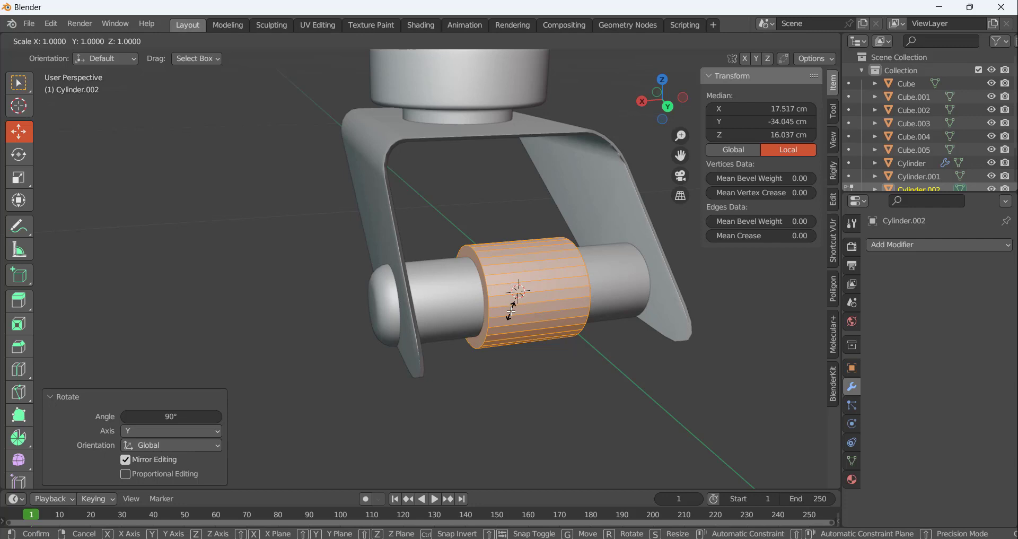
pyautogui.hotkey('shift', 'x')
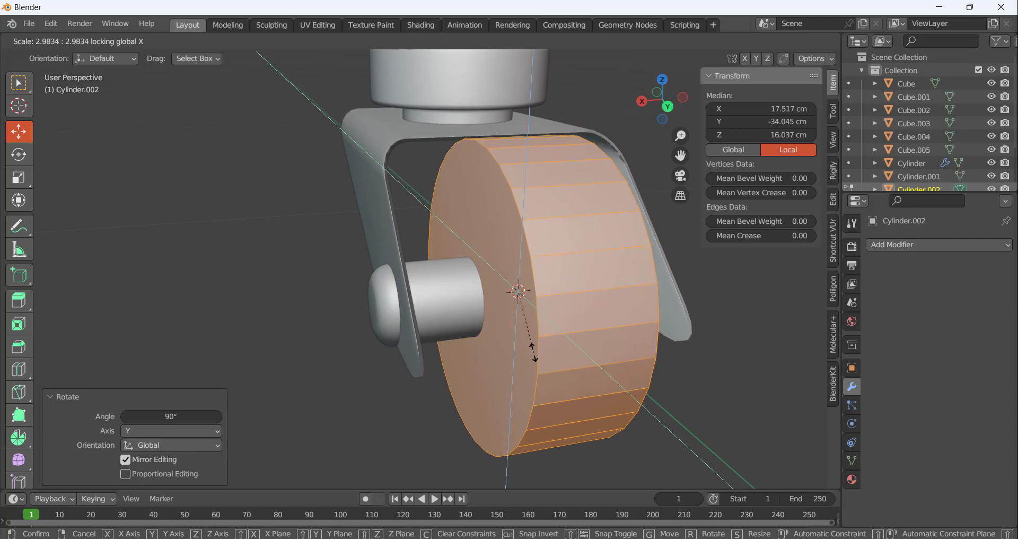
pyautogui.click(533, 353)
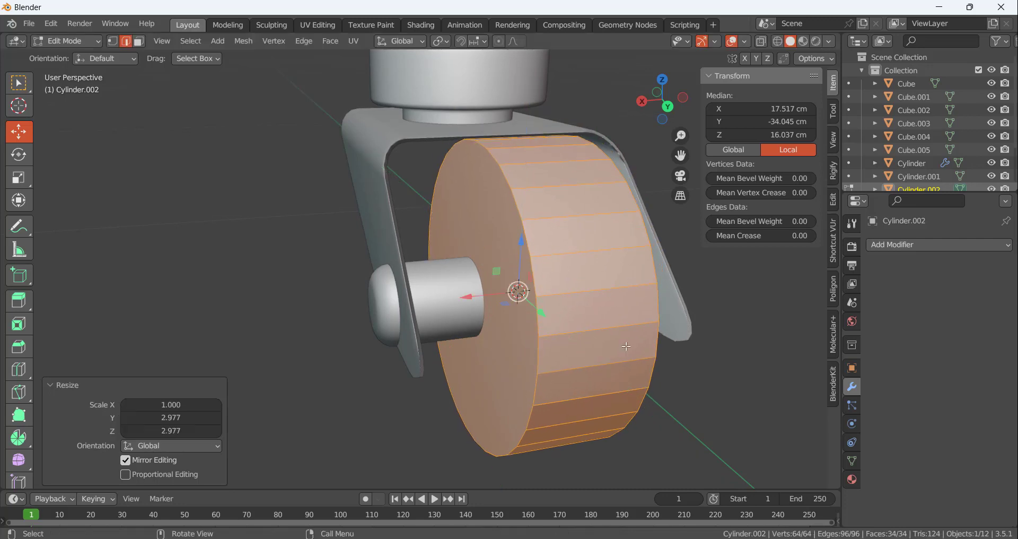
pyautogui.moveTo(573, 321); pyautogui.dragTo(649, 341, button='middle')
pyautogui.press('s')
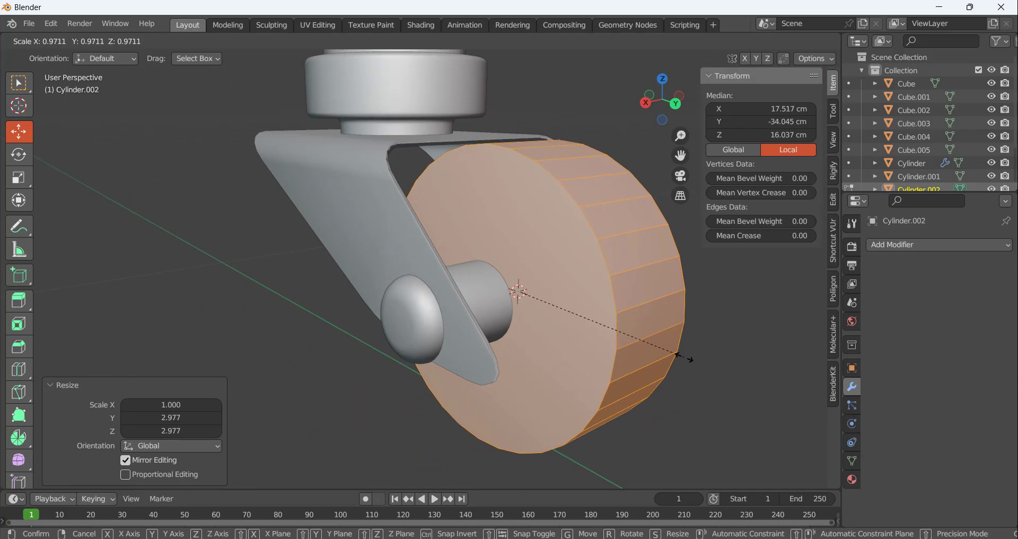
pyautogui.click(685, 357)
# In Object Mode, select the axle pin and wheel and move them together in the right view by about 0.206 cm in Y and 0.198 cm in Z
pyautogui.moveTo(441, 382); pyautogui.dragTo(415, 434, button='middle')
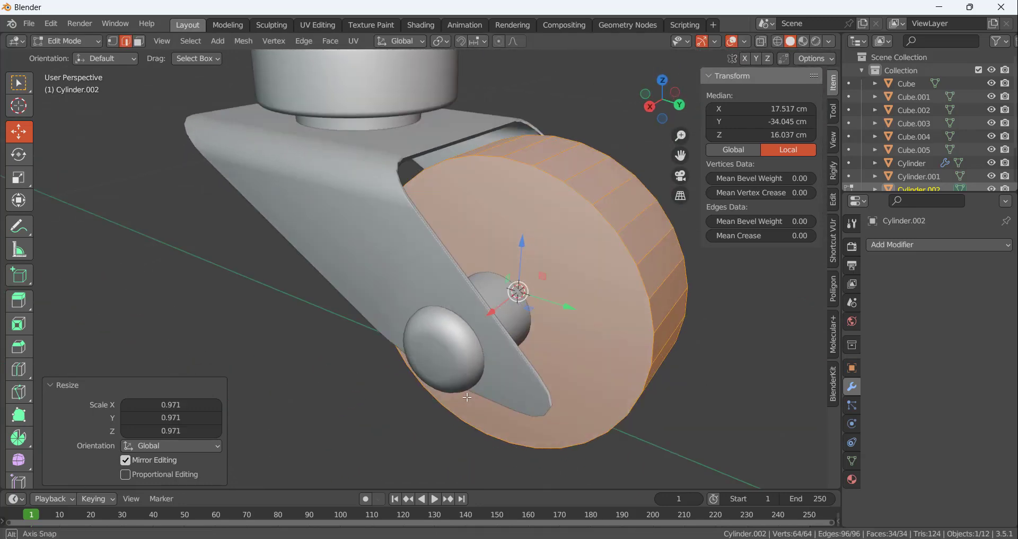
pyautogui.press('Tab')
pyautogui.click(443, 348)
pyautogui.keyDown('shift'); pyautogui.click(571, 336); pyautogui.keyUp('shift')
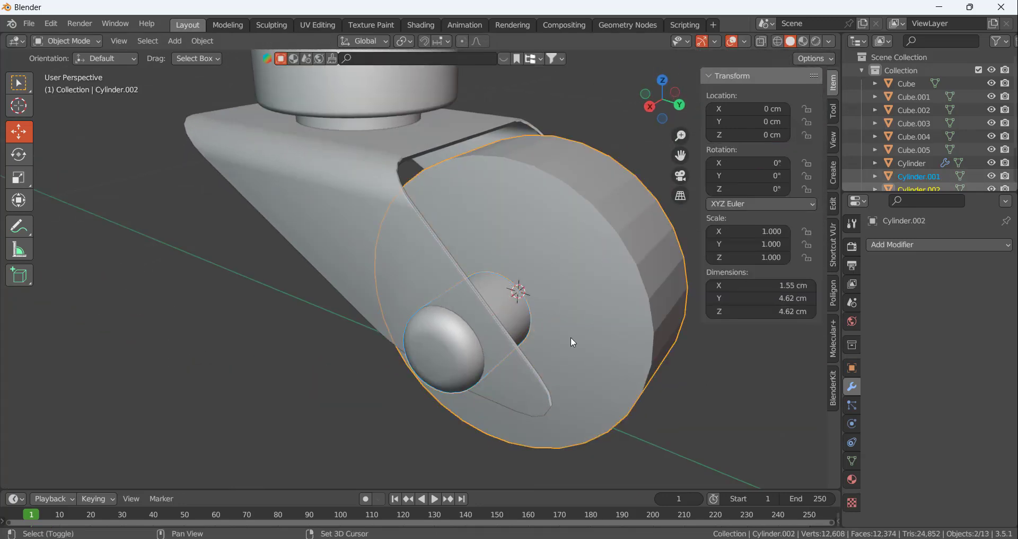
pyautogui.scroll(-5, 398, 346)
pyautogui.press('KP_1')
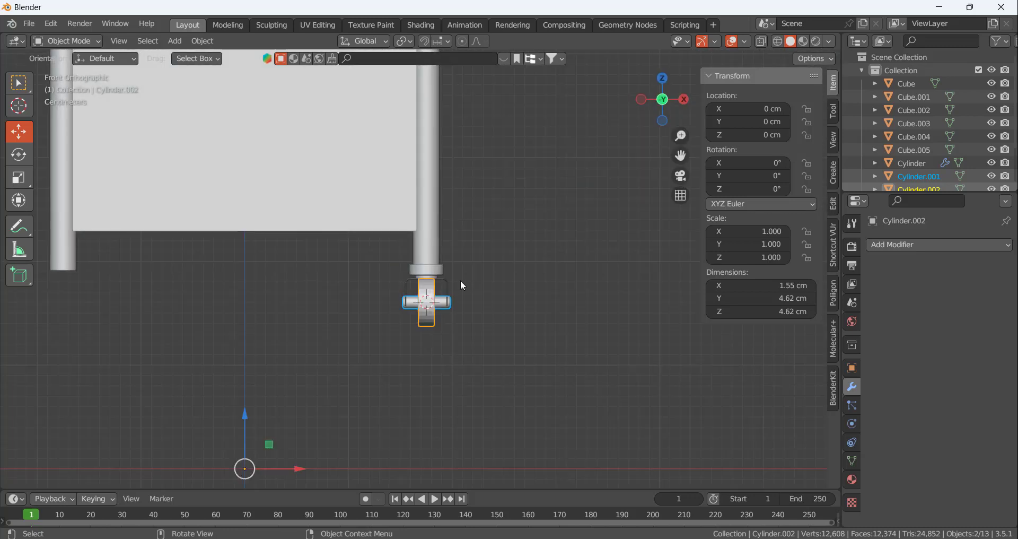
pyautogui.press('KP_3')
pyautogui.scroll(8, 459, 281)
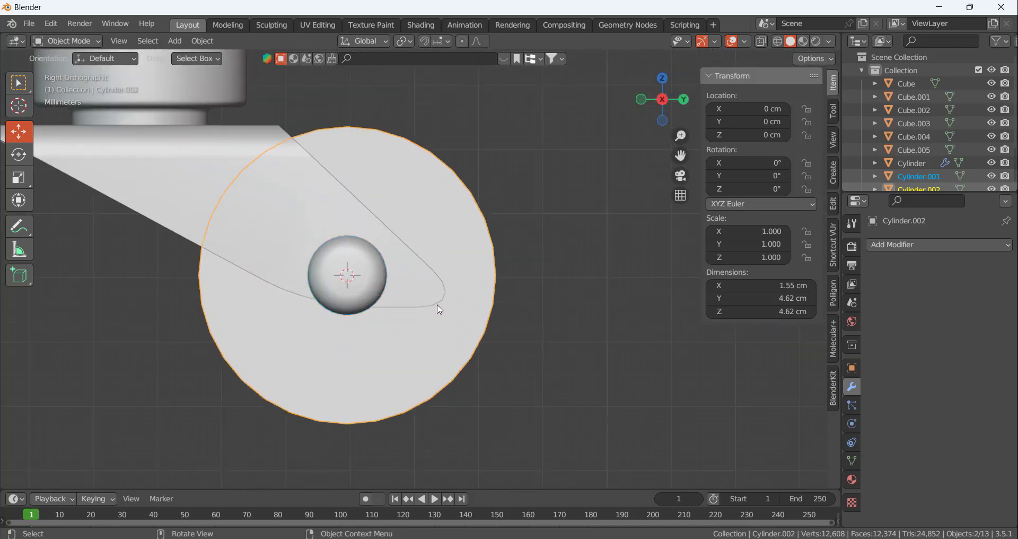
pyautogui.press('g')
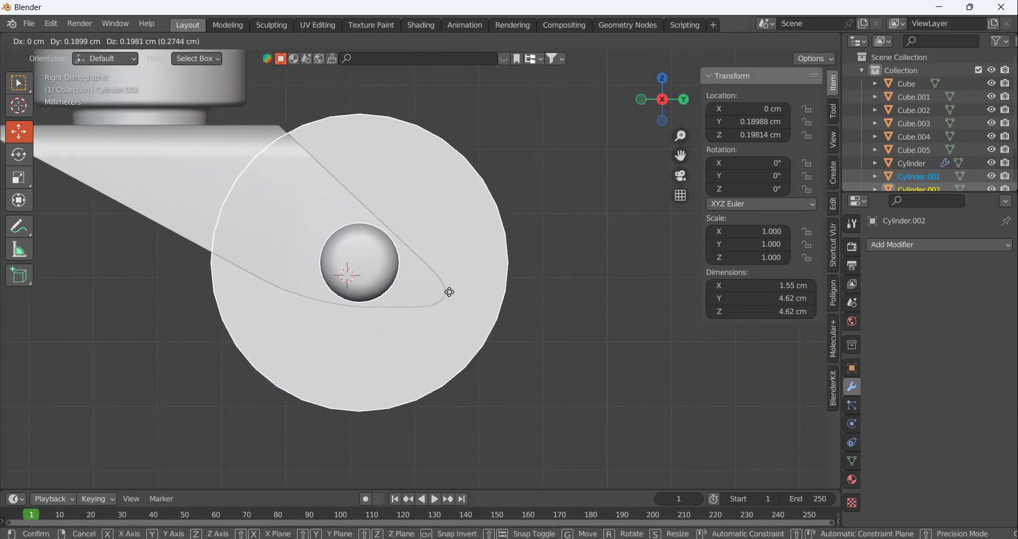
pyautogui.click(450, 291)
pyautogui.scroll(-3, 507, 306)
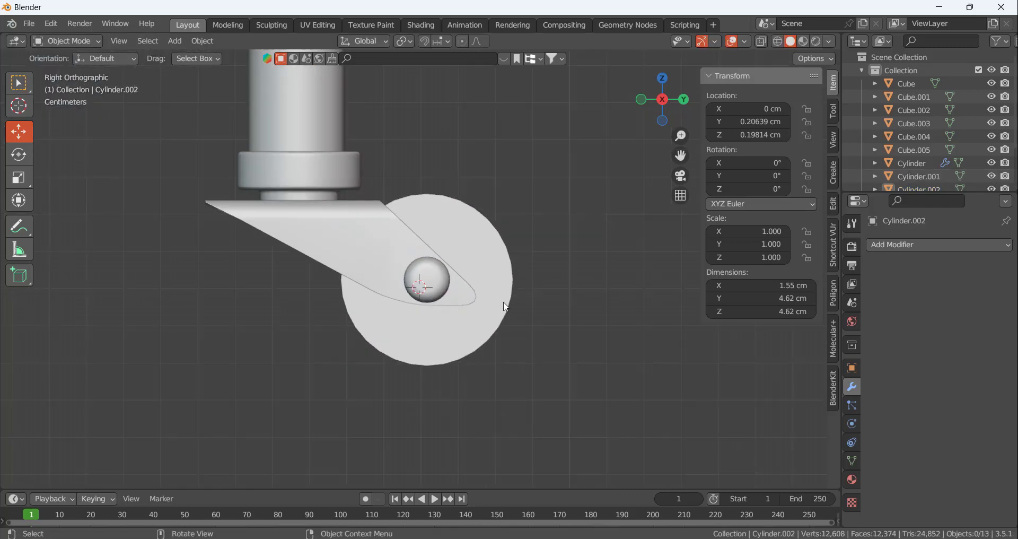
# Apply the transforms of the moved axle pin, and do the same for the wheel
pyautogui.moveTo(506, 307); pyautogui.dragTo(454, 299, button='middle')
pyautogui.scroll(-3, 454, 299)
pyautogui.click(471, 331)
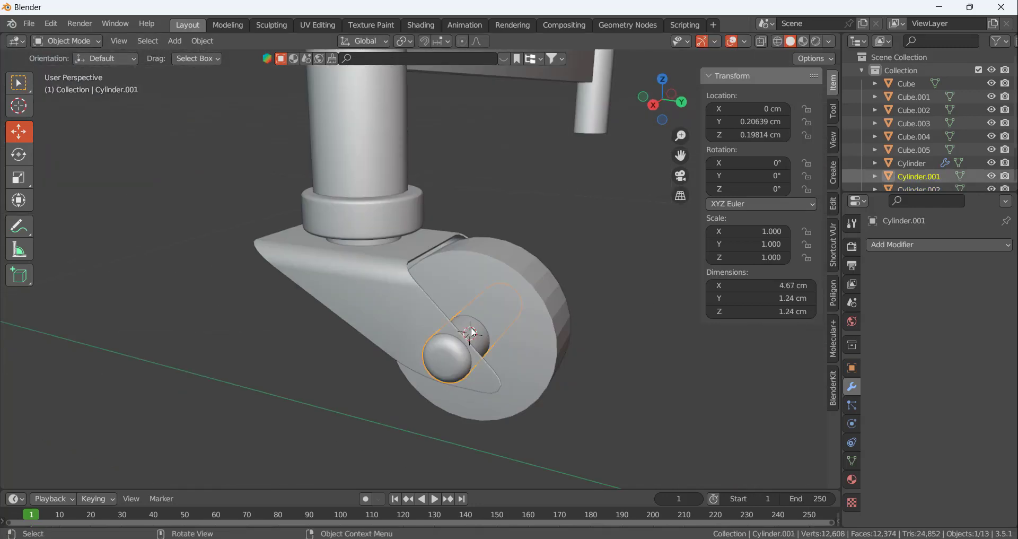
pyautogui.hotkey('ctrl', 'a')
pyautogui.click(471, 327)
pyautogui.click(505, 310)
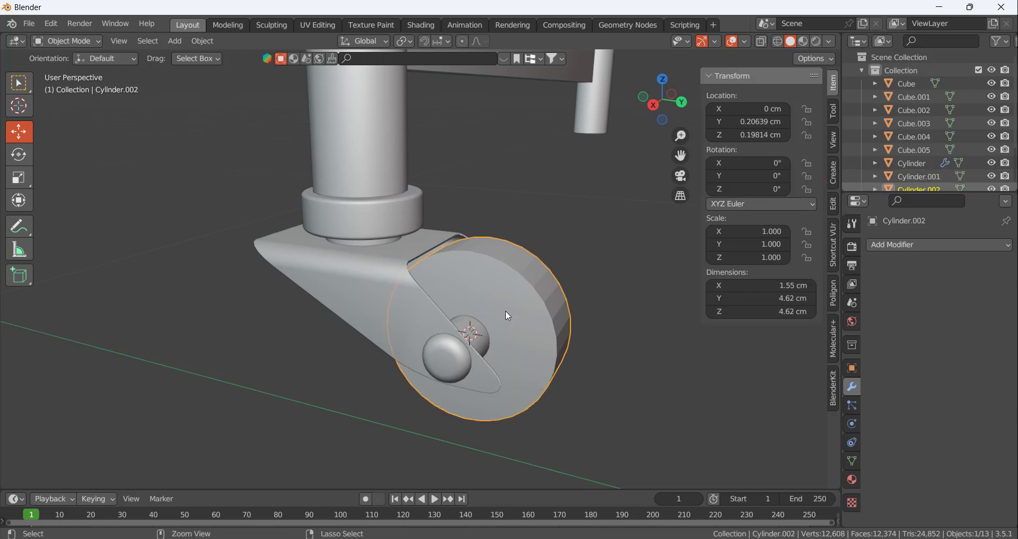
pyautogui.hotkey('ctrl', 'a')
pyautogui.click(506, 312)
# Enter Edit Mode on the wheel, switch to face selection and select both of its flat side faces
pyautogui.moveTo(580, 289); pyautogui.dragTo(492, 306, button='middle')
pyautogui.press('Tab')
pyautogui.scroll(6, 484, 318)
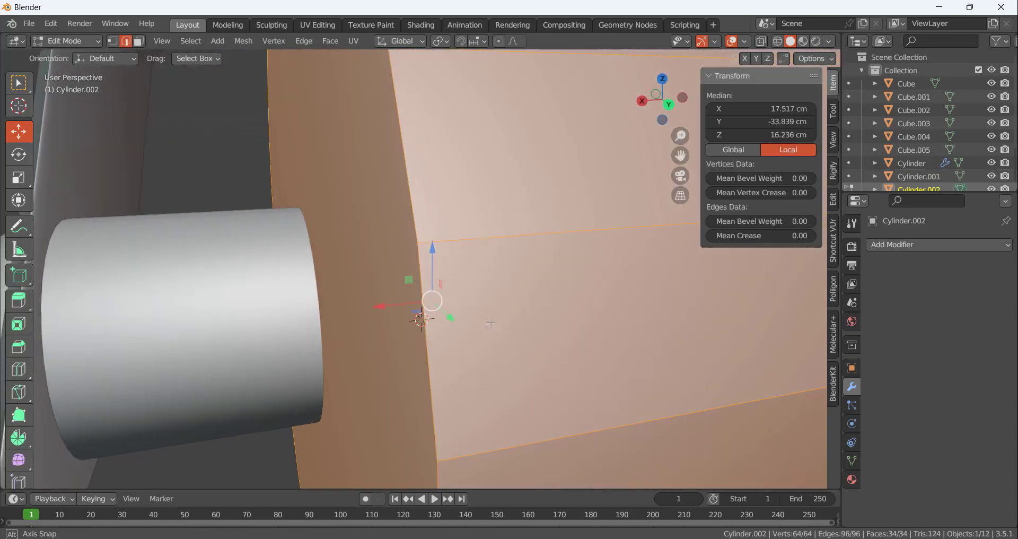
pyautogui.scroll(-5, 484, 318)
pyautogui.scroll(3, 489, 317)
pyautogui.click(429, 262)
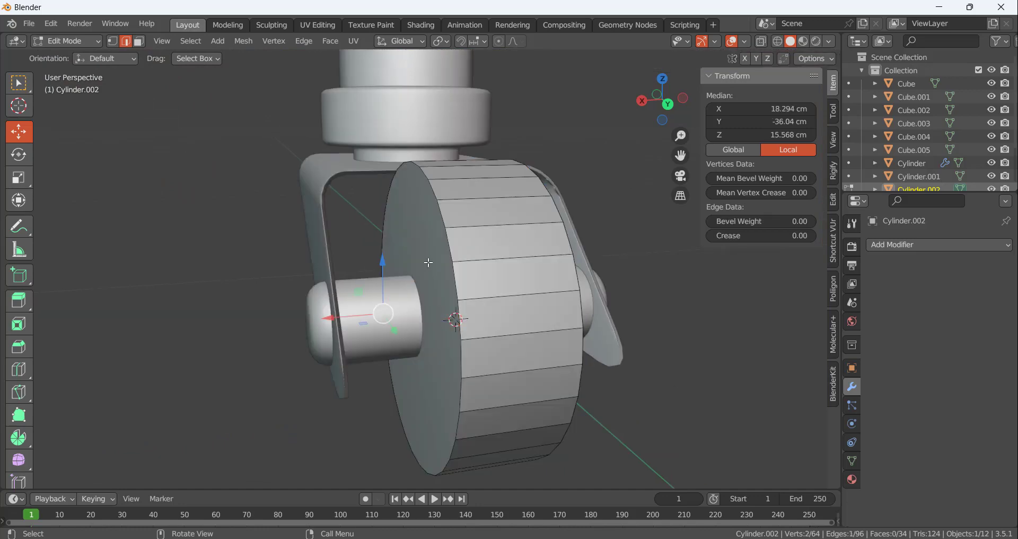
pyautogui.press('3')
pyautogui.click(428, 234)
pyautogui.moveTo(509, 303); pyautogui.dragTo(437, 304, button='middle')
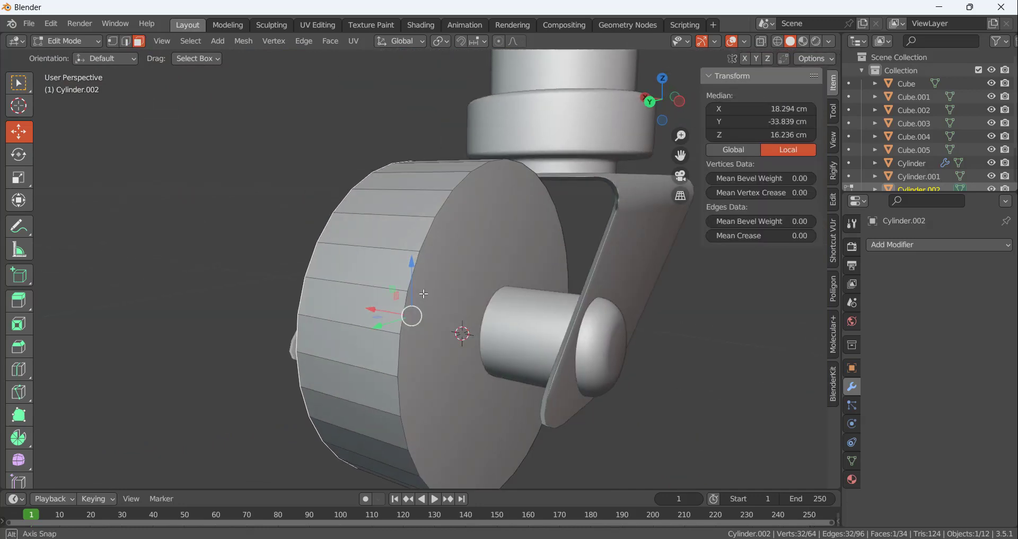
pyautogui.keyDown('shift'); pyautogui.click(529, 243); pyautogui.keyUp('shift')
pyautogui.scroll(4, 530, 244)
pyautogui.moveTo(529, 244); pyautogui.dragTo(568, 272, button='middle')
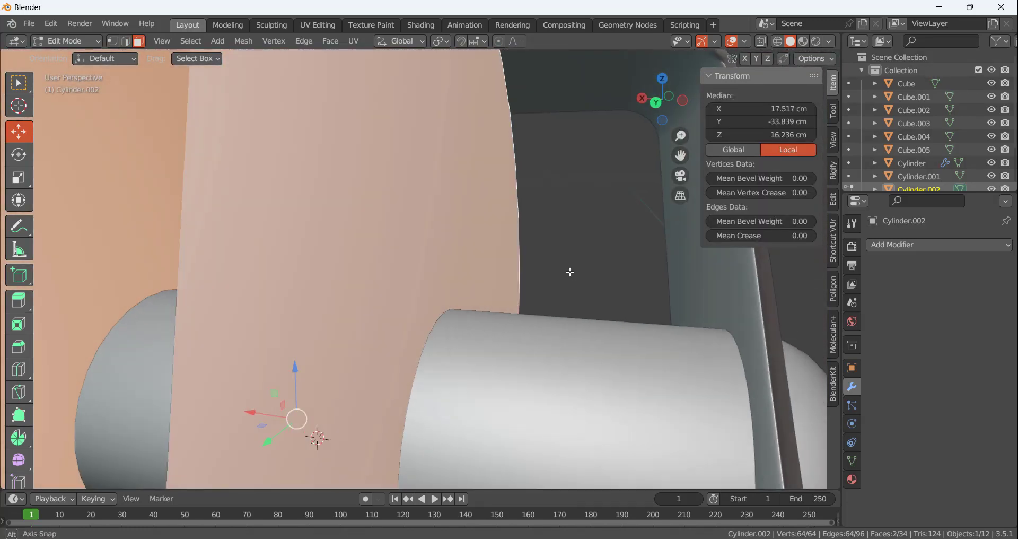
# Set the transform pivot point to Median Point and inset both side faces of the wheel by about 0.35 cm
pyautogui.scroll(-8, 571, 271)
pyautogui.scroll(4, 570, 271)
pyautogui.click(443, 45)
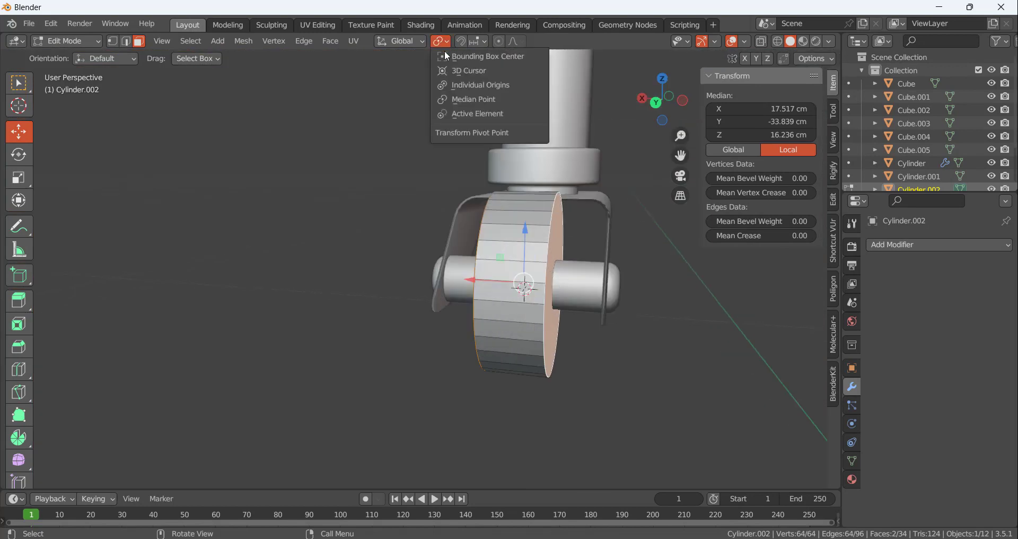
pyautogui.click(474, 100)
pyautogui.moveTo(422, 208); pyautogui.dragTo(440, 240, button='middle')
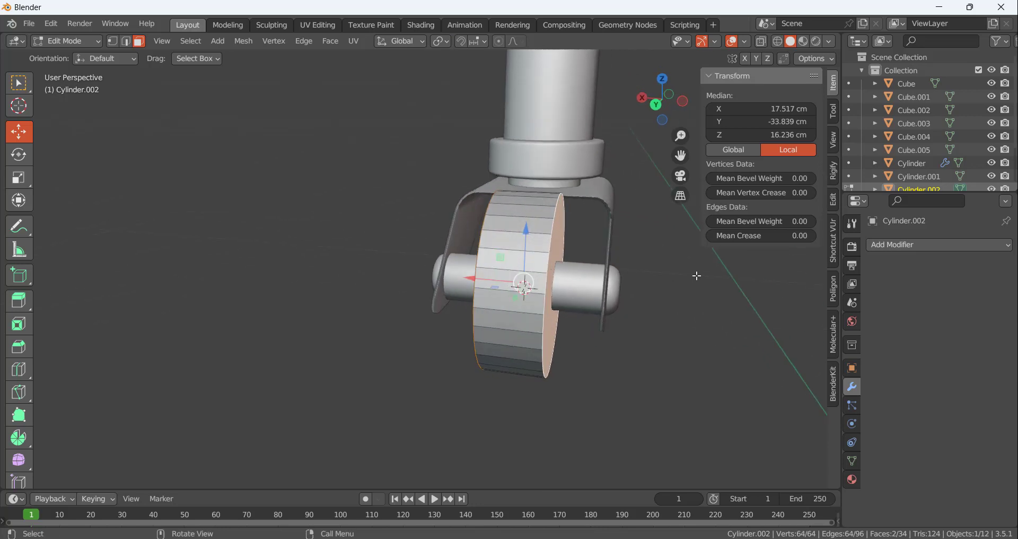
pyautogui.press('i')
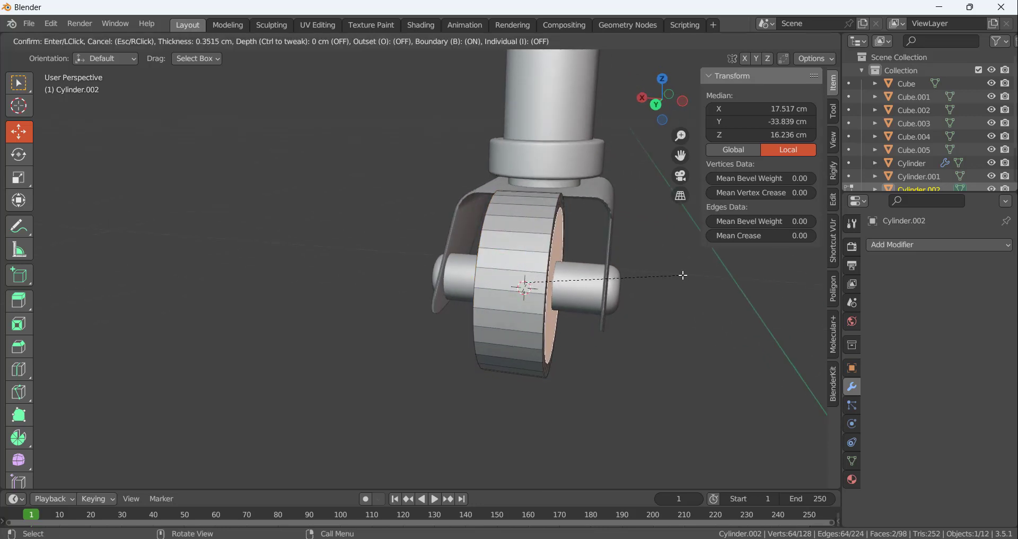
pyautogui.click(682, 275)
pyautogui.scroll(3, 559, 255)
# Extrude both inset faces into the wheel by scaling them along X to about 0.829, and deepen the recess with a further X scale of 0.878
pyautogui.moveTo(567, 255); pyautogui.dragTo(675, 277, button='middle')
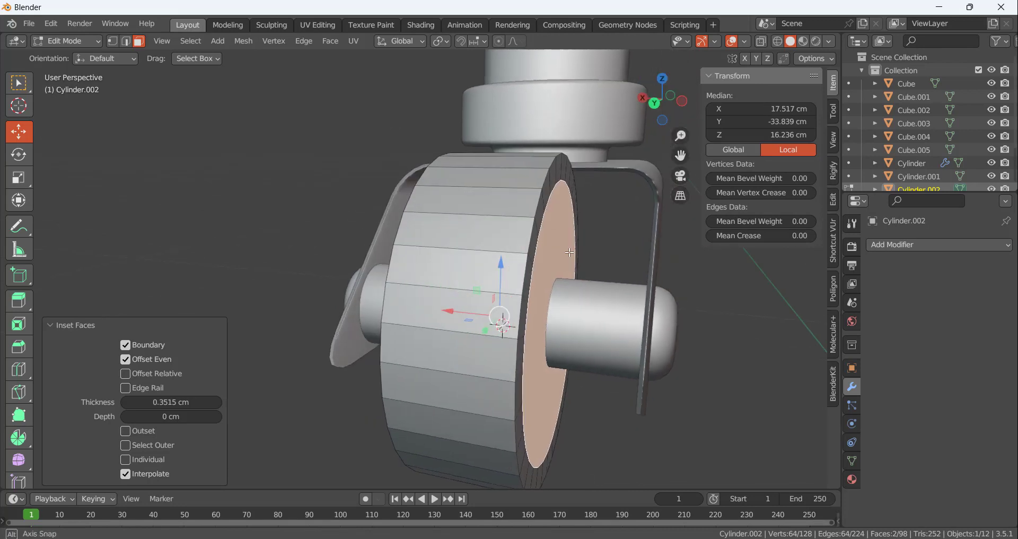
pyautogui.press('e')
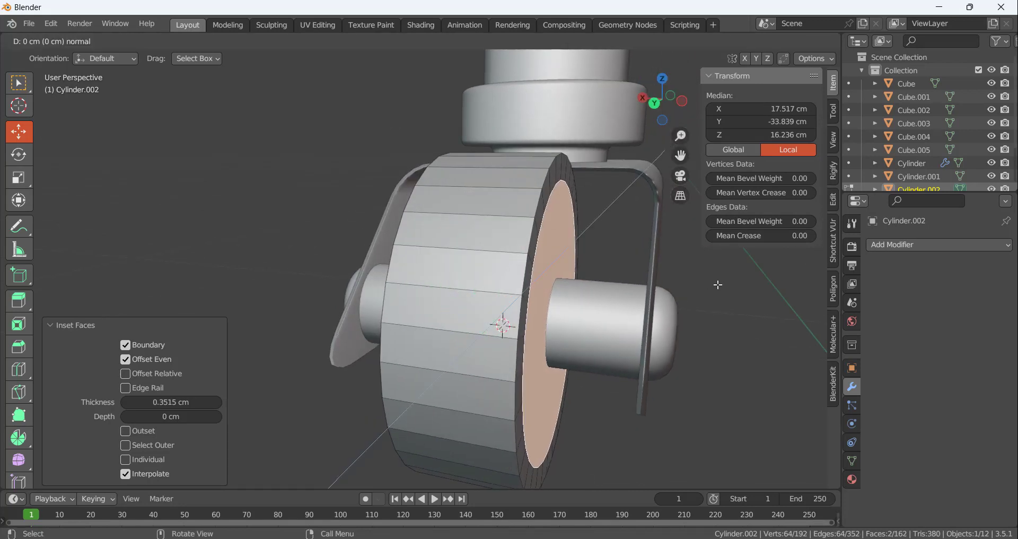
pyautogui.press('s')
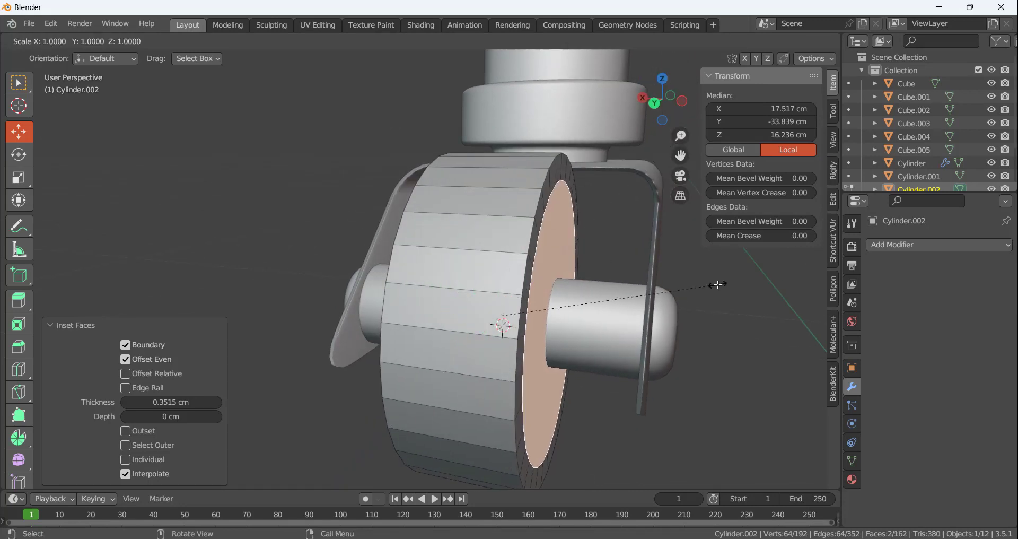
pyautogui.press('x')
pyautogui.click(680, 285)
pyautogui.moveTo(680, 285); pyautogui.dragTo(481, 233, button='middle')
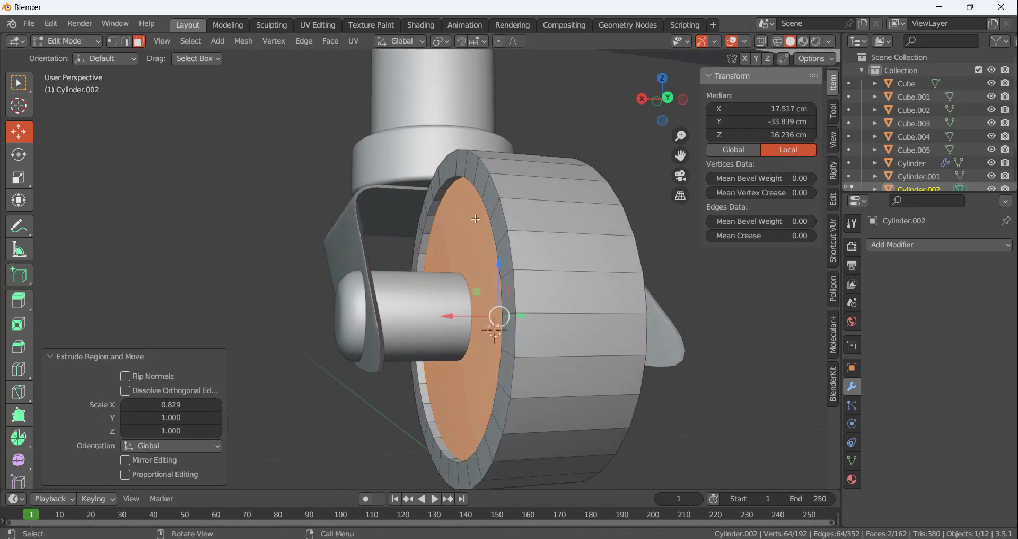
pyautogui.press('s')
pyautogui.press('x')
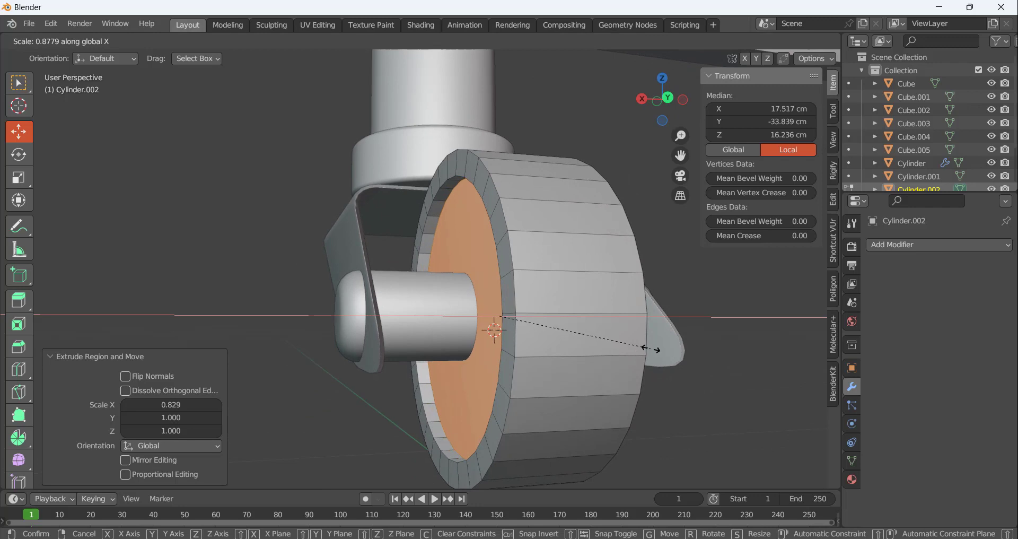
pyautogui.click(653, 350)
# Inset the recessed faces by about 0.27 cm and extrude them deeper into the wheel by scaling along X to about 0.770
pyautogui.moveTo(537, 311); pyautogui.dragTo(470, 324, button='middle')
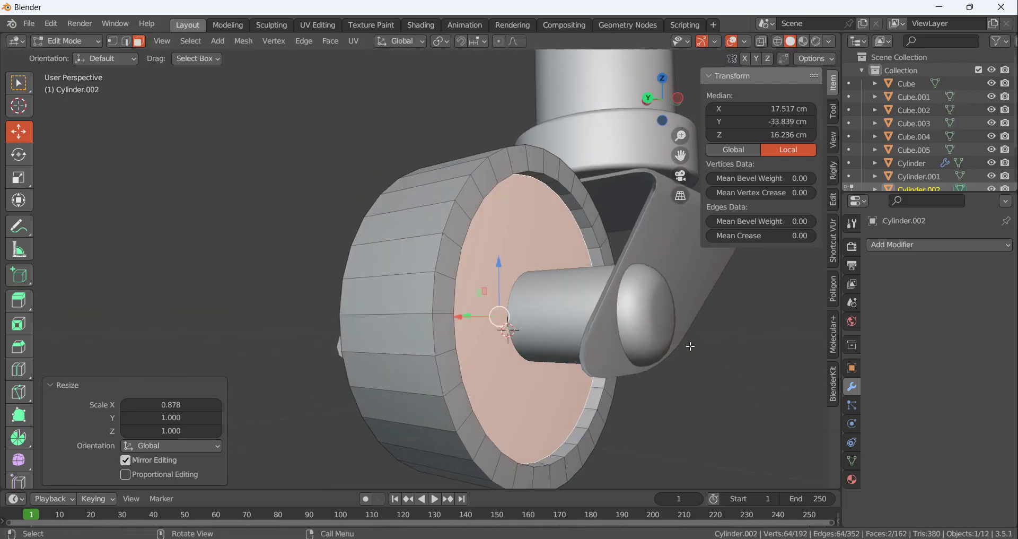
pyautogui.press('i')
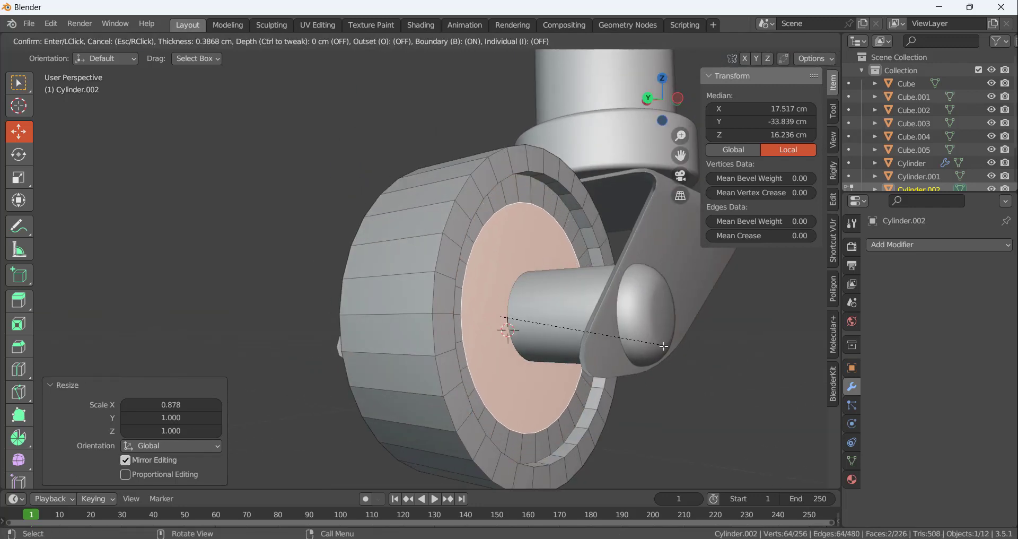
pyautogui.click(671, 350)
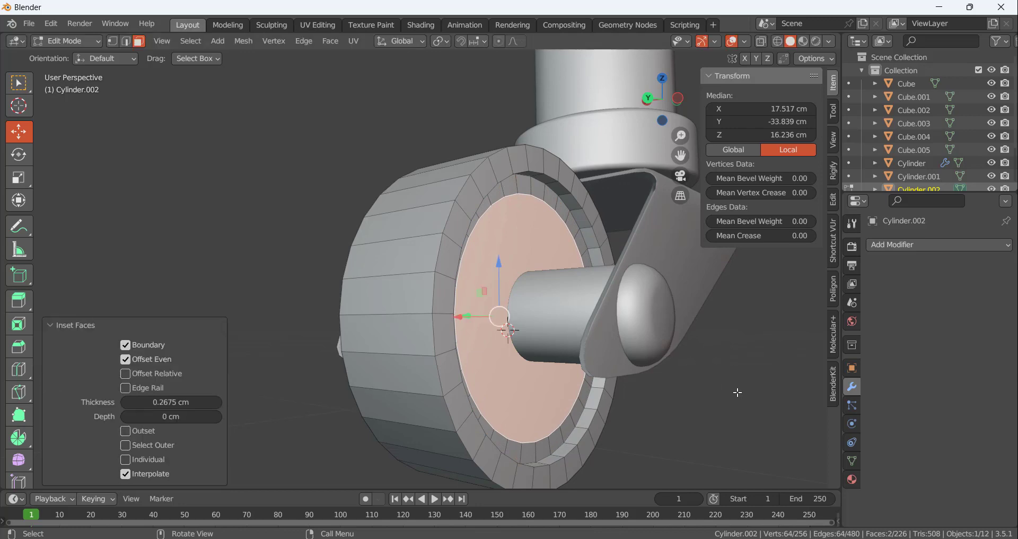
pyautogui.moveTo(652, 377); pyautogui.dragTo(684, 393, button='middle')
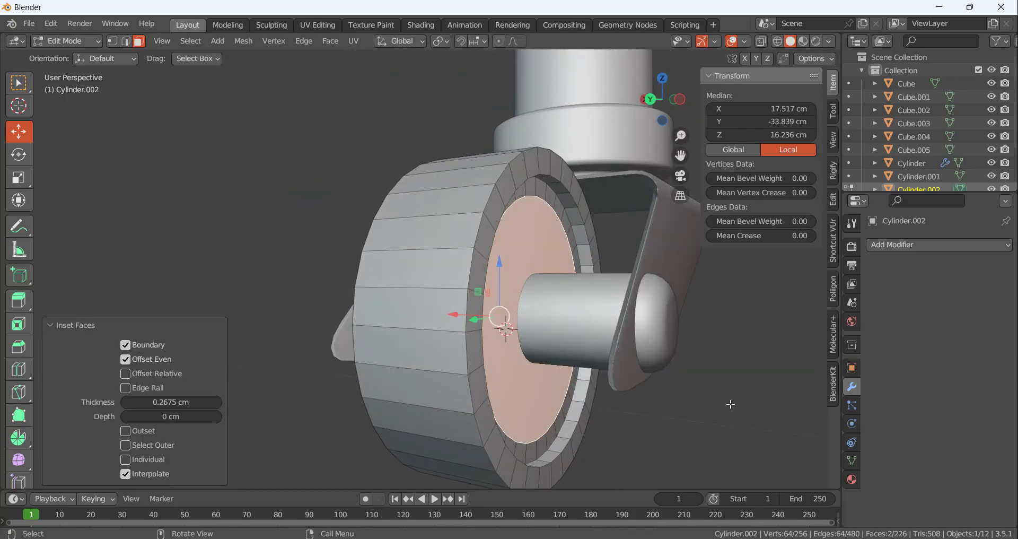
pyautogui.press('s')
pyautogui.press('x')
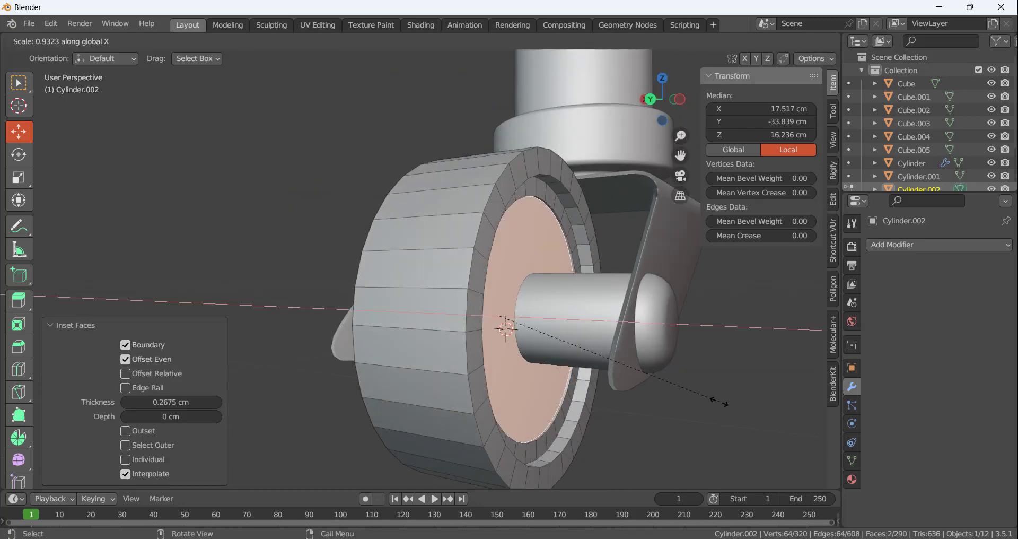
pyautogui.click(678, 393)
# Inset the deepest faces on both wheel sides down to a narrow ring around the axle pin
pyautogui.moveTo(551, 305); pyautogui.dragTo(525, 305, button='middle')
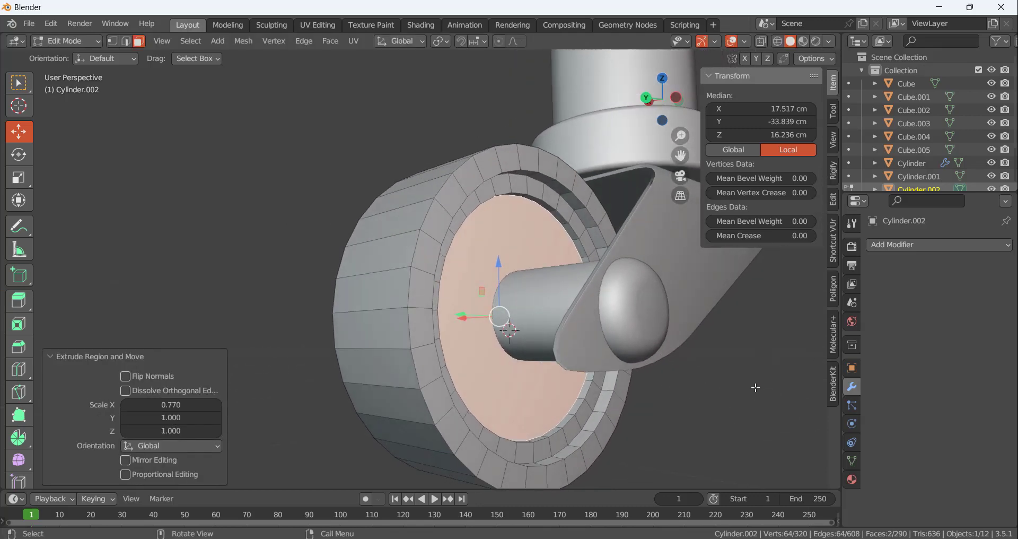
pyautogui.press('i')
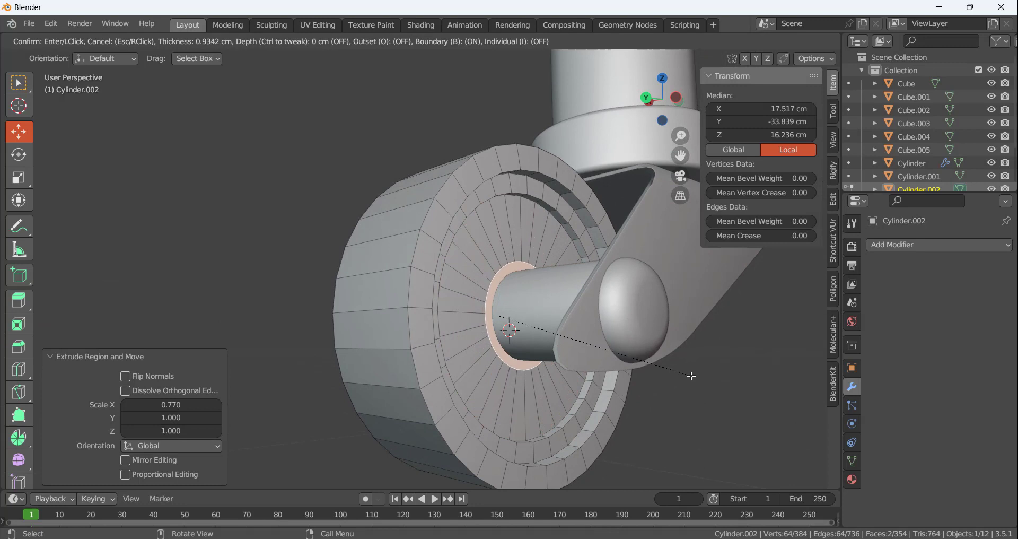
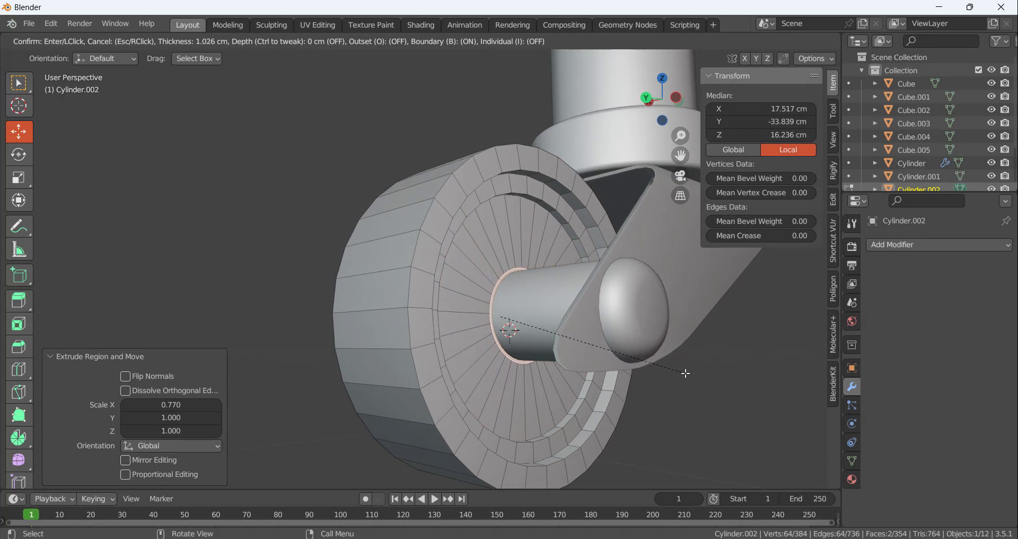
# Set the inset around the axle pin to 1.026 cm and extrude the innermost faces by scaling them into the wheel
pyautogui.click(686, 374)
pyautogui.moveTo(686, 374); pyautogui.dragTo(739, 466, button='middle')
pyautogui.press('e')
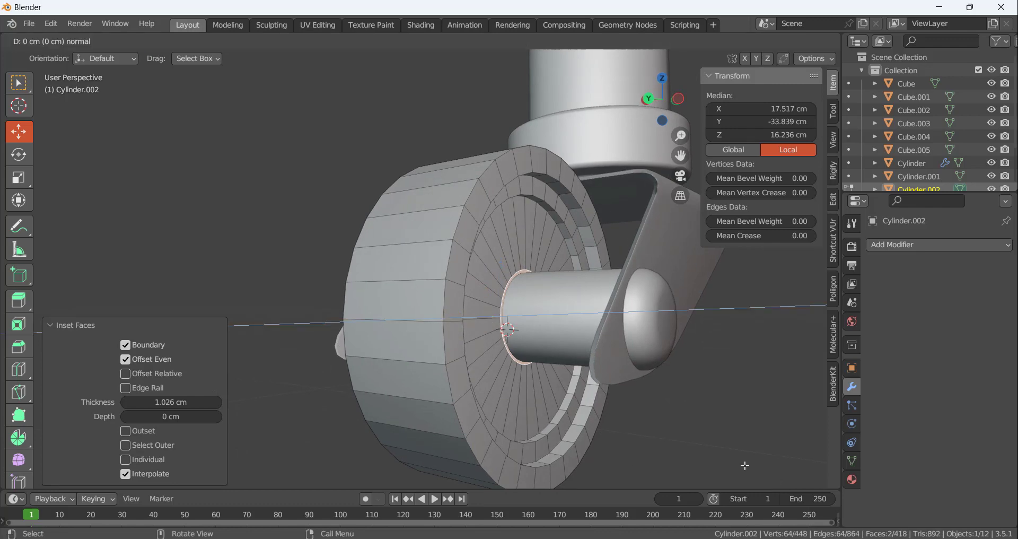
pyautogui.press('s')
pyautogui.click(718, 455)
pyautogui.click(685, 380)
# Bevel the circular edge loops of the rim, recess steps and pin hole on one wheel side by about 0.026 cm with 3 segments
pyautogui.moveTo(568, 368); pyautogui.dragTo(542, 318, button='middle')
pyautogui.scroll(5, 481, 198)
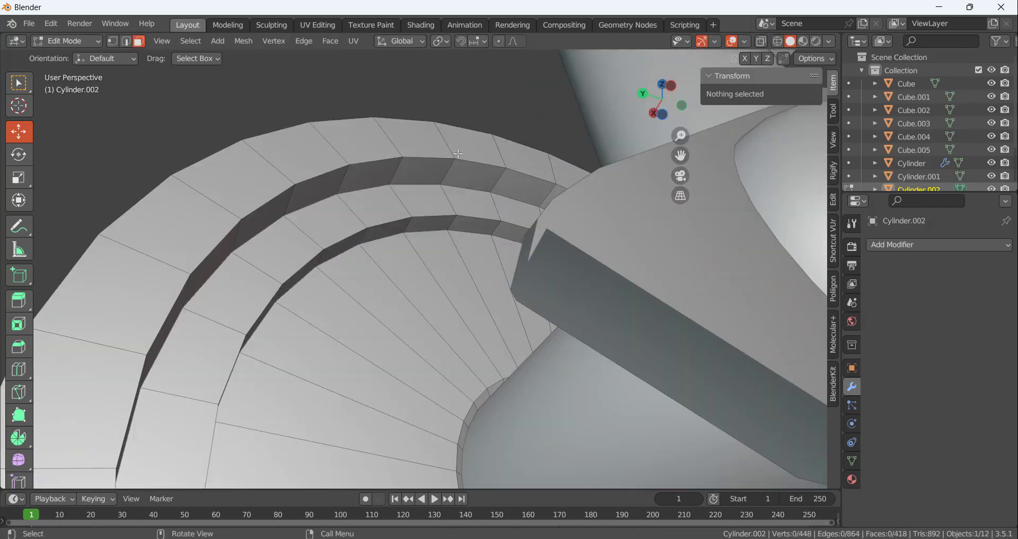
pyautogui.press('2')
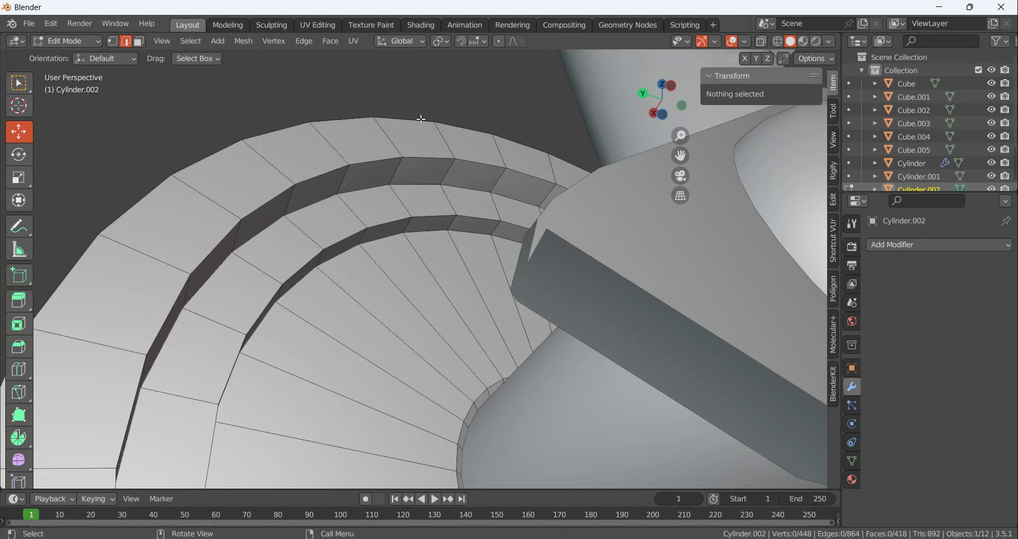
pyautogui.keyDown('alt'); pyautogui.click(418, 121); pyautogui.keyUp('alt')
pyautogui.keyDown('alt'); pyautogui.keyDown('shift'); pyautogui.click(426, 157); pyautogui.keyUp('shift'); pyautogui.keyUp('alt')
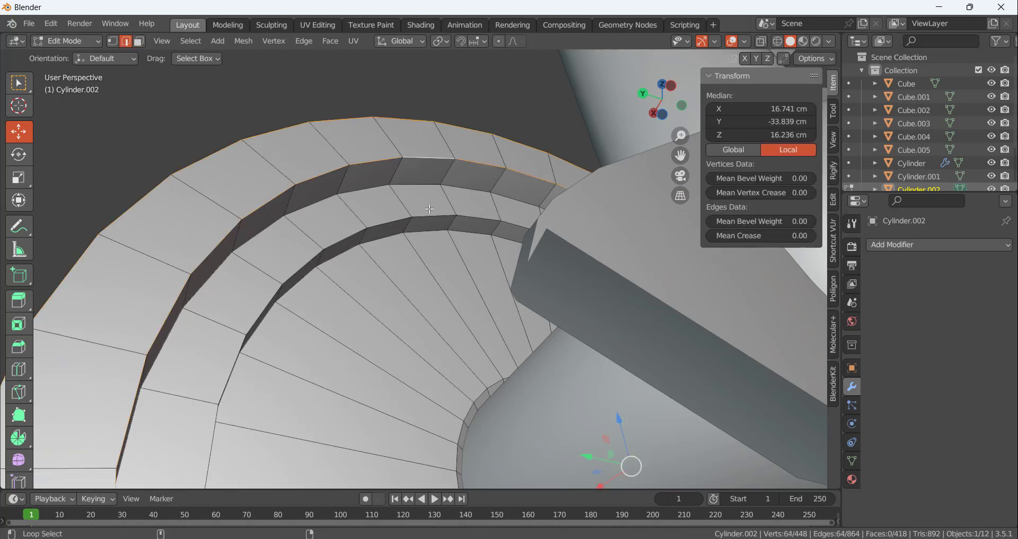
pyautogui.keyDown('alt'); pyautogui.keyDown('shift'); pyautogui.click(431, 216); pyautogui.keyUp('shift'); pyautogui.keyUp('alt')
pyautogui.keyDown('alt'); pyautogui.keyDown('shift'); pyautogui.click(431, 232); pyautogui.keyUp('shift'); pyautogui.keyUp('alt')
pyautogui.scroll(-5, 458, 261)
pyautogui.scroll(5, 465, 314)
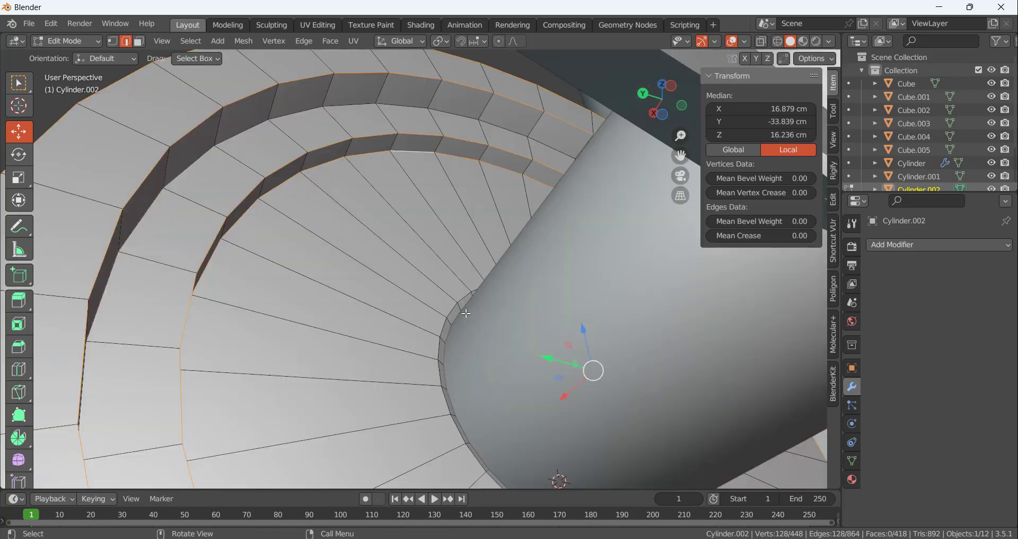
pyautogui.keyDown('alt'); pyautogui.keyDown('shift'); pyautogui.click(456, 307); pyautogui.keyUp('shift'); pyautogui.keyUp('alt')
pyautogui.moveTo(456, 307); pyautogui.dragTo(470, 337, button='middle')
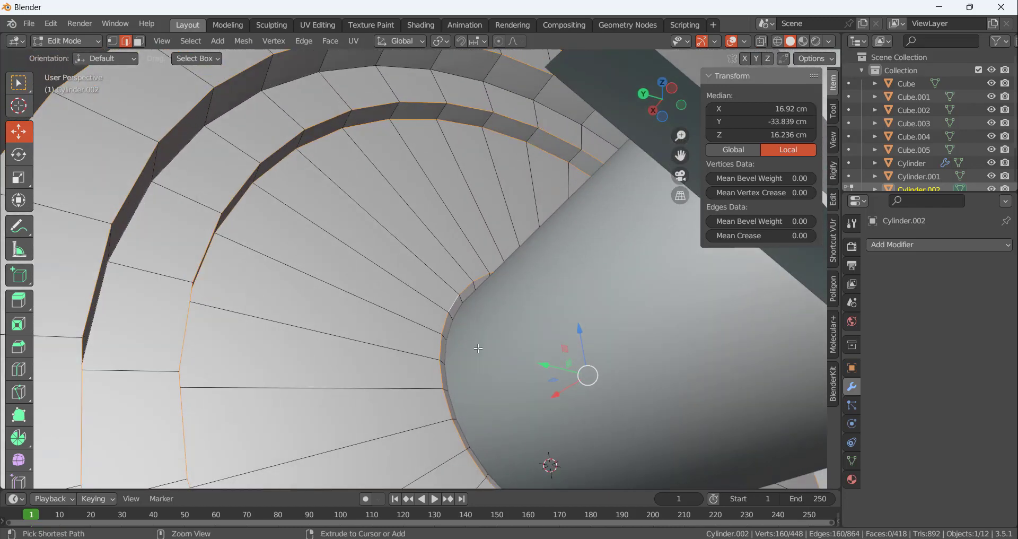
pyautogui.hotkey('ctrl', 'b')
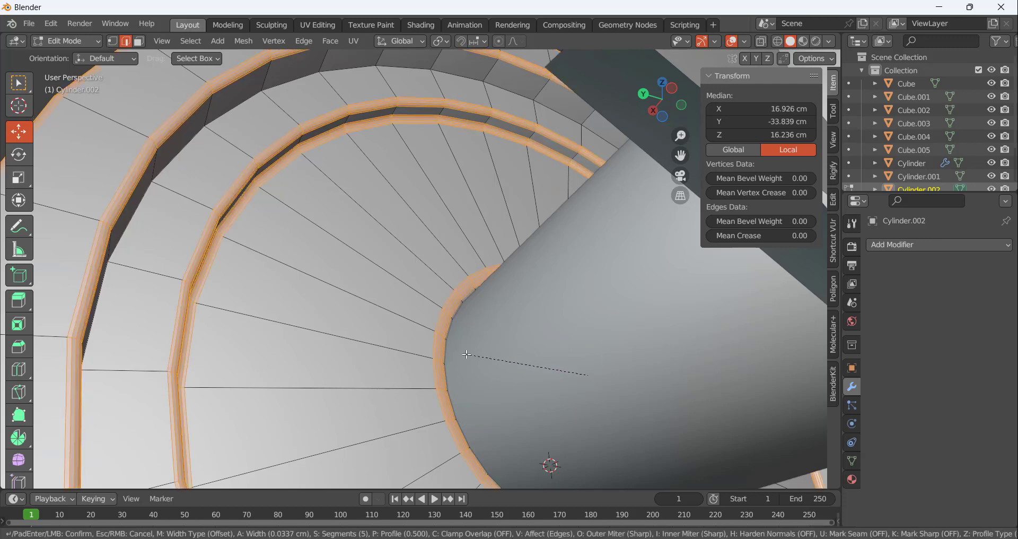
pyautogui.scroll(-1, 467, 355)
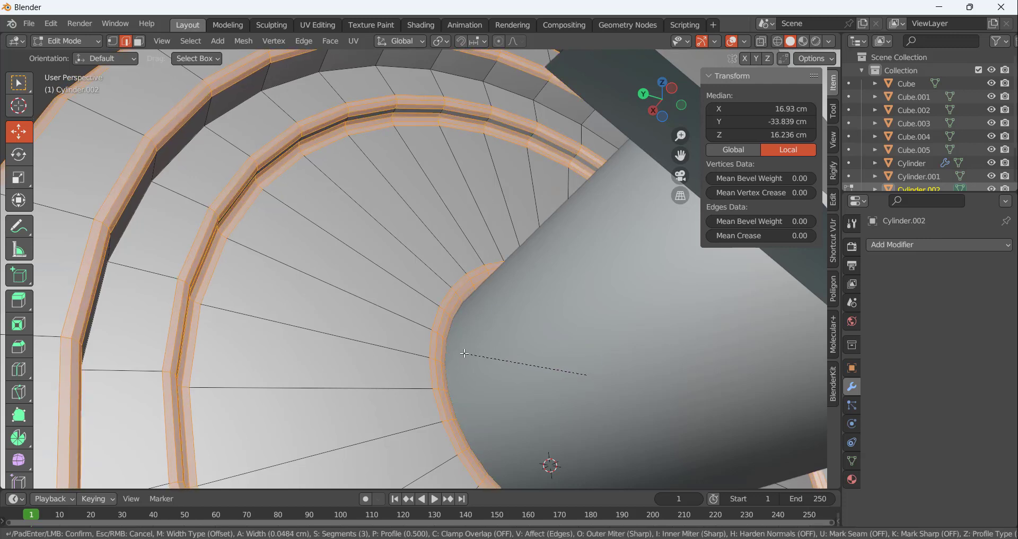
pyautogui.click(471, 356)
pyautogui.scroll(-11, 388, 165)
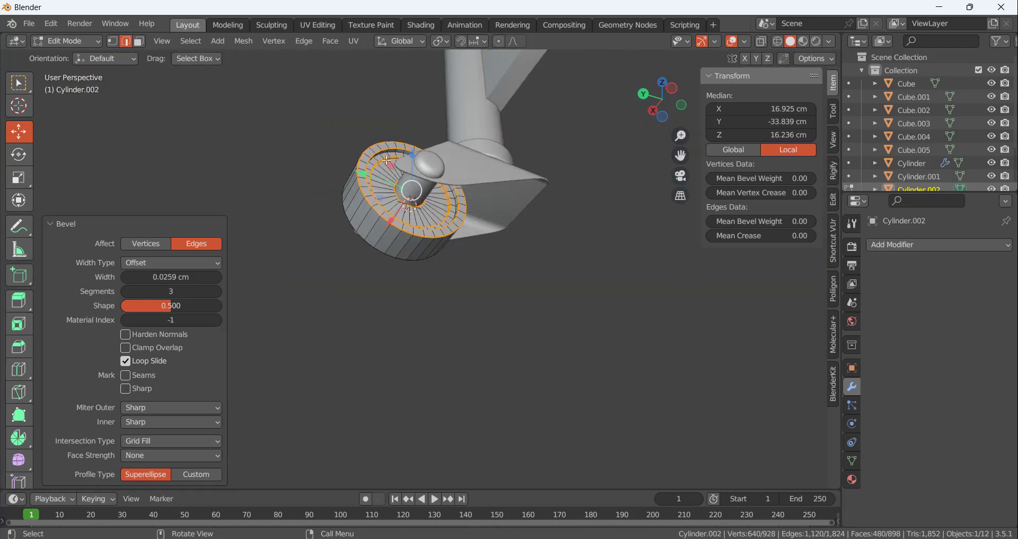
pyautogui.moveTo(396, 151); pyautogui.dragTo(546, 200, button='middle')
pyautogui.click(559, 218)
pyautogui.scroll(6, 366, 123)
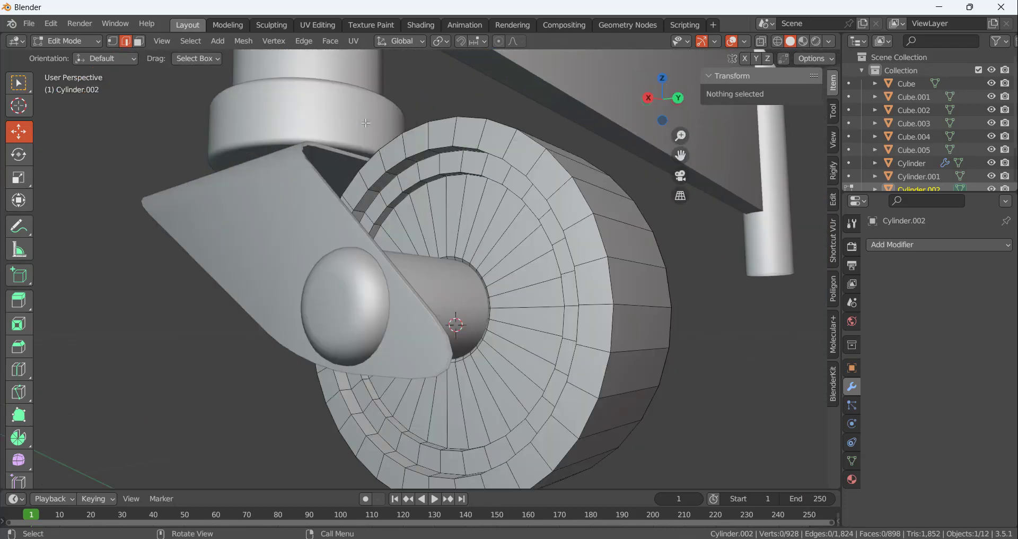
pyautogui.keyDown('alt'); pyautogui.click(478, 116); pyautogui.keyUp('alt')
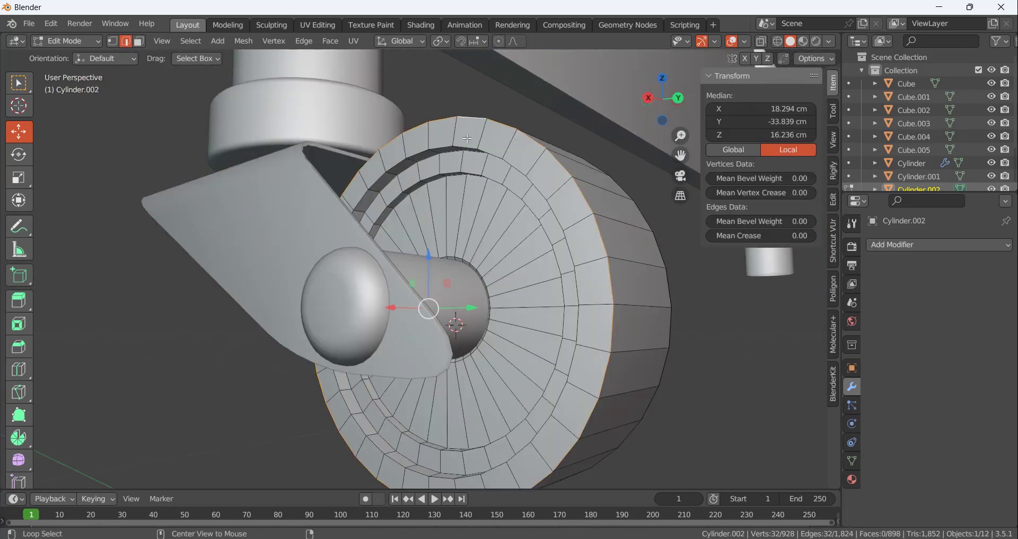
pyautogui.click(467, 148)
pyautogui.click(470, 176)
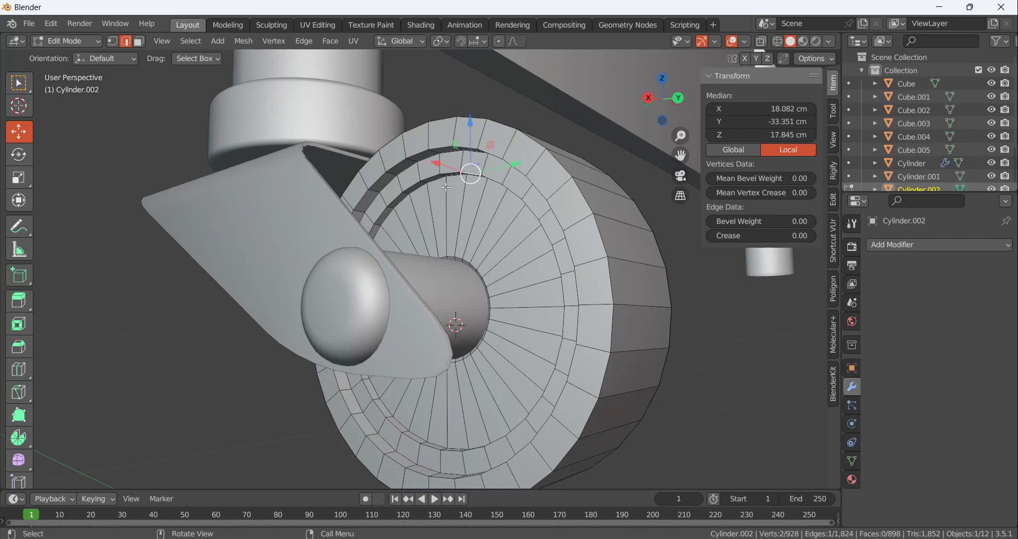
# Bevel the rim, recess and pin-hole edge loops on the wheel's opposite side by about 0.037 cm with 3 segments
pyautogui.moveTo(446, 187); pyautogui.dragTo(462, 124, button='middle')
pyautogui.click(463, 117)
pyautogui.keyDown('alt'); pyautogui.click(465, 121); pyautogui.keyUp('alt')
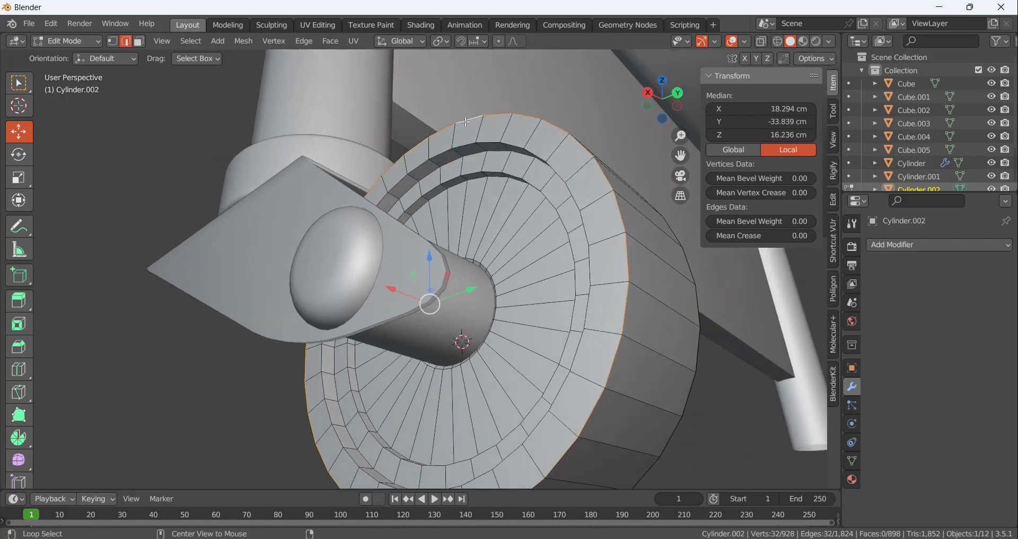
pyautogui.keyDown('alt'); pyautogui.keyDown('shift'); pyautogui.click(463, 147); pyautogui.keyUp('shift'); pyautogui.keyUp('alt')
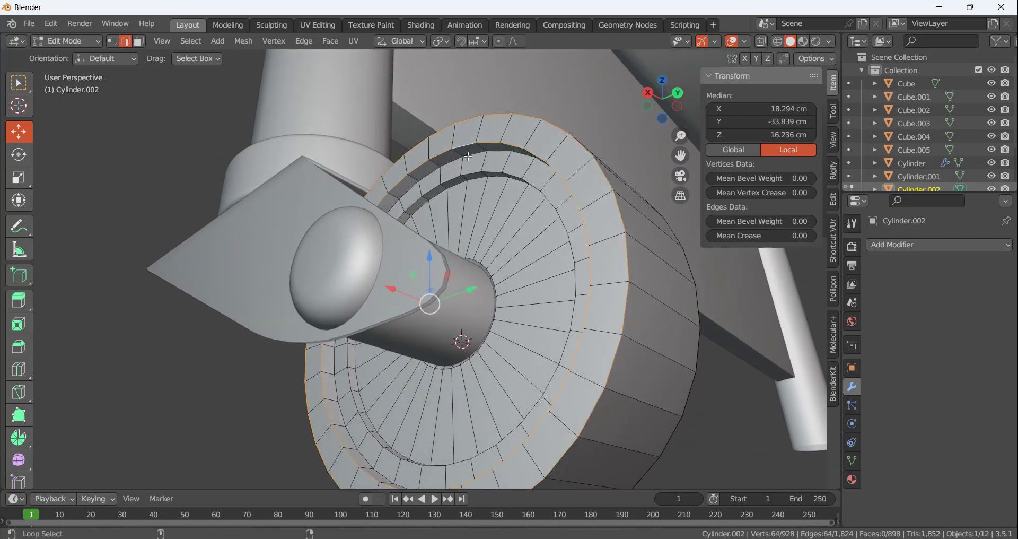
pyautogui.keyDown('alt'); pyautogui.keyDown('shift'); pyautogui.click(470, 167); pyautogui.keyUp('shift'); pyautogui.keyUp('alt')
pyautogui.keyDown('alt'); pyautogui.keyDown('shift'); pyautogui.click(473, 175); pyautogui.keyUp('shift'); pyautogui.keyUp('alt')
pyautogui.keyDown('alt'); pyautogui.keyDown('shift'); pyautogui.click(471, 227); pyautogui.keyUp('shift'); pyautogui.keyUp('alt')
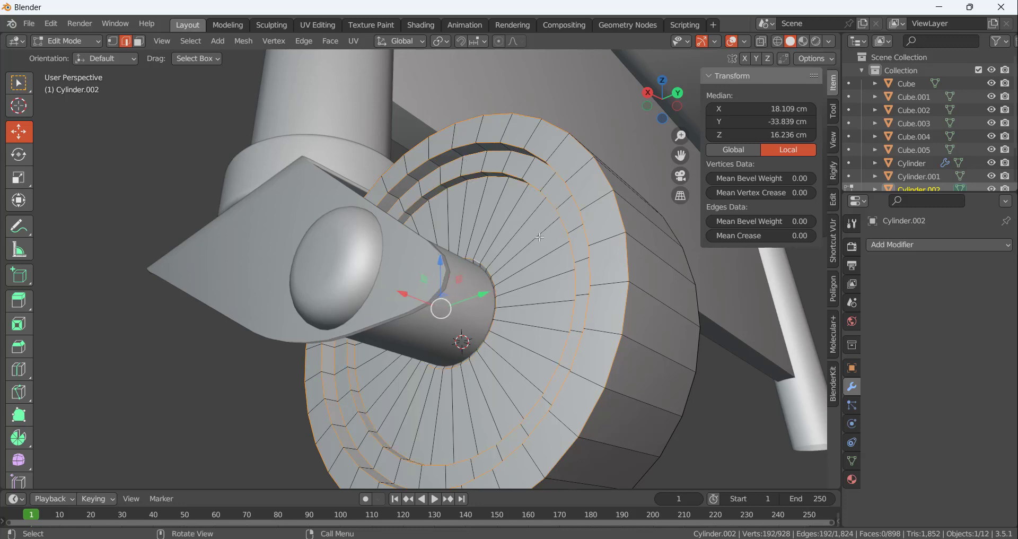
pyautogui.hotkey('ctrl', 'b')
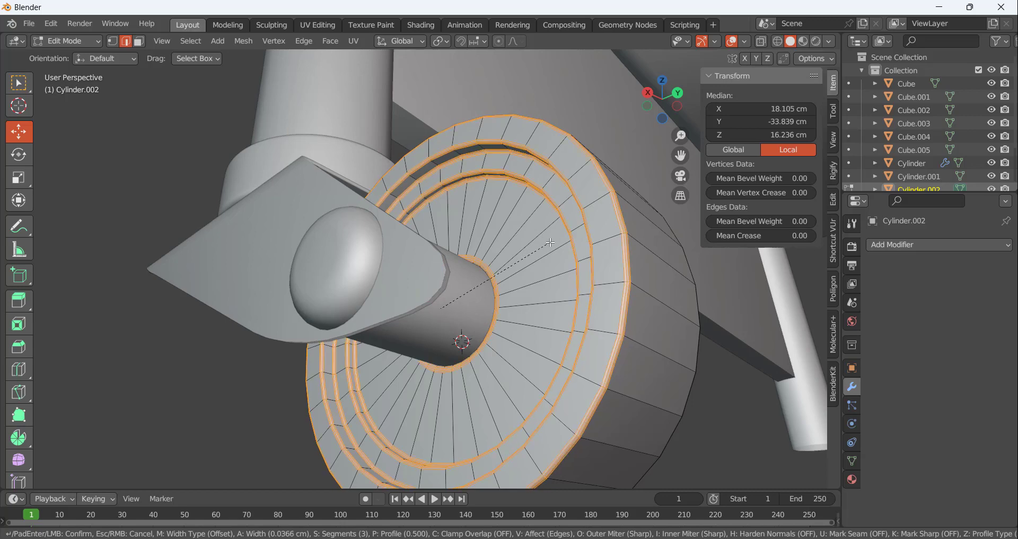
pyautogui.click(550, 242)
# Give the wheel a Subdivision Surface modifier with viewport level 2 and shade it smooth
pyautogui.moveTo(472, 207); pyautogui.dragTo(431, 243, button='middle')
pyautogui.press('Tab')
pyautogui.click(917, 244)
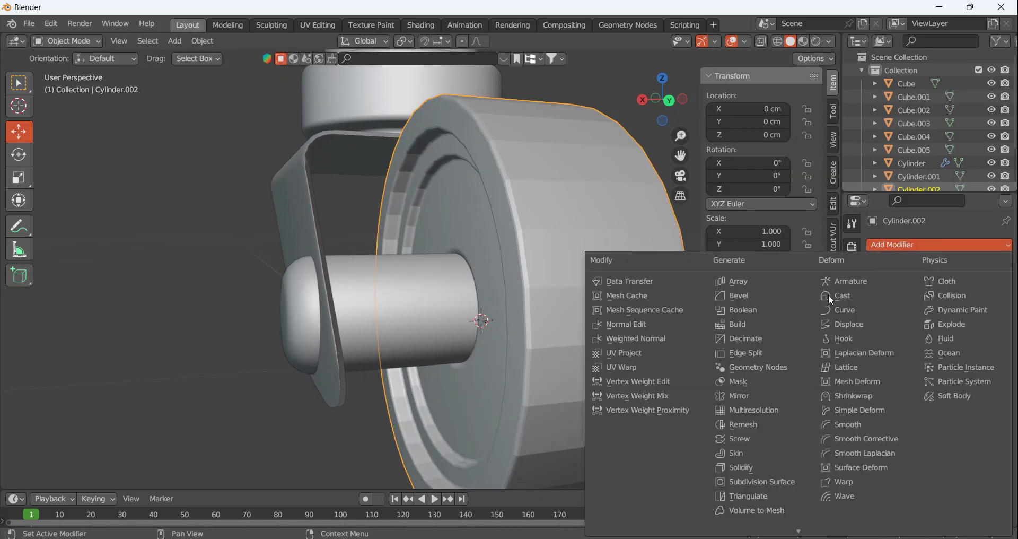
pyautogui.click(776, 482)
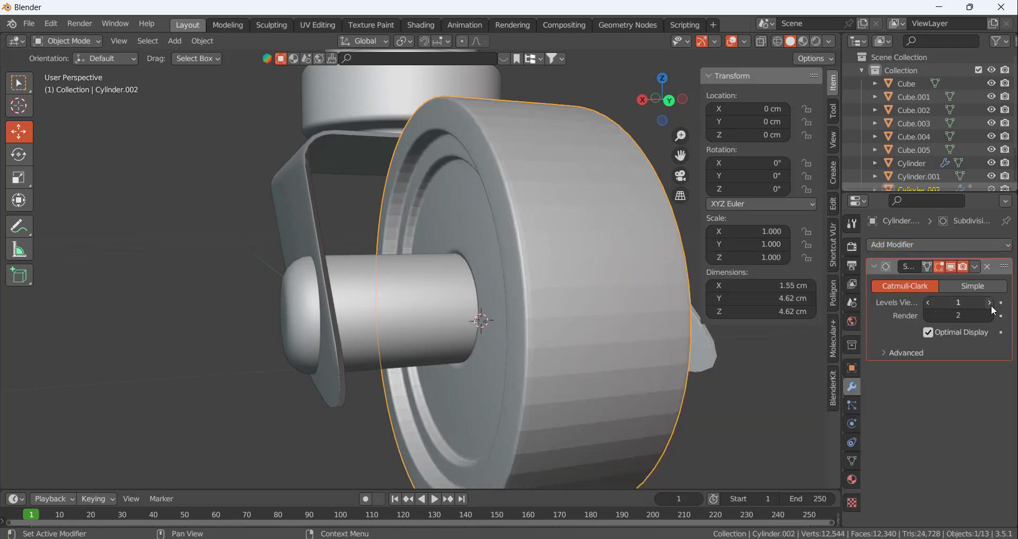
pyautogui.rightClick(639, 253)
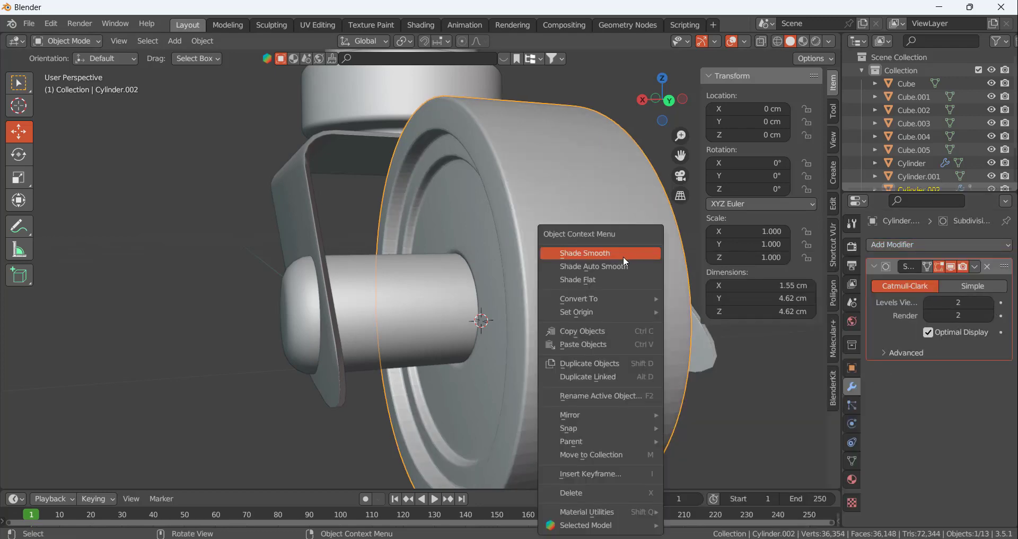
pyautogui.click(623, 256)
pyautogui.scroll(-8, 458, 223)
pyautogui.moveTo(504, 221); pyautogui.dragTo(512, 242, button='middle')
pyautogui.click(552, 227)
pyautogui.scroll(4, 461, 205)
pyautogui.scroll(2, 463, 210)
pyautogui.scroll(-2, 470, 198)
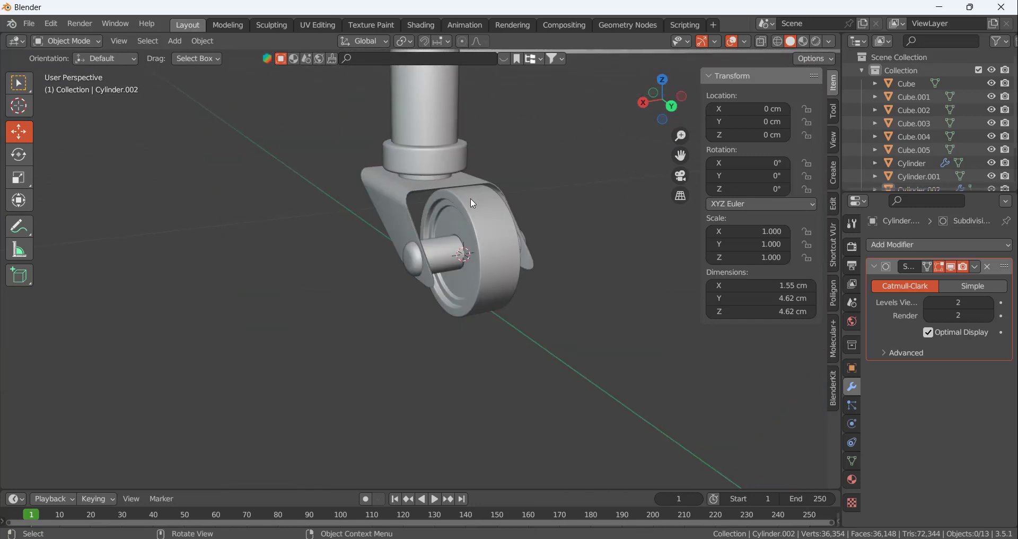
# Narrow the caster's fork bracket around the wheel by scaling its whole mesh along X to about 0.735
pyautogui.moveTo(470, 198); pyautogui.dragTo(520, 192, button='middle')
pyautogui.click(495, 190)
pyautogui.scroll(2, 543, 183)
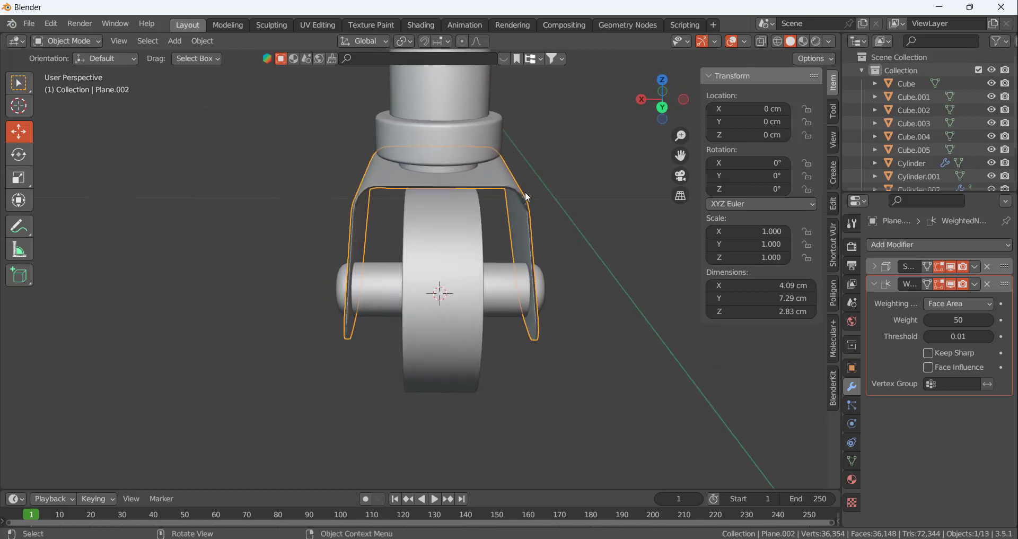
pyautogui.press('Tab')
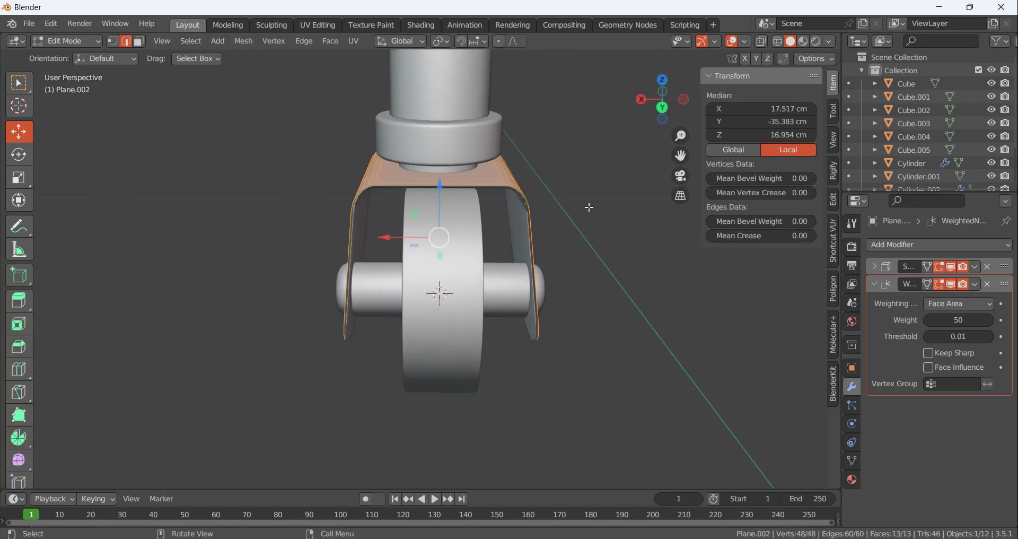
pyautogui.press('s')
pyautogui.press('x')
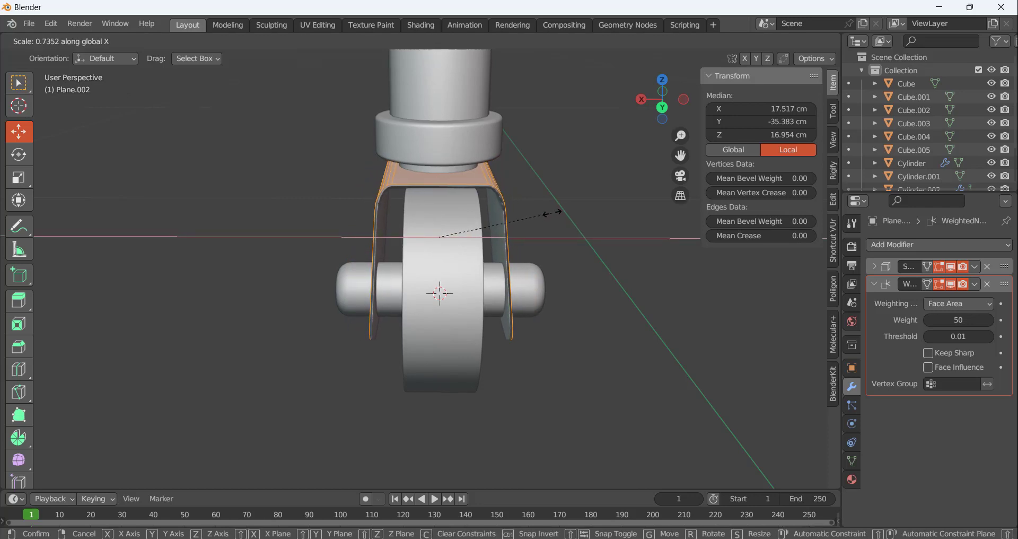
pyautogui.click(552, 214)
pyautogui.click(562, 274)
pyautogui.press('Tab')
# Shorten the axle pin to about 3.54 cm by scaling its whole mesh along X
pyautogui.click(528, 281)
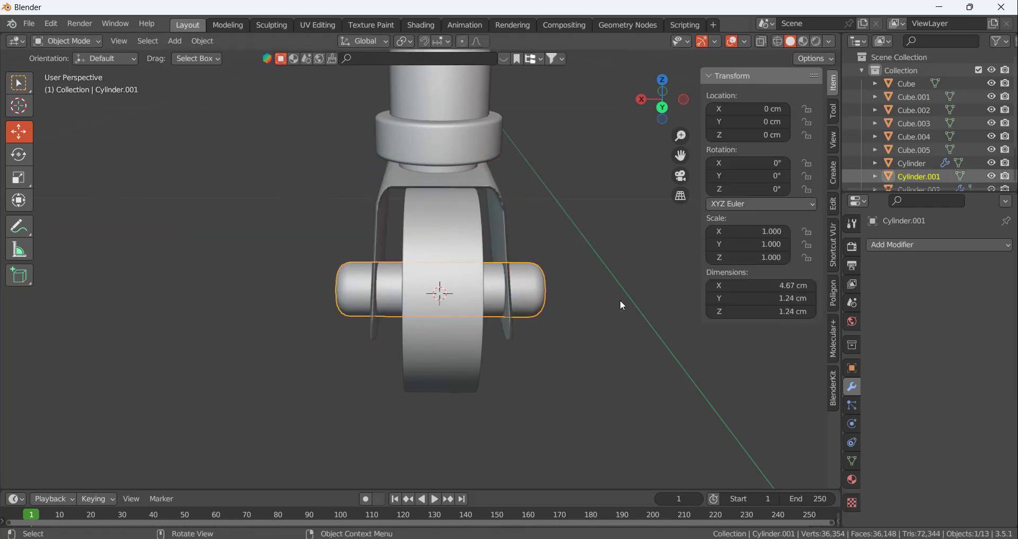
pyautogui.press('Tab')
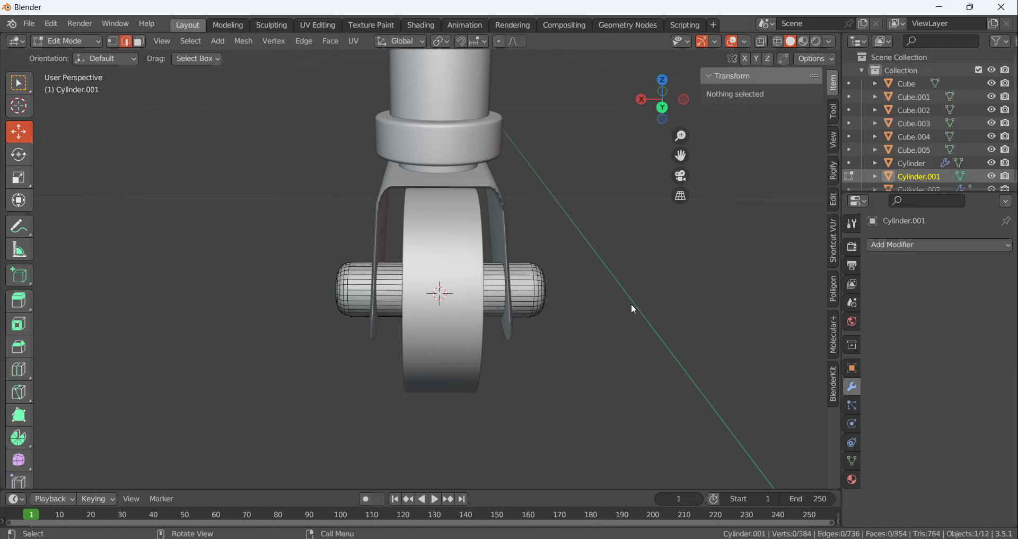
pyautogui.press('a')
pyautogui.press('s')
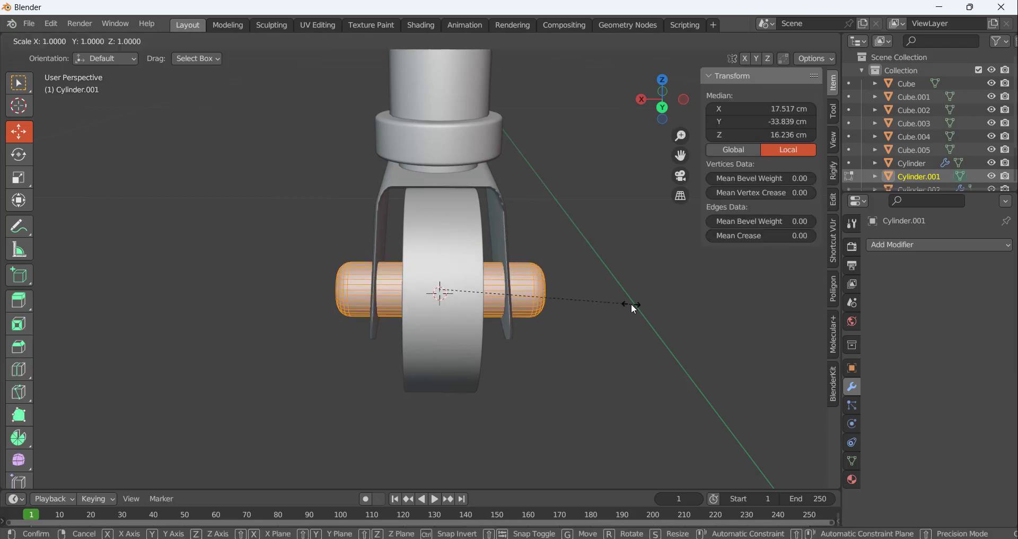
pyautogui.press('x')
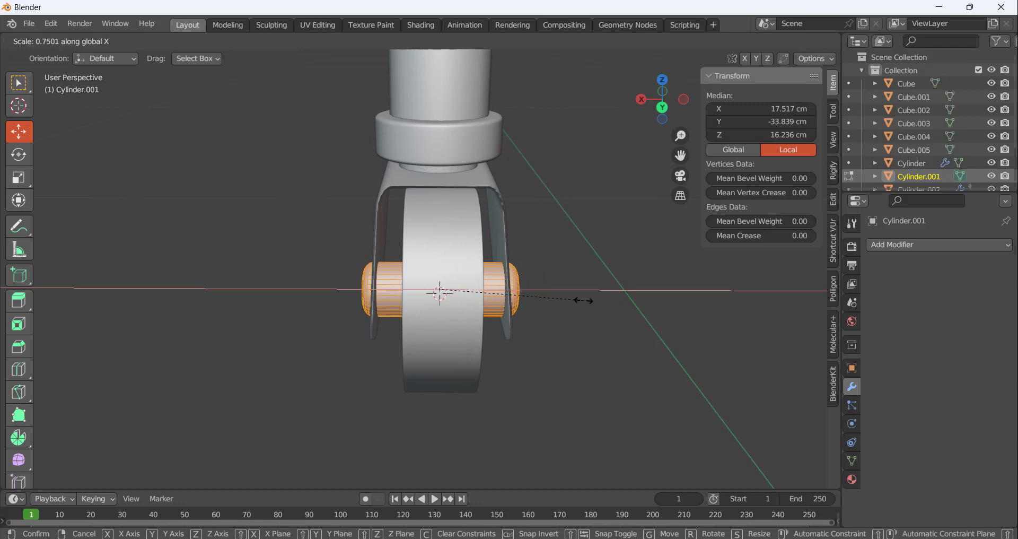
pyautogui.click(584, 300)
pyautogui.click(627, 323)
pyautogui.moveTo(627, 323); pyautogui.dragTo(542, 279, button='middle')
pyautogui.press('Tab')
# Examine the assembled caster under the cart leg, checking its wheel, fork bracket and collar
pyautogui.scroll(-5, 598, 233)
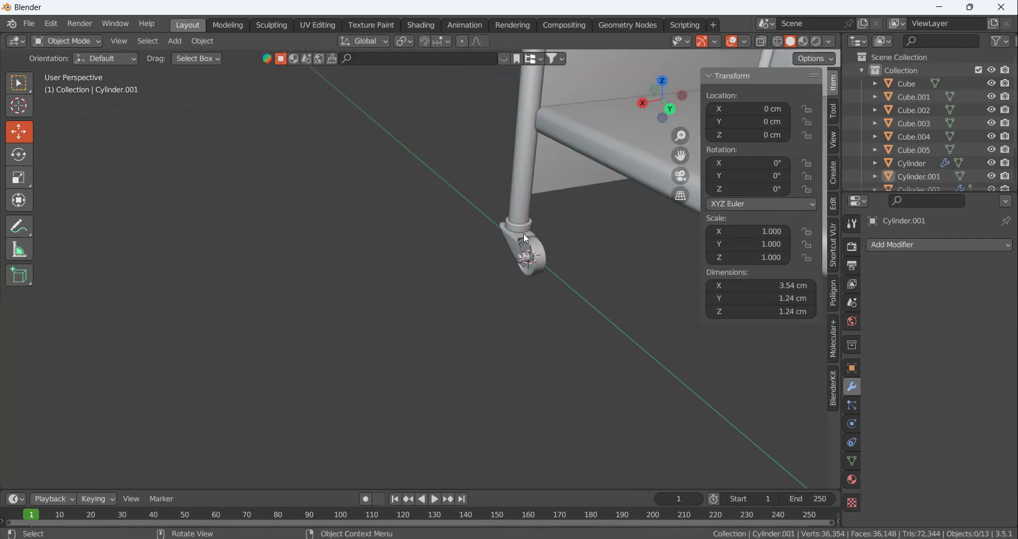
pyautogui.moveTo(523, 234); pyautogui.dragTo(662, 211, button='middle')
pyautogui.scroll(-4, 478, 253)
pyautogui.scroll(7, 577, 240)
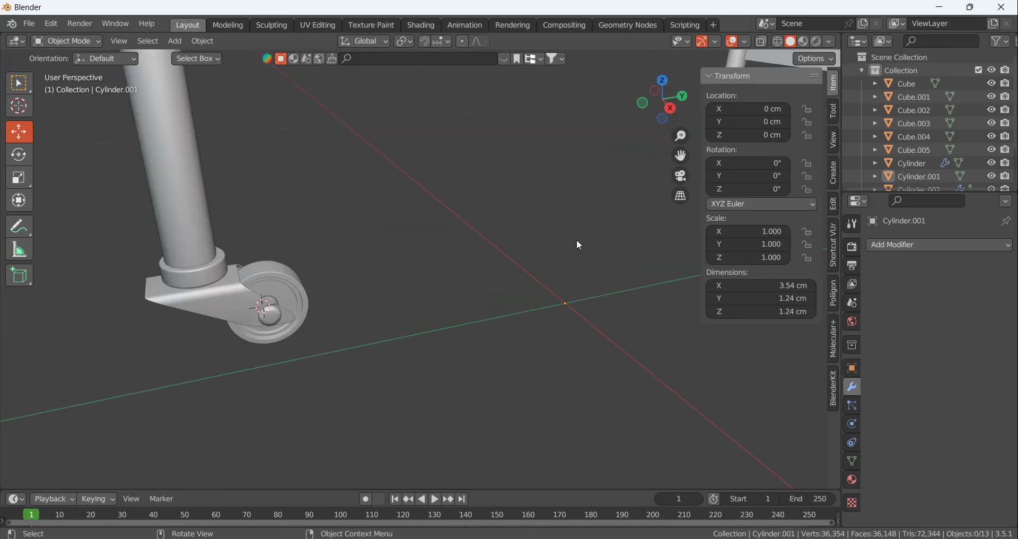
pyautogui.click(299, 280)
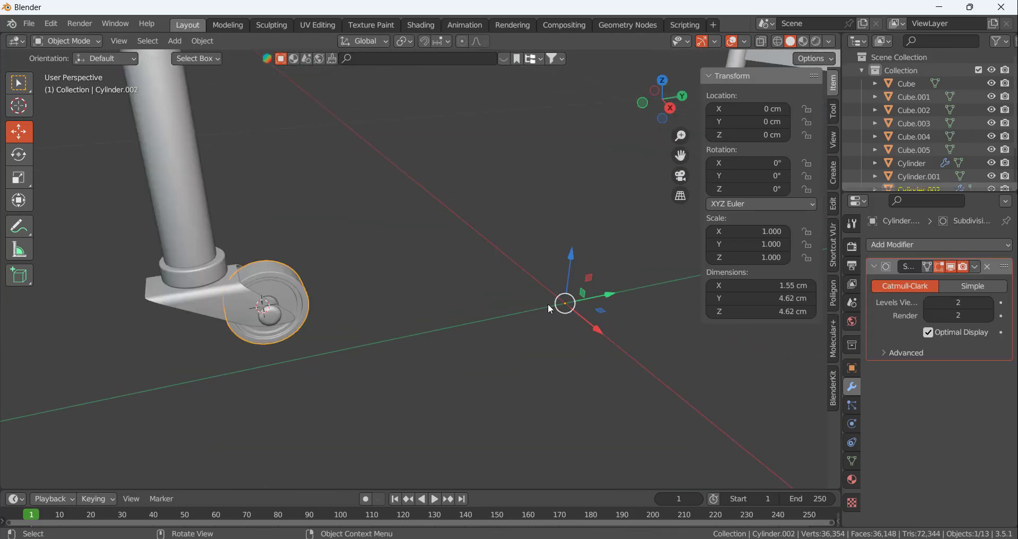
pyautogui.click(205, 298)
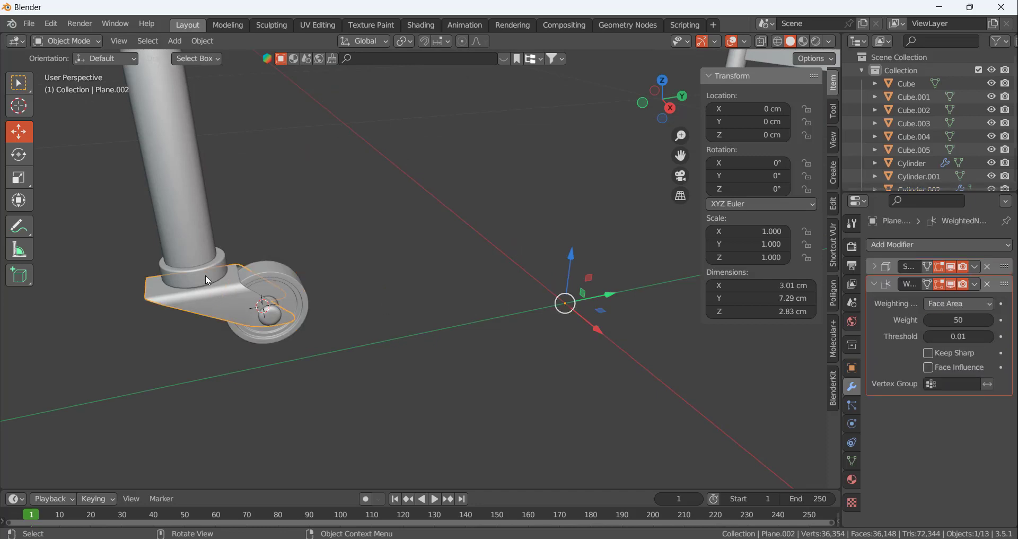
pyautogui.click(205, 276)
pyautogui.scroll(-3, 320, 350)
pyautogui.click(372, 351)
pyautogui.scroll(5, 311, 288)
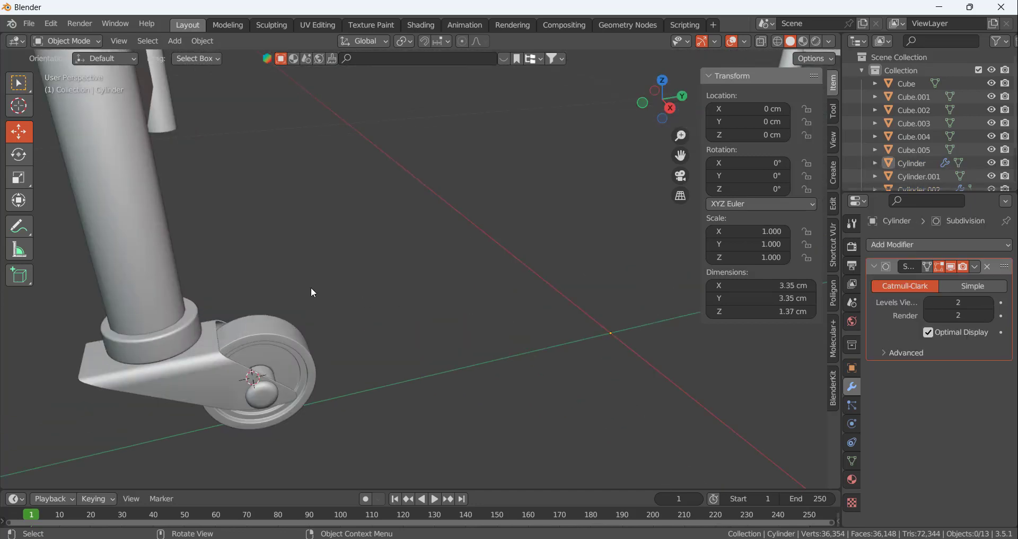
pyautogui.scroll(-2, 317, 292)
# Add a Mirror modifier on the X axis to the fork bracket to copy it to the opposite cart leg
pyautogui.moveTo(285, 294); pyautogui.dragTo(342, 264, button='middle')
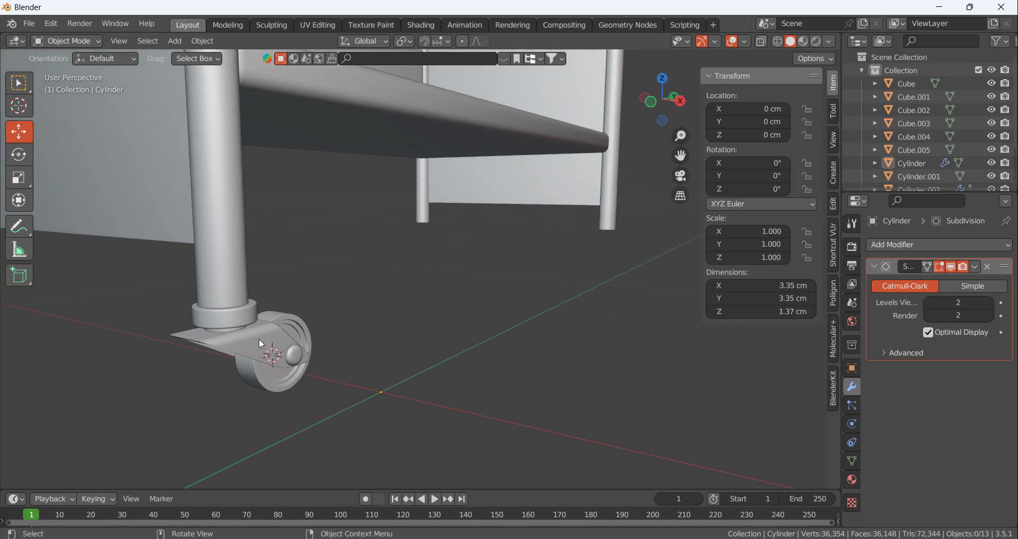
pyautogui.click(261, 344)
pyautogui.click(885, 244)
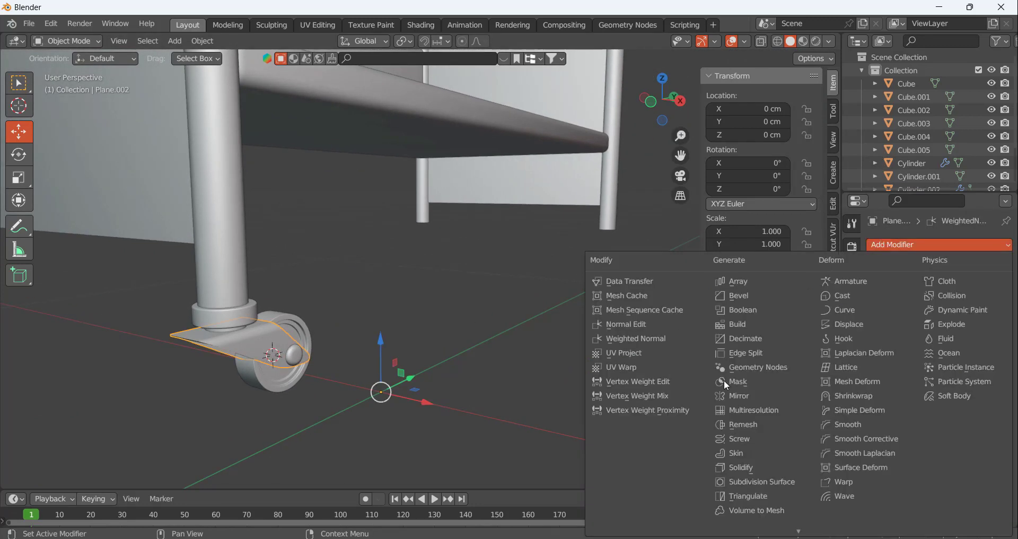
pyautogui.click(737, 396)
pyautogui.moveTo(486, 283); pyautogui.dragTo(398, 311, button='middle')
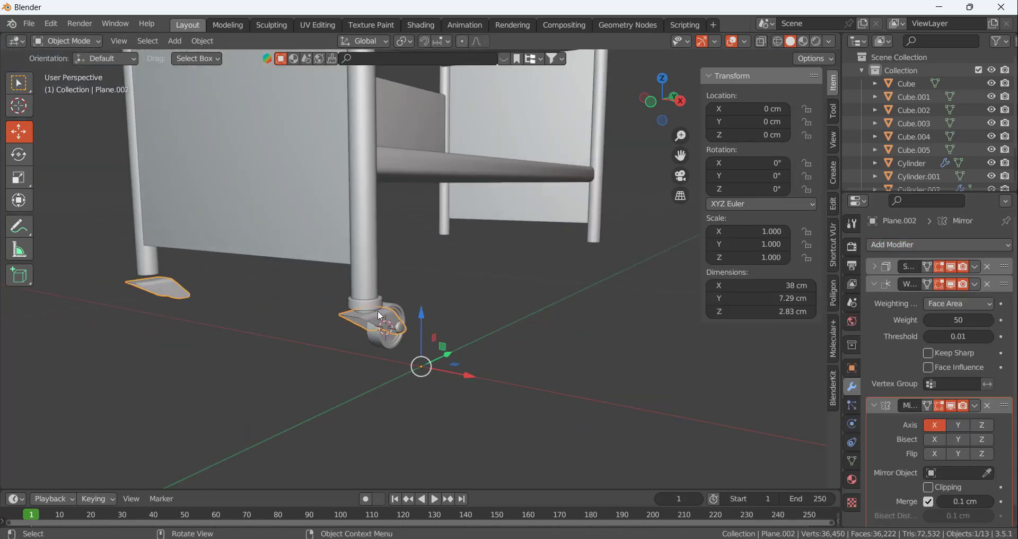
# Enable the Y axis in the fork bracket's Mirror modifier to copy it to all four cart legs
pyautogui.click(958, 426)
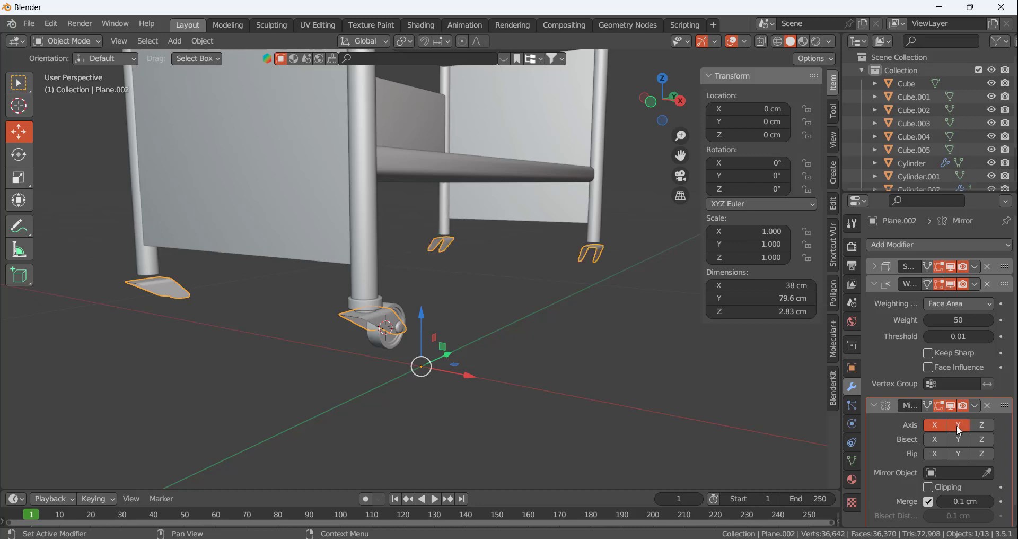
pyautogui.moveTo(447, 303); pyautogui.dragTo(492, 278, button='middle')
pyautogui.click(492, 278)
pyautogui.scroll(-4, 508, 272)
pyautogui.scroll(4, 369, 277)
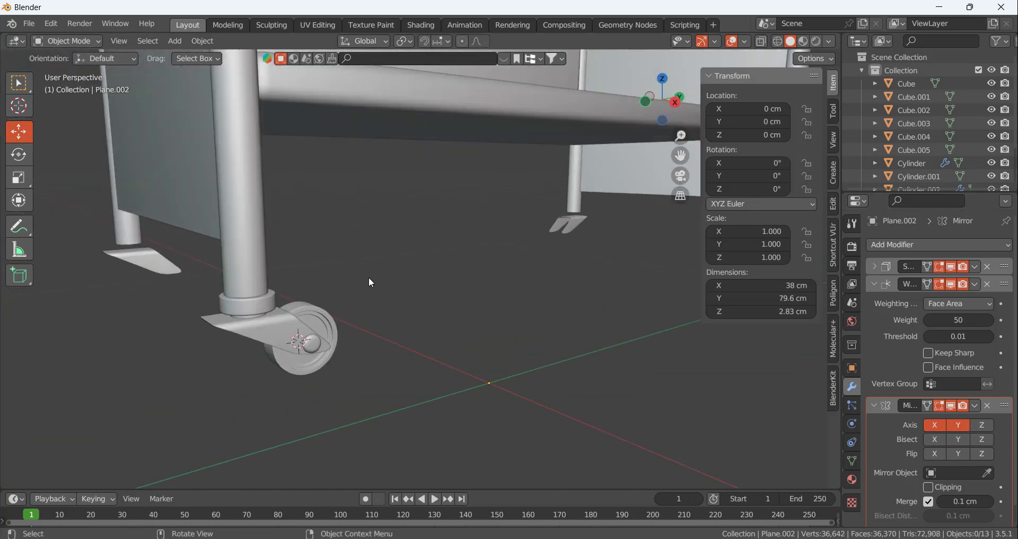
# Copy the fork bracket's modifiers to the caster's wheel, axle pin and collar, with the bracket as the active object
pyautogui.click(311, 315)
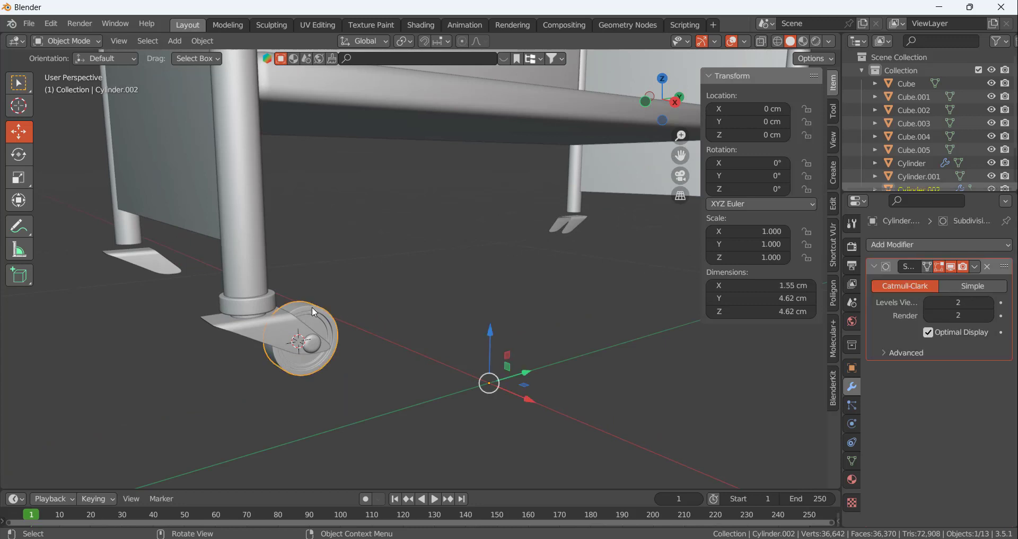
pyautogui.click(275, 304)
pyautogui.click(312, 344)
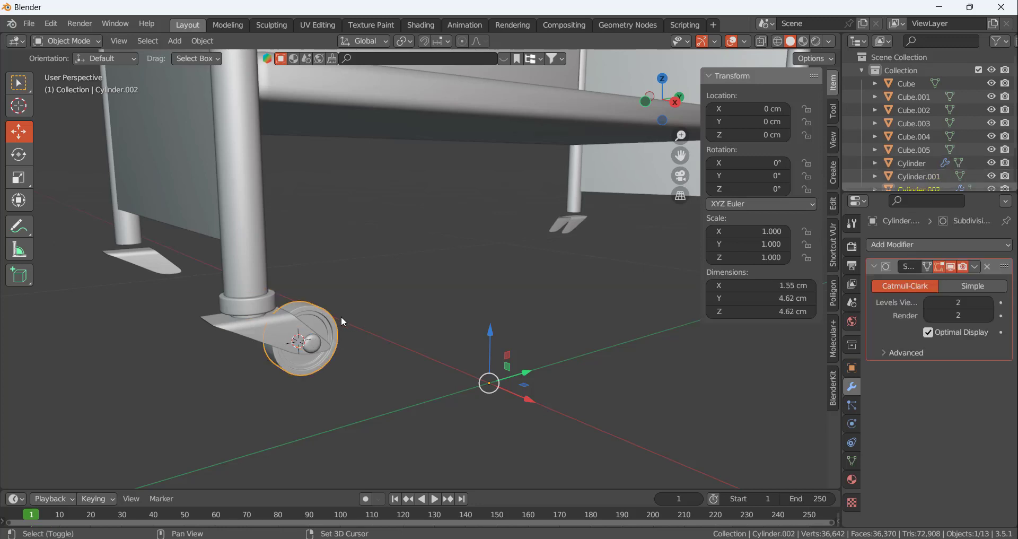
pyautogui.keyDown('shift'); pyautogui.click(312, 341); pyautogui.keyUp('shift')
pyautogui.keyDown('shift'); pyautogui.click(266, 303); pyautogui.keyUp('shift')
pyautogui.moveTo(335, 294)
pyautogui.mouseDown(button='middle')
pyautogui.moveTo(309, 301)
pyautogui.moveTo(338, 289)
pyautogui.moveTo(336, 301)
pyautogui.mouseUp(button='middle')
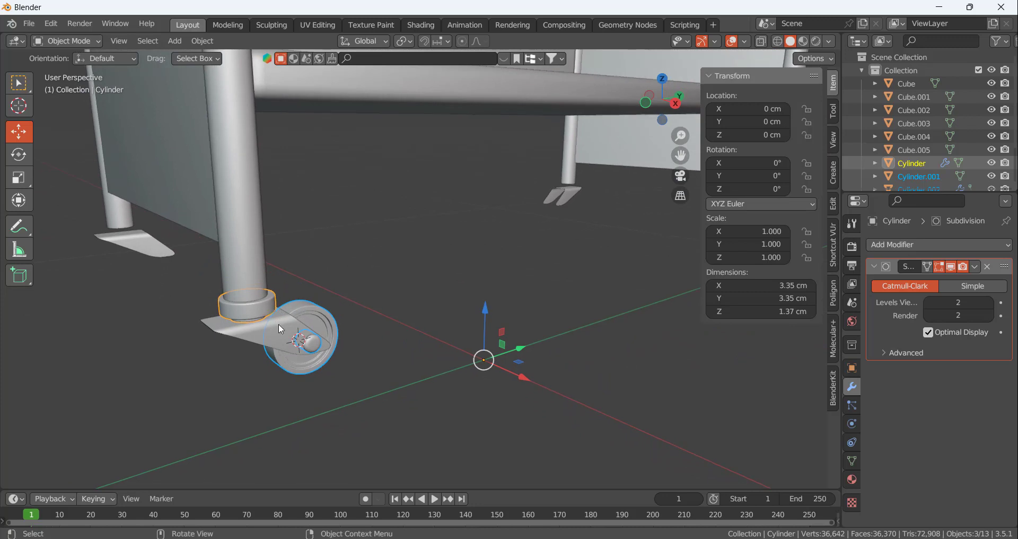
pyautogui.keyDown('shift'); pyautogui.click(229, 334); pyautogui.keyUp('shift')
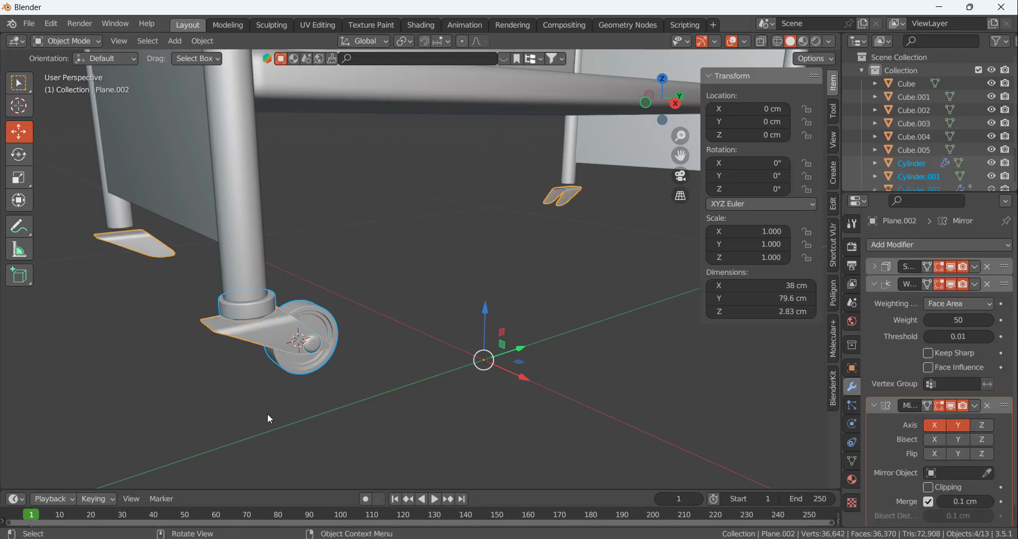
pyautogui.hotkey('ctrl', 'l')
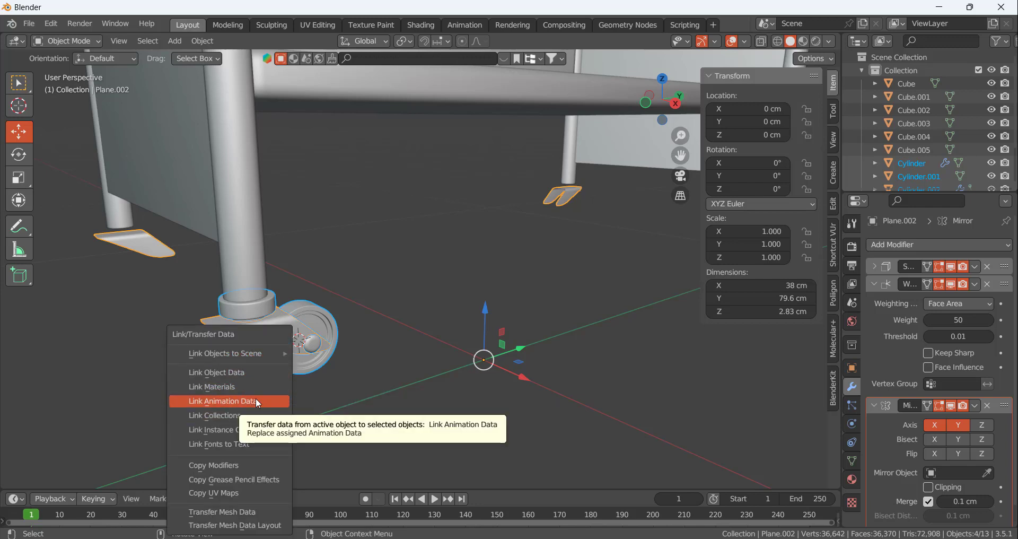
pyautogui.click(244, 464)
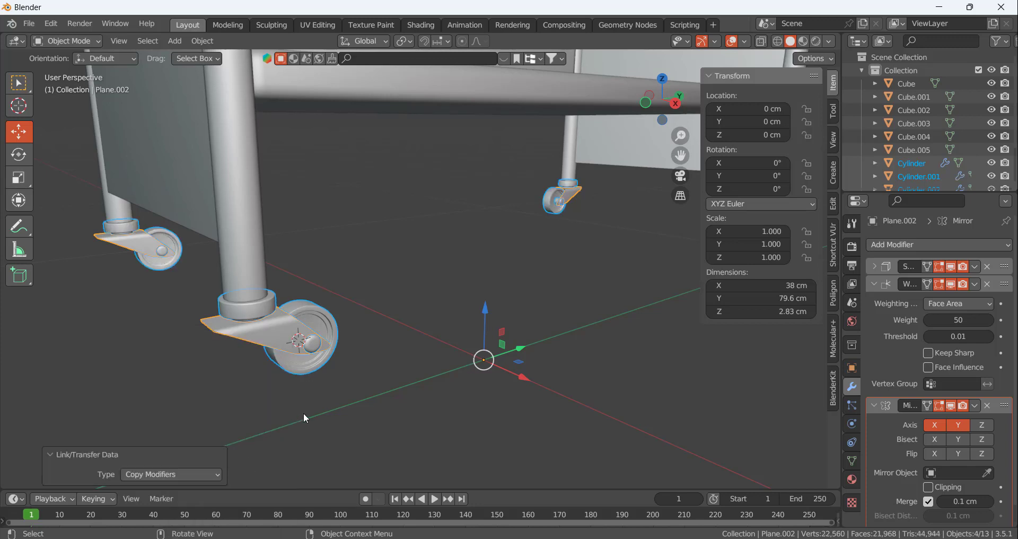
pyautogui.click(316, 395)
pyautogui.scroll(-3, 313, 392)
pyautogui.scroll(3, 313, 391)
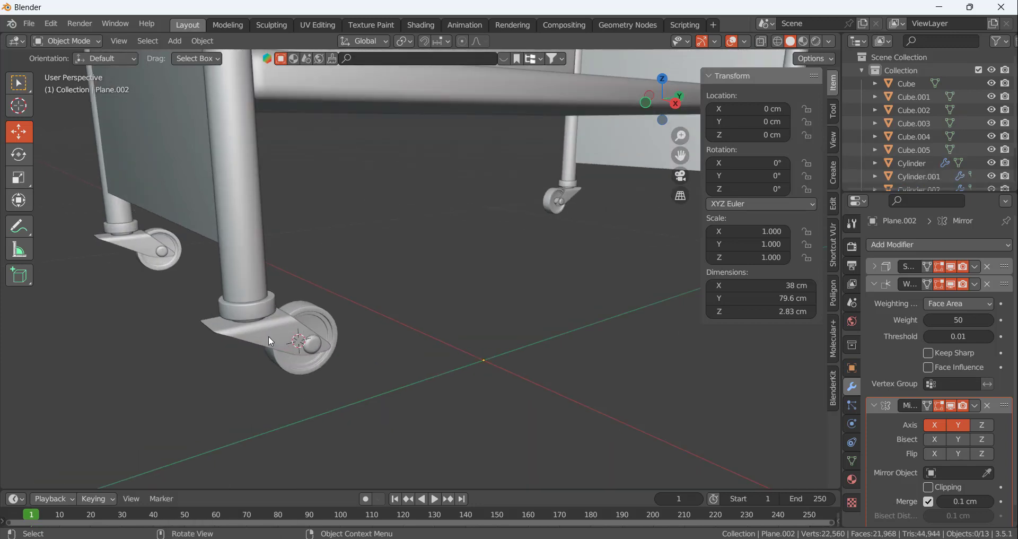
# Examine the mirrored casters under all four legs and the whole cart, checking the wheels, brackets and collars
pyautogui.click(269, 336)
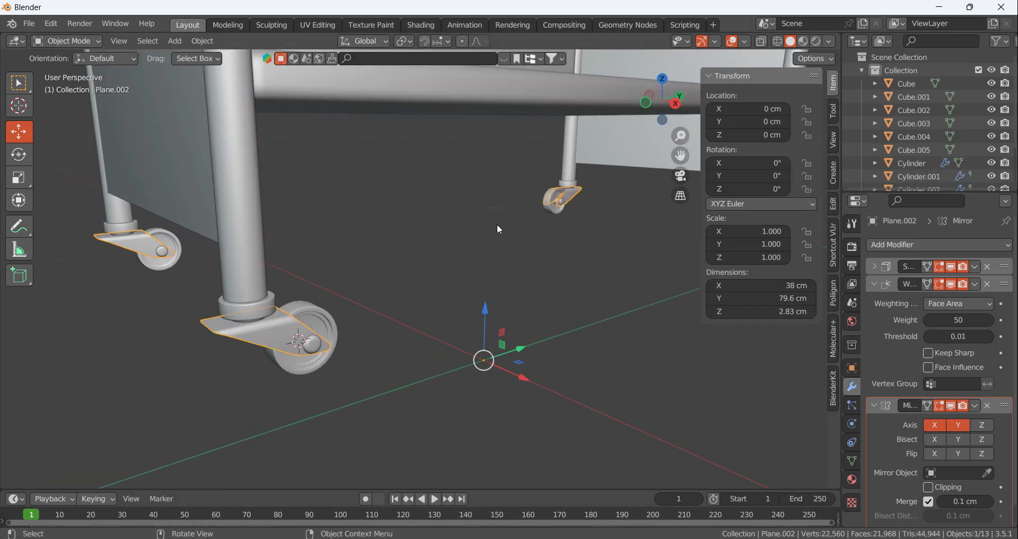
pyautogui.click(333, 284)
pyautogui.scroll(-5, 440, 245)
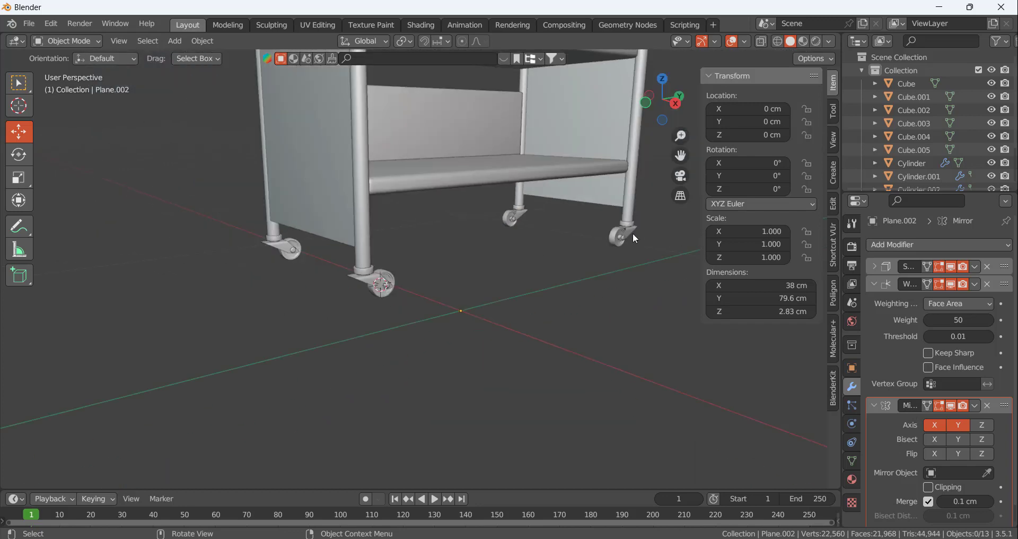
pyautogui.scroll(6, 617, 224)
pyautogui.scroll(-2, 614, 218)
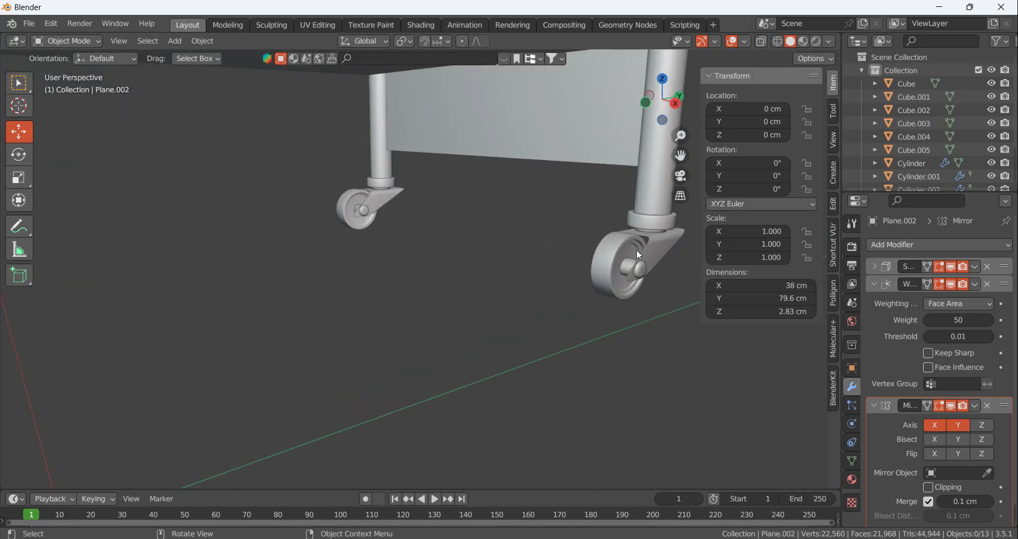
pyautogui.scroll(-5, 637, 250)
pyautogui.scroll(7, 561, 260)
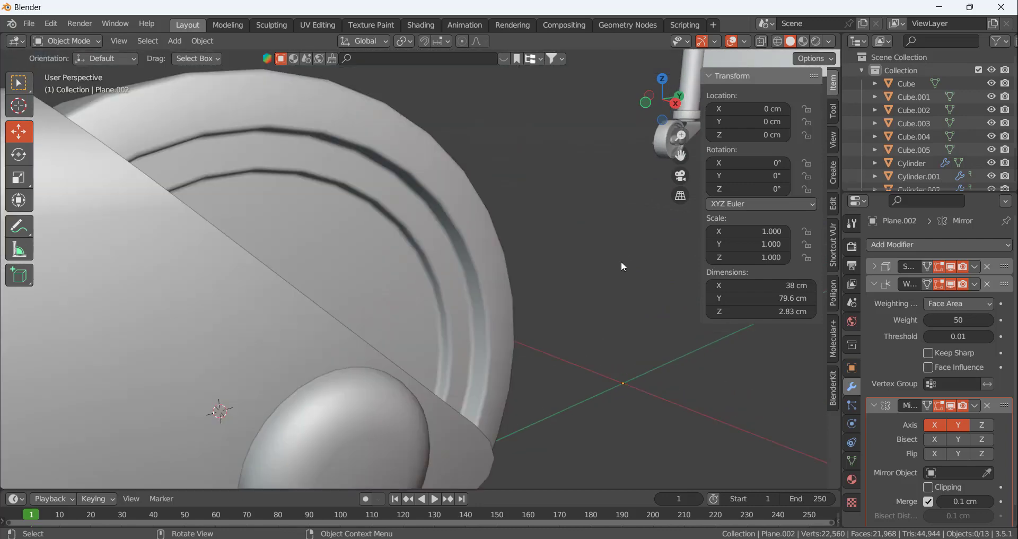
pyautogui.scroll(-2, 548, 262)
pyautogui.moveTo(547, 262); pyautogui.dragTo(502, 272, button='middle')
pyautogui.scroll(-8, 502, 272)
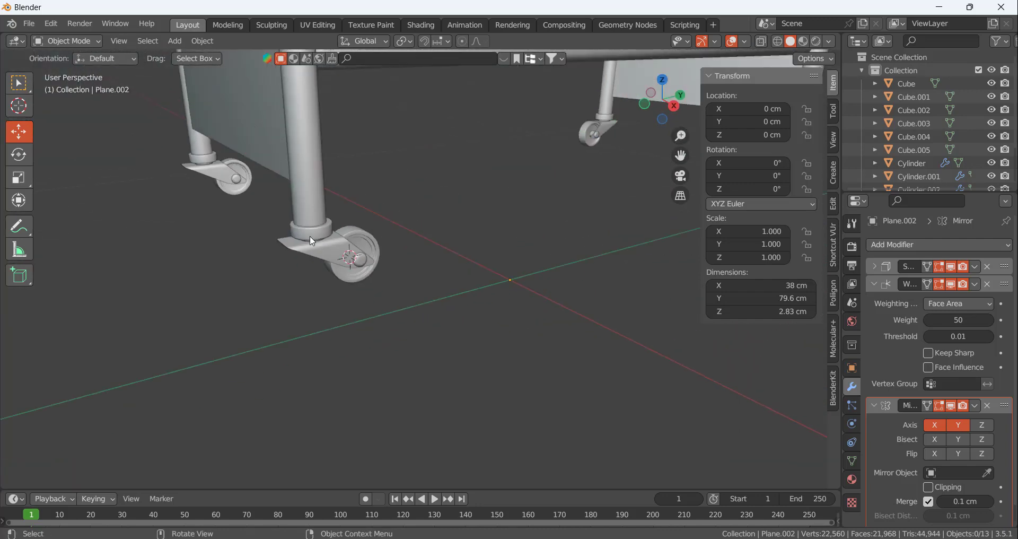
pyautogui.scroll(-4, 403, 187)
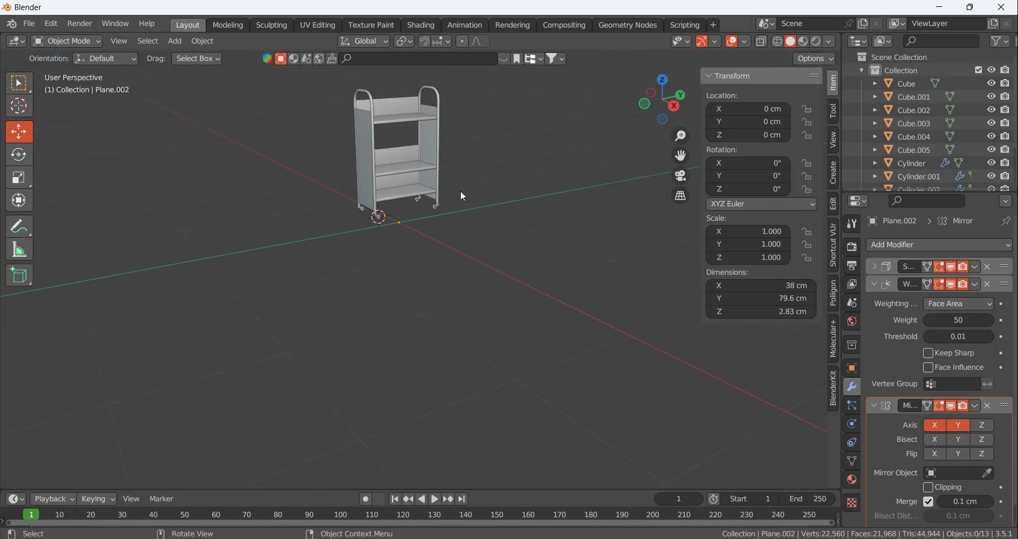
pyautogui.press('n')
pyautogui.scroll(5, 438, 103)
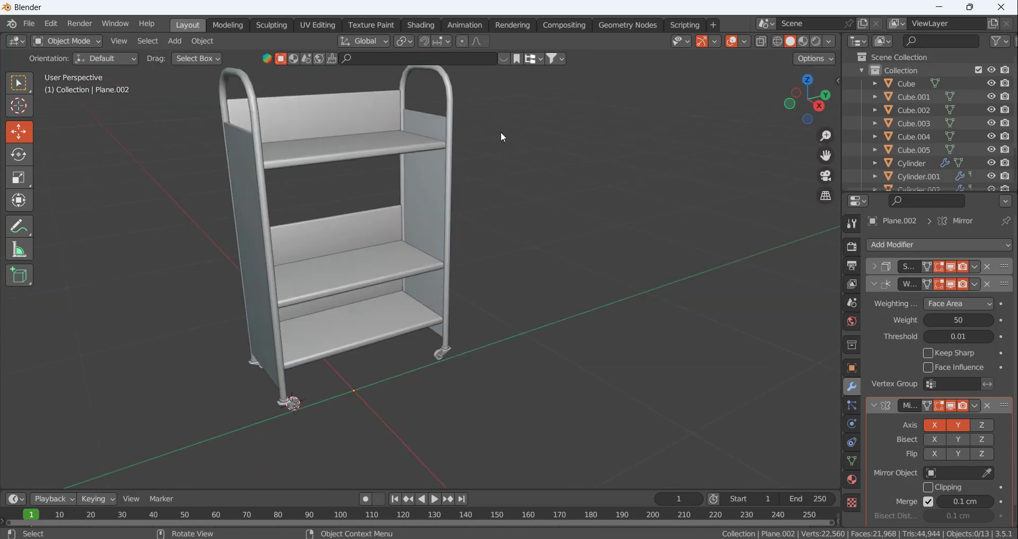
pyautogui.scroll(-2, 434, 101)
pyautogui.moveTo(434, 108); pyautogui.dragTo(672, 79, button='middle')
# Shade the viewport with Material Preview and search the BlenderKit materials for "metal"
pyautogui.click(801, 42)
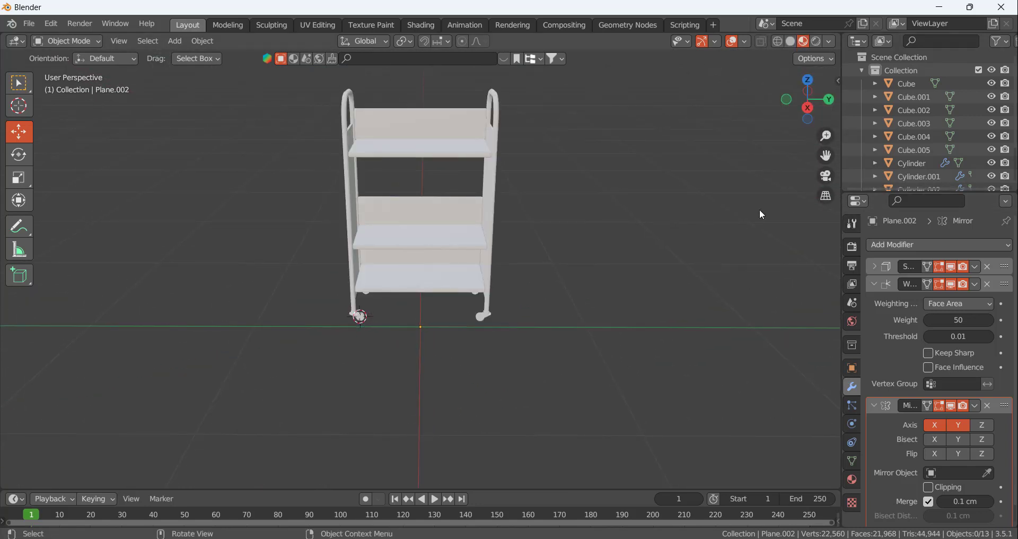
pyautogui.press('n')
pyautogui.click(835, 406)
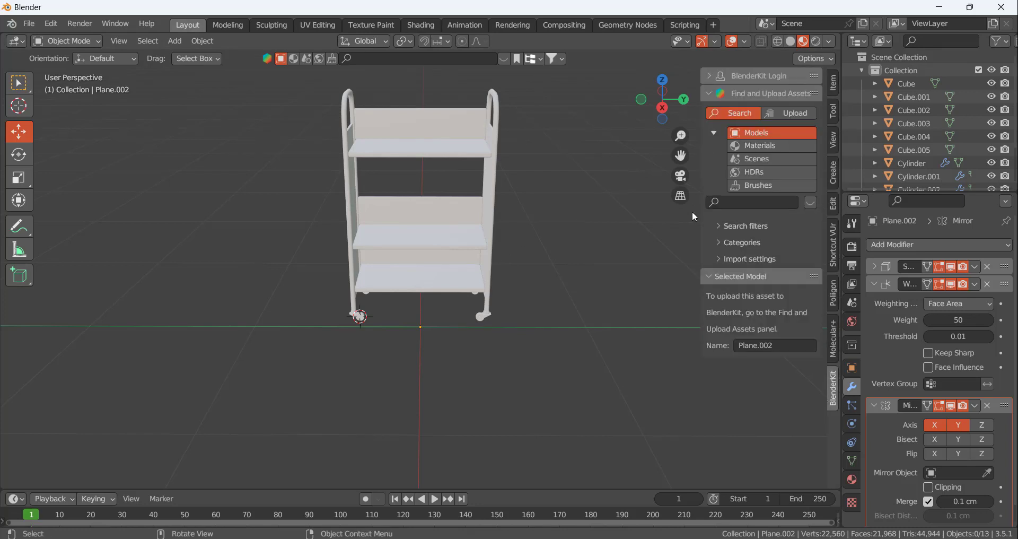
pyautogui.click(753, 145)
pyautogui.click(737, 201)
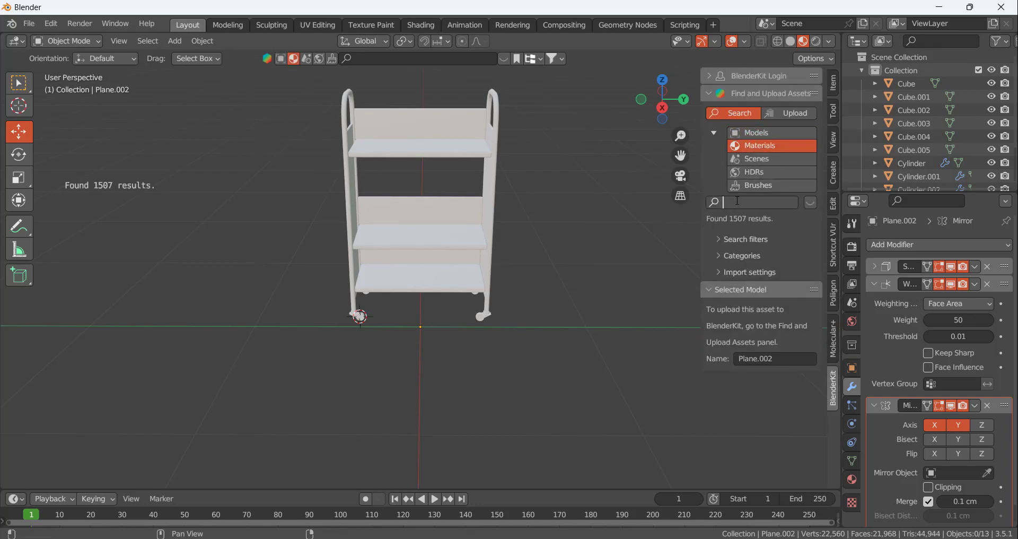
pyautogui.write('metal')
pyautogui.press('Return')
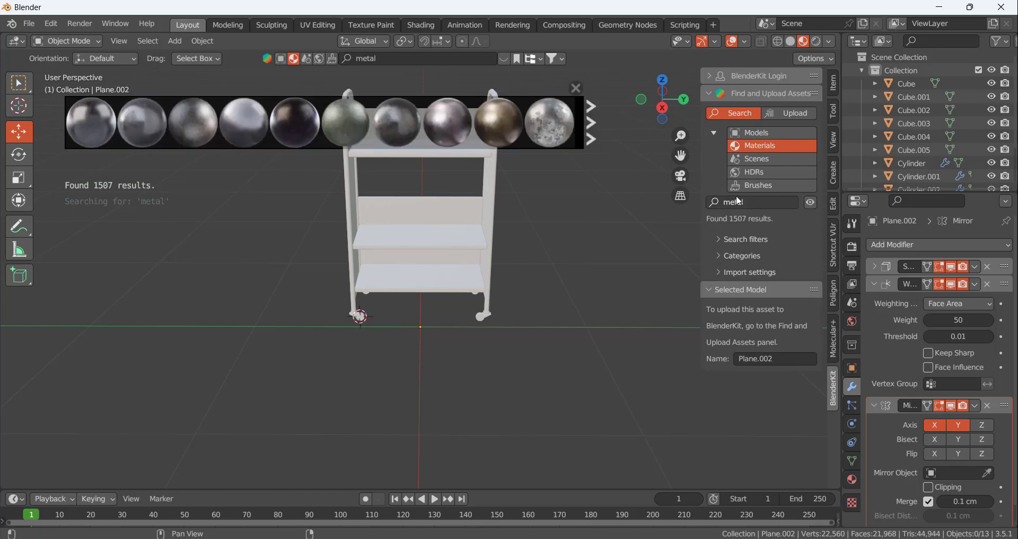
# Apply the scratched Old White Metal material from the second set of search results to the middle shelf's back panel
pyautogui.moveTo(518, 125)
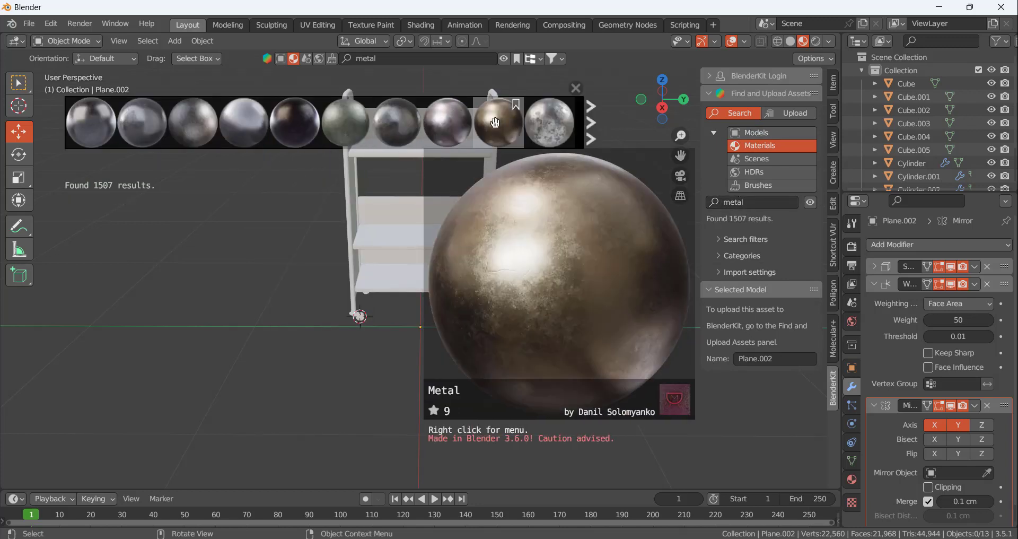
pyautogui.click(592, 123)
pyautogui.moveTo(567, 123)
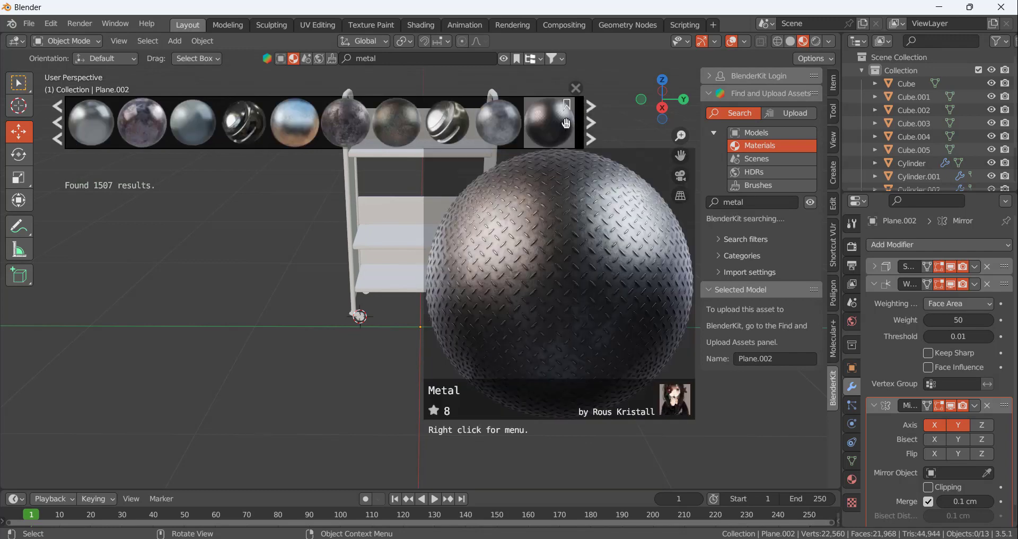
pyautogui.moveTo(468, 120)
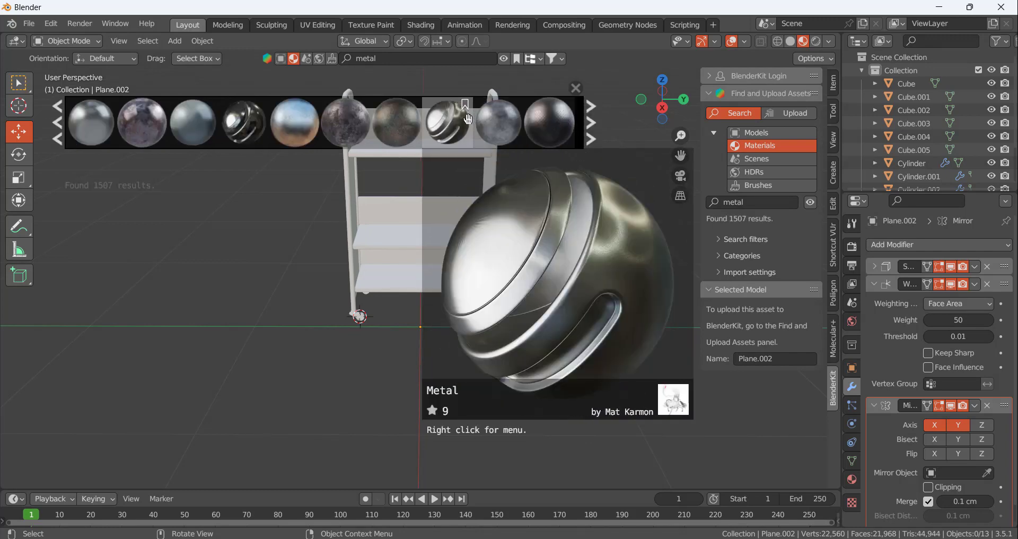
pyautogui.moveTo(394, 124)
pyautogui.moveTo(359, 123)
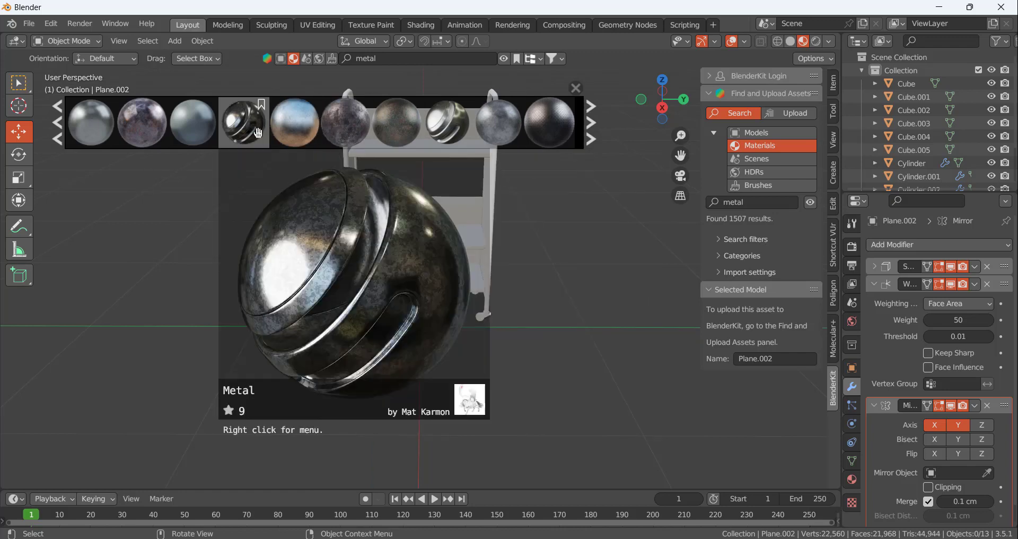
pyautogui.moveTo(284, 135)
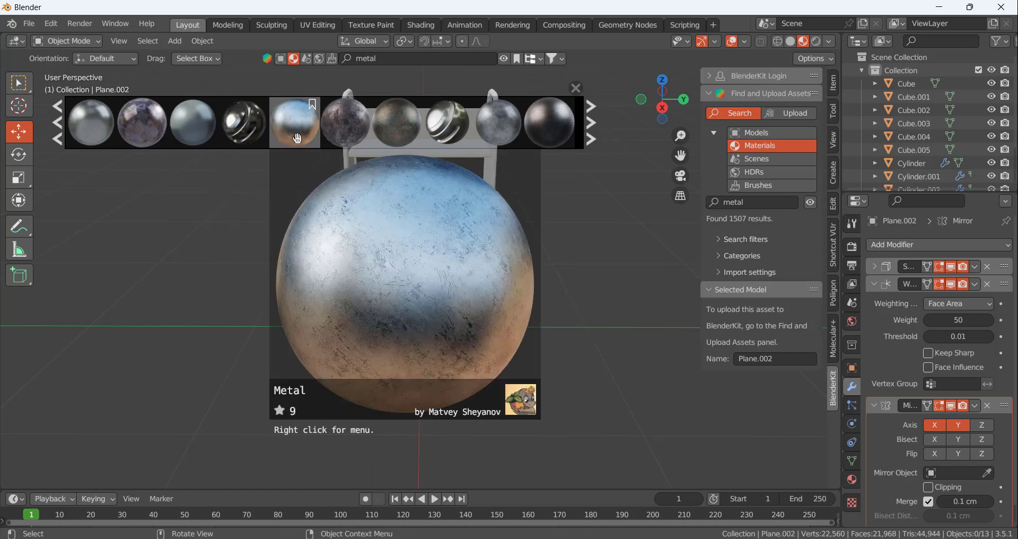
pyautogui.moveTo(297, 137); pyautogui.dragTo(388, 214)
pyautogui.scroll(1, 381, 227)
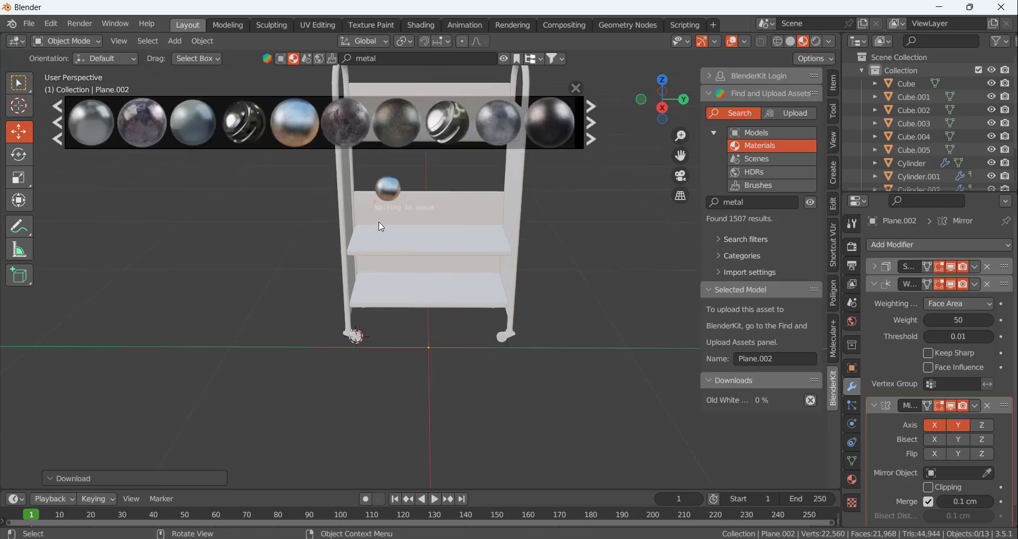
pyautogui.click(577, 89)
pyautogui.moveTo(616, 133); pyautogui.dragTo(362, 162, button='middle')
pyautogui.scroll(3, 358, 163)
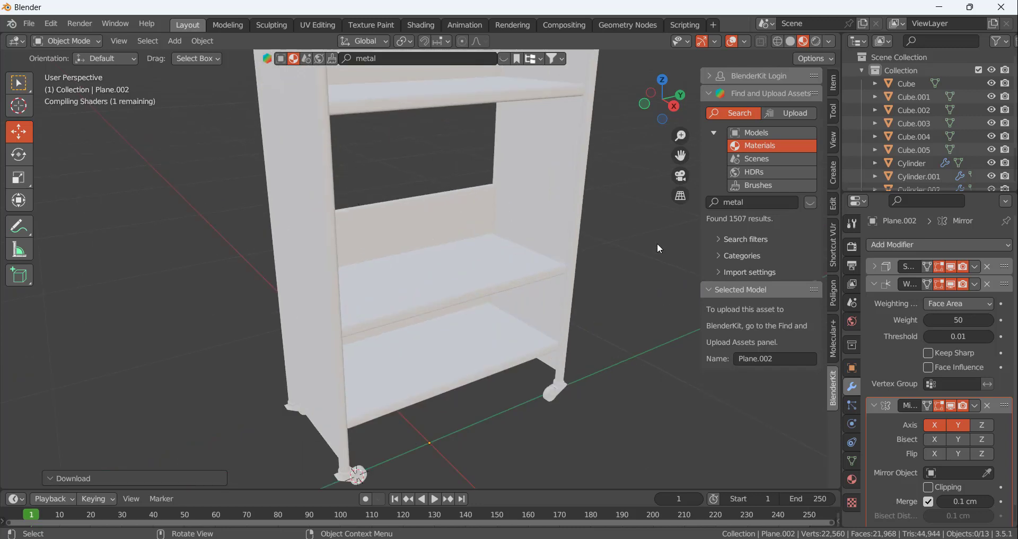
# Link the middle back panel's Old White Metal material to all other cart parts, with that panel as the active object
pyautogui.click(427, 223)
pyautogui.moveTo(434, 223); pyautogui.dragTo(448, 190, button='middle')
pyautogui.scroll(-3, 488, 254)
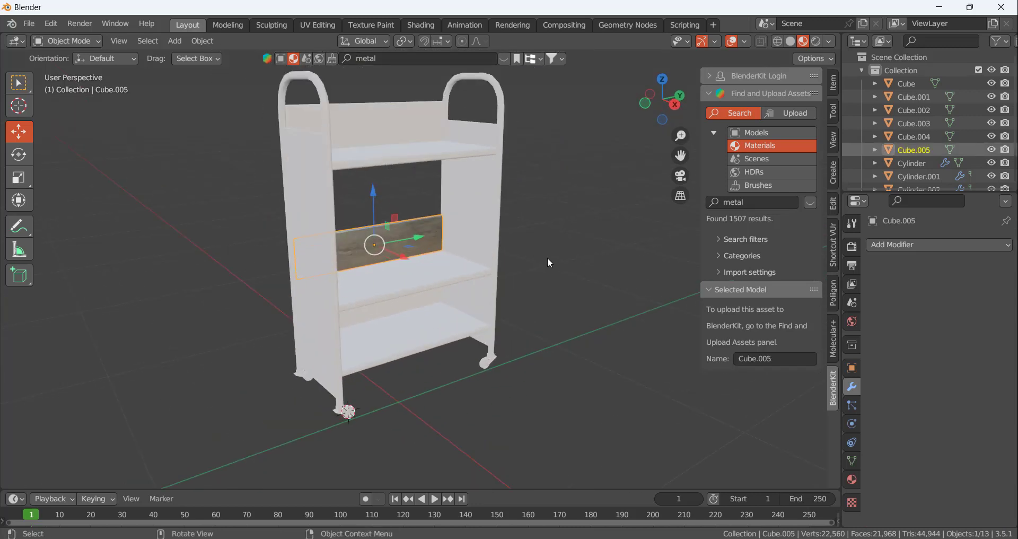
pyautogui.press('a')
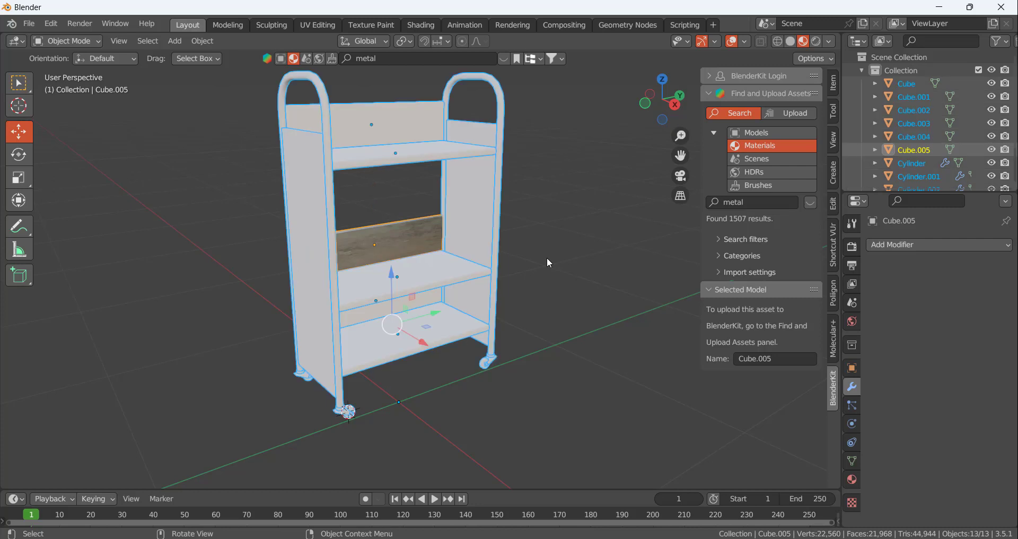
pyautogui.keyDown('shift'); pyautogui.click(394, 233); pyautogui.keyUp('shift')
pyautogui.keyDown('shift'); pyautogui.click(393, 232); pyautogui.keyUp('shift')
pyautogui.keyDown('shift'); pyautogui.click(393, 233); pyautogui.keyUp('shift')
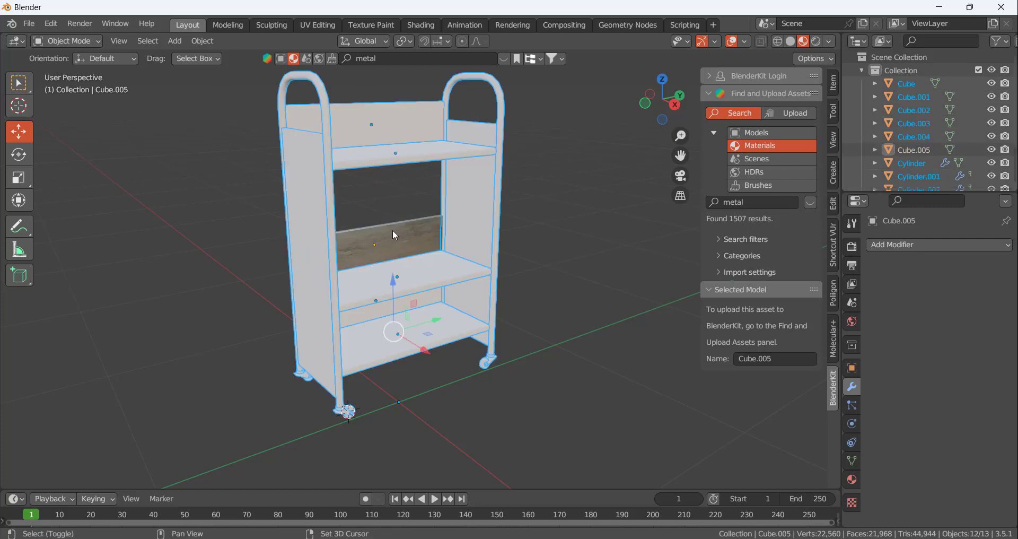
pyautogui.keyDown('shift'); pyautogui.click(392, 230); pyautogui.keyUp('shift')
pyautogui.hotkey('ctrl', 'l')
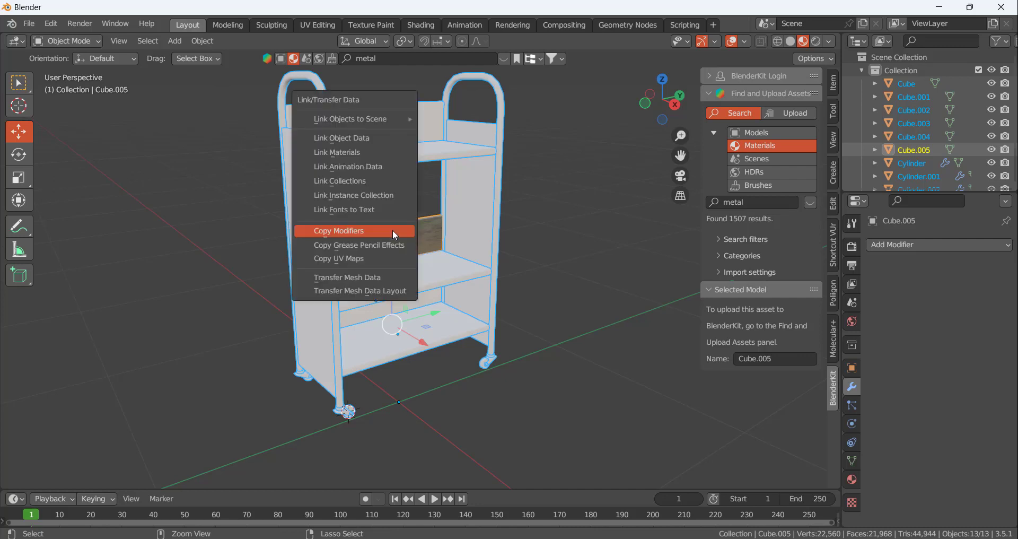
pyautogui.click(387, 153)
pyautogui.click(566, 230)
pyautogui.moveTo(566, 230)
pyautogui.mouseDown(button='middle')
pyautogui.moveTo(487, 209)
pyautogui.moveTo(567, 238)
pyautogui.mouseUp(button='middle')
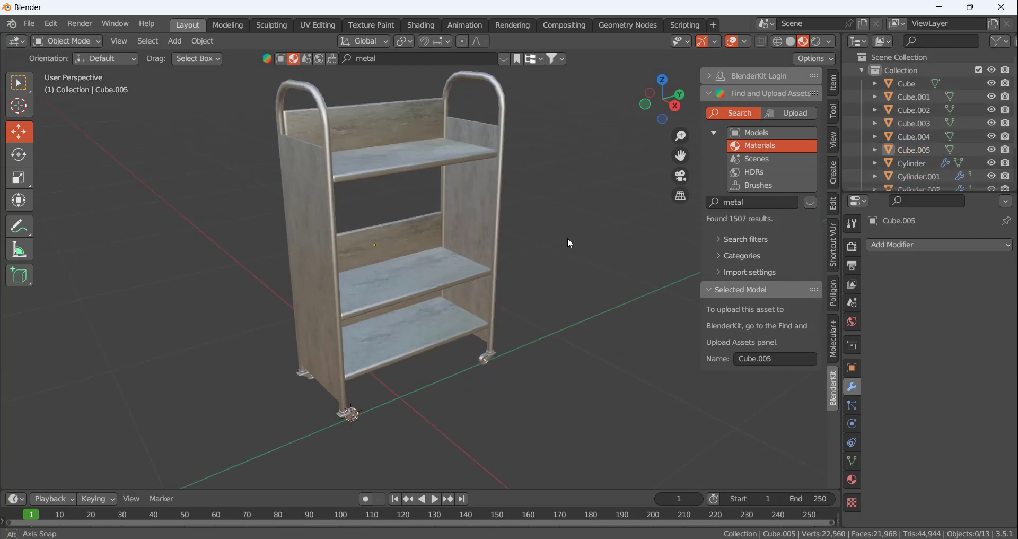
# Select the top shelf's back panel and open its Old White Metal nodes in the Shading workspace, framing the cart's upper part
pyautogui.scroll(5, 399, 84)
pyautogui.click(413, 176)
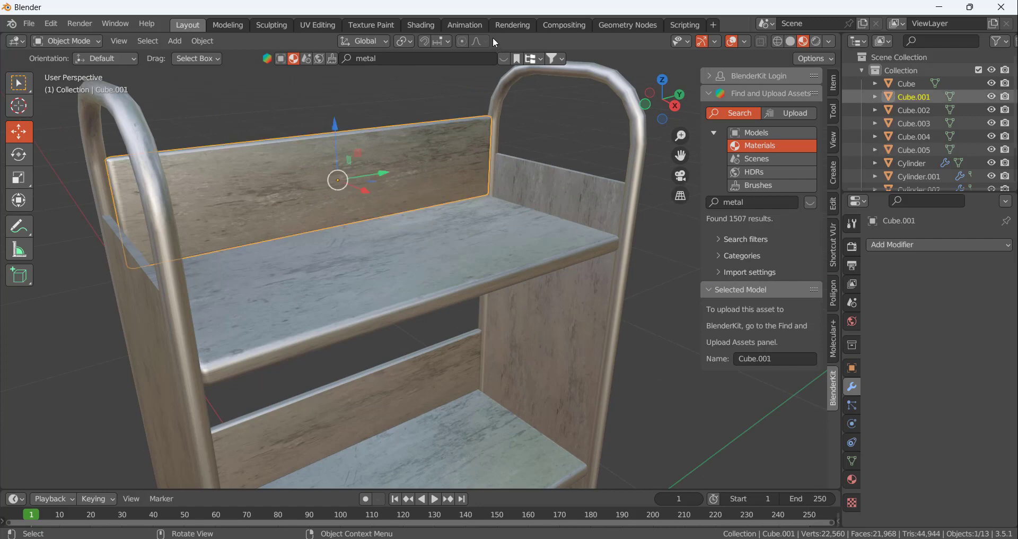
pyautogui.click(432, 24)
pyautogui.scroll(-7, 553, 382)
pyautogui.moveTo(463, 386)
pyautogui.mouseDown(button='middle')
pyautogui.moveTo(486, 403)
pyautogui.moveTo(491, 393)
pyautogui.mouseUp(button='middle')
pyautogui.scroll(-2, 494, 391)
pyautogui.scroll(3, 500, 357)
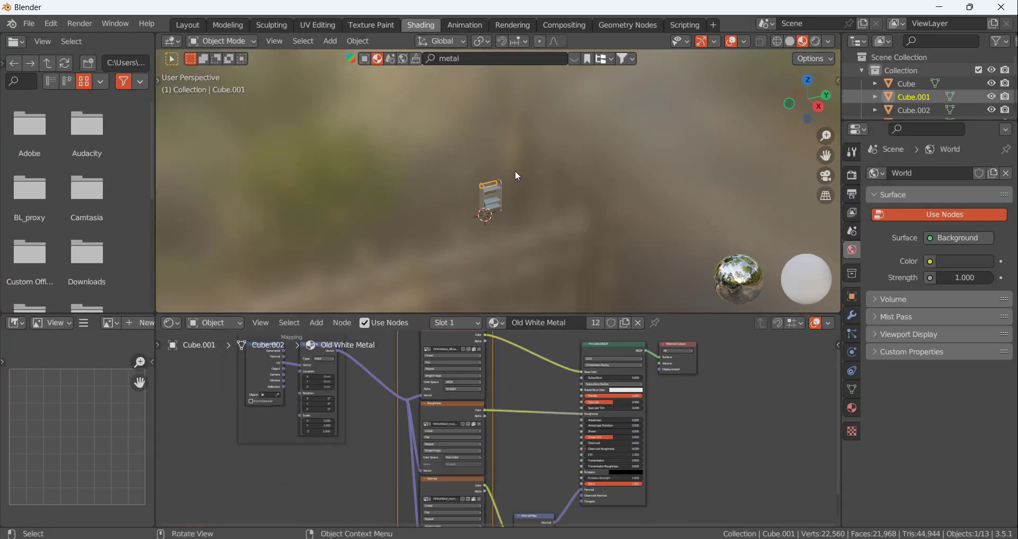
pyautogui.scroll(8, 517, 176)
pyautogui.moveTo(539, 187)
pyautogui.mouseDown(button='middle')
pyautogui.moveTo(464, 164)
pyautogui.moveTo(535, 163)
pyautogui.moveTo(552, 174)
pyautogui.mouseUp(button='middle')
pyautogui.scroll(2, 456, 168)
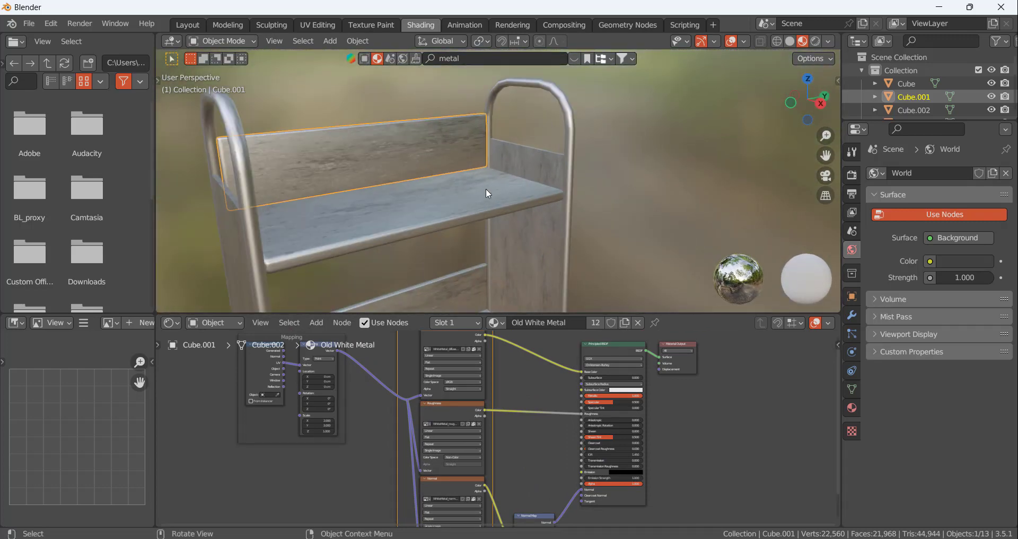
# Switch the viewport to Rendered shading and enlarge the 3D view by collapsing the node editor, framing the whole cart
pyautogui.scroll(-3, 522, 360)
pyautogui.moveTo(513, 383); pyautogui.dragTo(528, 397, button='middle')
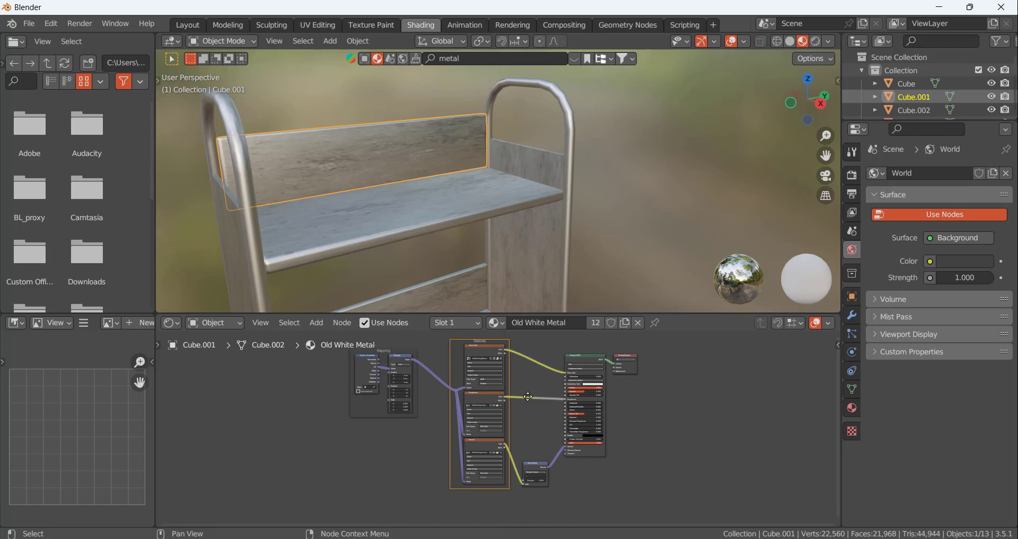
pyautogui.scroll(3, 528, 397)
pyautogui.moveTo(545, 174)
pyautogui.mouseDown(button='middle')
pyautogui.moveTo(658, 195)
pyautogui.moveTo(699, 165)
pyautogui.moveTo(550, 202)
pyautogui.mouseUp(button='middle')
pyautogui.click(816, 41)
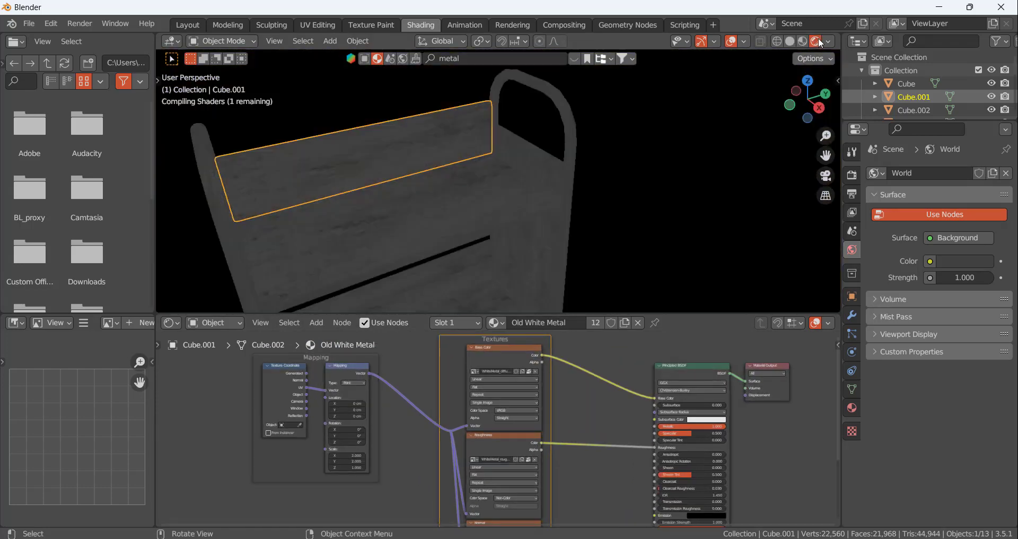
pyautogui.moveTo(658, 313); pyautogui.dragTo(658, 517)
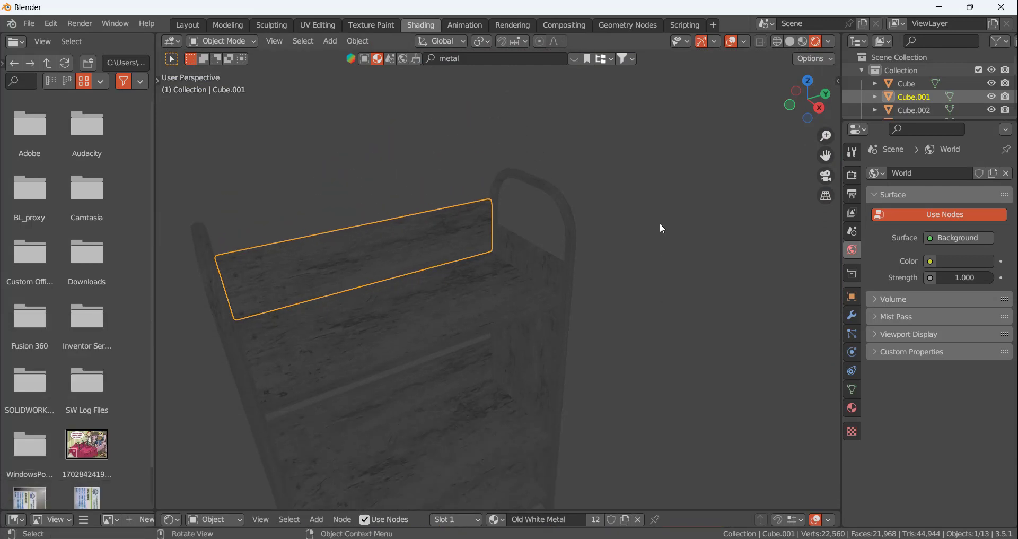
pyautogui.scroll(-6, 661, 225)
pyautogui.scroll(3, 629, 257)
pyautogui.moveTo(622, 256); pyautogui.dragTo(573, 248, button='middle')
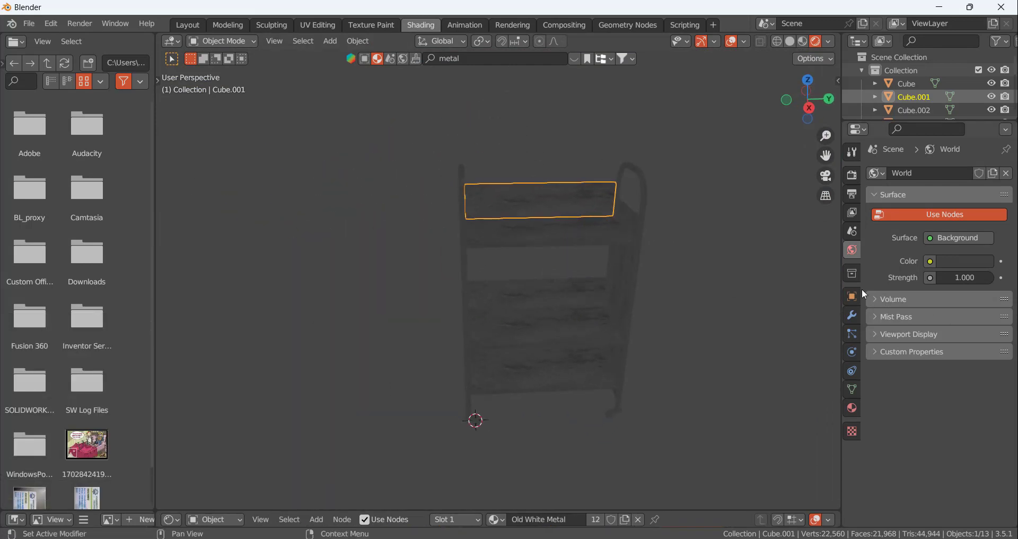
# Set the render engine to Cycles with GPU Compute as the device, and enable viewport denoising
pyautogui.click(853, 154)
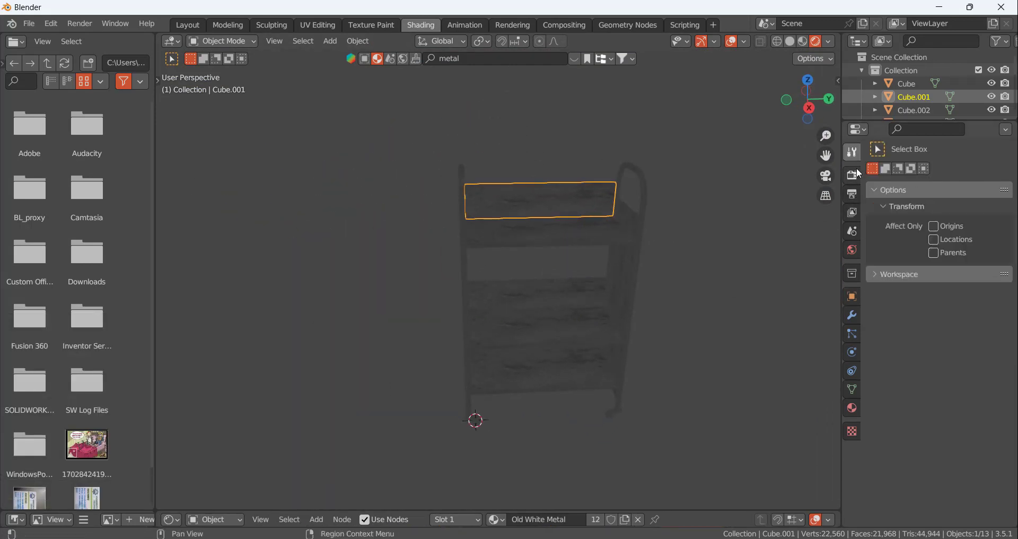
pyautogui.click(856, 172)
pyautogui.click(966, 173)
pyautogui.click(946, 216)
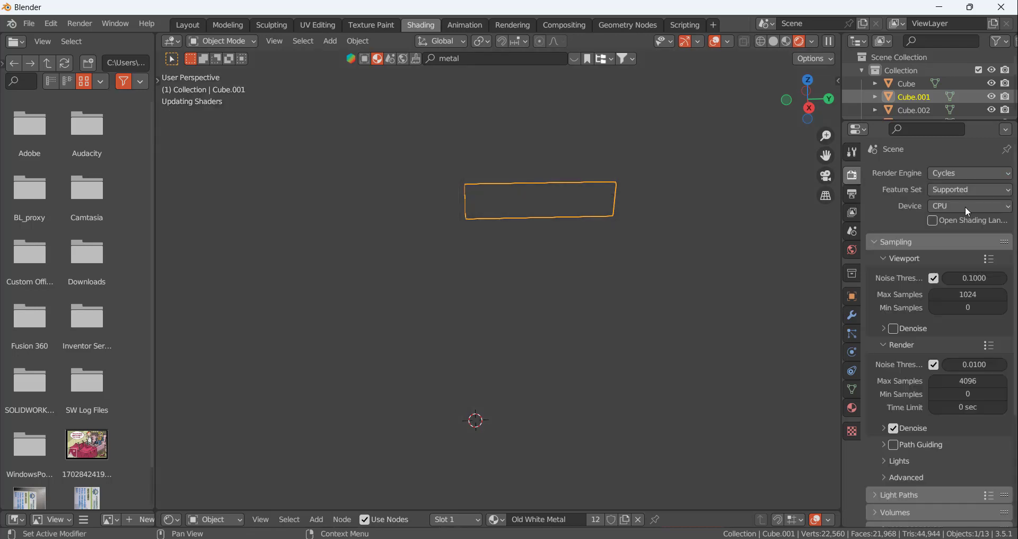
pyautogui.click(956, 207)
pyautogui.click(955, 237)
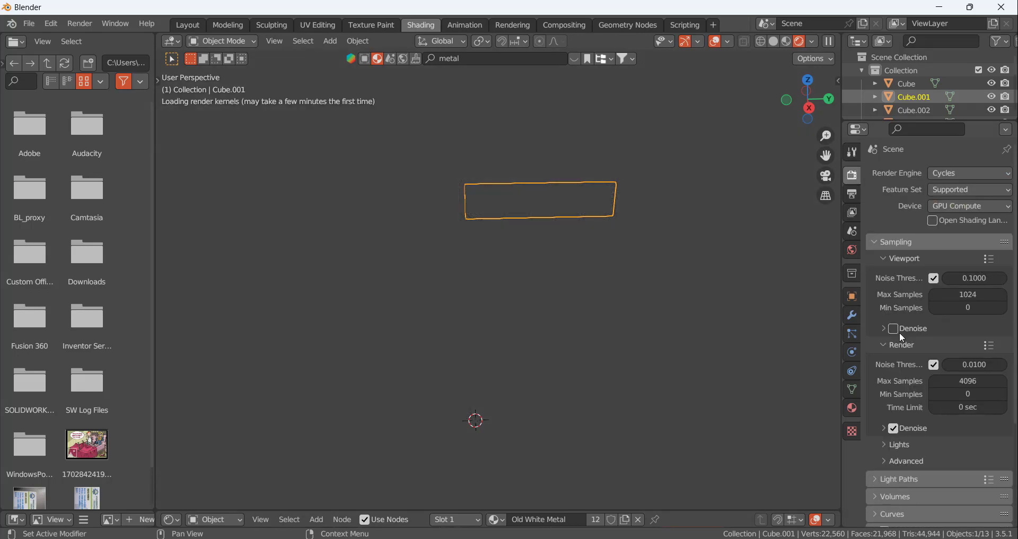
pyautogui.click(896, 330)
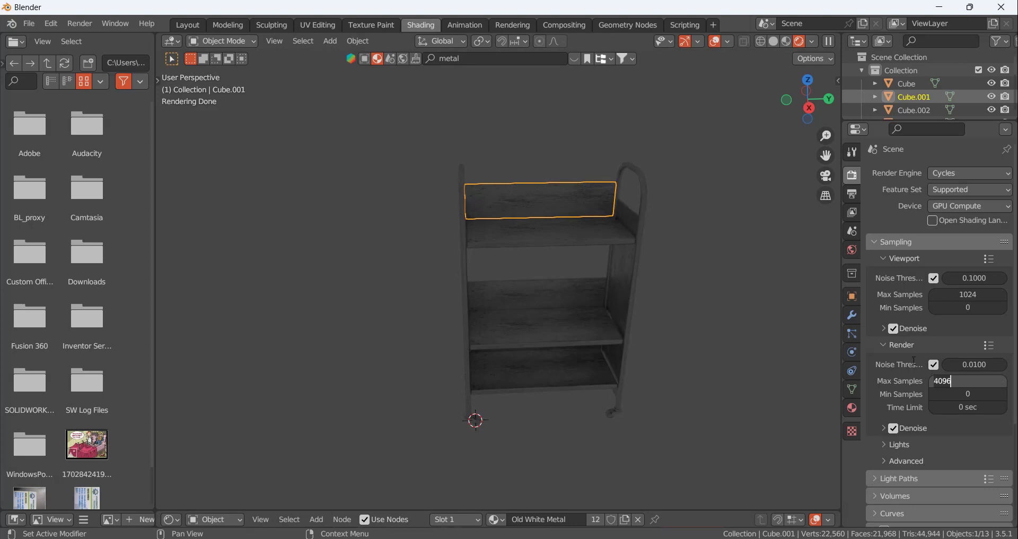
# Assign an Environment Texture to the world background color
pyautogui.click(853, 231)
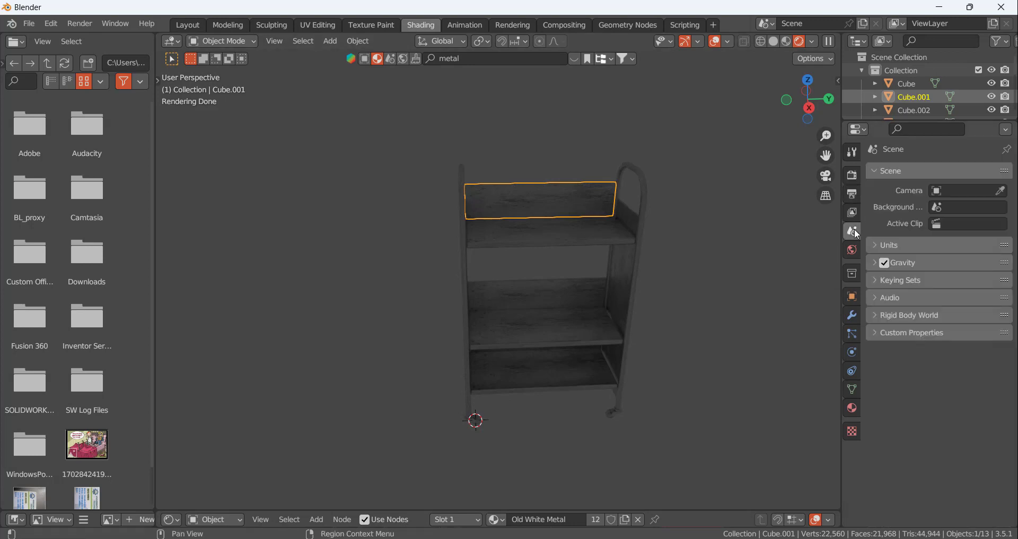
pyautogui.click(848, 212)
pyautogui.click(851, 197)
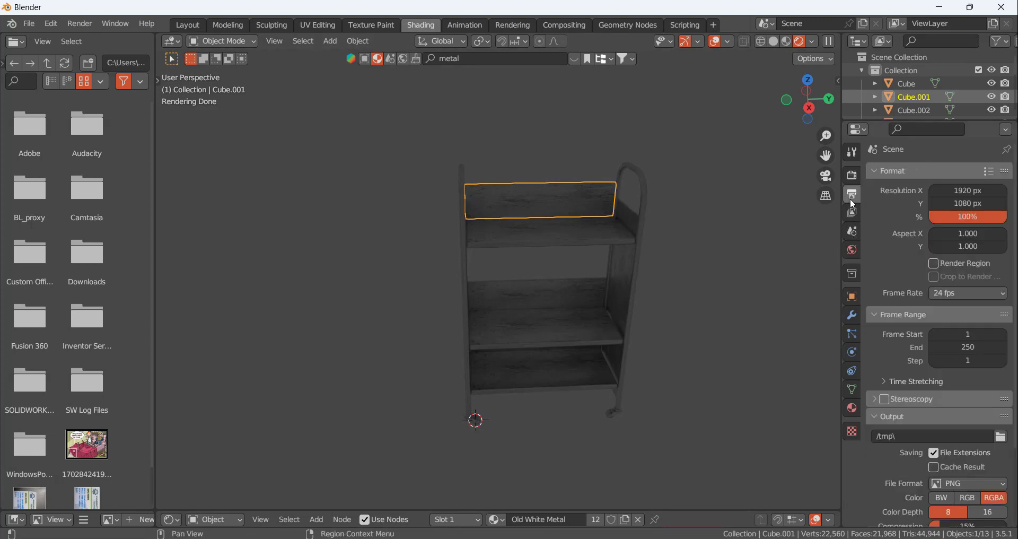
pyautogui.click(852, 232)
pyautogui.click(854, 250)
pyautogui.click(931, 256)
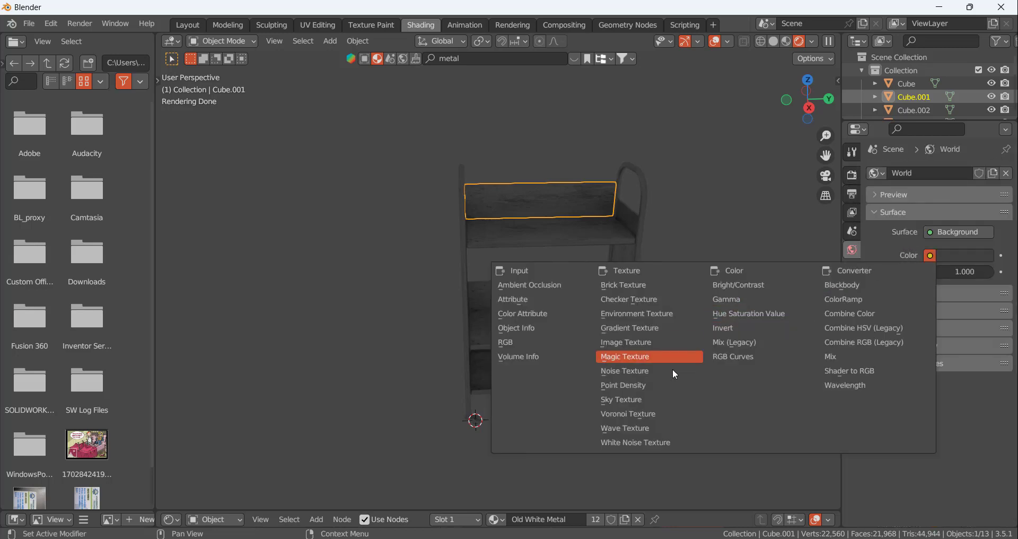
pyautogui.click(652, 314)
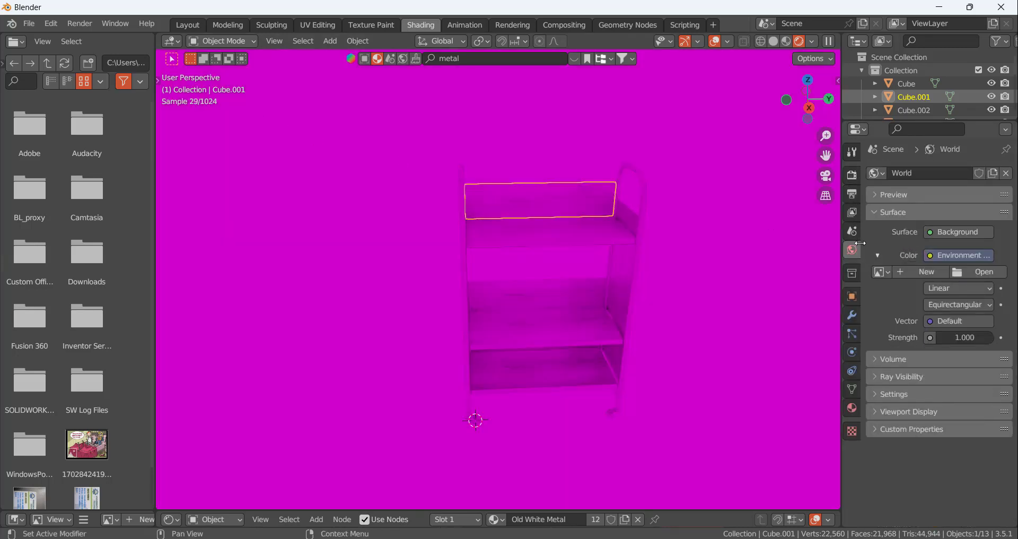
# Load christmas_photo_studio_07_2k.hdr from the Desktop's Blender HDRi folder as the world environment image
pyautogui.click(968, 272)
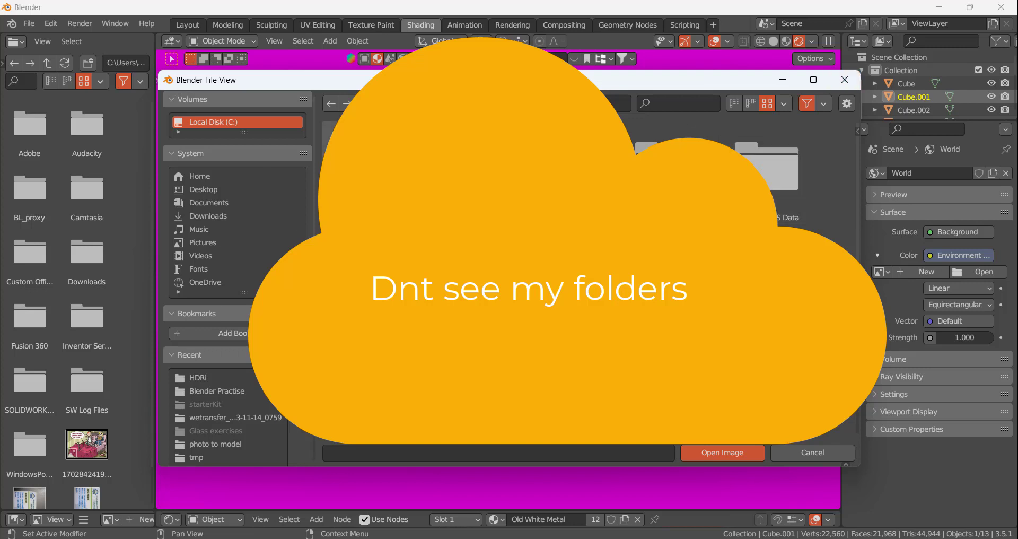
pyautogui.click(212, 189)
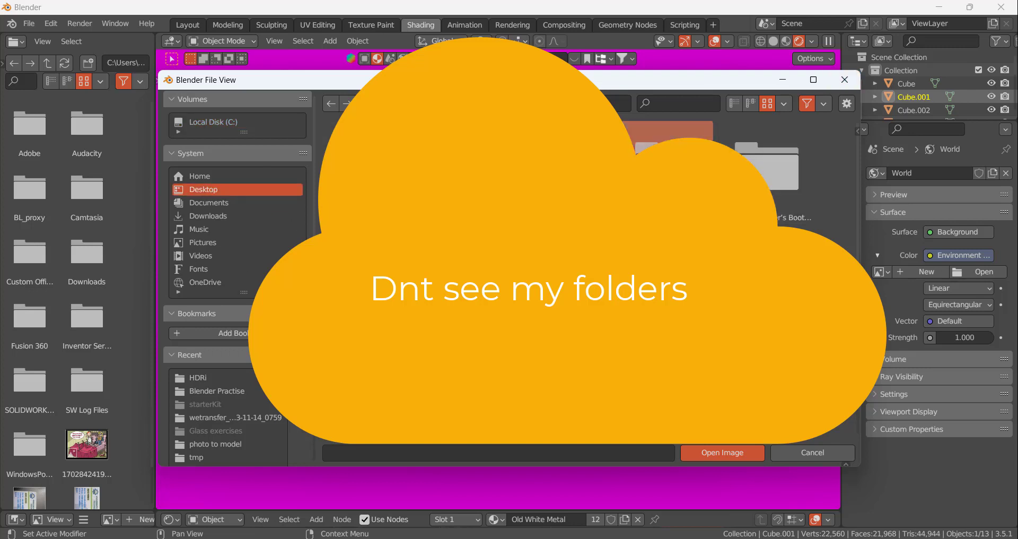
pyautogui.doubleClick(670, 180)
pyautogui.doubleClick(752, 182)
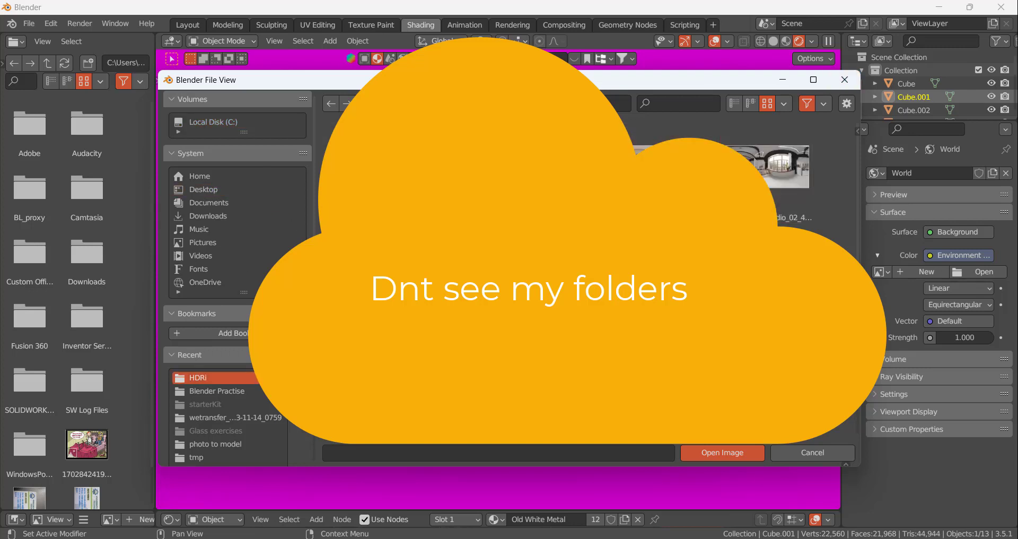
pyautogui.click(370, 273)
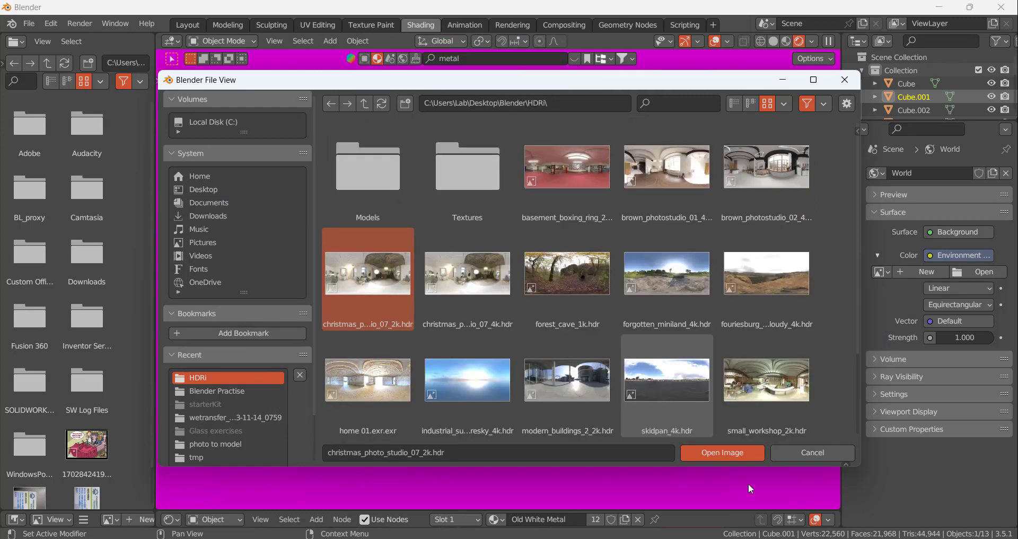
pyautogui.click(743, 452)
# Examine the cart's metal surfaces under the HDRI lighting from the front, side and close up
pyautogui.scroll(-1, 626, 308)
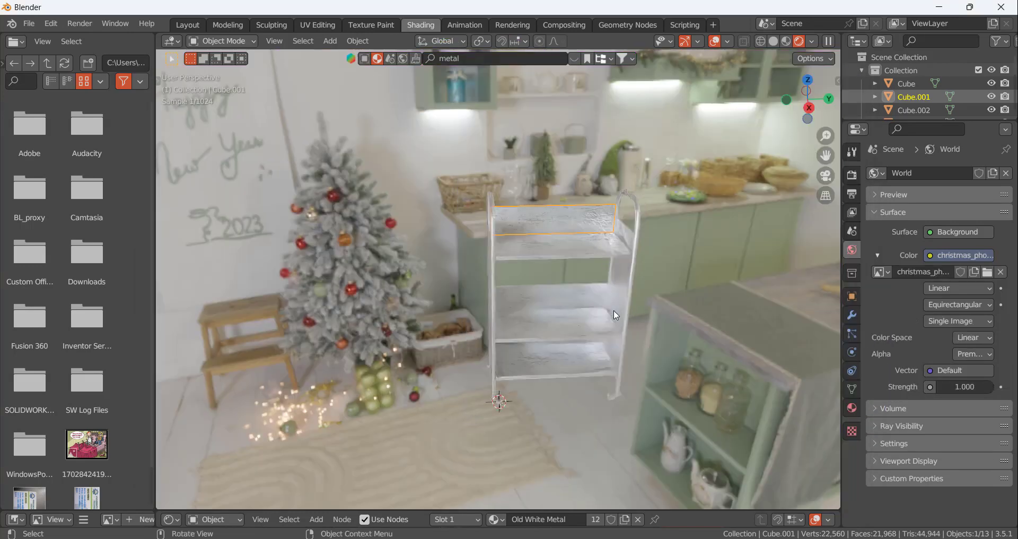
pyautogui.scroll(1, 634, 261)
pyautogui.moveTo(709, 279); pyautogui.dragTo(552, 237, button='middle')
pyautogui.scroll(5, 552, 237)
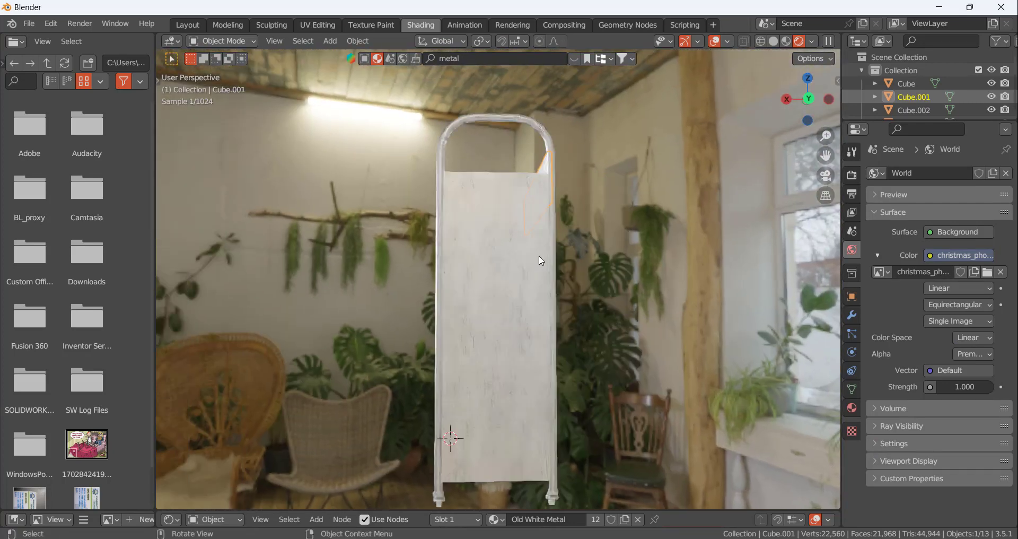
pyautogui.scroll(-6, 567, 283)
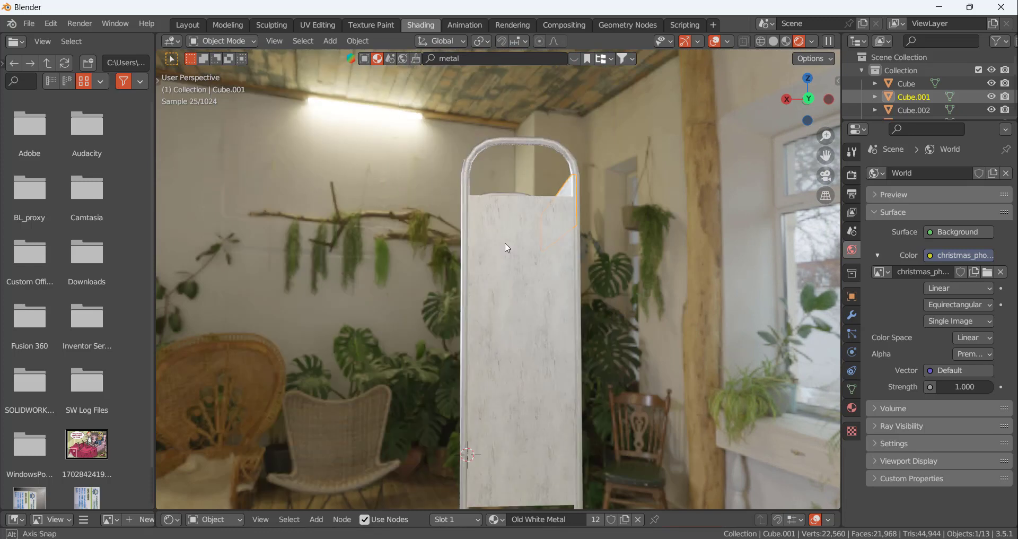
pyautogui.moveTo(507, 245); pyautogui.dragTo(671, 277, button='middle')
pyautogui.scroll(4, 723, 232)
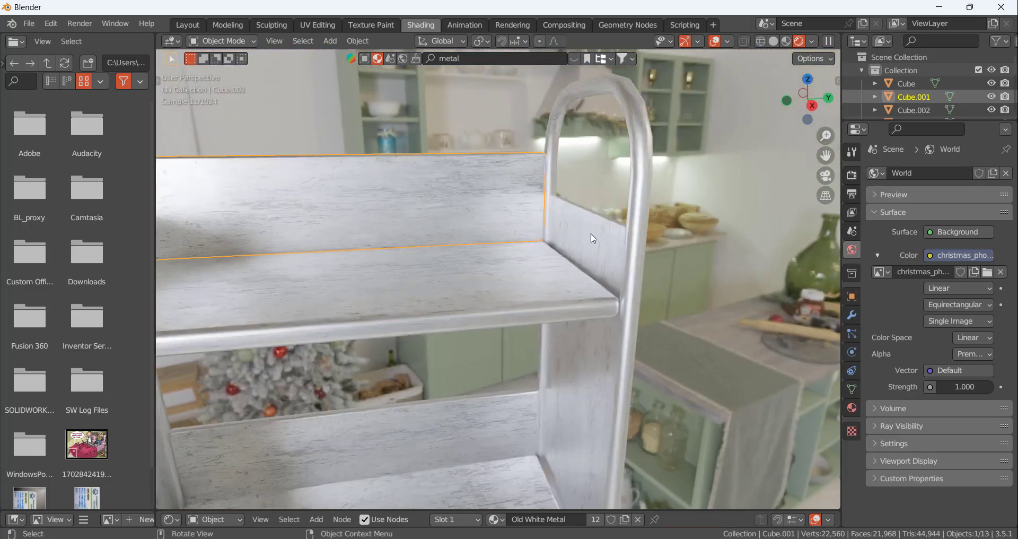
pyautogui.scroll(-5, 566, 281)
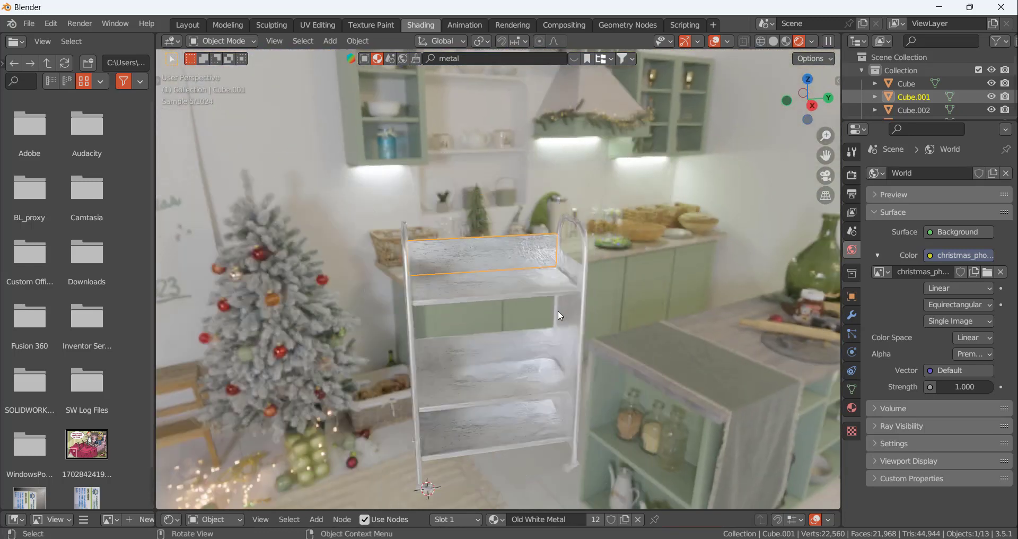
pyautogui.scroll(3, 558, 310)
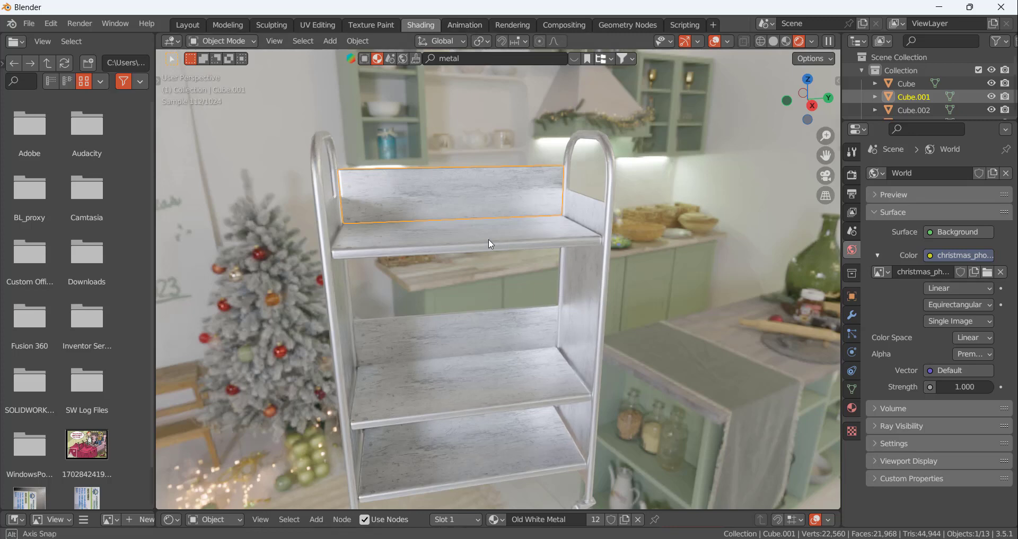
pyautogui.moveTo(489, 239); pyautogui.dragTo(640, 285, button='middle')
pyautogui.scroll(-3, 638, 286)
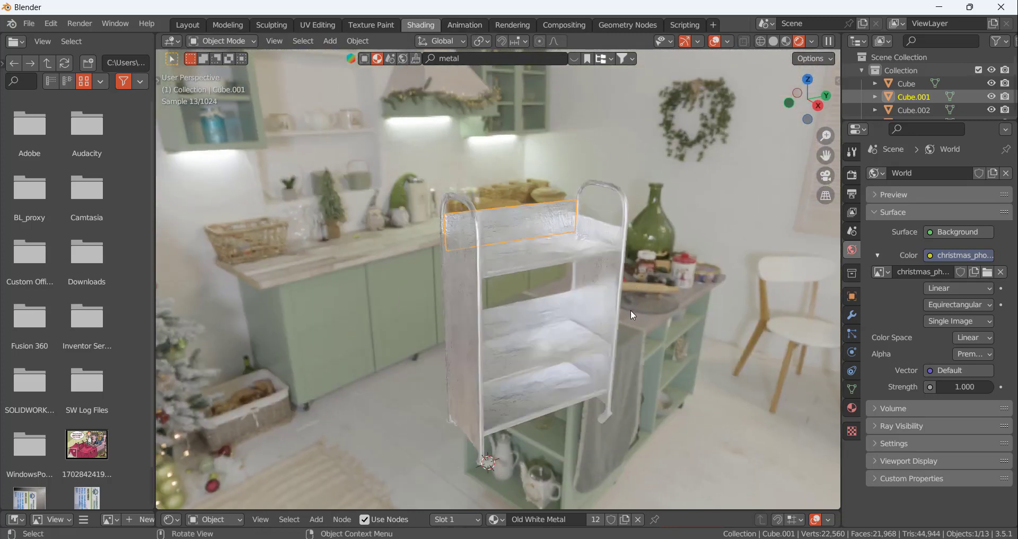
pyautogui.scroll(3, 632, 310)
pyautogui.scroll(-1, 664, 317)
pyautogui.scroll(-2, 641, 412)
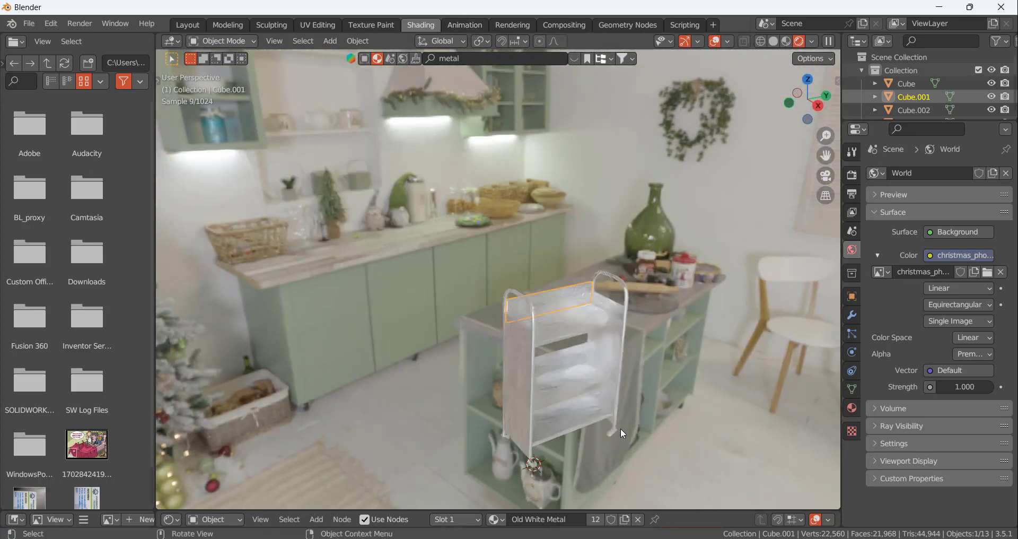
# Remove Old White Metal from the caster brackets and give them a new material of their own
pyautogui.scroll(8, 620, 428)
pyautogui.moveTo(598, 388)
pyautogui.mouseDown(button='middle')
pyautogui.moveTo(578, 376)
pyautogui.moveTo(597, 377)
pyautogui.mouseUp(button='middle')
pyautogui.click(623, 405)
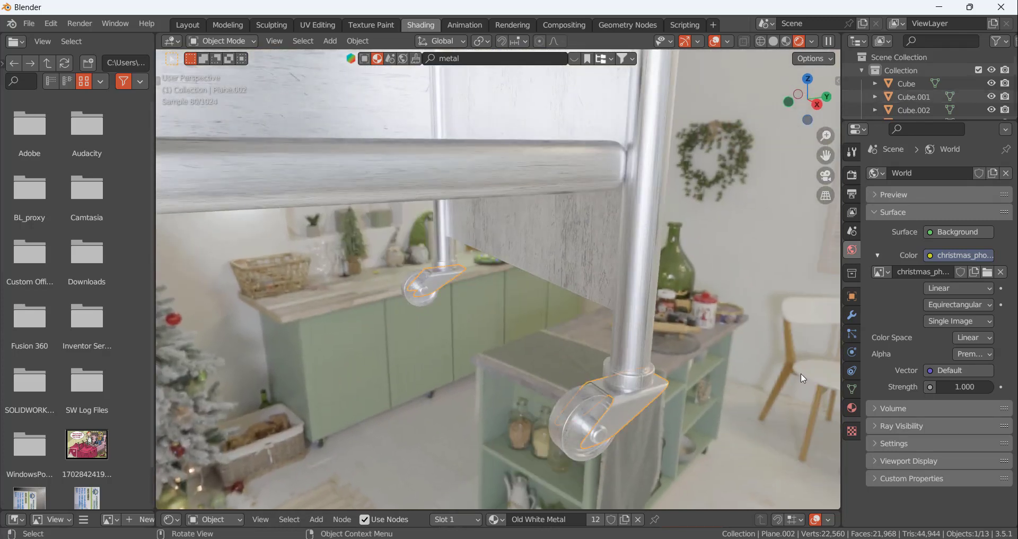
pyautogui.click(852, 408)
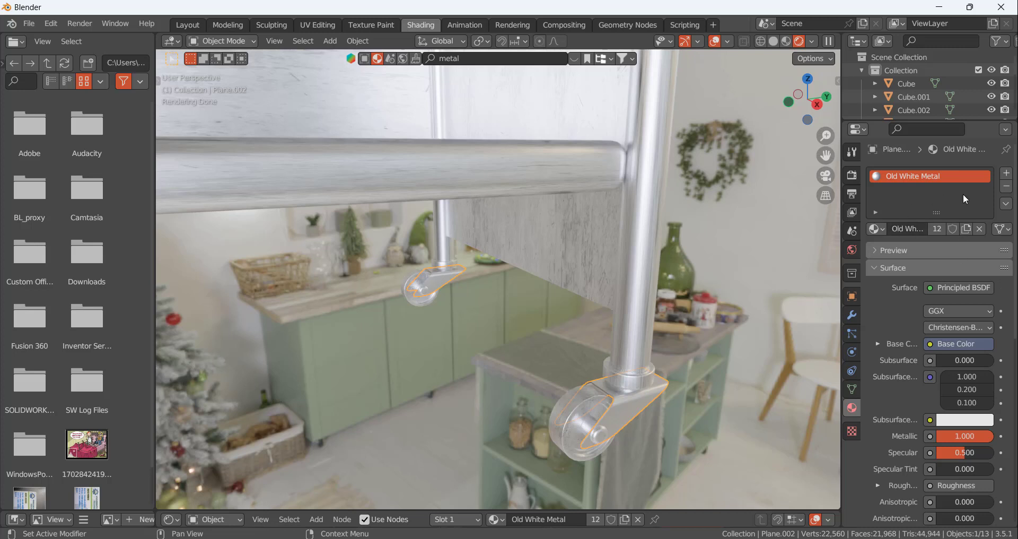
pyautogui.click(1006, 186)
pyautogui.click(600, 425)
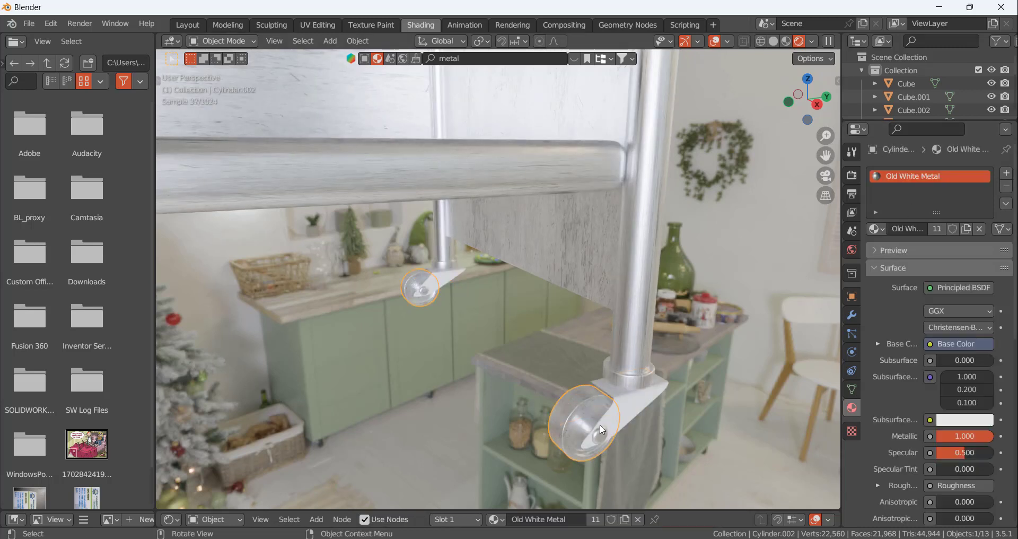
pyautogui.click(634, 390)
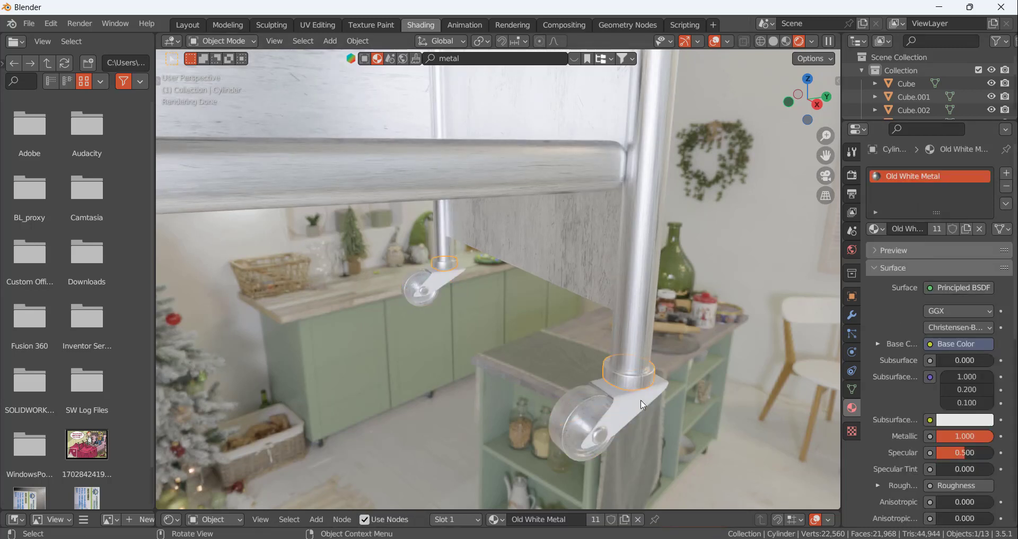
pyautogui.click(644, 405)
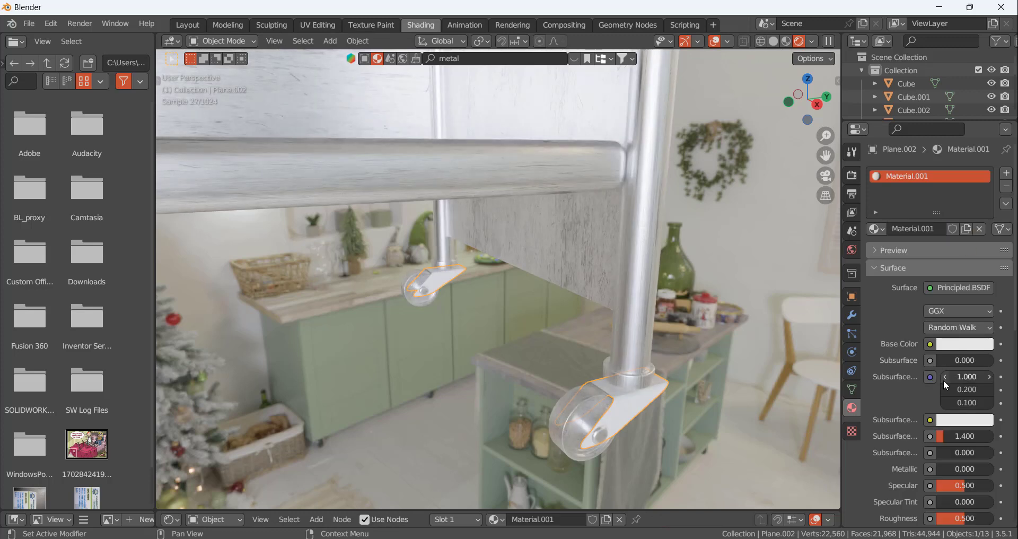
# Set the caster bracket material's Metallic to 1.000 and Roughness to 0.060
pyautogui.scroll(-5, 944, 380)
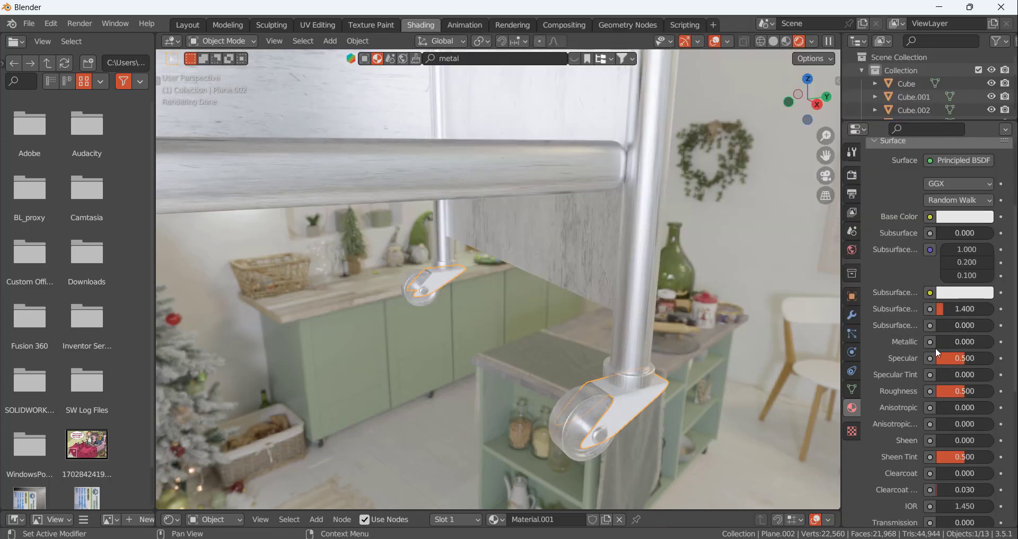
pyautogui.moveTo(967, 344); pyautogui.dragTo(993, 343)
pyautogui.click(690, 415)
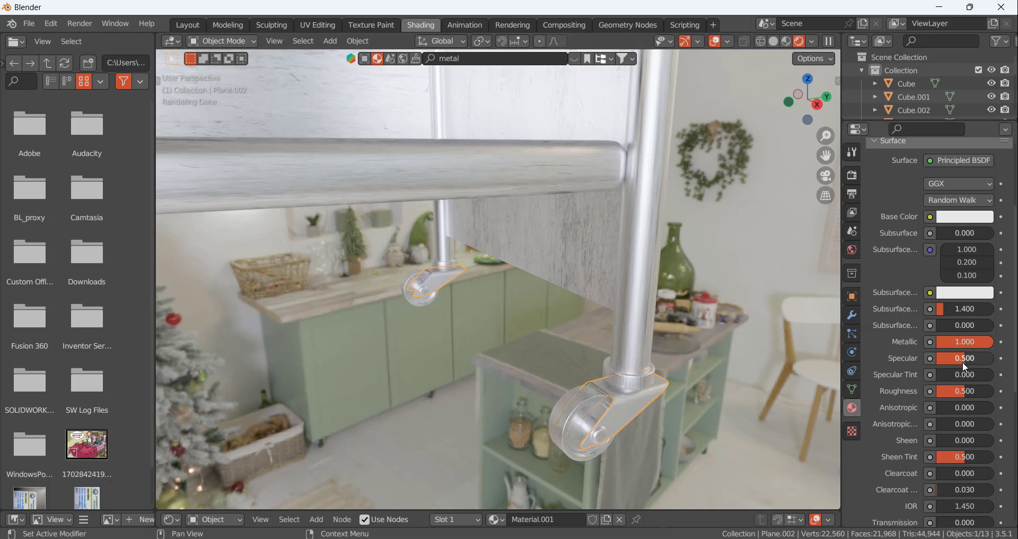
pyautogui.moveTo(965, 391); pyautogui.dragTo(941, 391)
pyautogui.scroll(5, 896, 302)
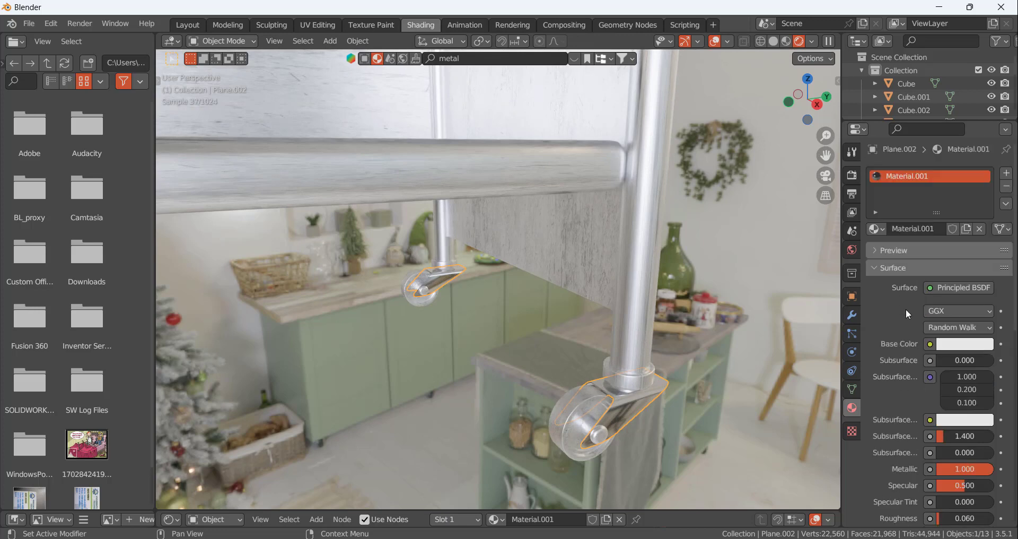
# Darken the caster bracket material's base color to a light grey and deselect the brackets
pyautogui.click(964, 344)
pyautogui.moveTo(990, 165); pyautogui.dragTo(983, 187)
pyautogui.scroll(-8, 703, 357)
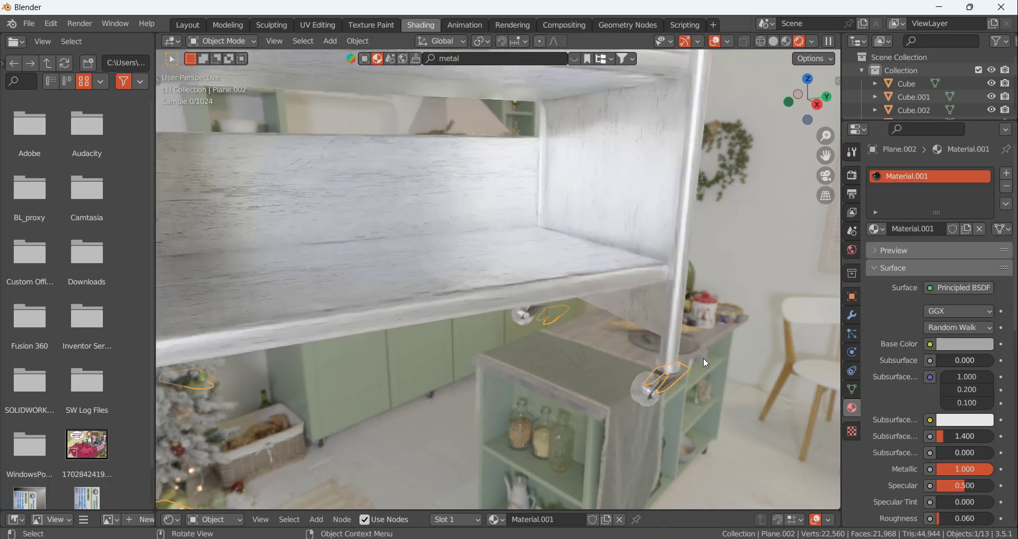
pyautogui.scroll(5, 717, 354)
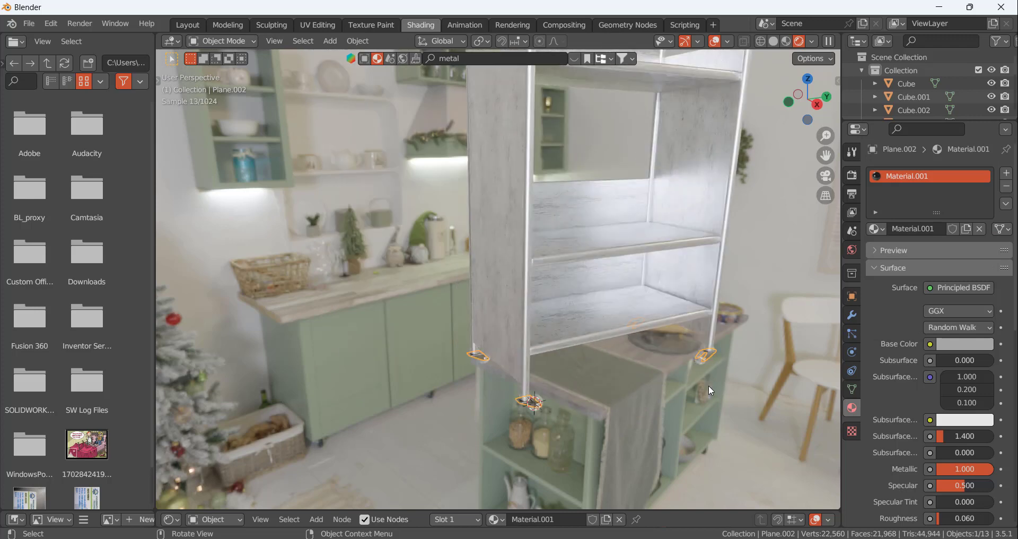
pyautogui.moveTo(709, 385); pyautogui.dragTo(606, 408, button='middle')
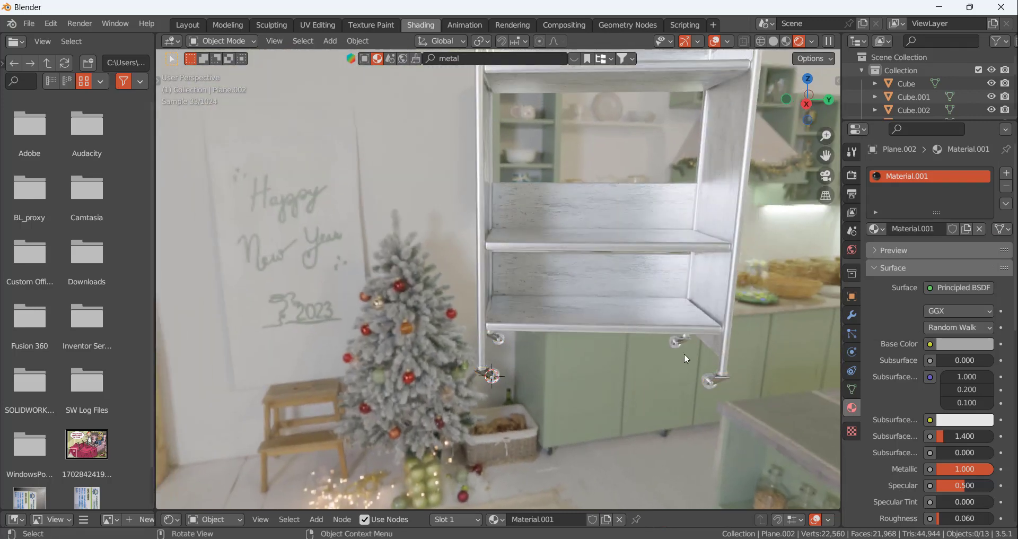
pyautogui.scroll(-3, 645, 339)
pyautogui.moveTo(610, 216); pyautogui.dragTo(623, 200, button='middle')
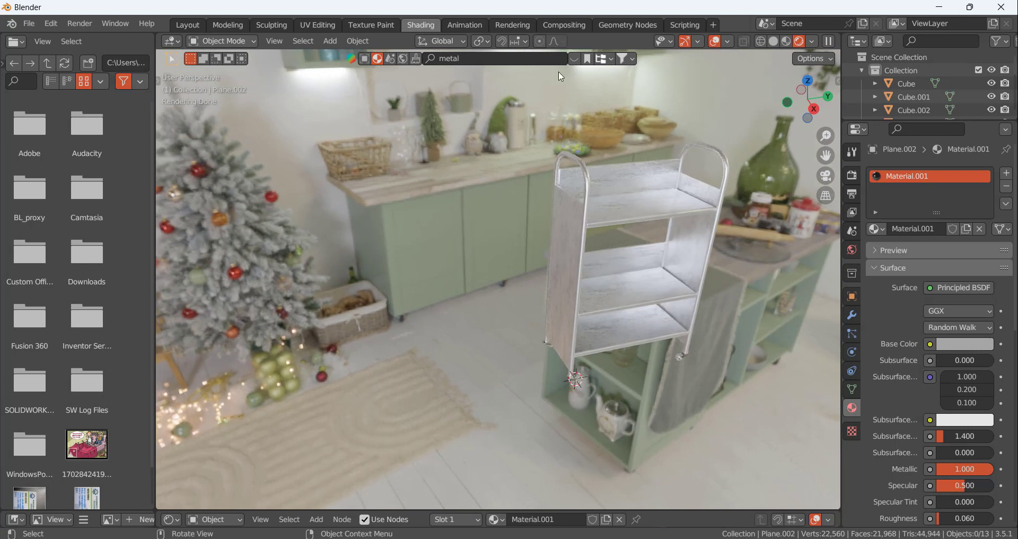